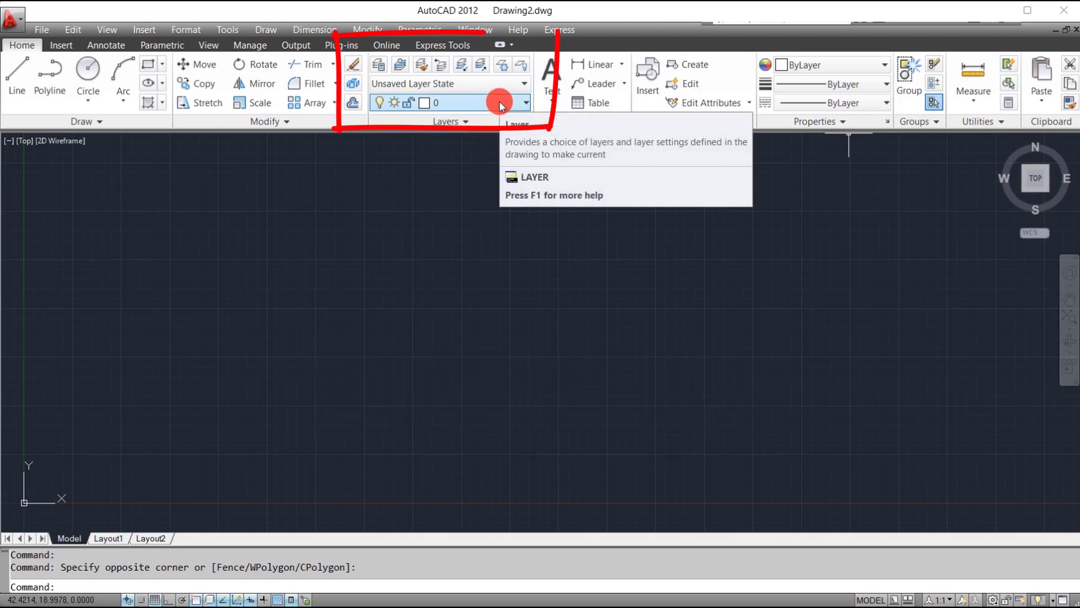
pyautogui.click(498, 100)
pyautogui.click(500, 103)
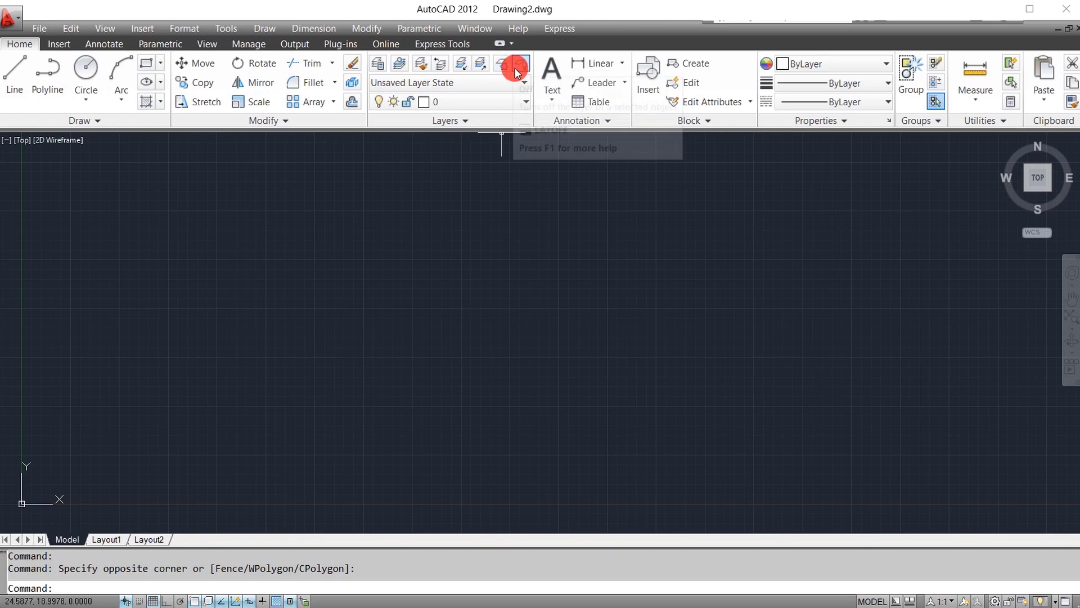
pyautogui.click(418, 82)
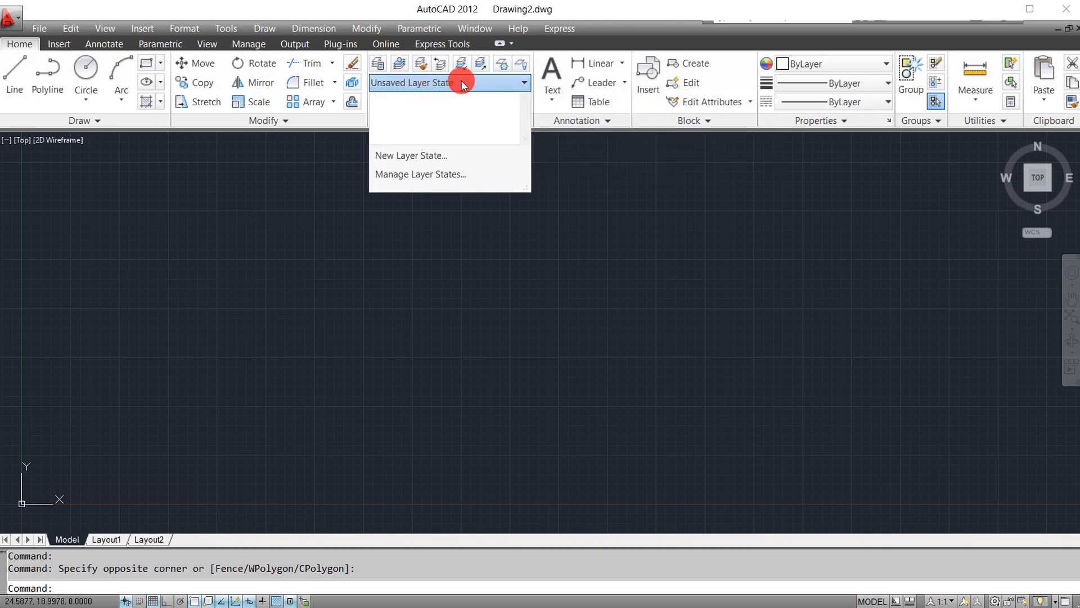
pyautogui.click(501, 82)
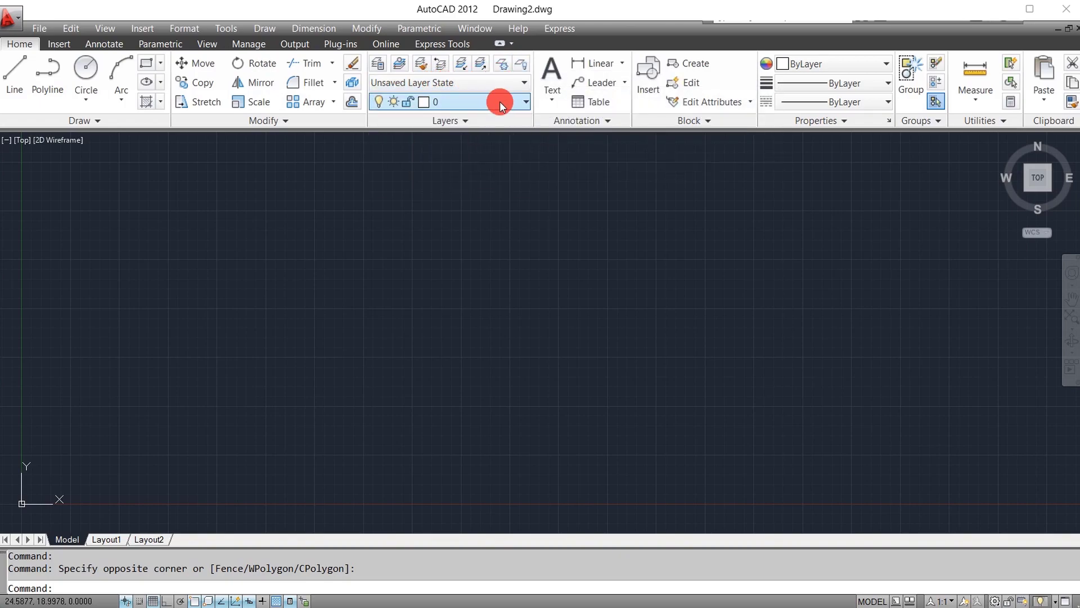
pyautogui.click(505, 103)
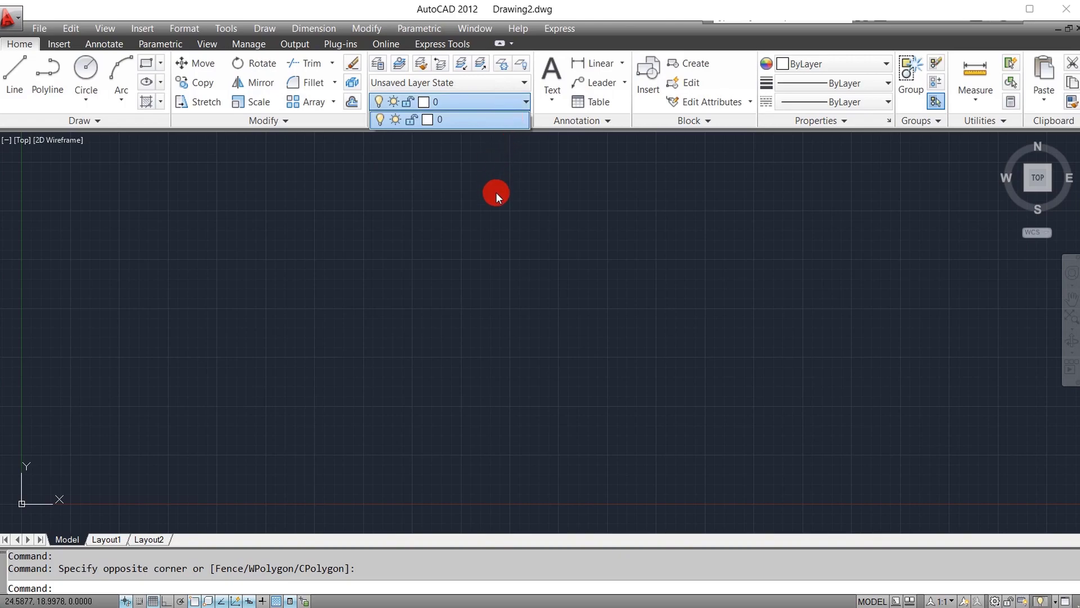
pyautogui.click(491, 101)
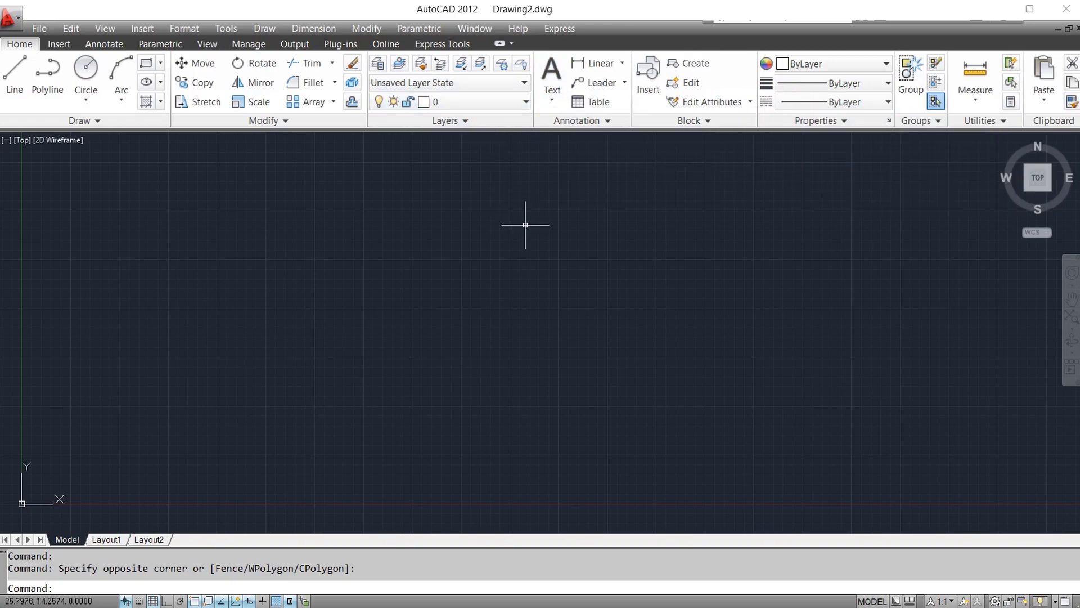
# Draw two connected line segments on layer 0, the first sloping down and the second rising to form an open V
pyautogui.press('l')
pyautogui.press('space')
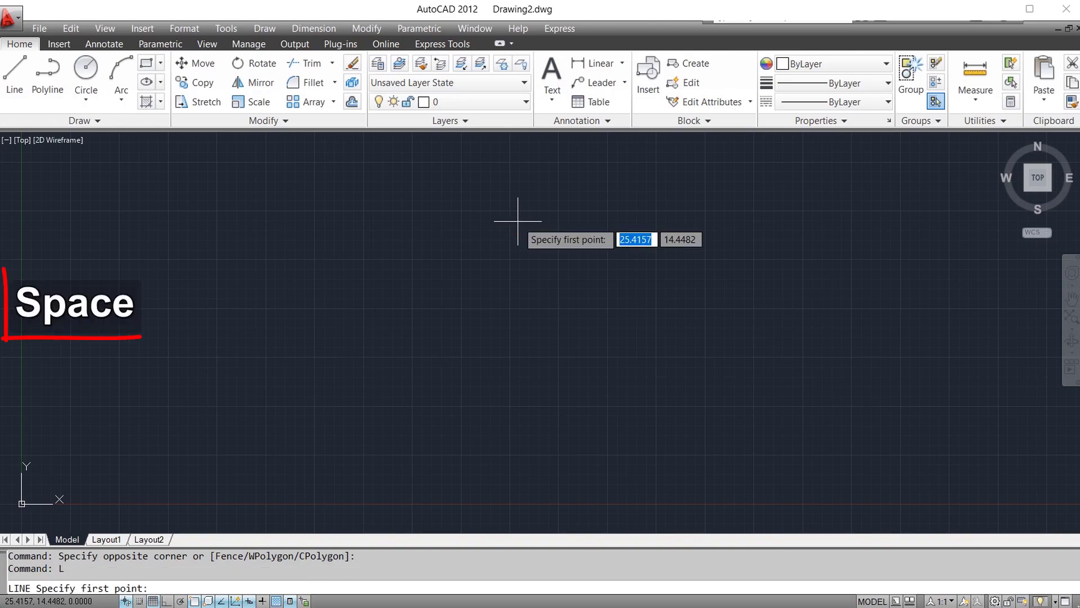
pyautogui.click(402, 232)
pyautogui.click(619, 342)
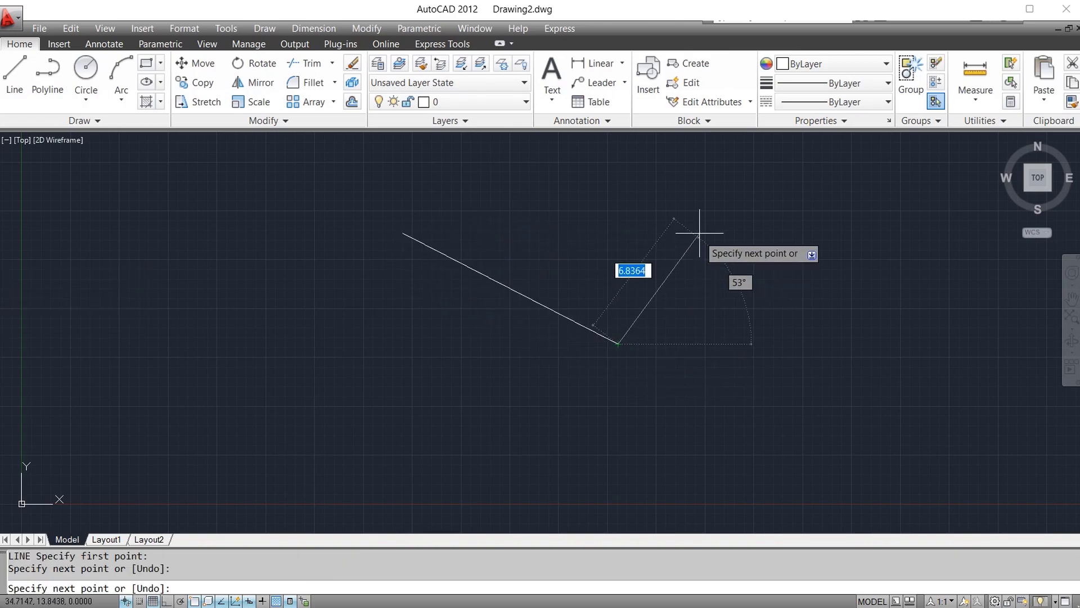
pyautogui.press('Escape')
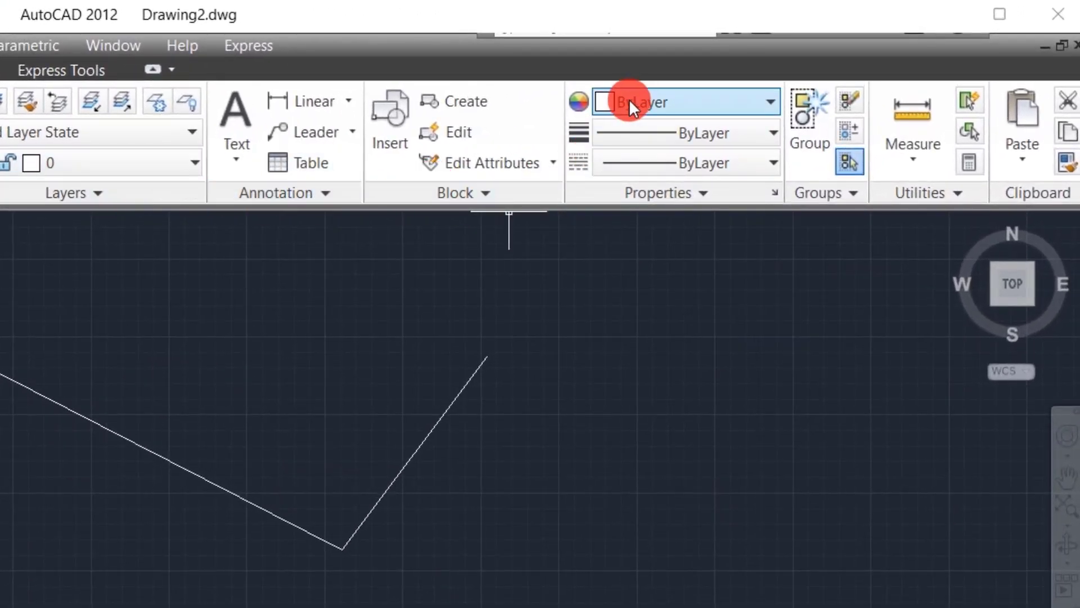
# Set the current object colour to Yellow and the current lineweight to 0.53 mm
pyautogui.click(726, 102)
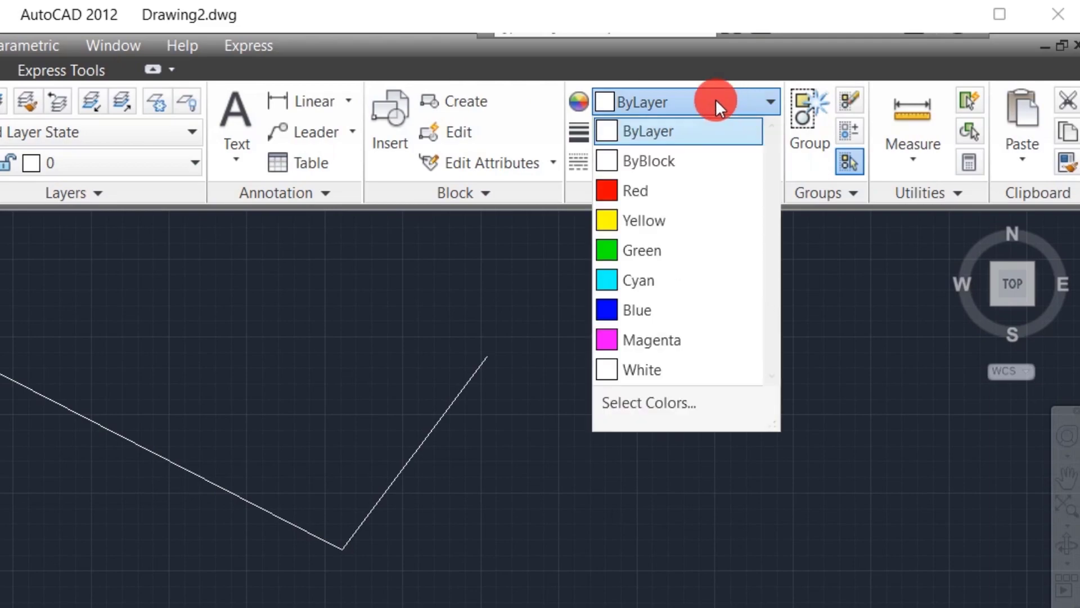
pyautogui.click(603, 221)
pyautogui.click(683, 139)
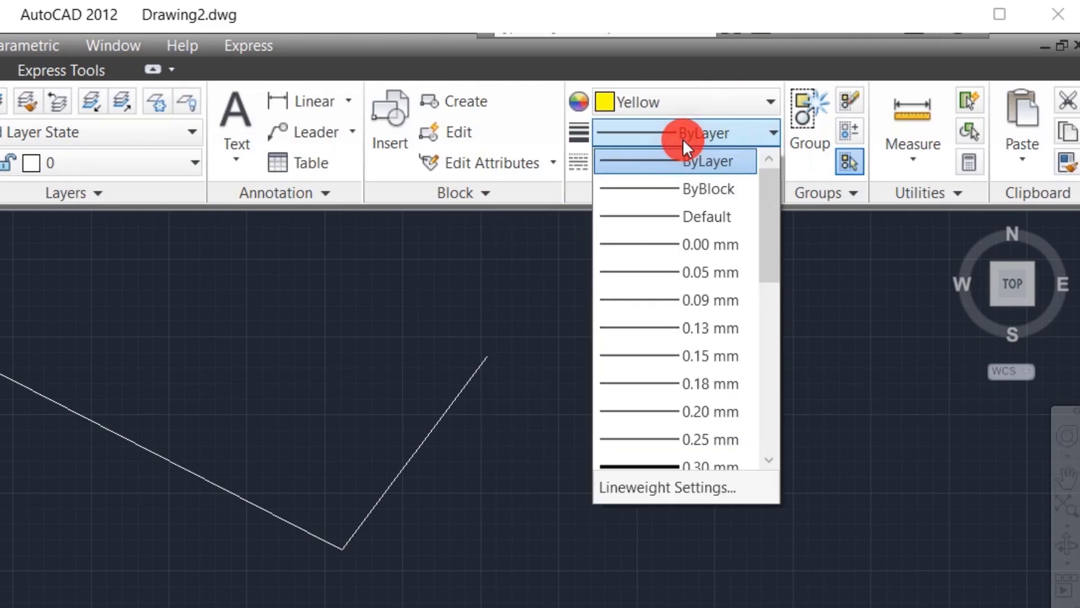
pyautogui.scroll(-1, 682, 458)
pyautogui.click(683, 467)
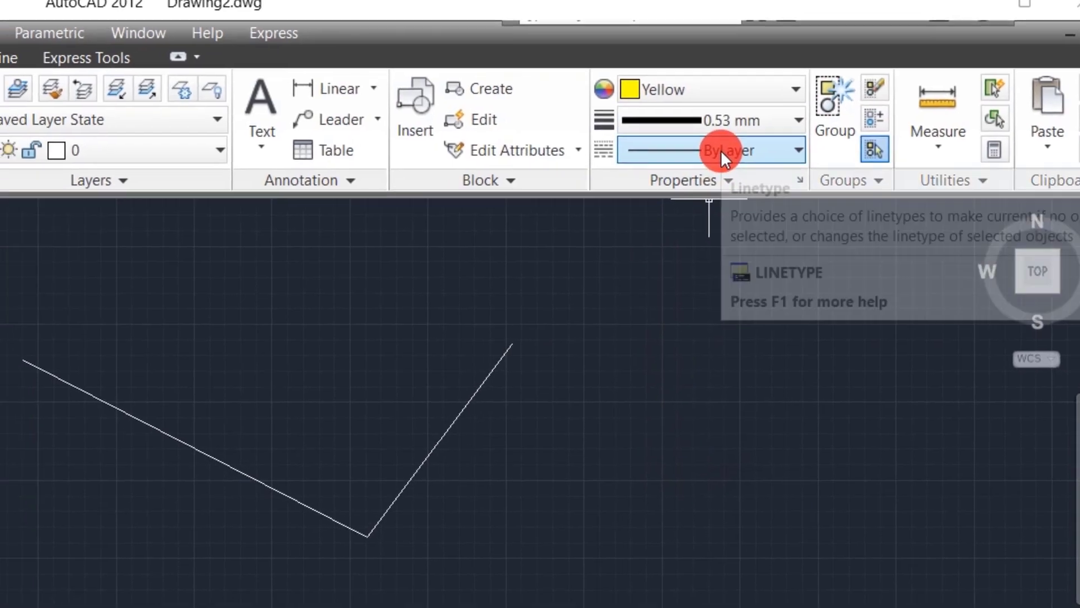
# Load the HIDDEN linetype from acad.lin into the drawing
pyautogui.click(721, 150)
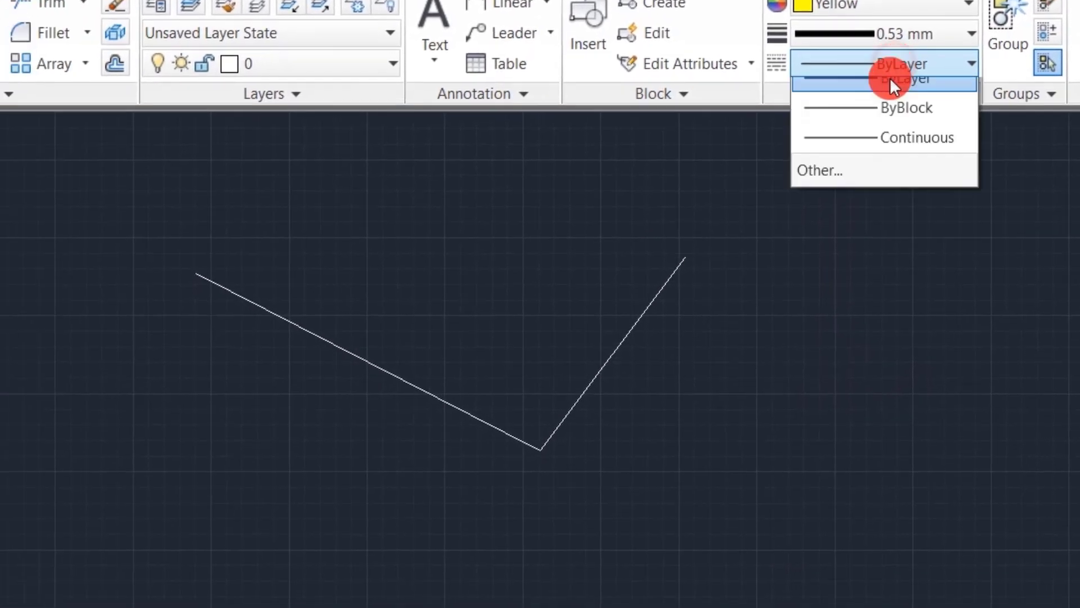
pyautogui.click(691, 268)
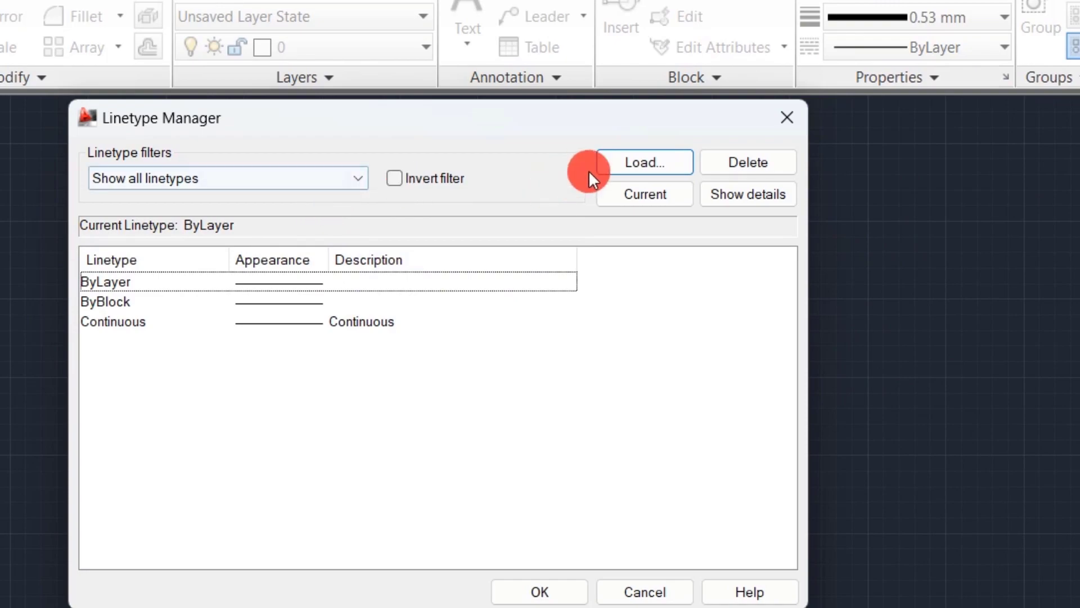
pyautogui.click(619, 162)
pyautogui.scroll(-5, 364, 439)
pyautogui.scroll(-5, 362, 435)
pyautogui.scroll(-2, 362, 434)
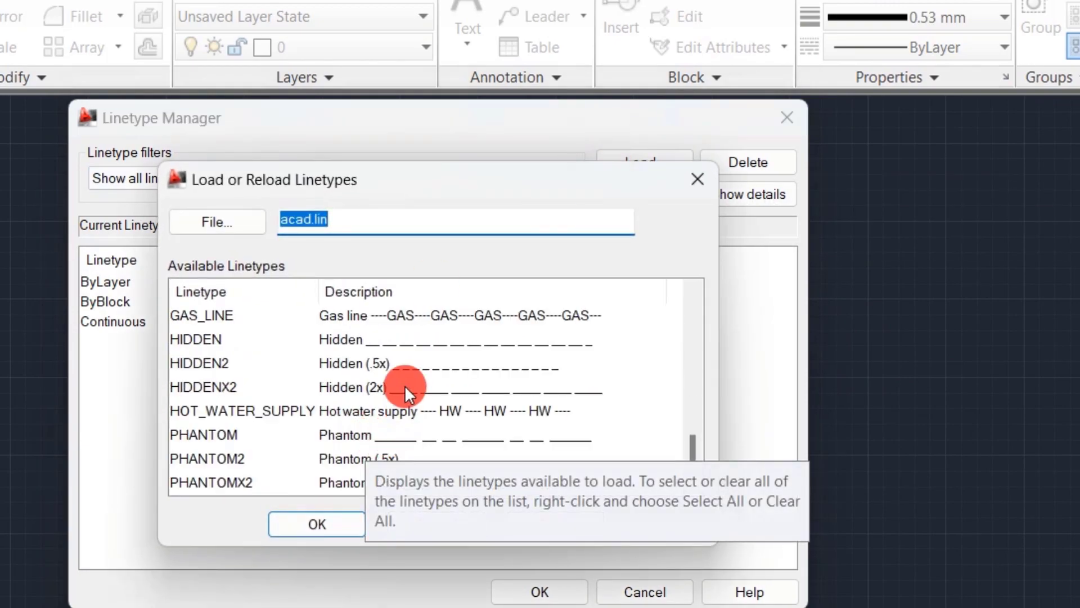
pyautogui.click(397, 337)
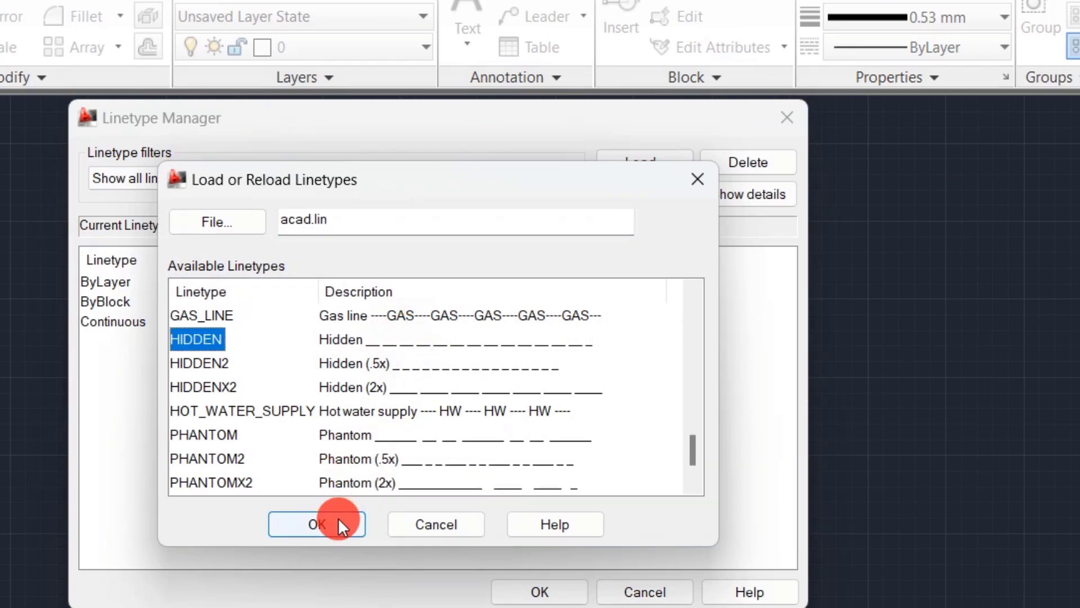
pyautogui.click(340, 524)
pyautogui.click(419, 342)
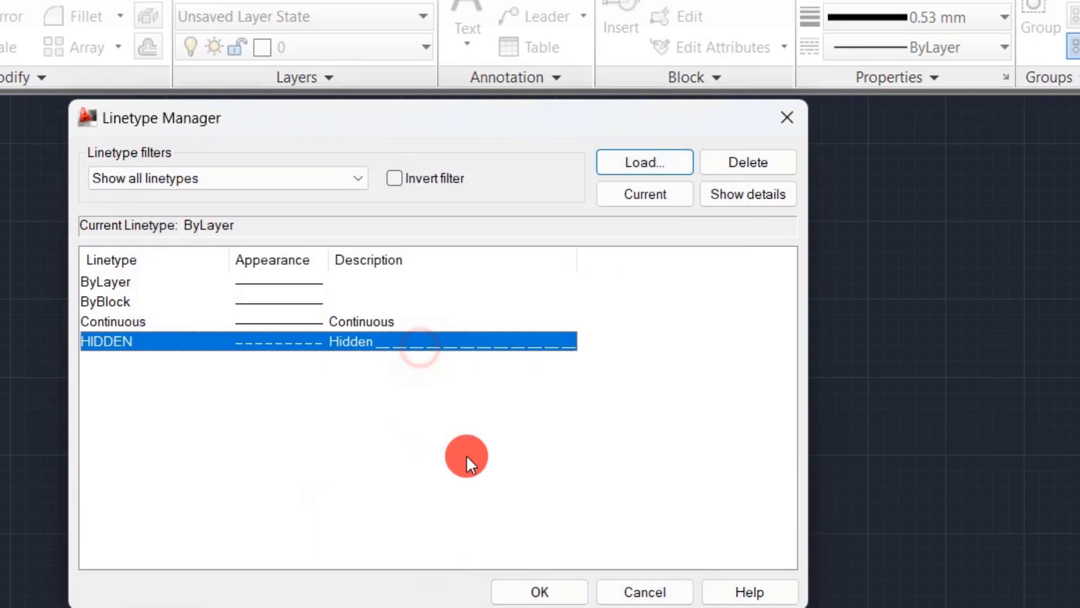
pyautogui.click(536, 589)
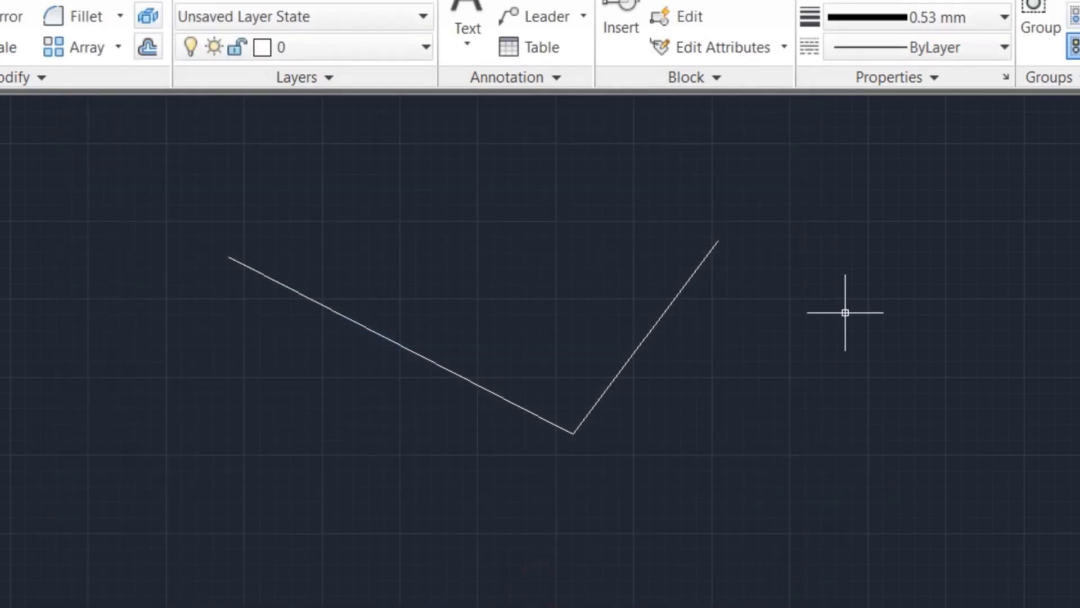
# Make HIDDEN the current linetype for new objects
pyautogui.click(956, 73)
pyautogui.click(951, 51)
pyautogui.click(961, 165)
pyautogui.click(921, 279)
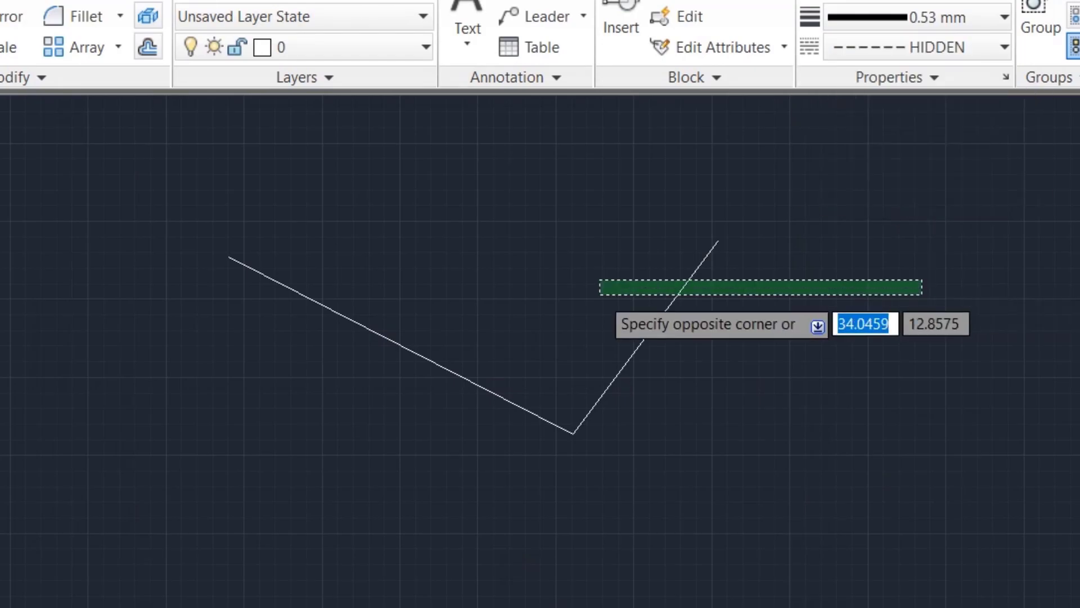
pyautogui.click(923, 389)
# Draw two connected line segments in a V shape across the rising white line, using the current yellow HIDDEN properties
pyautogui.write('l')
pyautogui.press('Return')
pyautogui.click(607, 242)
pyautogui.click(802, 453)
pyautogui.click(937, 364)
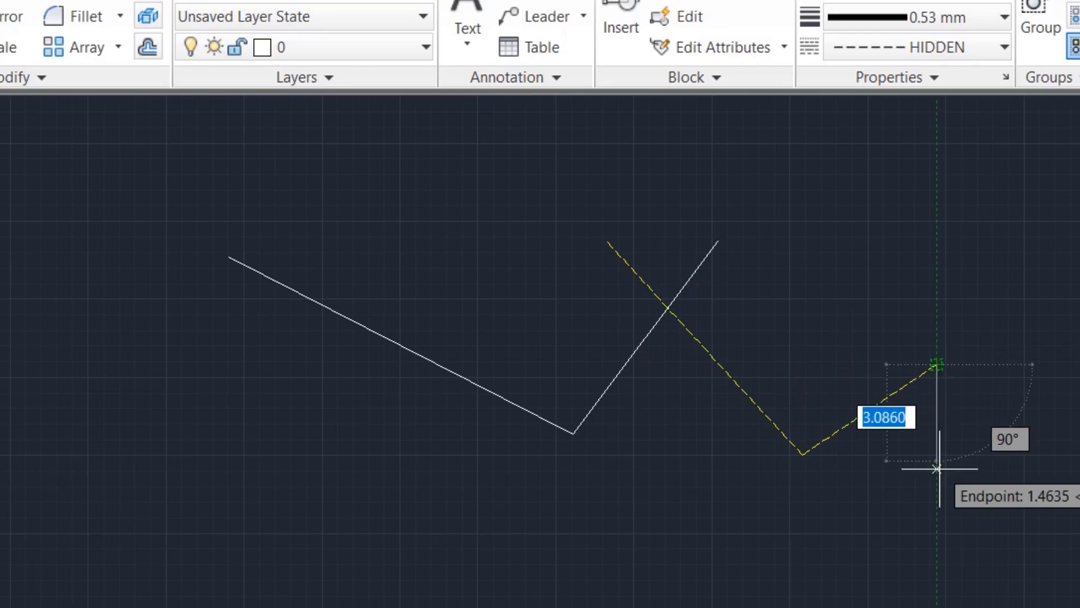
pyautogui.press('Return')
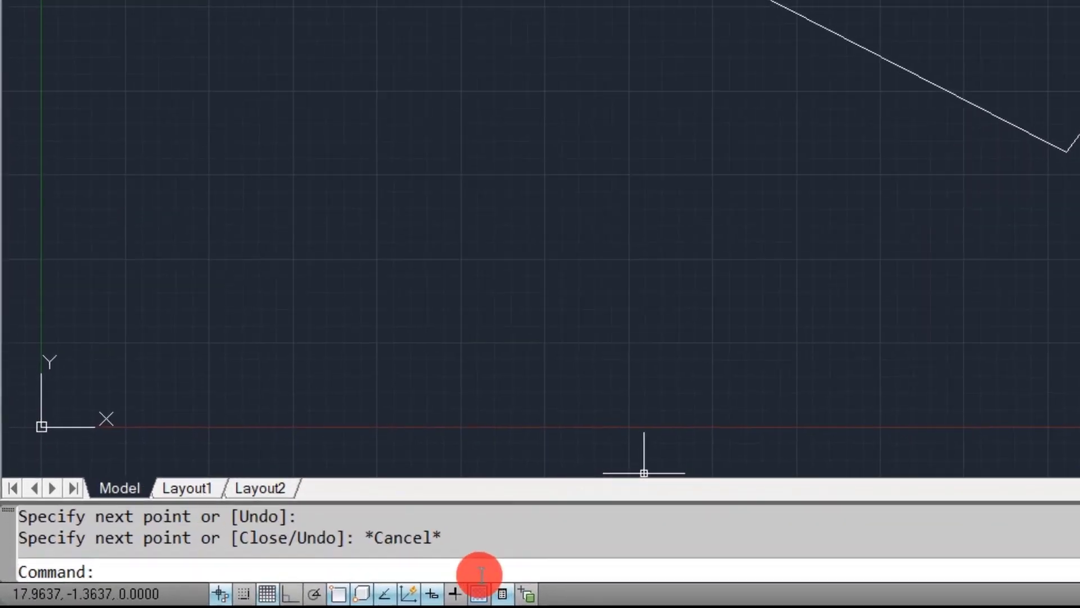
# Turn on lineweight display and check the thickness and dashes of the yellow lines
pyautogui.click(275, 599)
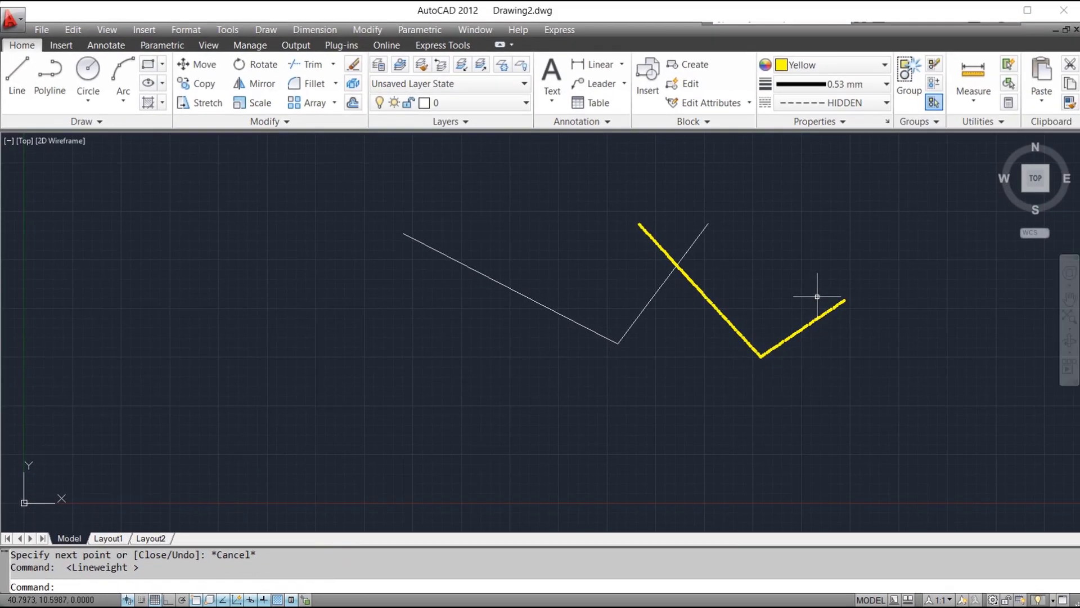
pyautogui.scroll(5, 733, 338)
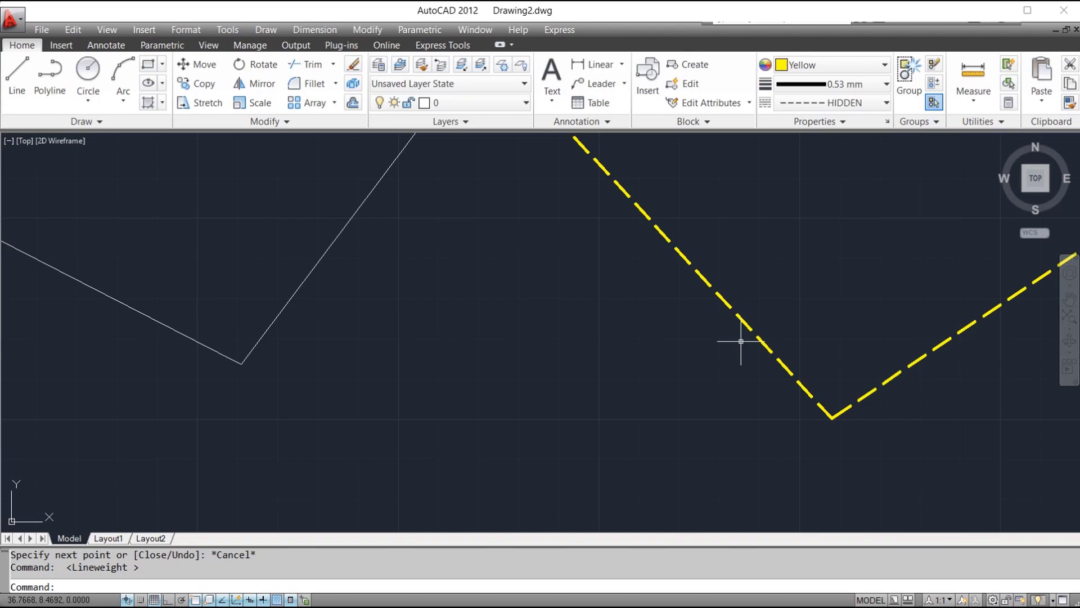
pyautogui.scroll(-5, 741, 341)
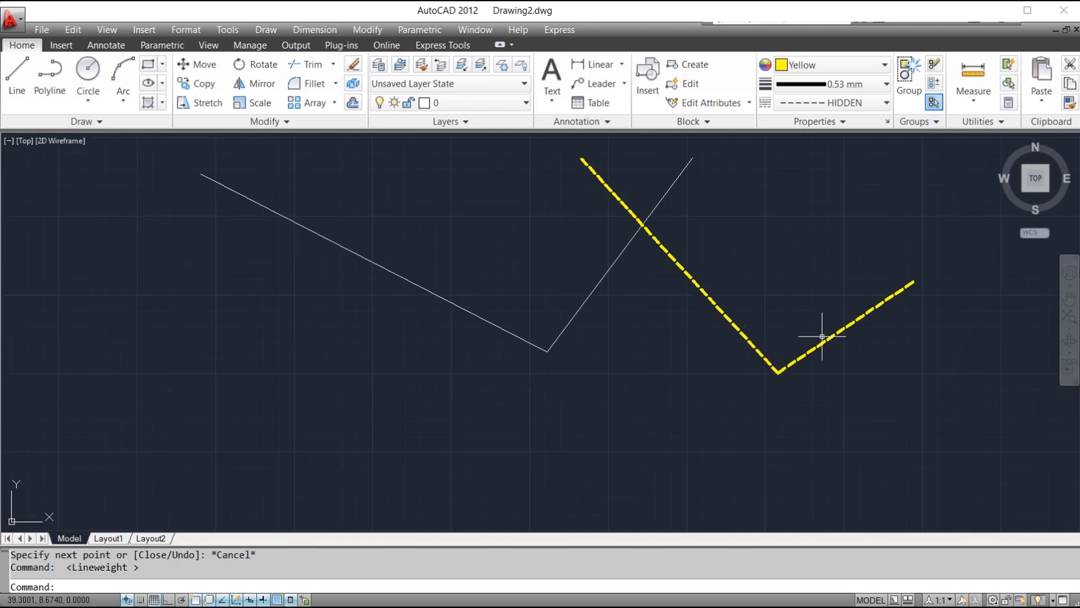
pyautogui.press('Escape')
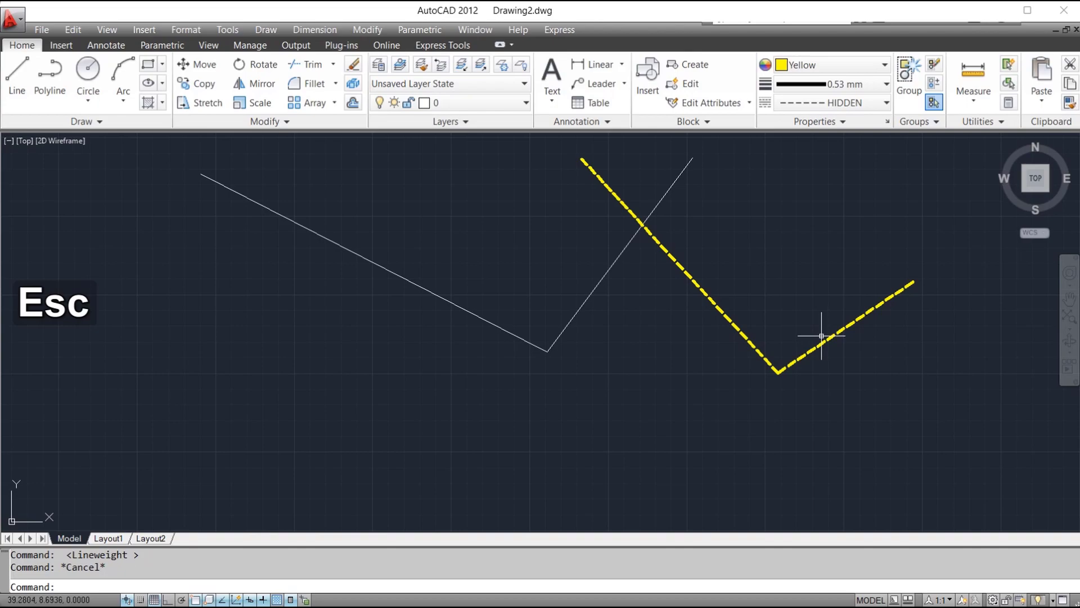
# Set the linetype scale of both yellow dashed lines to 10, then close their properties and clear the selection
pyautogui.click(821, 336)
pyautogui.click(726, 372)
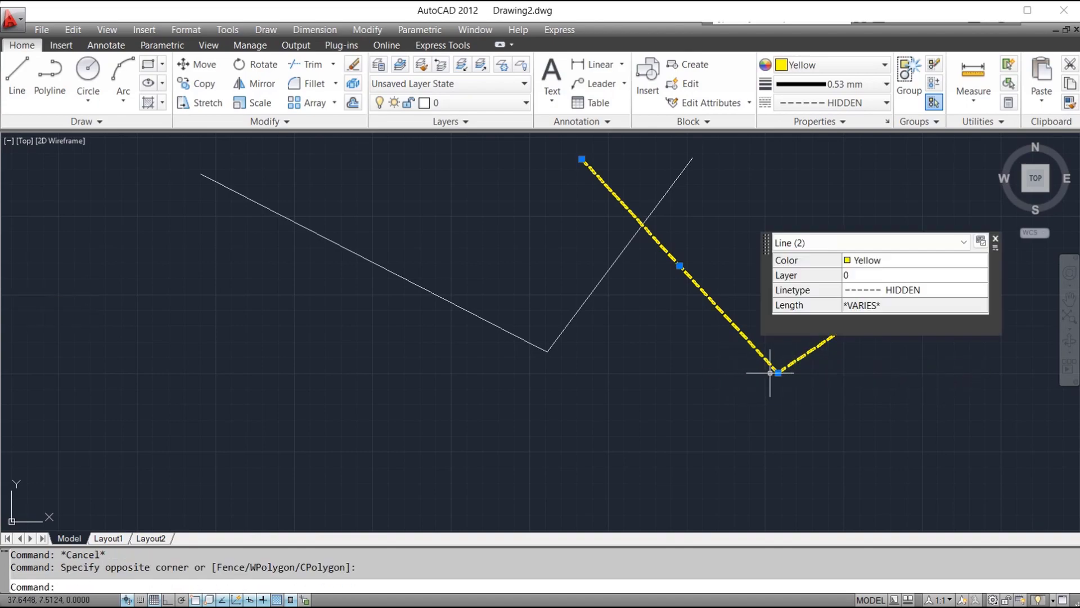
pyautogui.rightClick(778, 373)
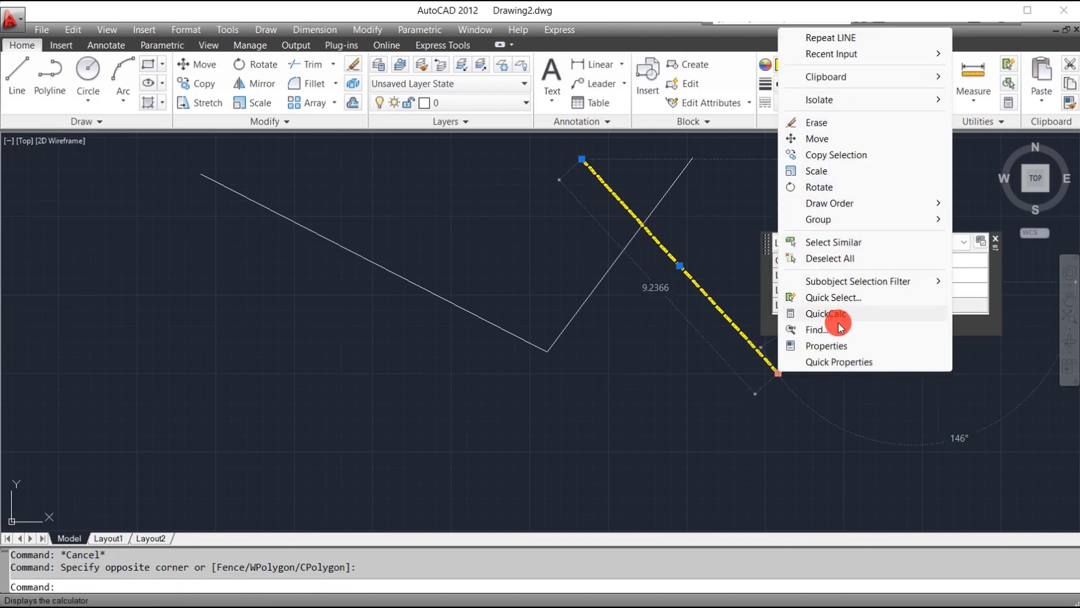
pyautogui.click(845, 346)
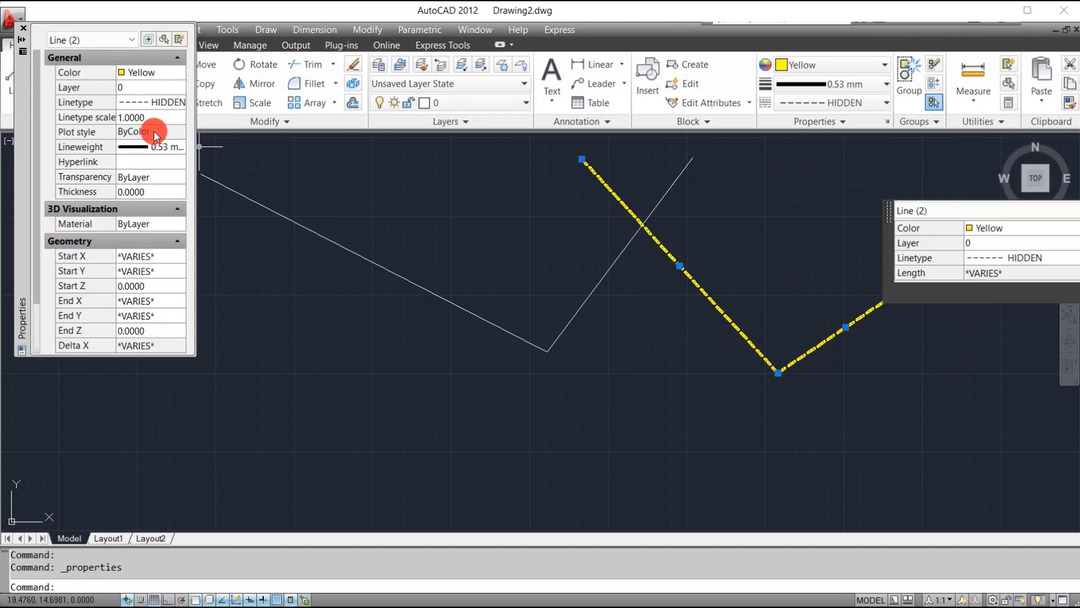
pyautogui.click(149, 118)
pyautogui.write('10')
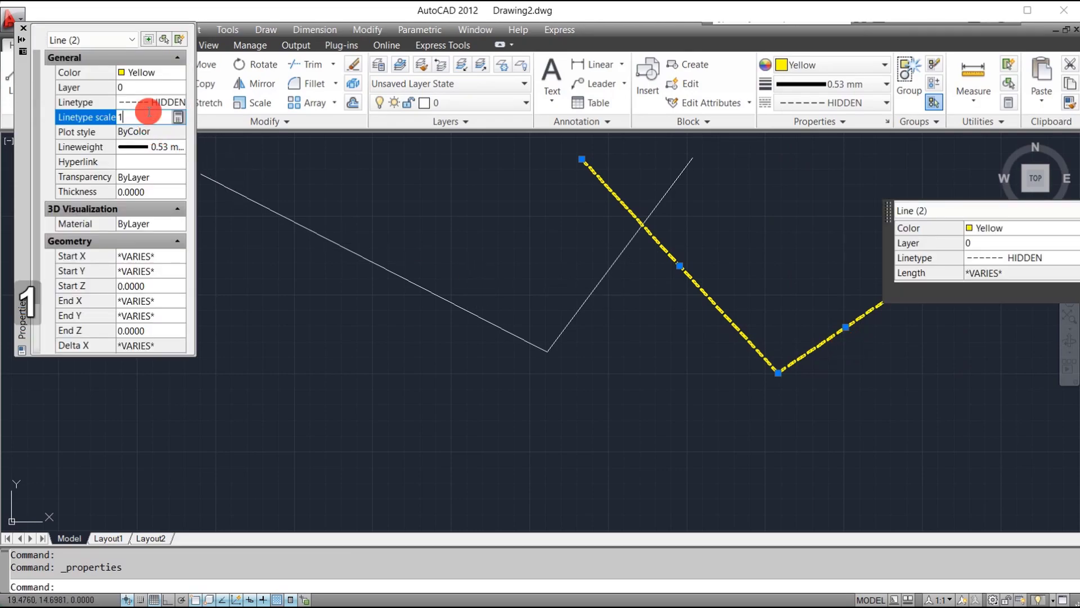
pyautogui.press('Return')
pyautogui.click(415, 353)
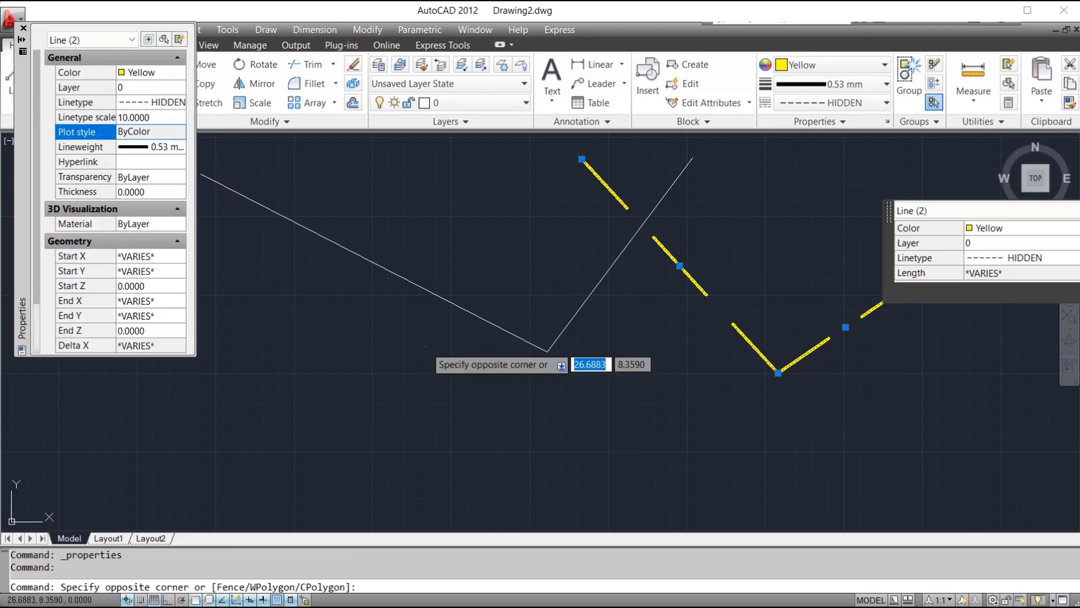
pyautogui.press('Escape')
pyautogui.scroll(-3, 524, 345)
pyautogui.click(664, 374)
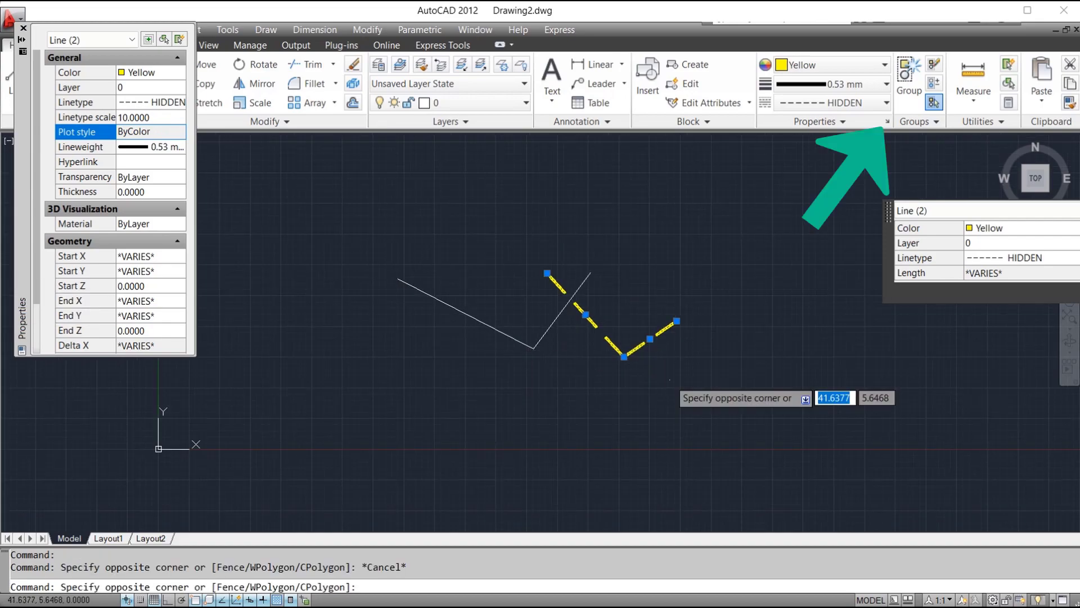
pyautogui.press('Escape')
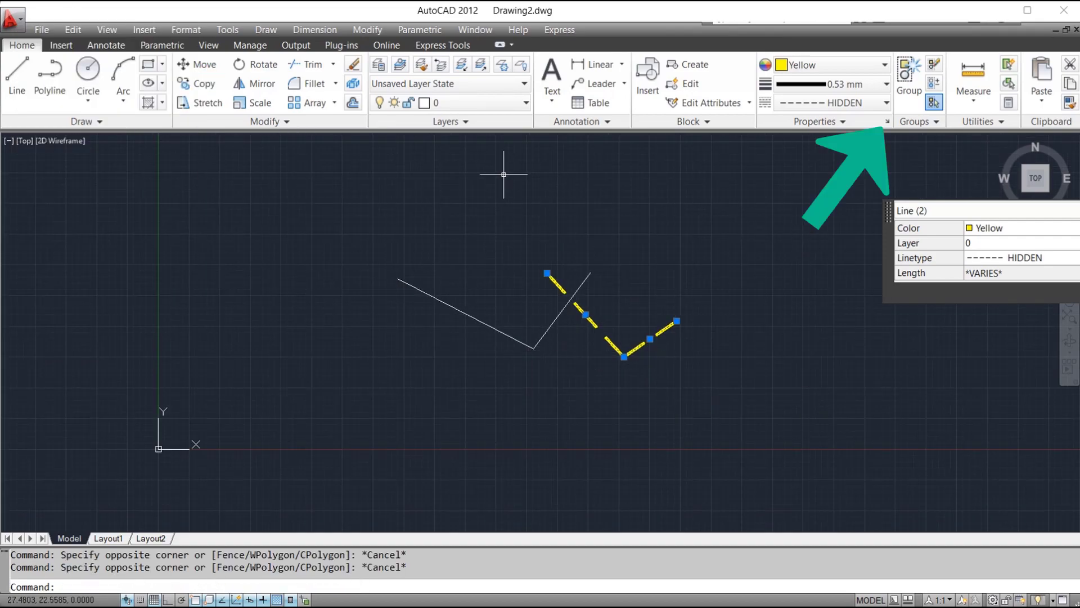
pyautogui.press('Escape')
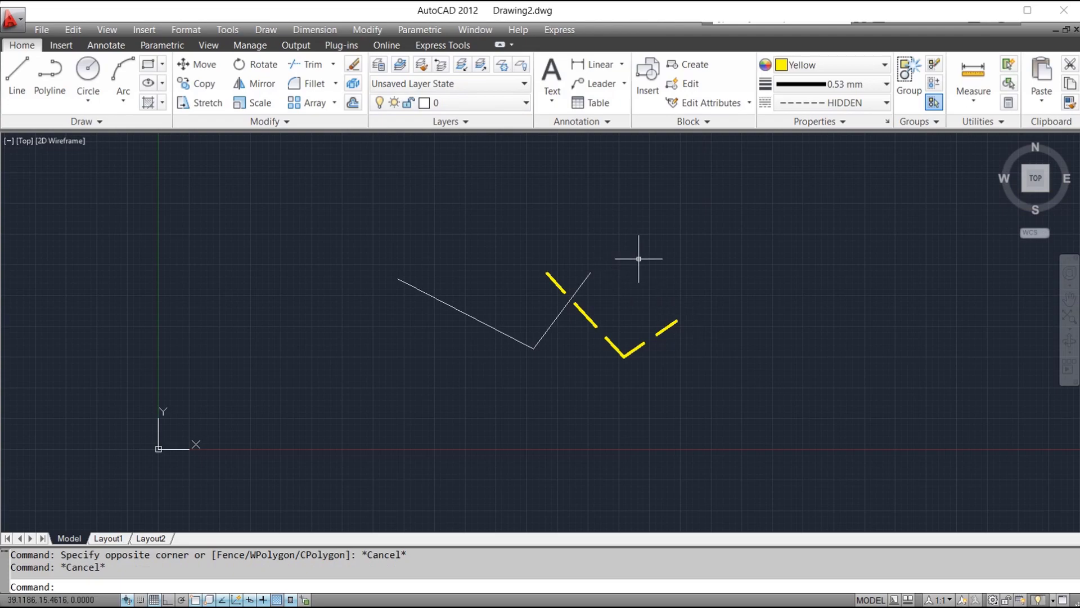
pyautogui.click(457, 102)
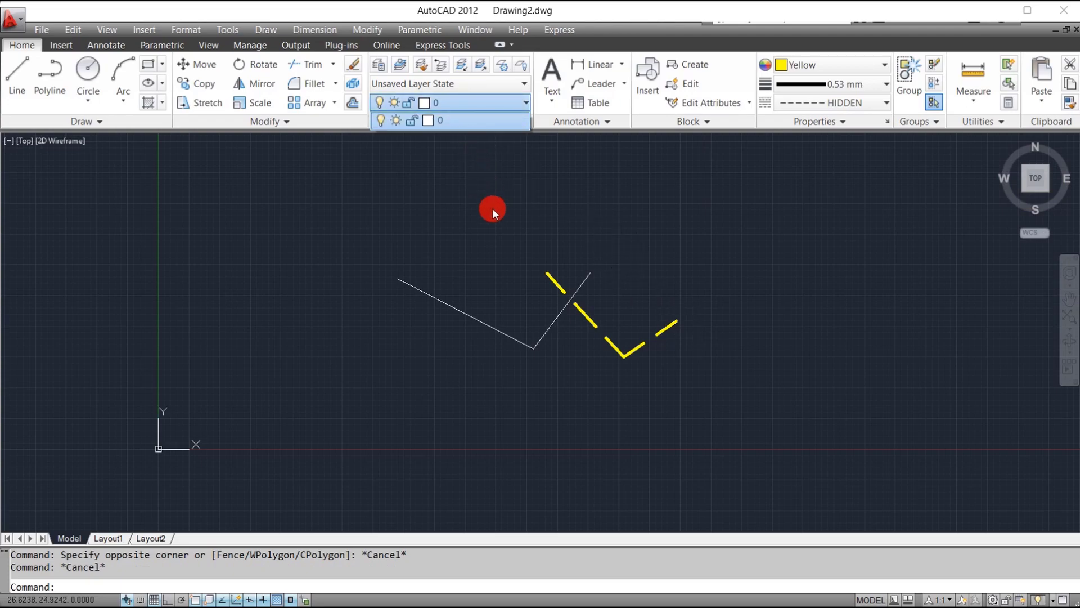
pyautogui.click(504, 287)
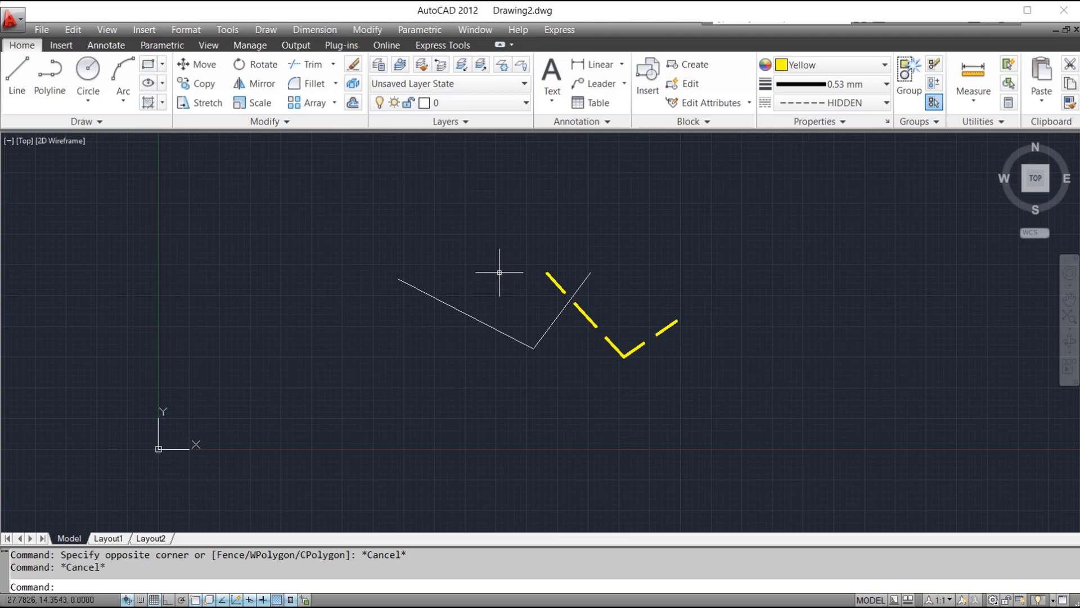
# Switch to the open house floor plan drawing and look through its list of layers
pyautogui.moveTo(773, 607)
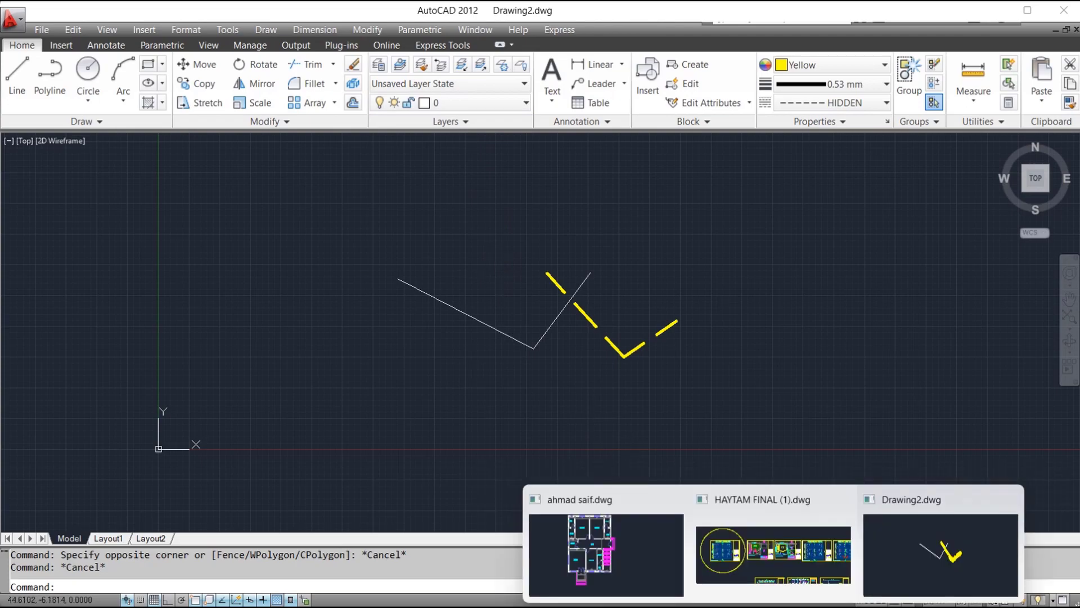
pyautogui.click(635, 565)
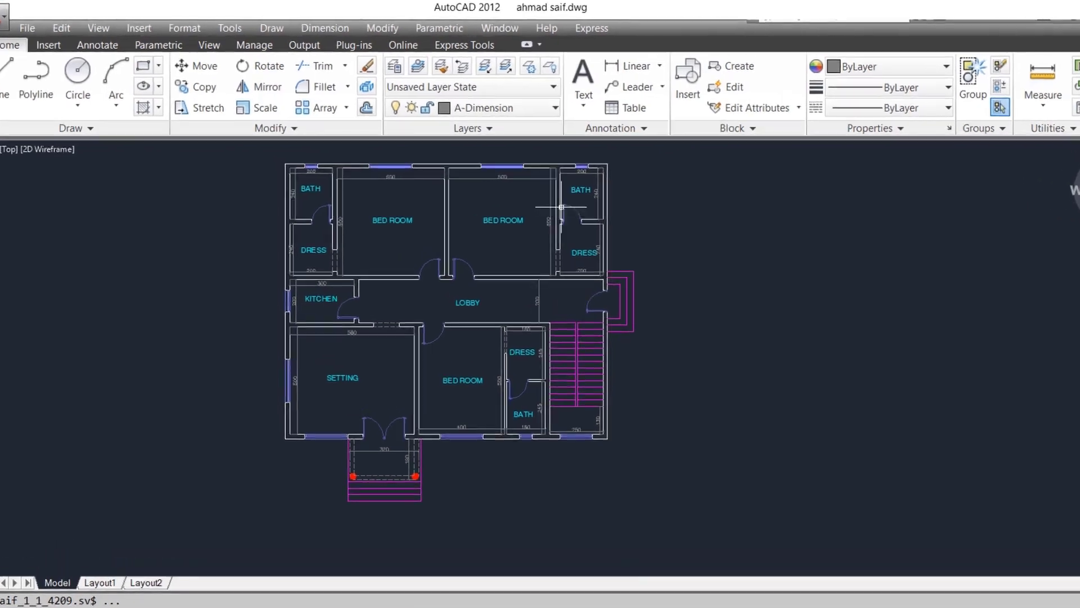
pyautogui.click(530, 110)
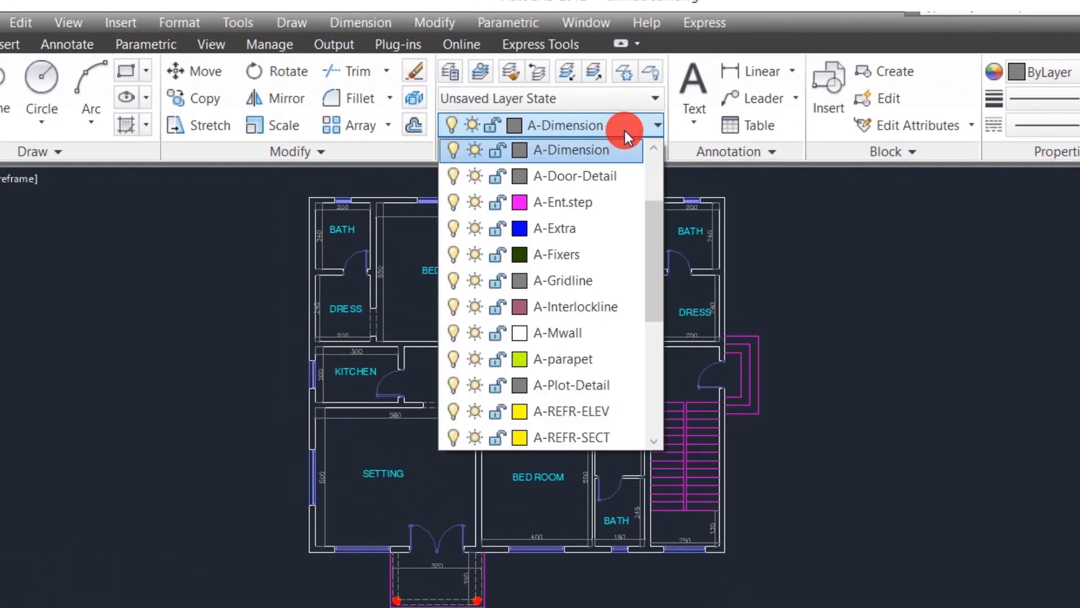
pyautogui.moveTo(656, 255); pyautogui.dragTo(677, 414)
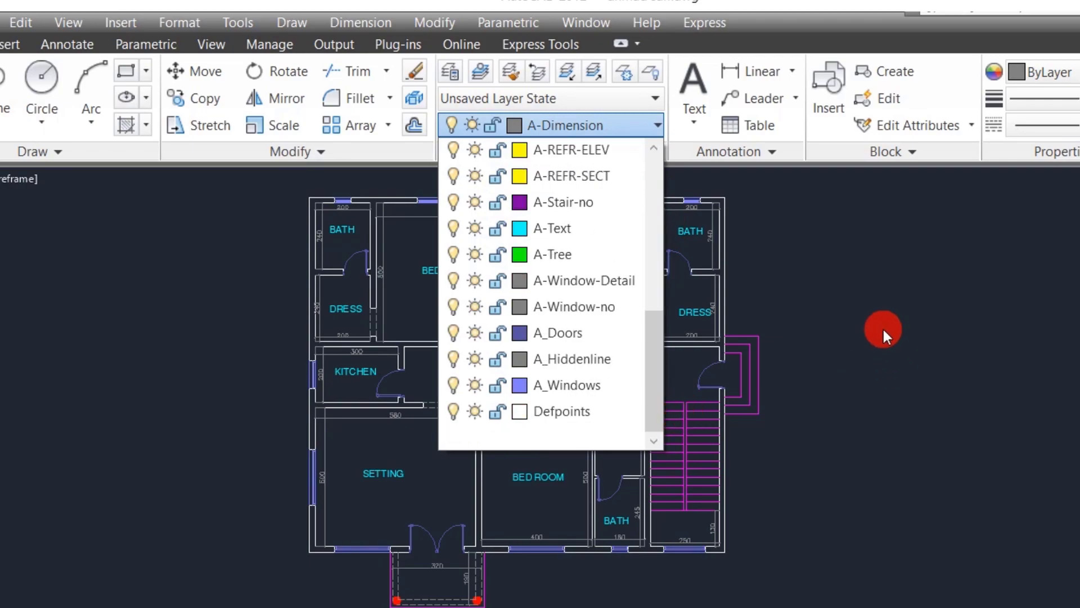
pyautogui.click(883, 330)
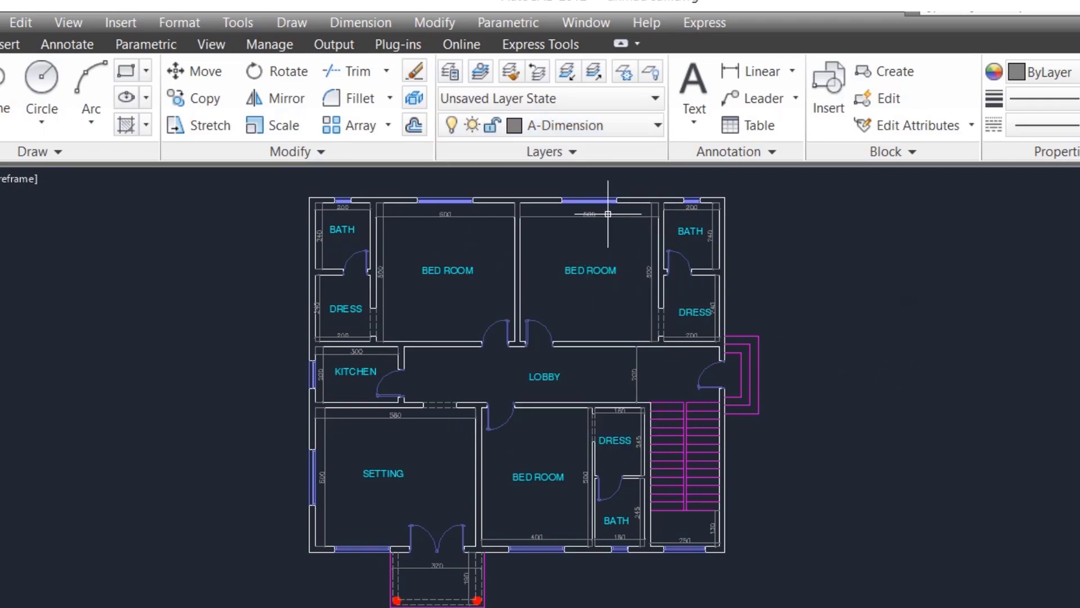
# Examine the floor plan's windows, walls, dimensions and room labels up close and as a whole
pyautogui.scroll(2, 612, 212)
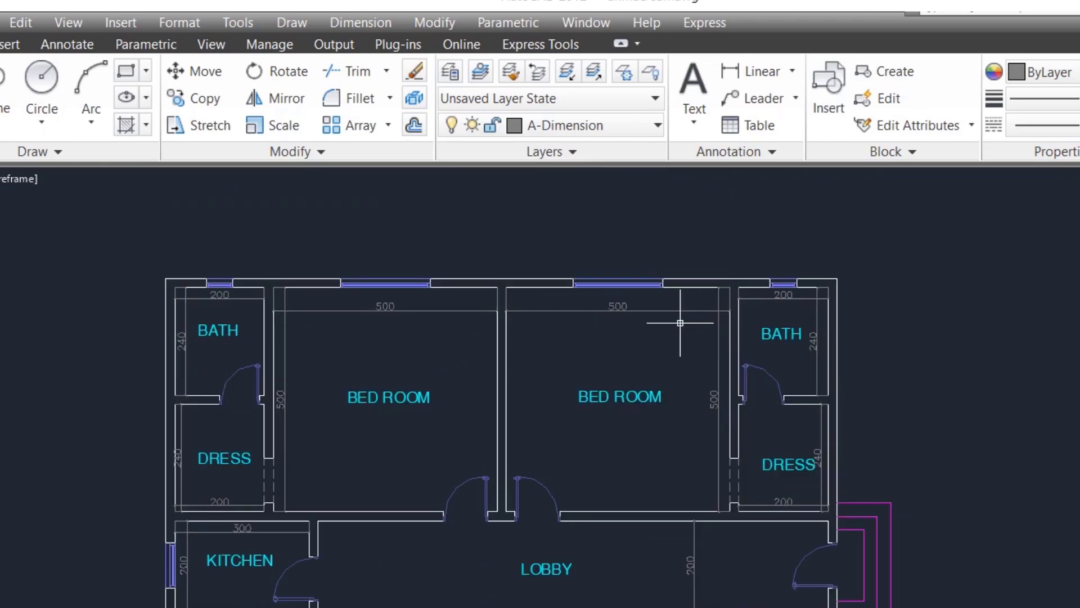
pyautogui.scroll(4, 659, 311)
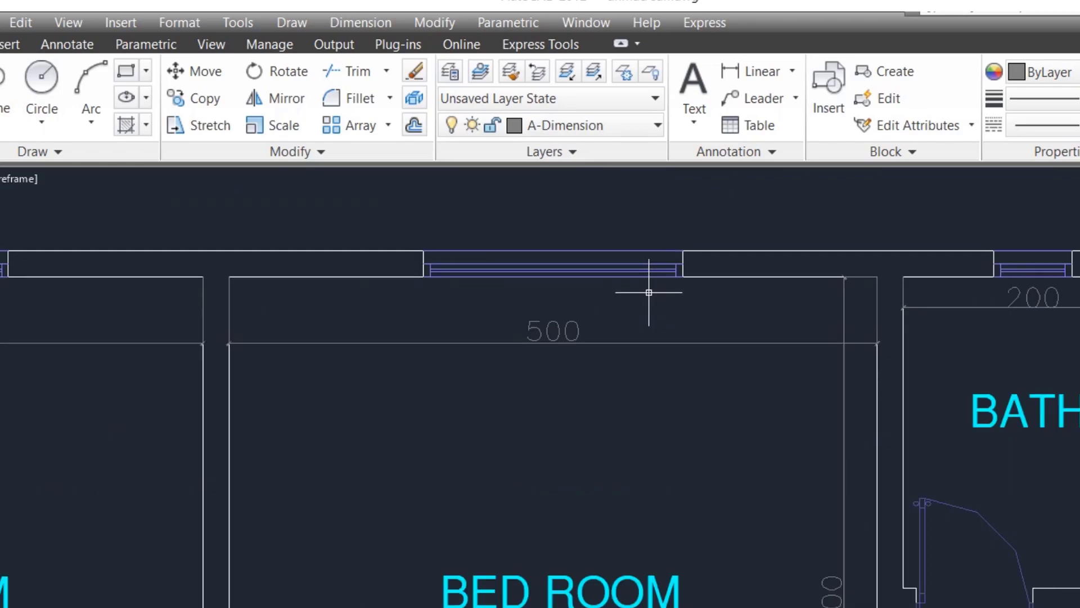
pyautogui.scroll(-5, 664, 290)
pyautogui.scroll(-1, 715, 362)
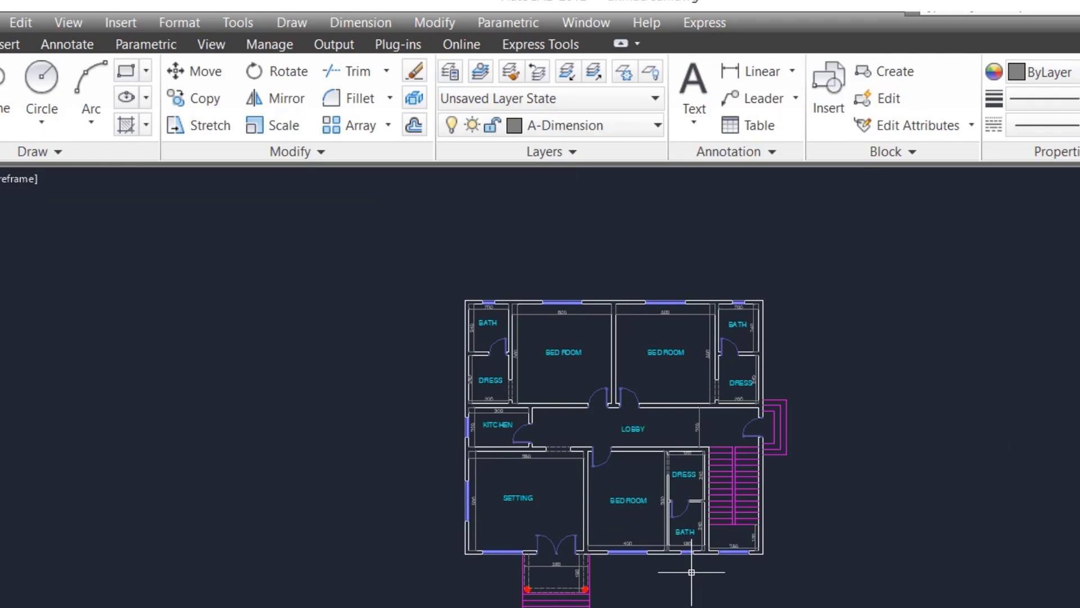
pyautogui.scroll(1, 686, 605)
pyautogui.scroll(-1, 685, 604)
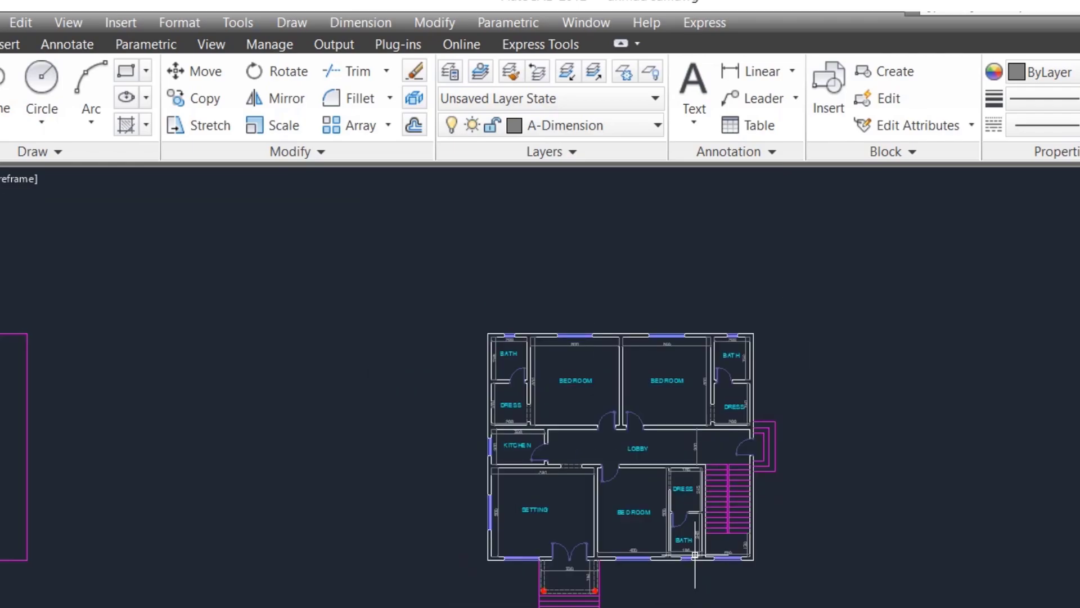
pyautogui.scroll(1, 695, 554)
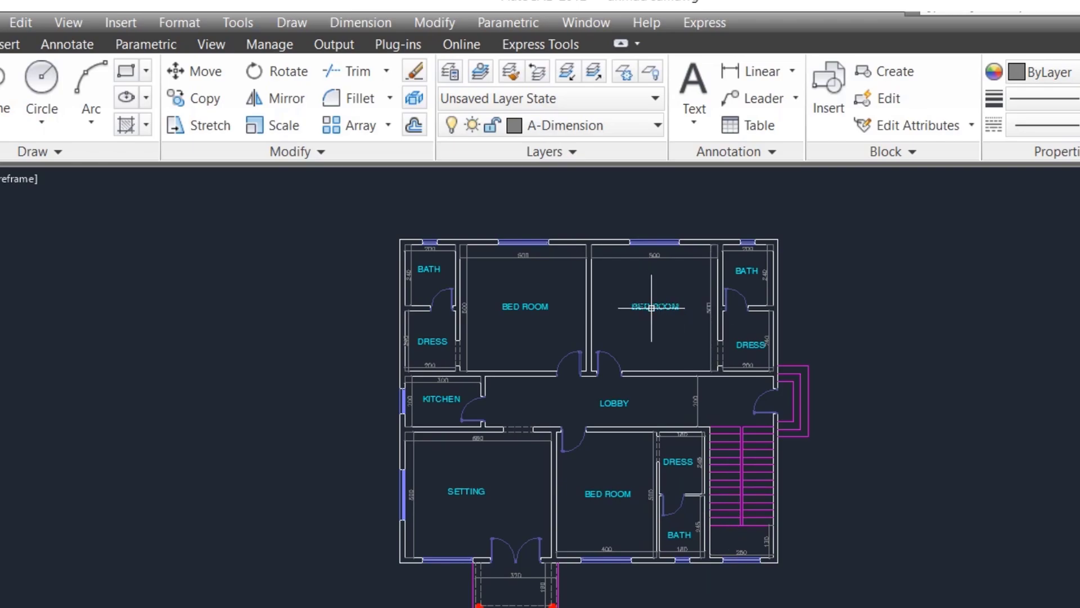
# Turn off the A-Text layer to hide the room labels, and inspect the plan without them
pyautogui.click(619, 117)
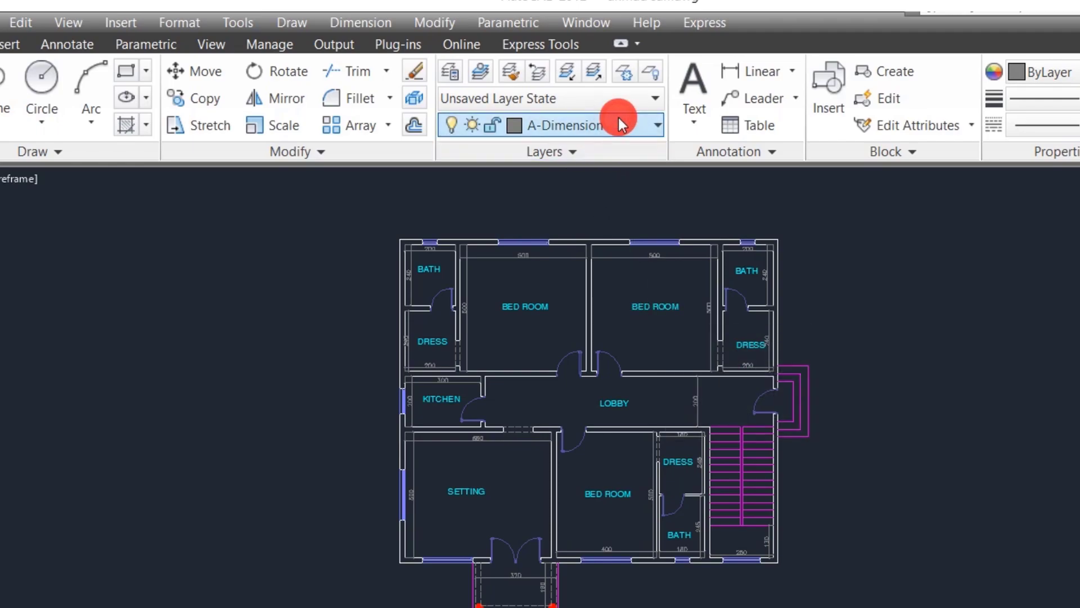
pyautogui.scroll(-4, 537, 414)
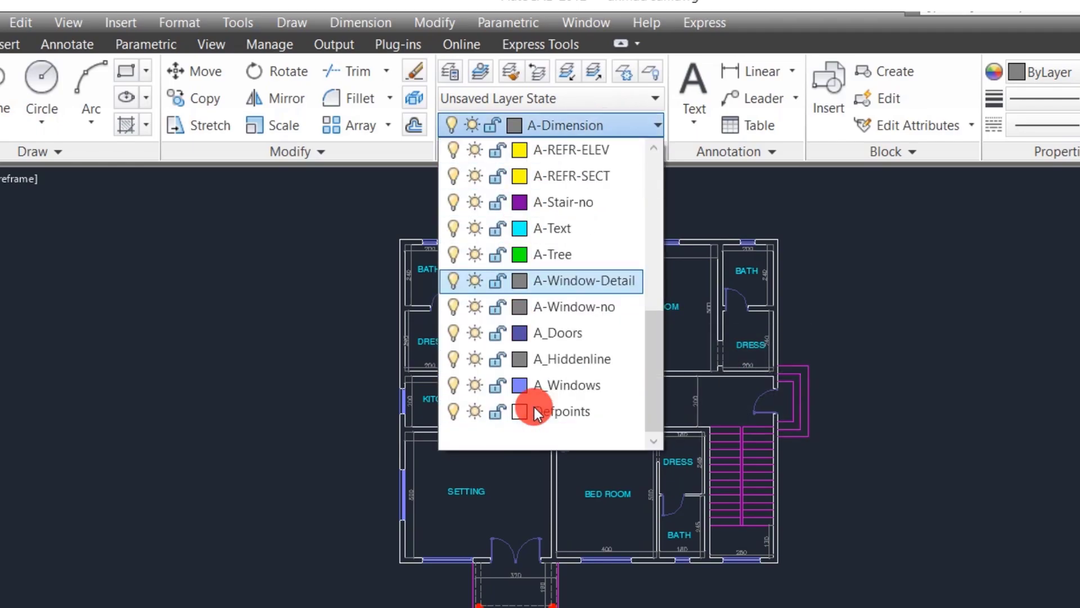
pyautogui.click(454, 228)
pyautogui.scroll(-4, 913, 437)
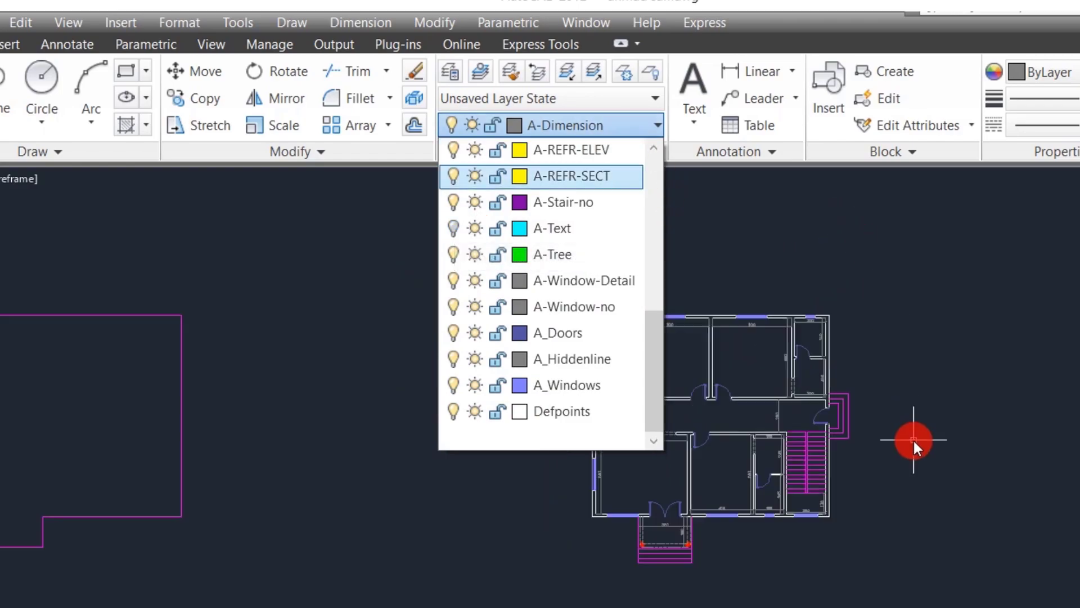
pyautogui.scroll(3, 702, 398)
pyautogui.scroll(3, 703, 400)
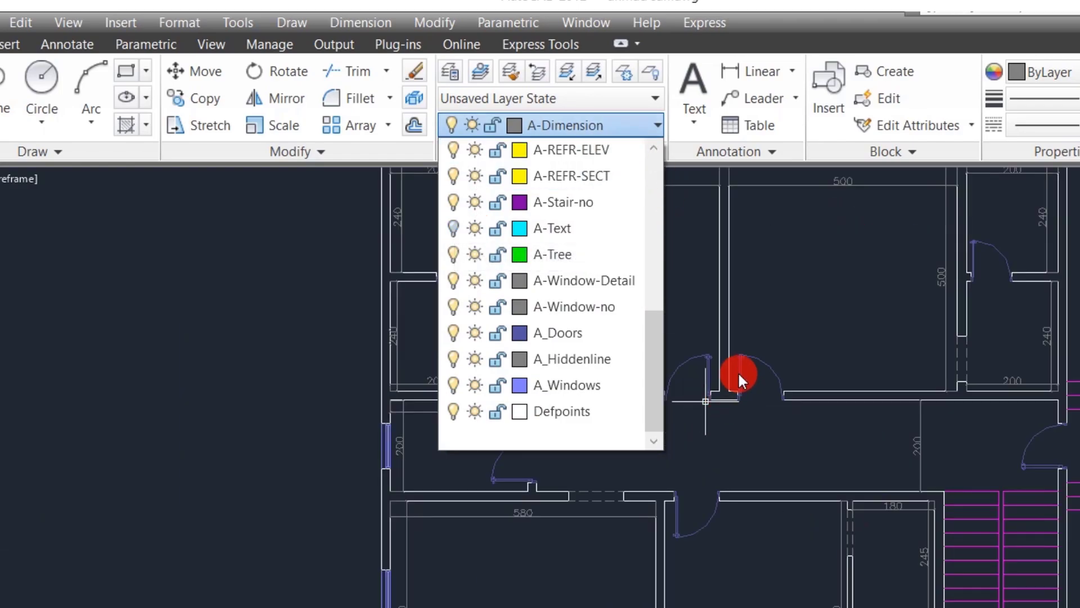
pyautogui.scroll(-2, 738, 371)
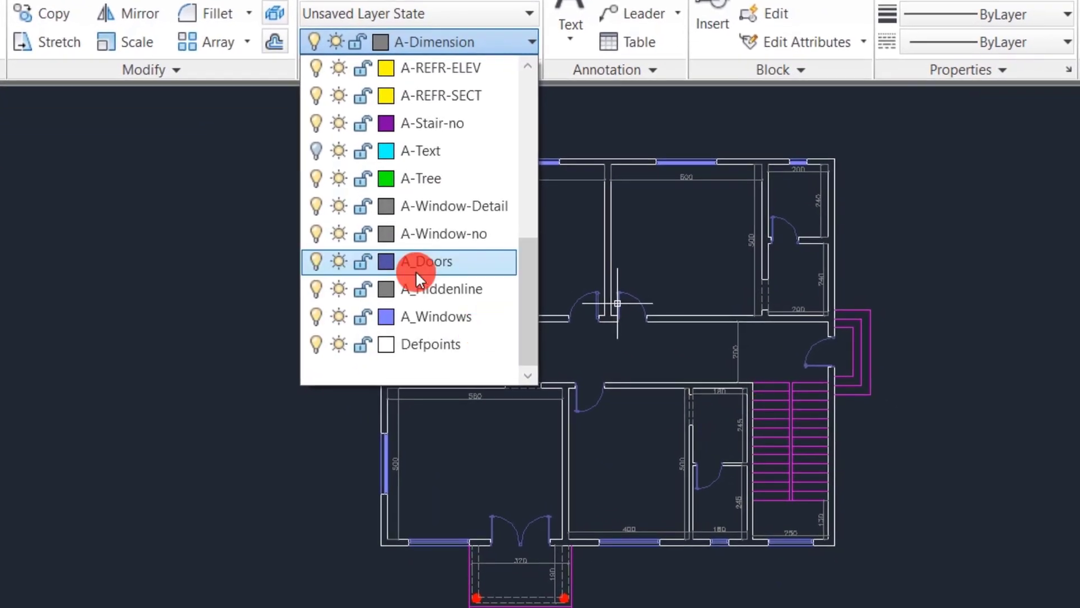
# Turn the A-Ent.step layer off and back on to identify which objects belong to it
pyautogui.scroll(3, 554, 349)
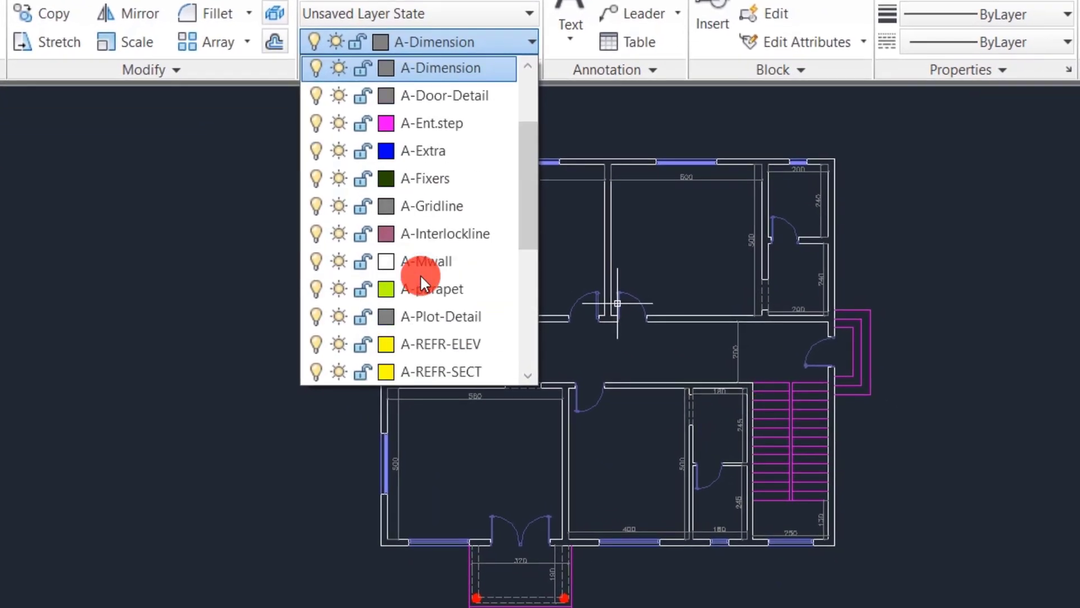
pyautogui.scroll(2, 425, 276)
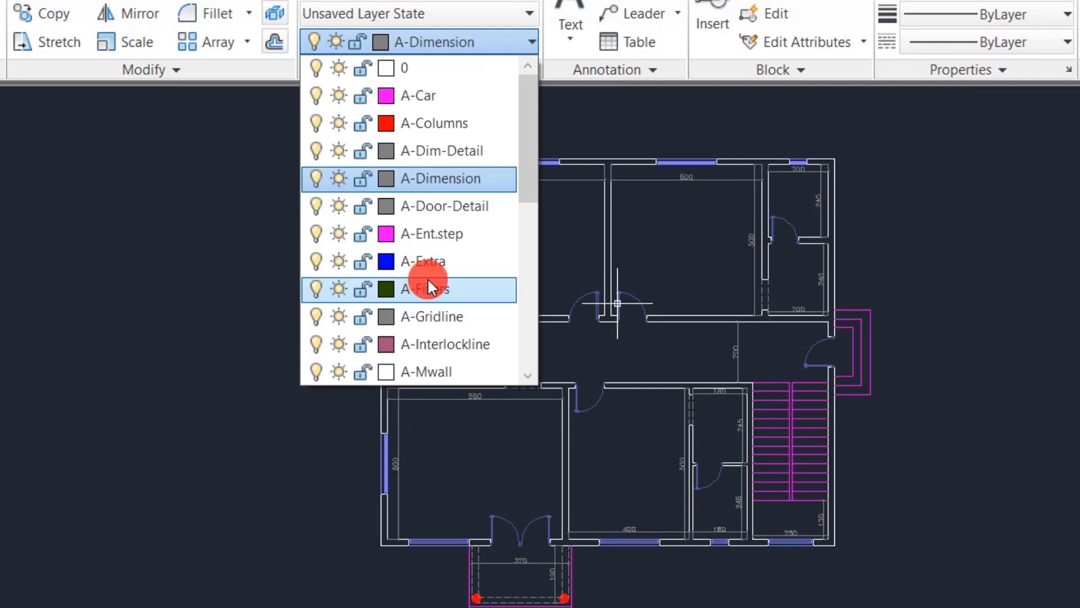
pyautogui.click(317, 233)
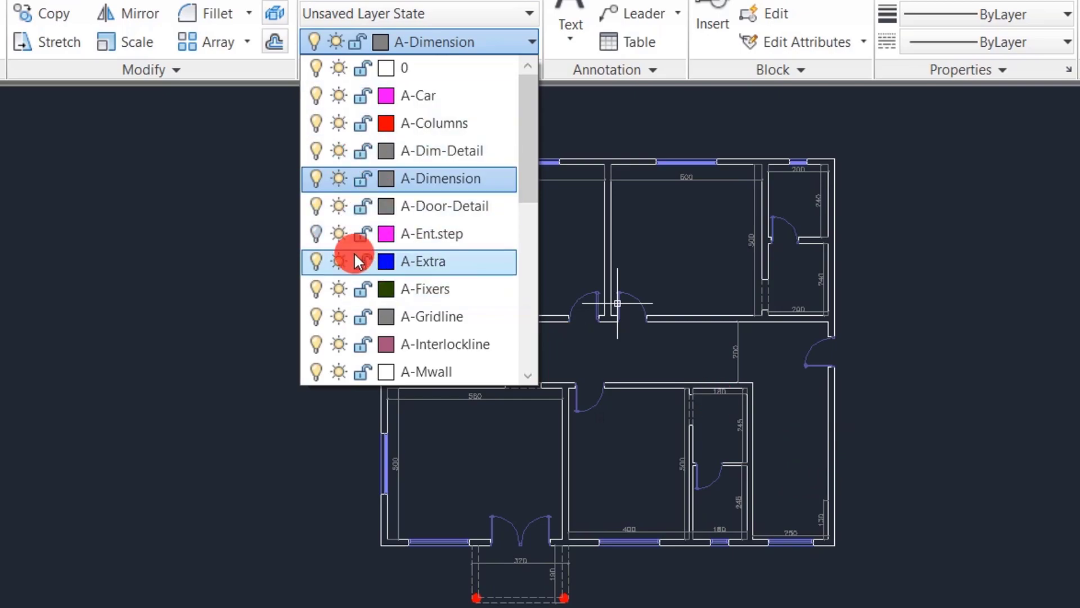
pyautogui.click(315, 234)
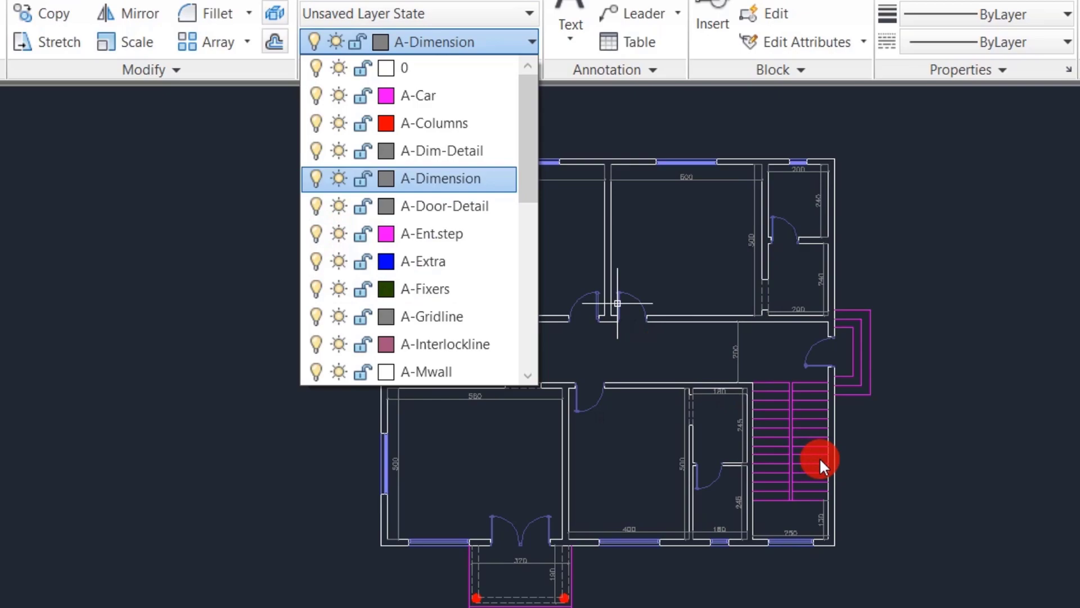
# Turn off the A-Ent.step layer to hide the magenta stairs and entrance steps in the floor plan
pyautogui.scroll(2, 819, 456)
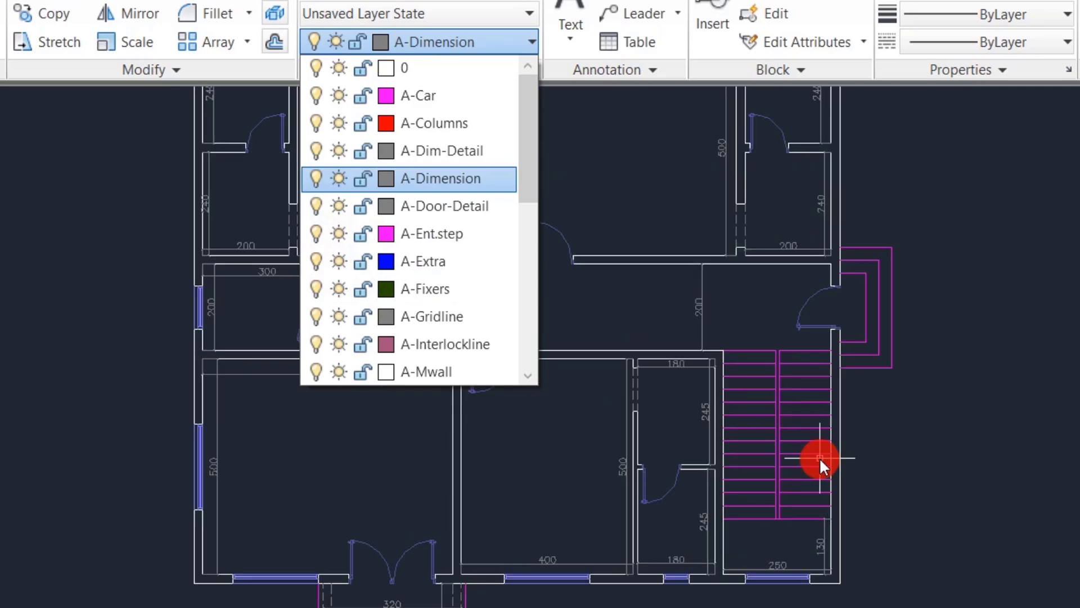
pyautogui.click(316, 233)
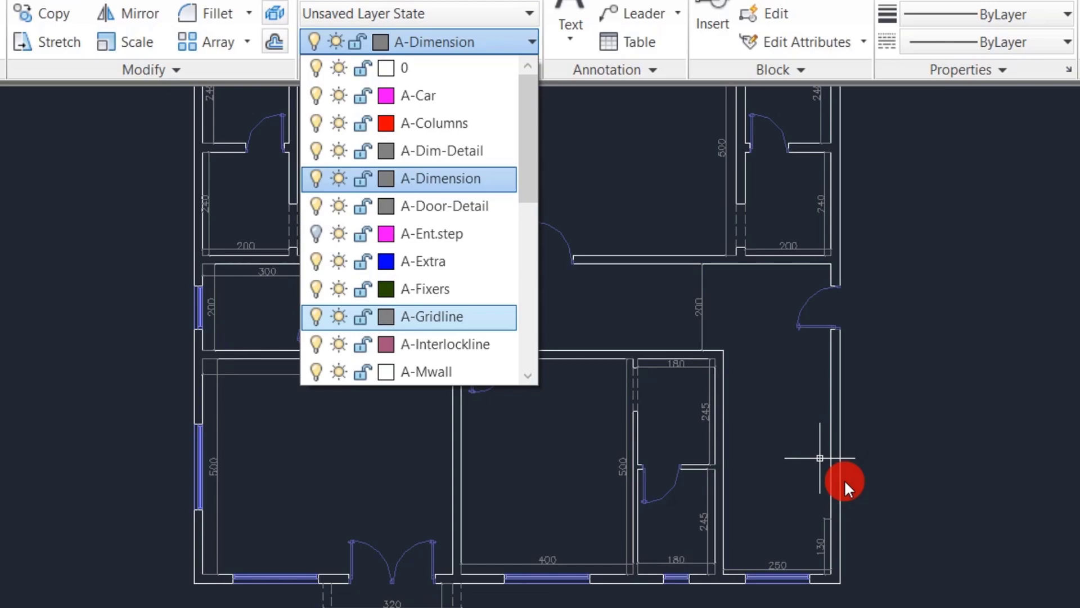
pyautogui.scroll(-3, 957, 475)
pyautogui.scroll(2, 1037, 450)
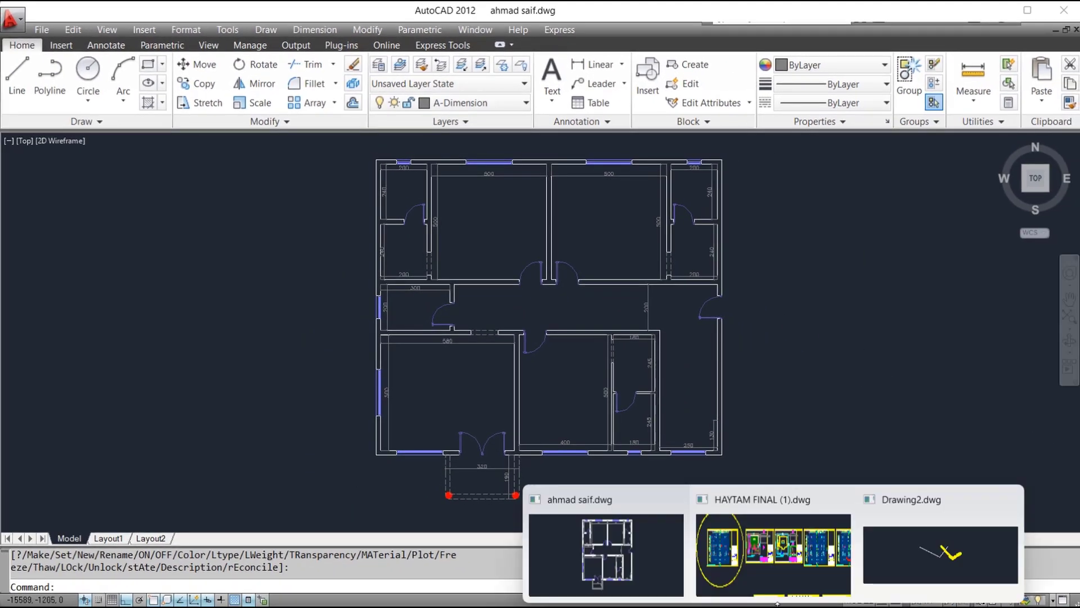
# Switch to the multi-sheet project drawing and look through its longer layer list
pyautogui.click(801, 542)
pyautogui.scroll(-2, 464, 318)
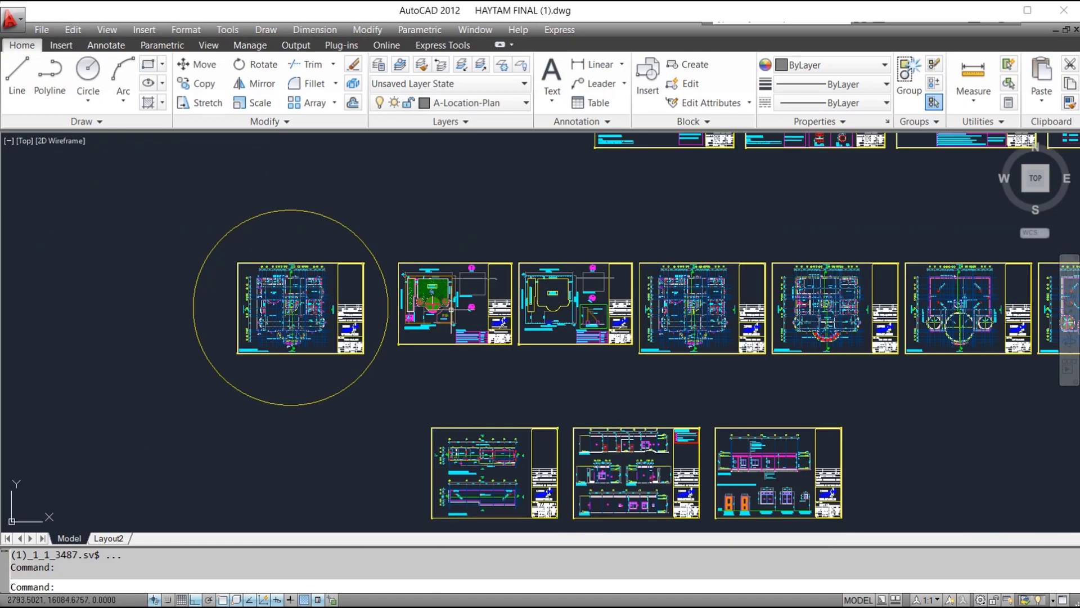
pyautogui.click(499, 105)
pyautogui.scroll(-3, 516, 222)
pyautogui.scroll(3, 518, 223)
pyautogui.scroll(8, 518, 224)
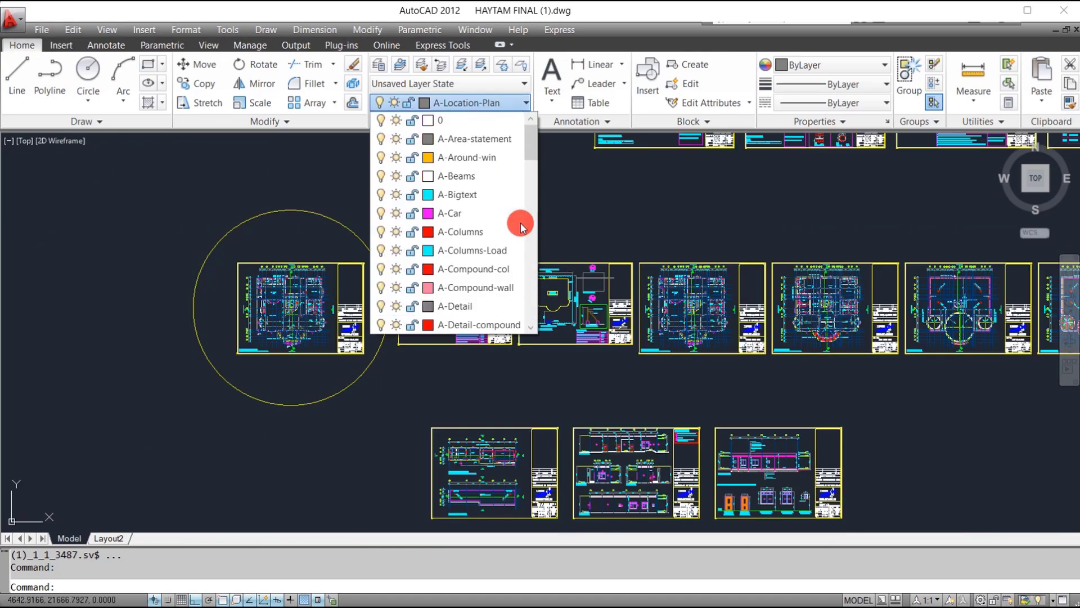
pyautogui.scroll(-10, 521, 226)
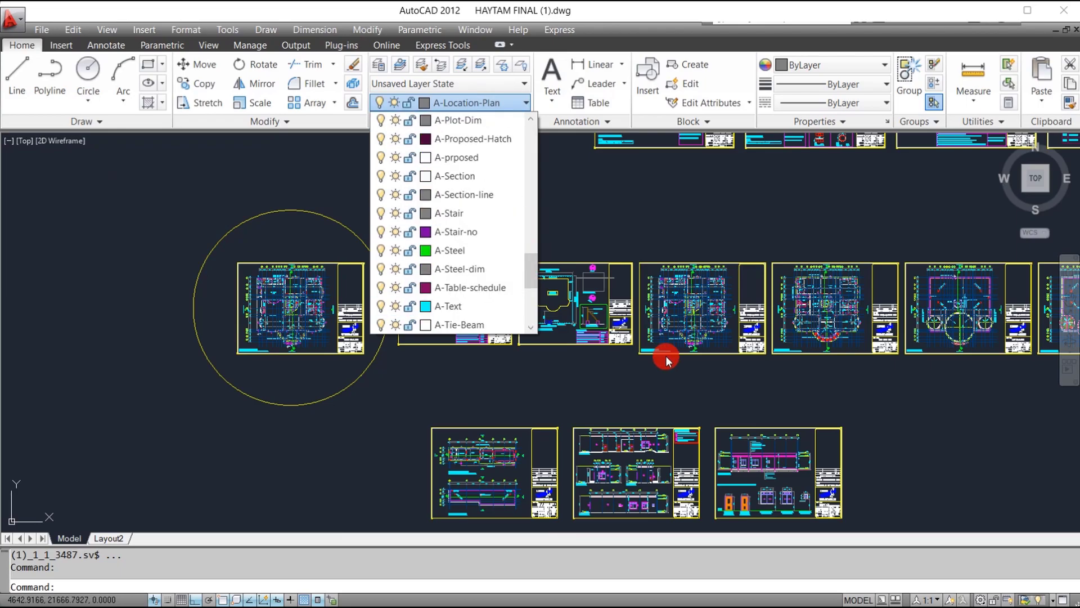
# Look over all rows of sheets in the multi-sheet drawing, and close its layer list
pyautogui.scroll(-2, 666, 363)
pyautogui.scroll(-1, 666, 365)
pyautogui.scroll(-2, 374, 398)
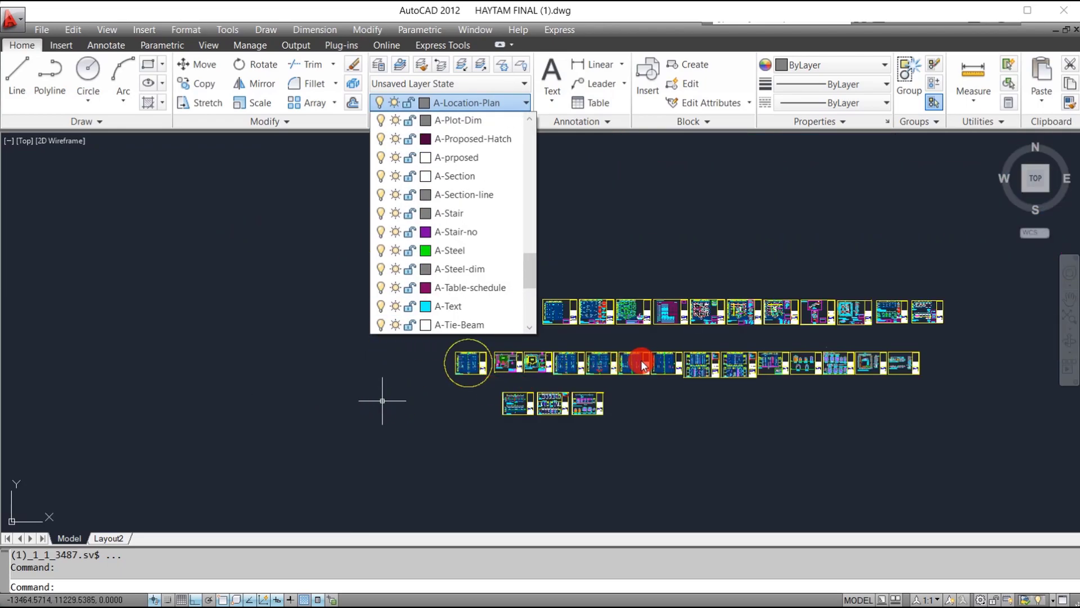
pyautogui.scroll(2, 644, 363)
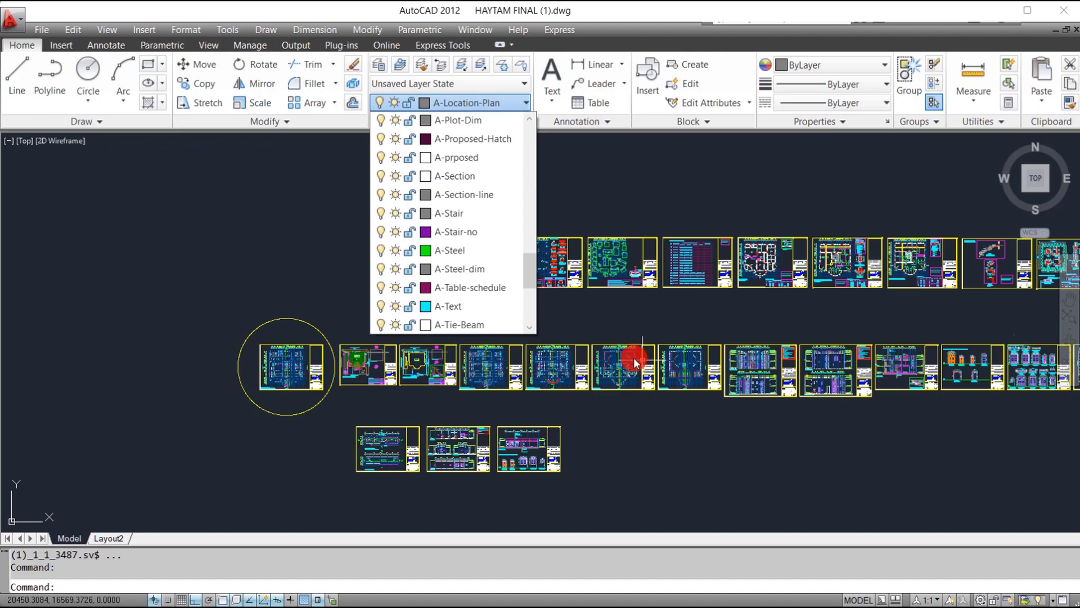
pyautogui.scroll(-1, 624, 363)
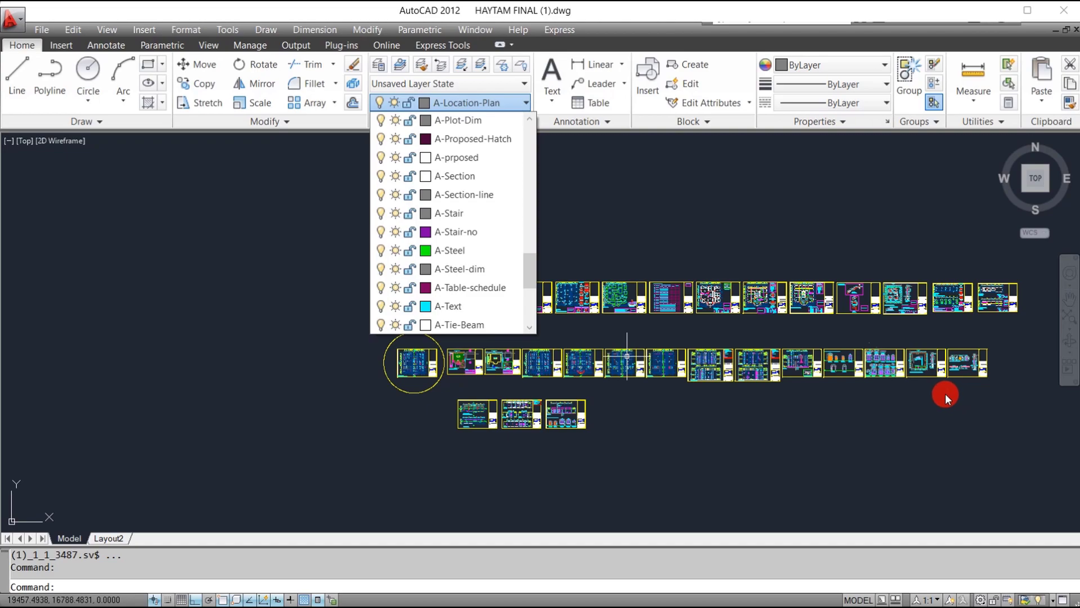
pyautogui.click(789, 386)
# Switch back to the house floor plan drawing and open its layer list
pyautogui.moveTo(767, 586)
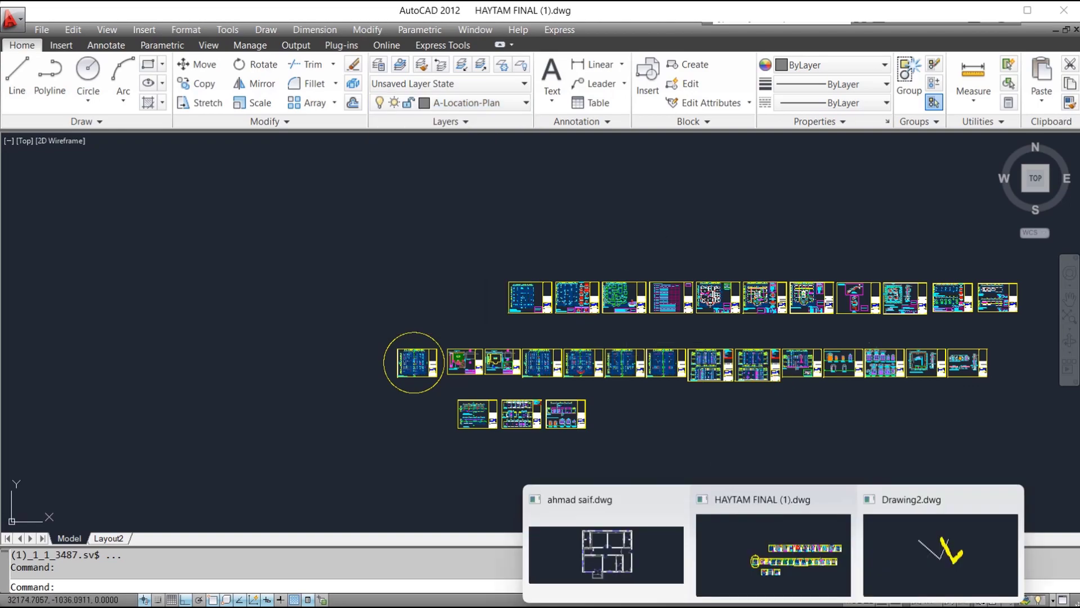
pyautogui.click(626, 551)
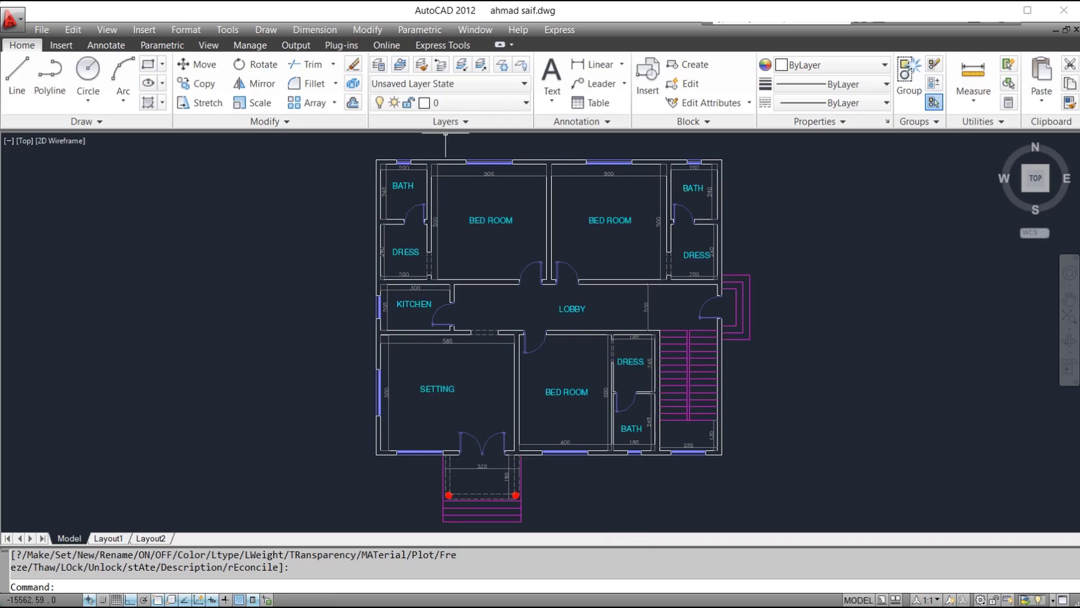
pyautogui.click(477, 120)
pyautogui.click(473, 102)
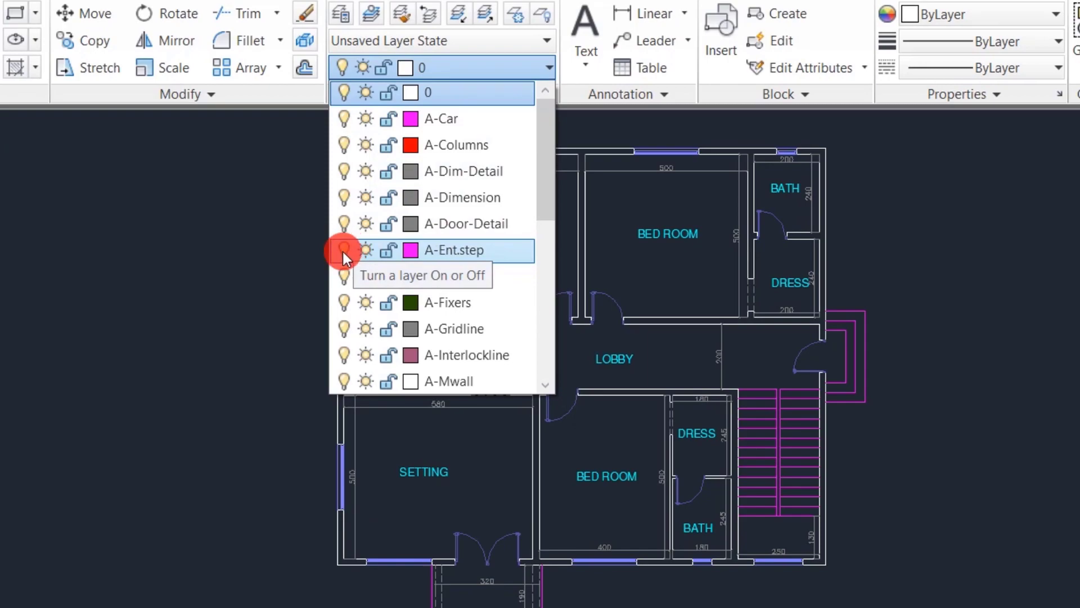
# Turn the A-Ent.step layer off and on again, and freeze and thaw it in all viewports
pyautogui.click(343, 250)
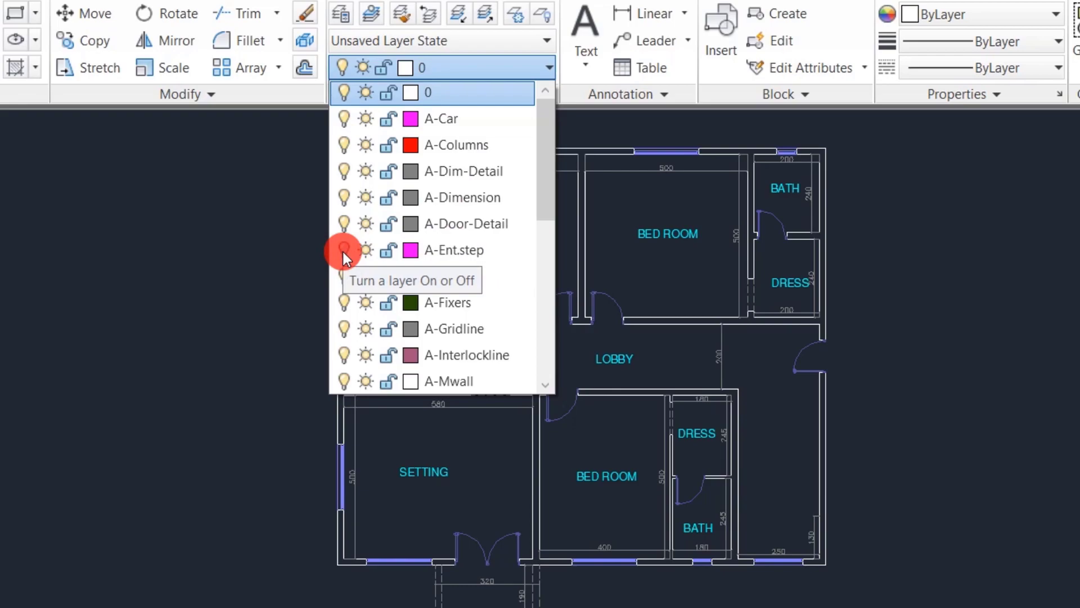
pyautogui.click(342, 252)
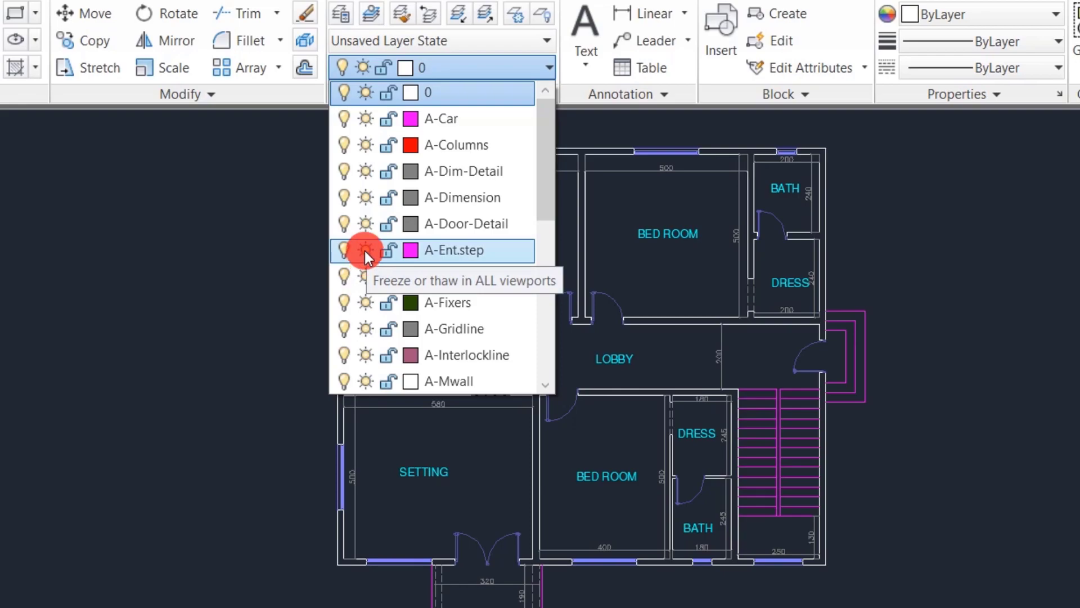
pyautogui.click(365, 251)
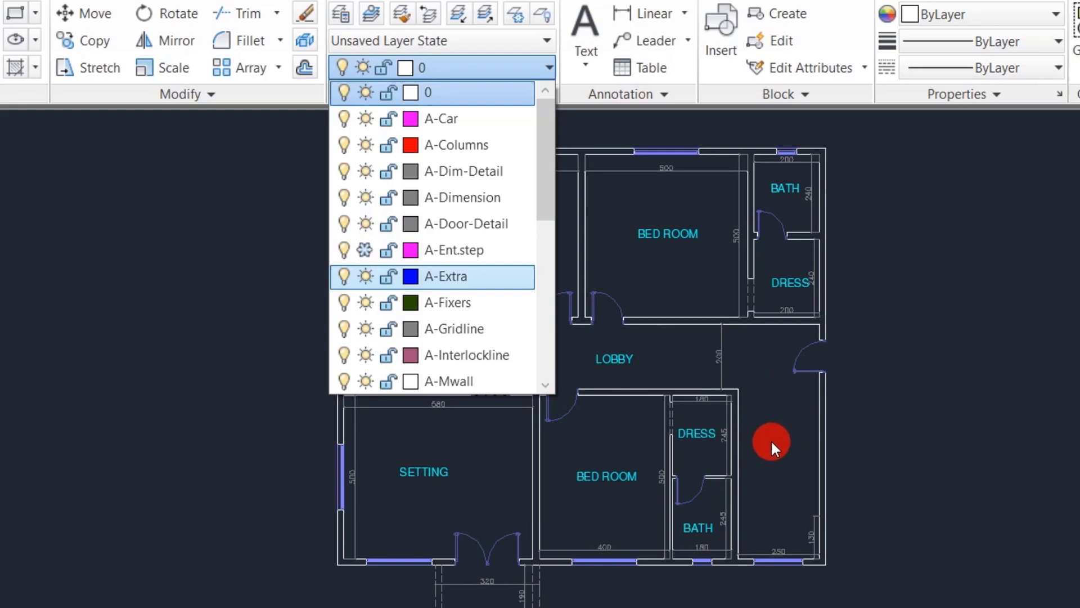
pyautogui.click(365, 252)
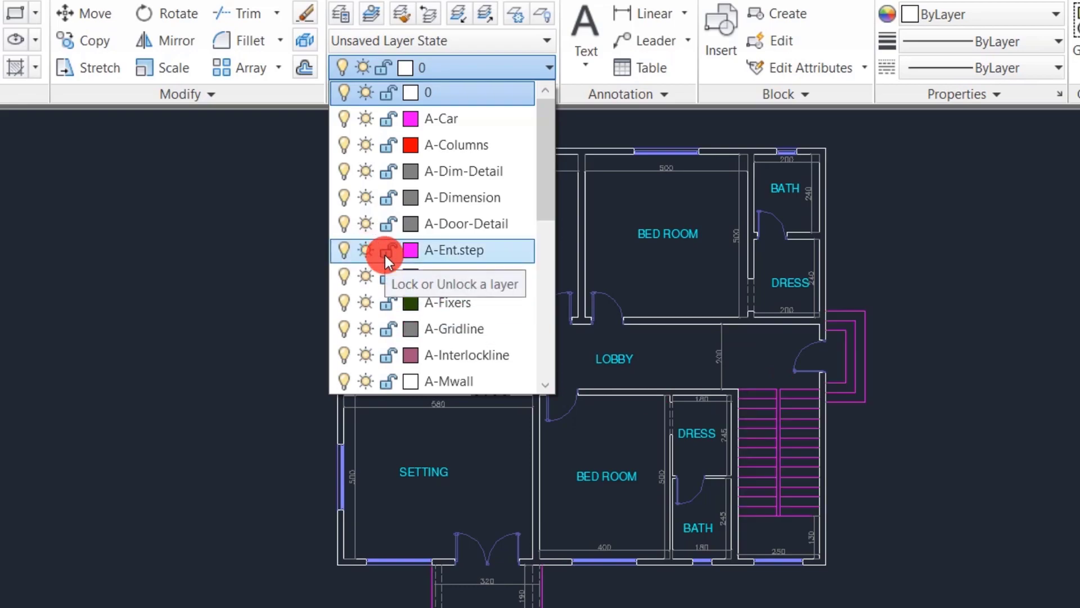
# Lock the A-Ent.step layer, inspect the staircase lines up close, and close the layer list
pyautogui.click(386, 252)
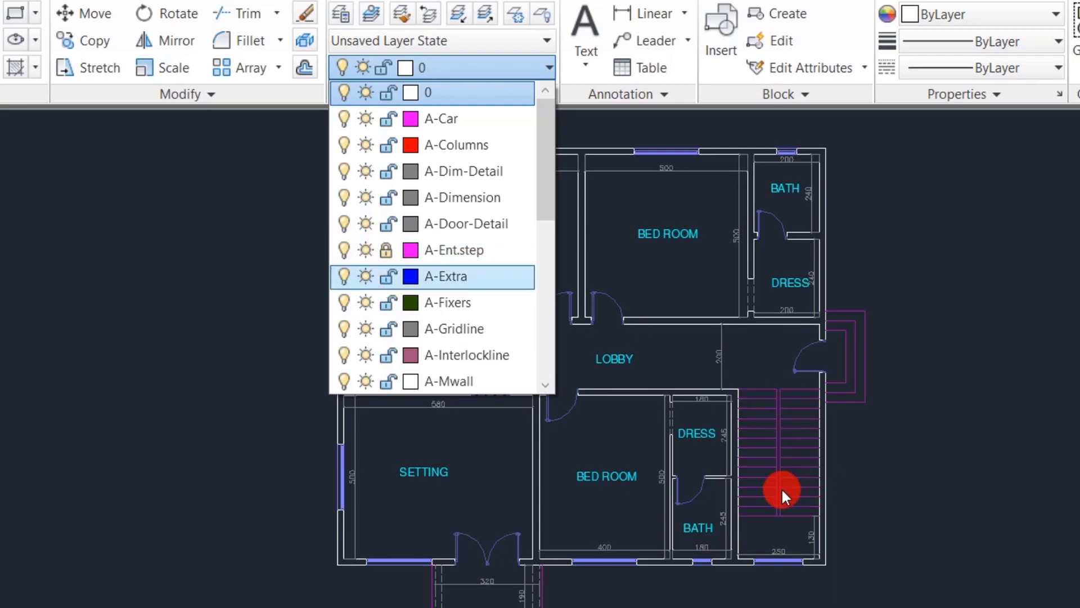
pyautogui.scroll(-2, 781, 487)
pyautogui.scroll(5, 781, 487)
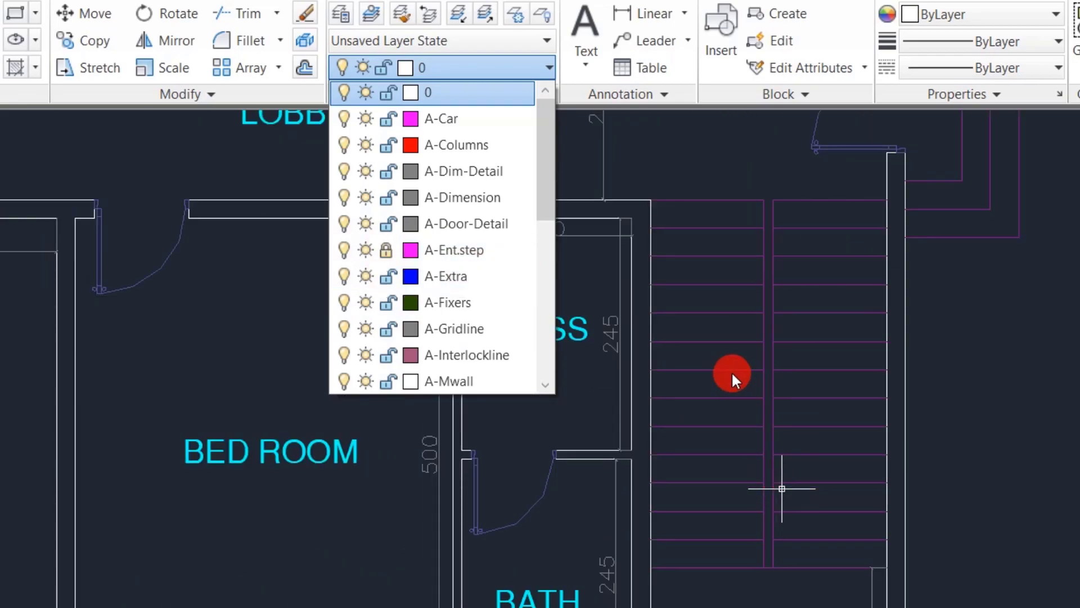
pyautogui.scroll(-2, 732, 370)
pyautogui.scroll(3, 794, 479)
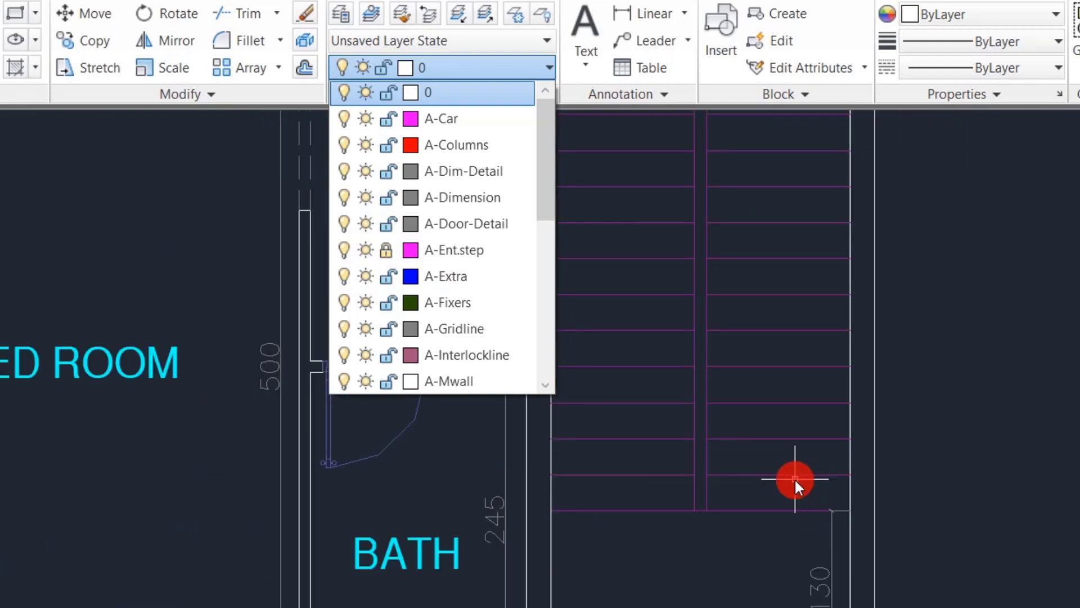
pyautogui.scroll(-2, 768, 434)
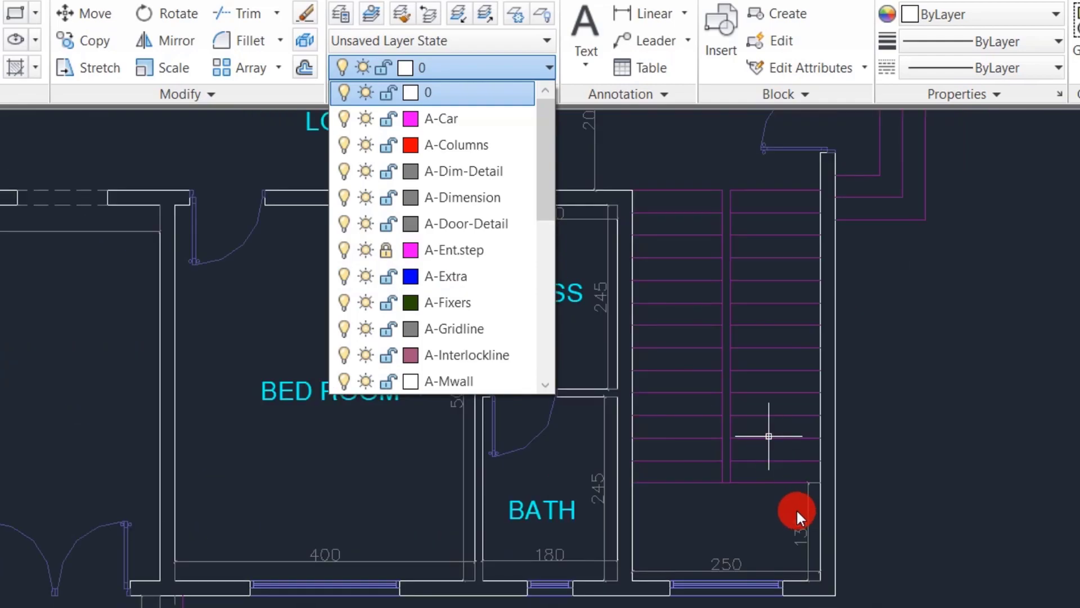
pyautogui.click(730, 410)
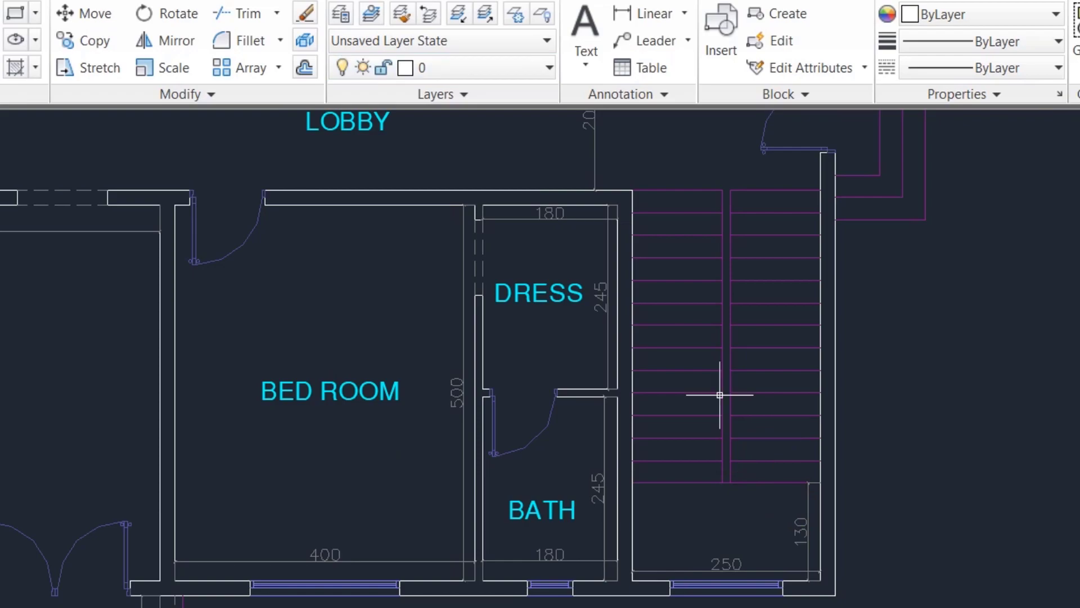
# Try to select and erase the staircase lines on the locked A-Ent.step layer
pyautogui.click(764, 184)
pyautogui.click(690, 359)
pyautogui.write('e')
pyautogui.press('Return')
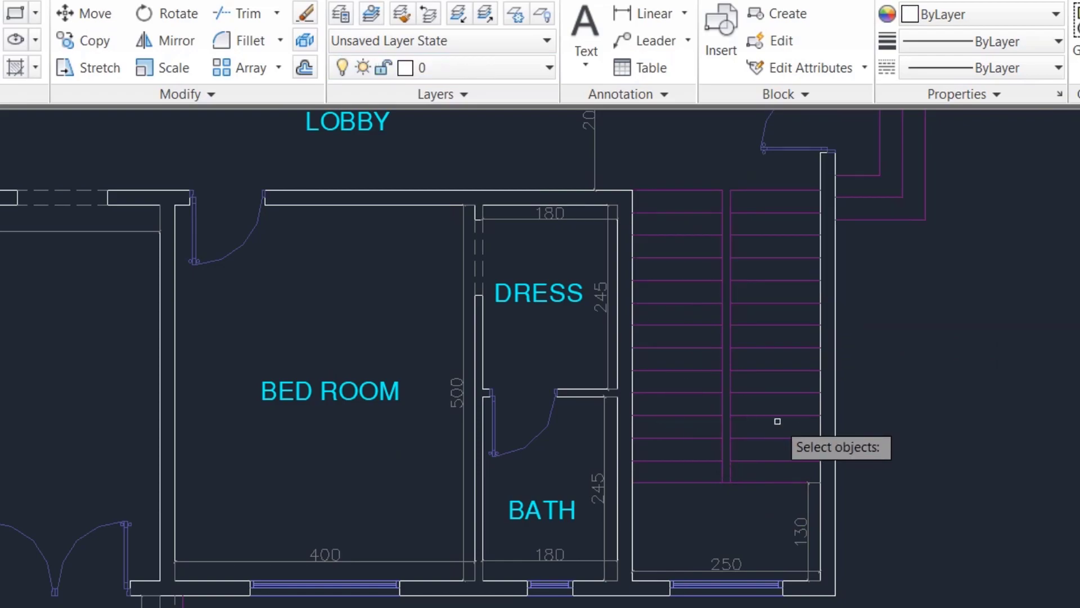
pyautogui.press('Escape')
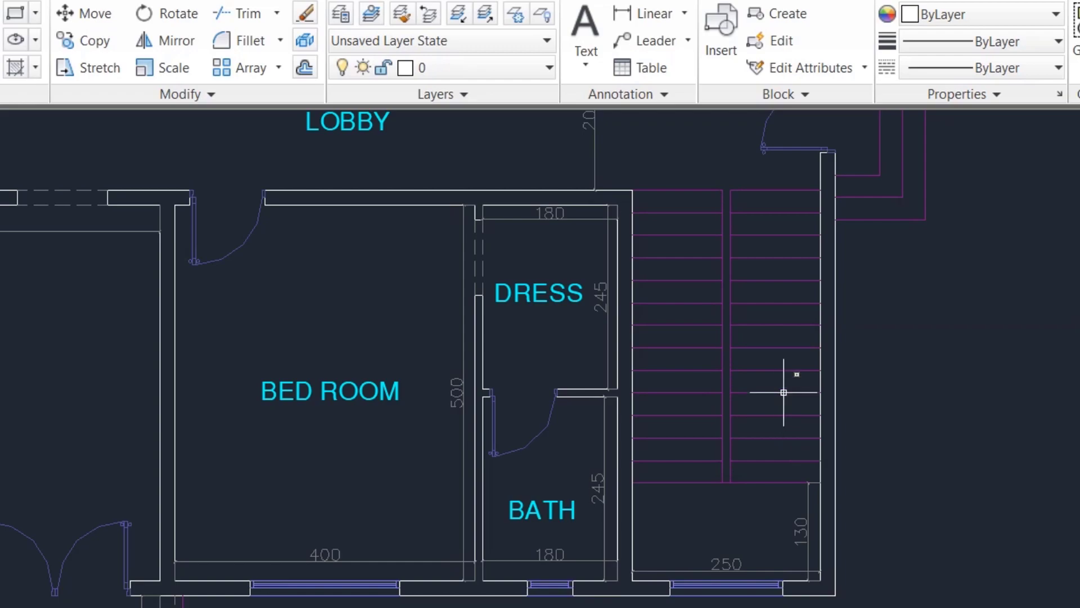
pyautogui.click(771, 342)
pyautogui.click(691, 439)
pyautogui.rightClick(690, 439)
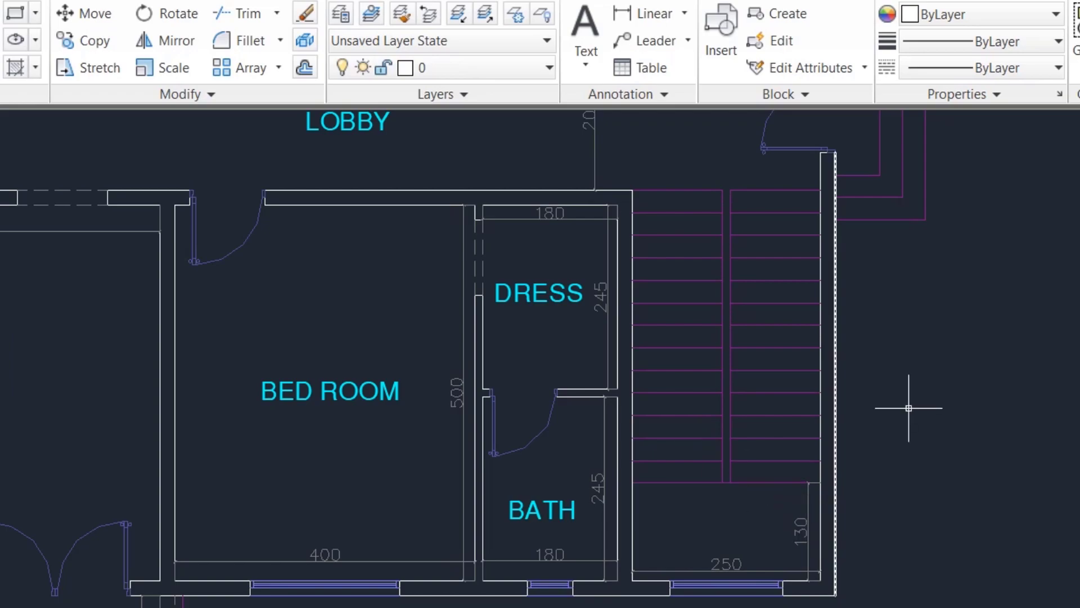
# Unlock the A-Ent.step layer and close the layer list
pyautogui.click(468, 66)
pyautogui.click(386, 251)
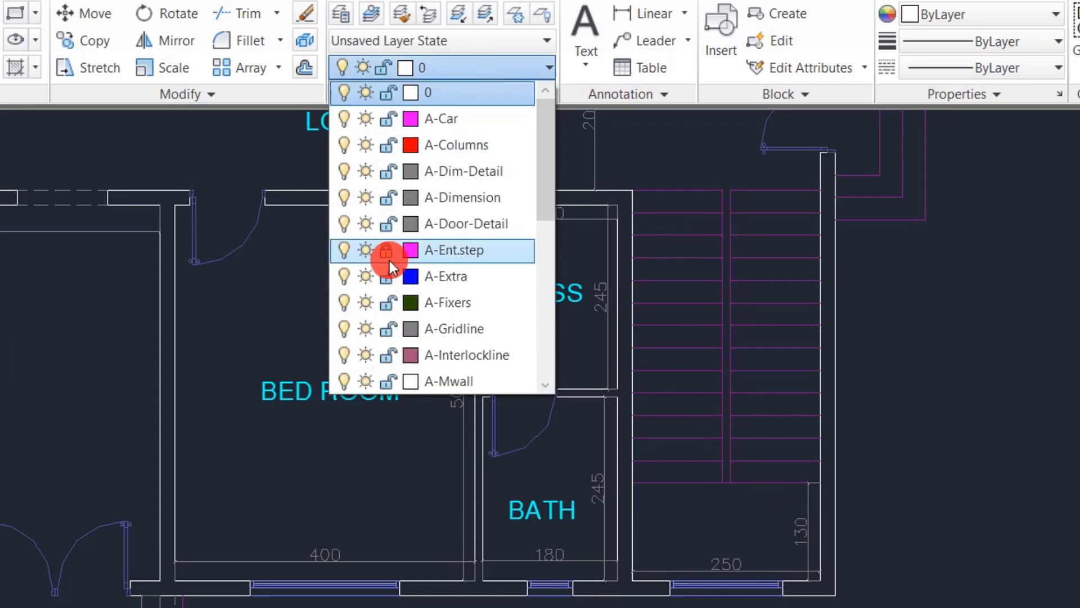
pyautogui.click(385, 251)
pyautogui.scroll(-2, 994, 393)
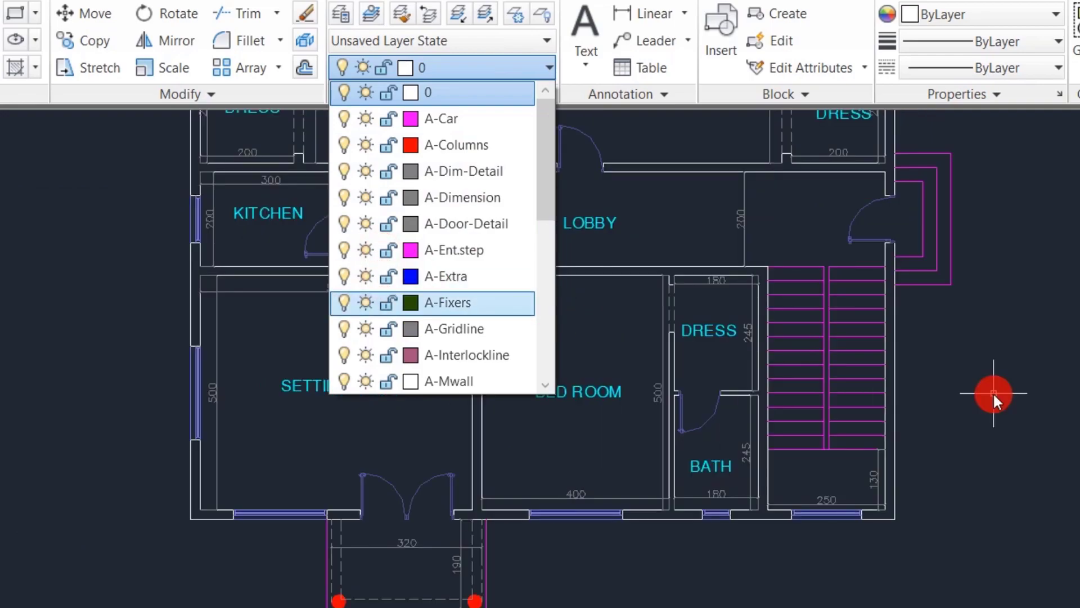
pyautogui.click(984, 437)
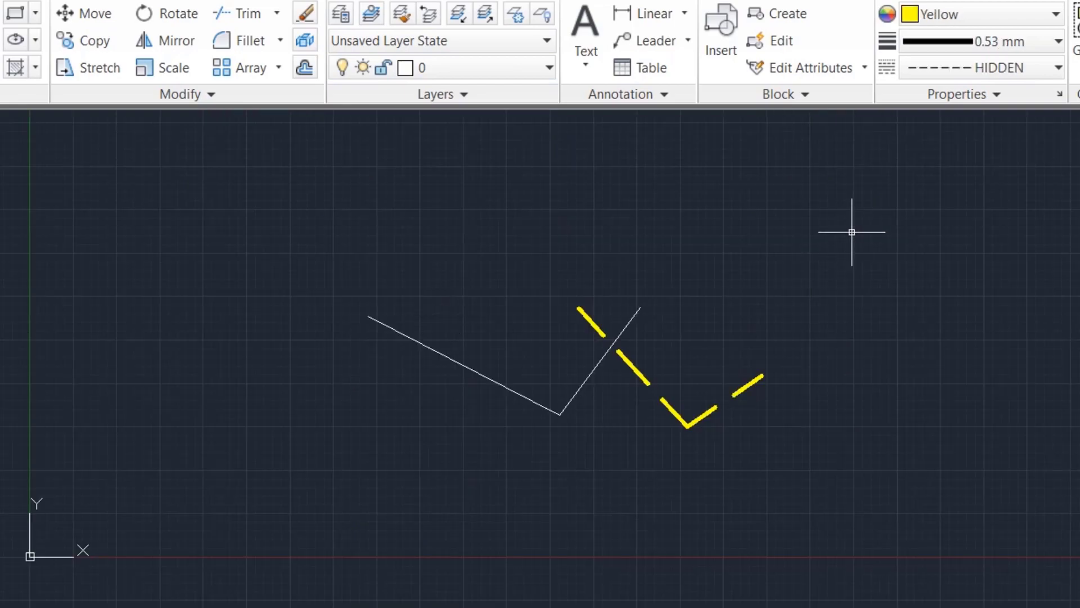
# Delete the white and yellow dashed sample lines in Drawing2
pyautogui.click(854, 228)
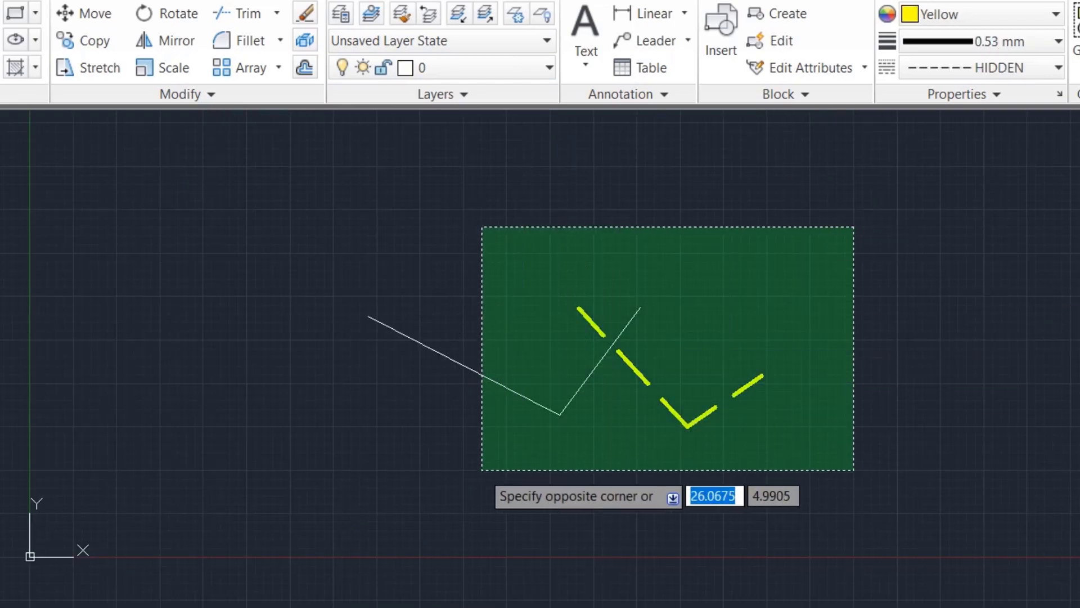
pyautogui.click(333, 492)
pyautogui.press('Delete')
# Open the Layer Properties Manager and look across all its property columns
pyautogui.click(343, 18)
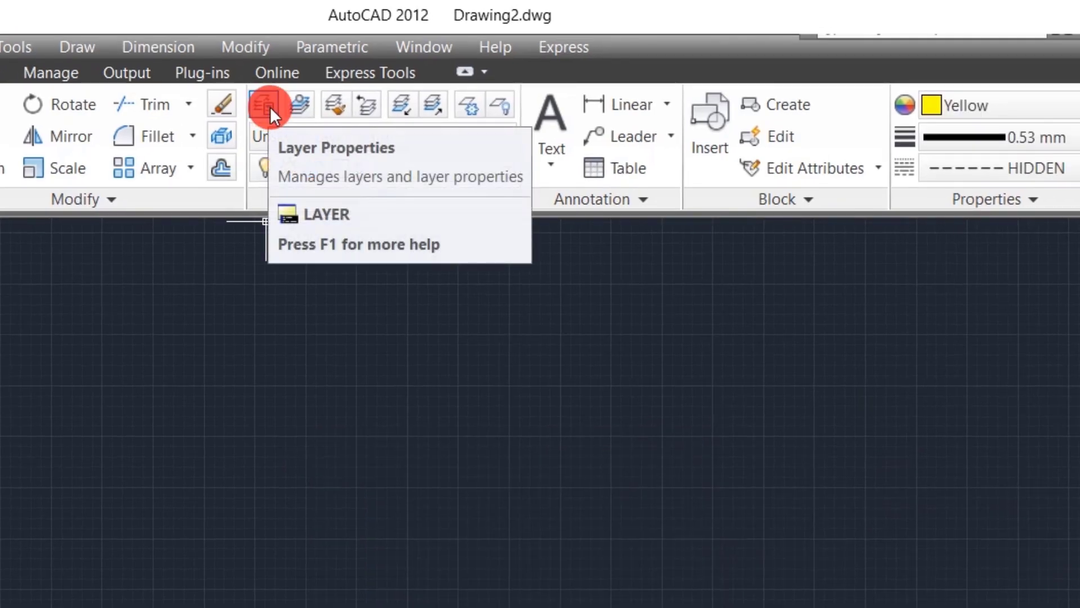
pyautogui.click(271, 106)
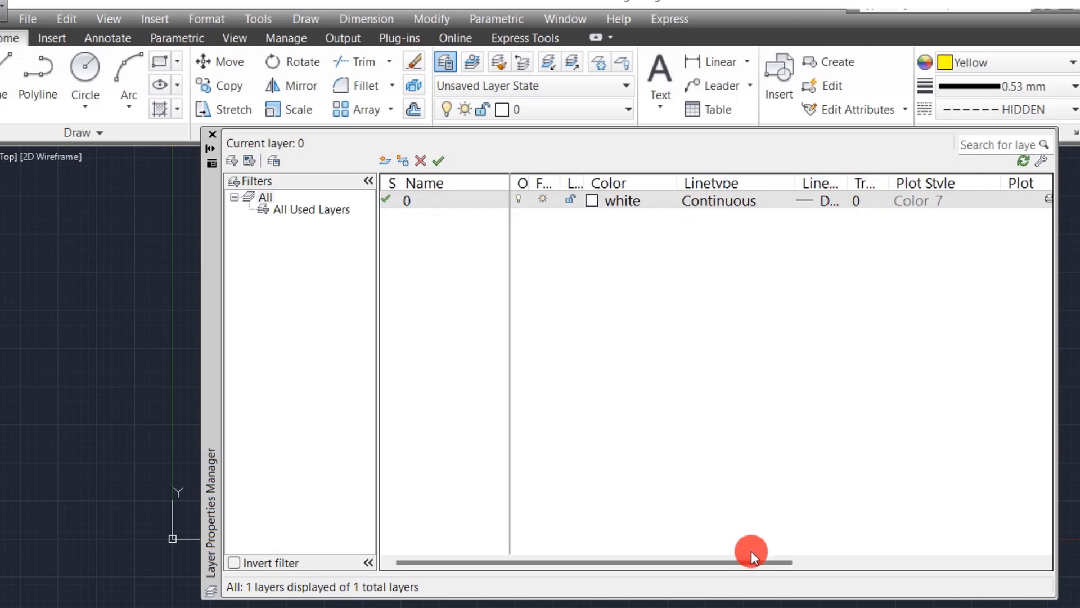
pyautogui.moveTo(754, 560); pyautogui.dragTo(878, 517)
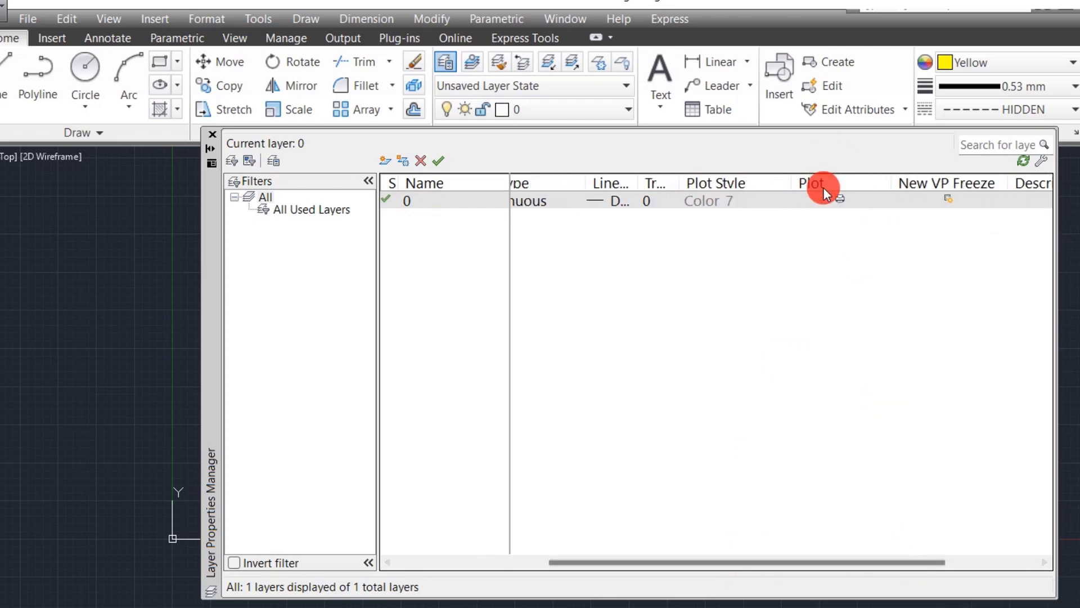
pyautogui.moveTo(844, 564); pyautogui.dragTo(653, 561)
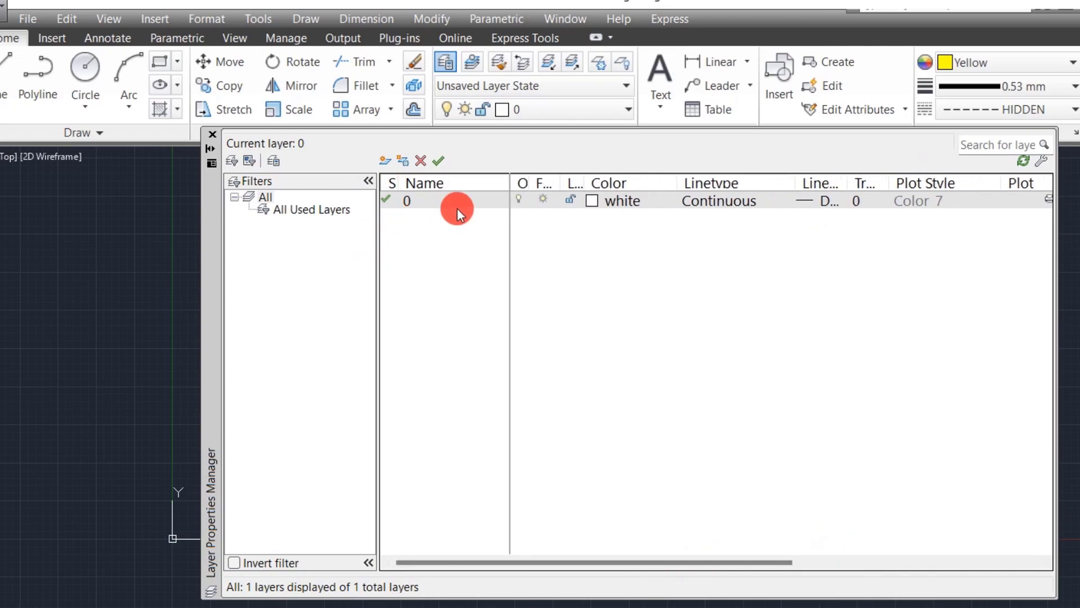
# Create three new layers and name them Wall, Windows and Door
pyautogui.click(383, 160)
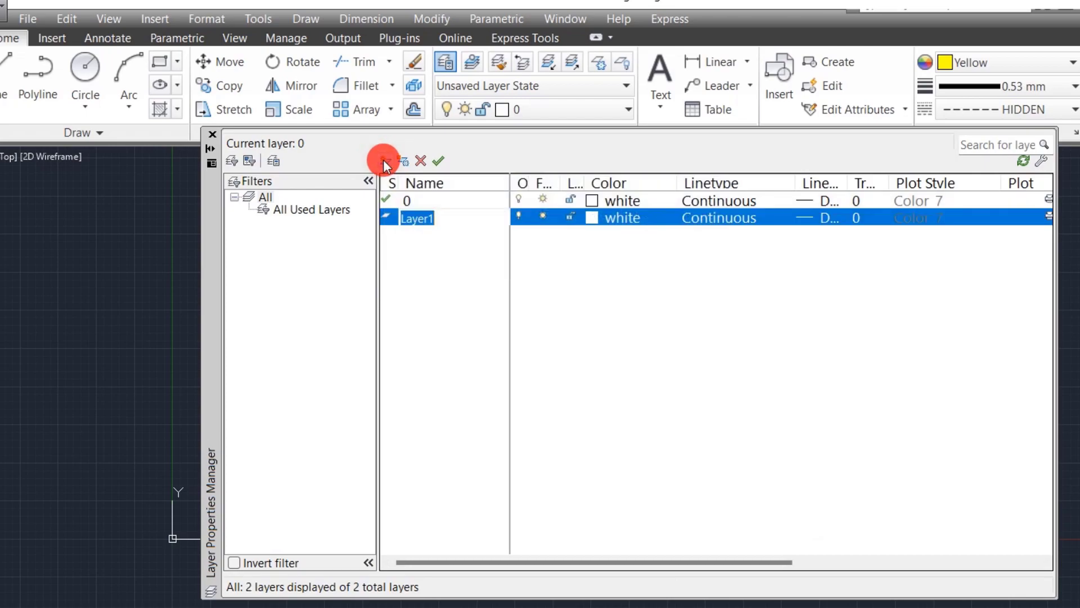
pyautogui.click(383, 160)
pyautogui.click(383, 159)
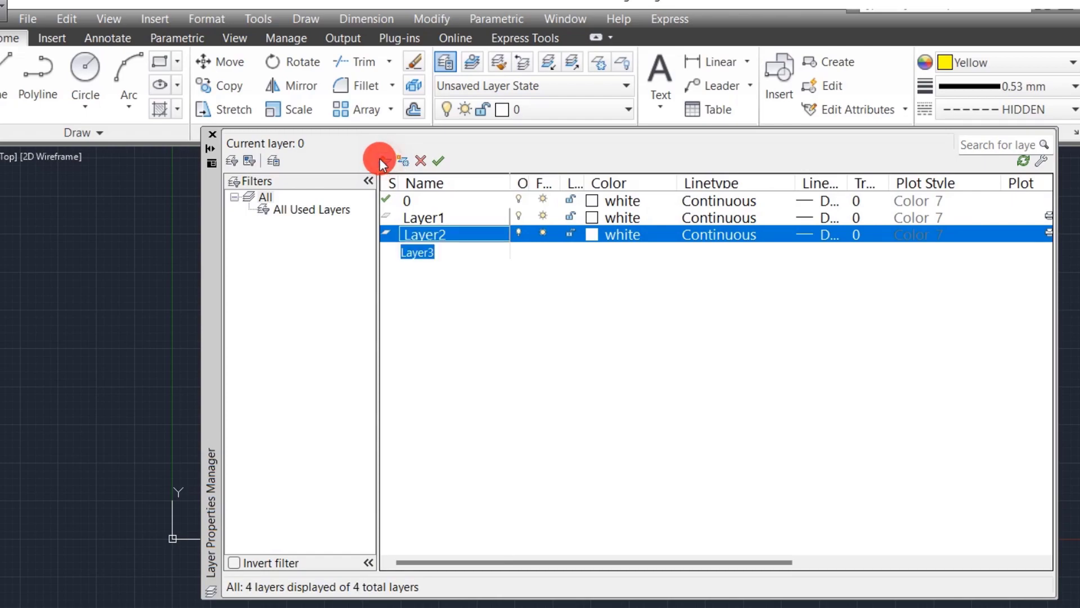
pyautogui.click(415, 220)
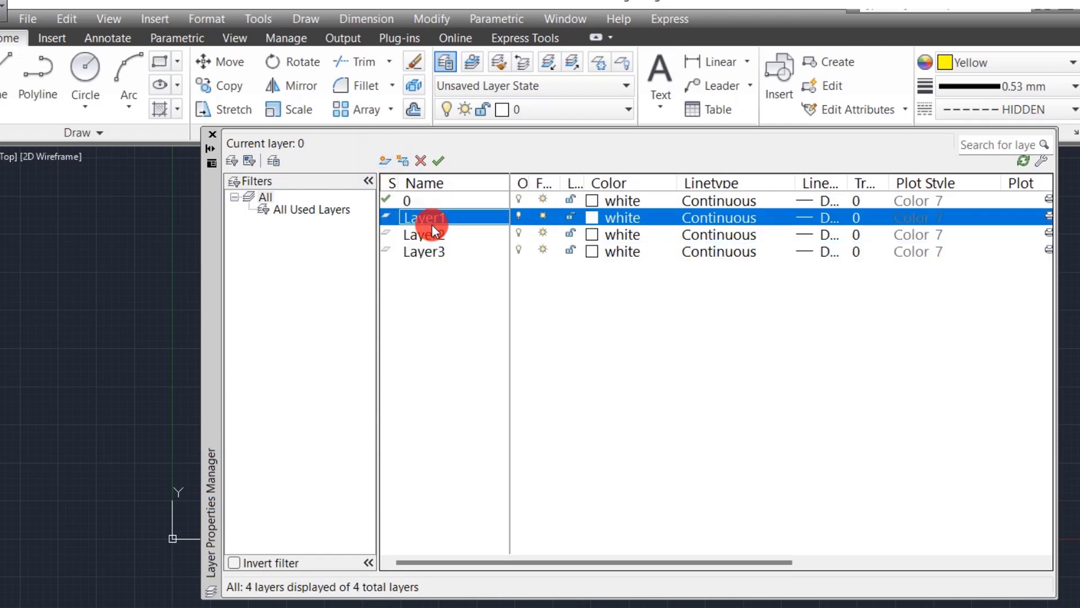
pyautogui.click(451, 221)
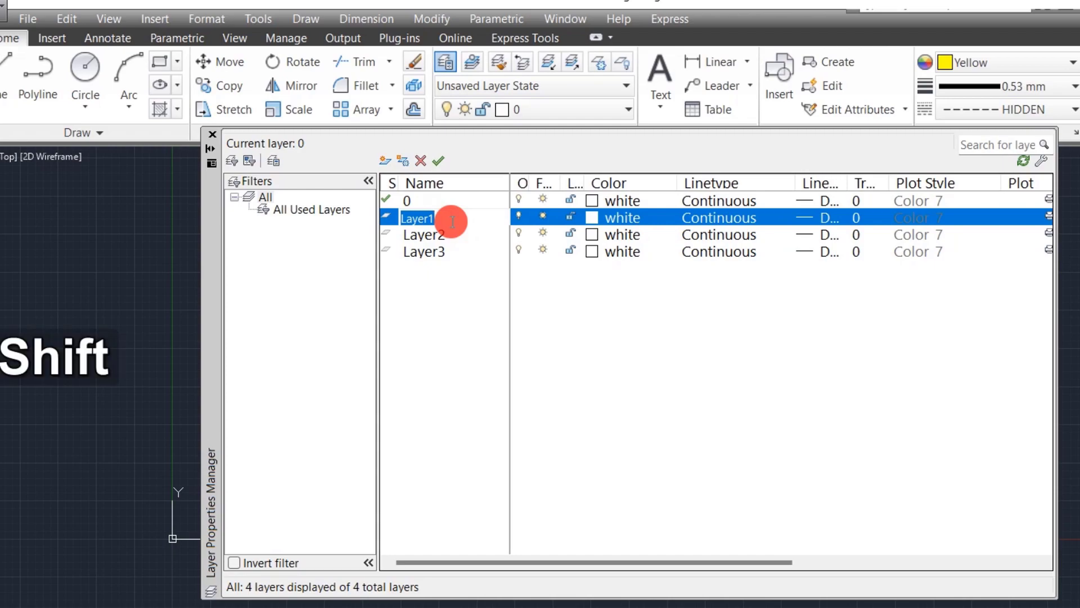
pyautogui.write('Wall')
pyautogui.click(457, 235)
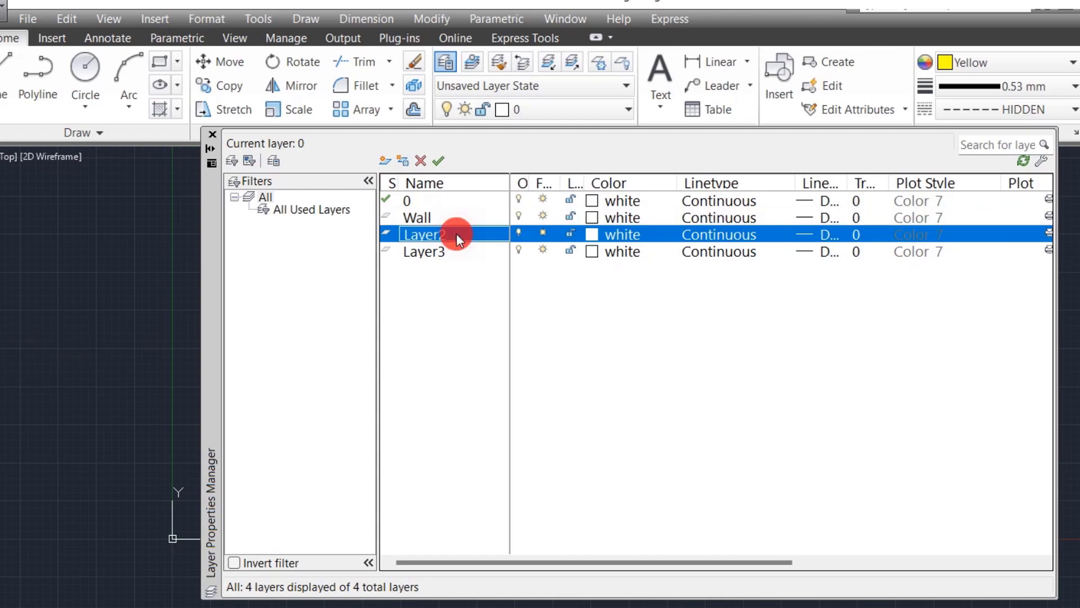
pyautogui.write('Windows')
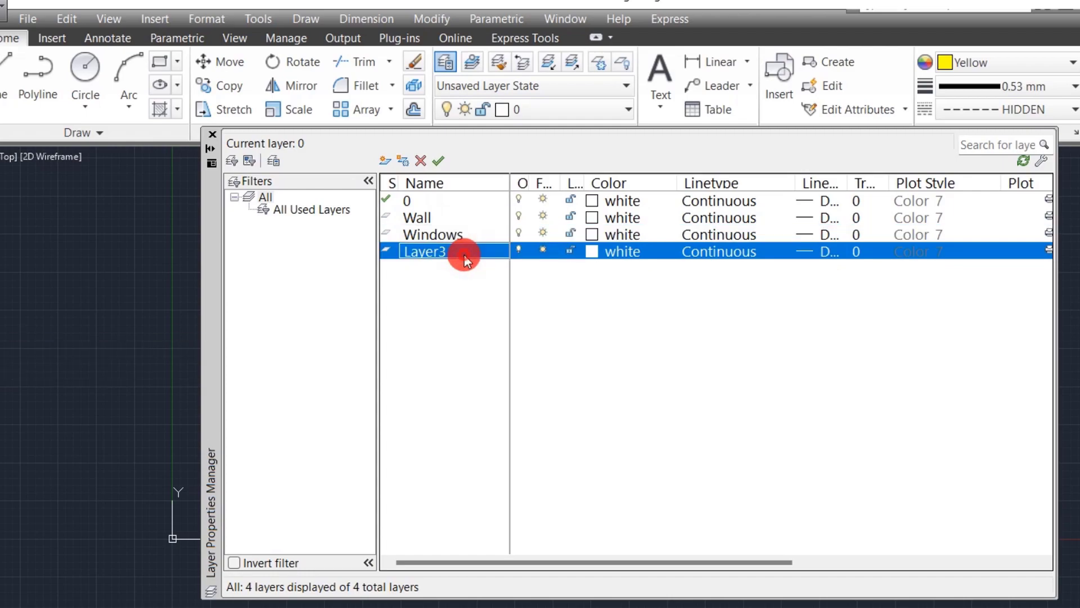
pyautogui.click(464, 258)
pyautogui.write('Door')
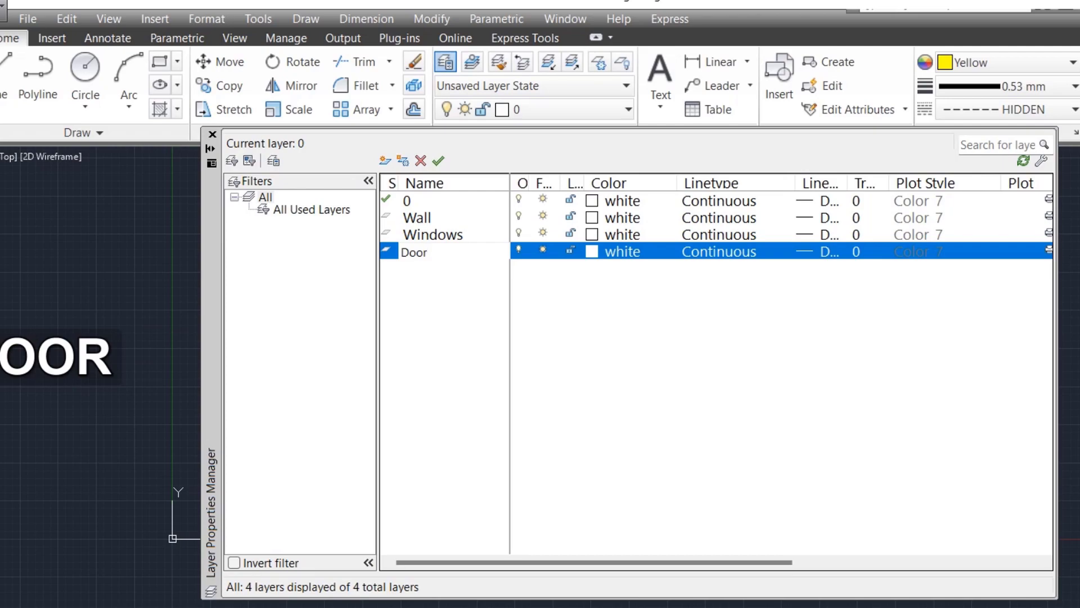
# Add three more layers named Text, Chajja and stair, with the Text layer set current
pyautogui.click(392, 167)
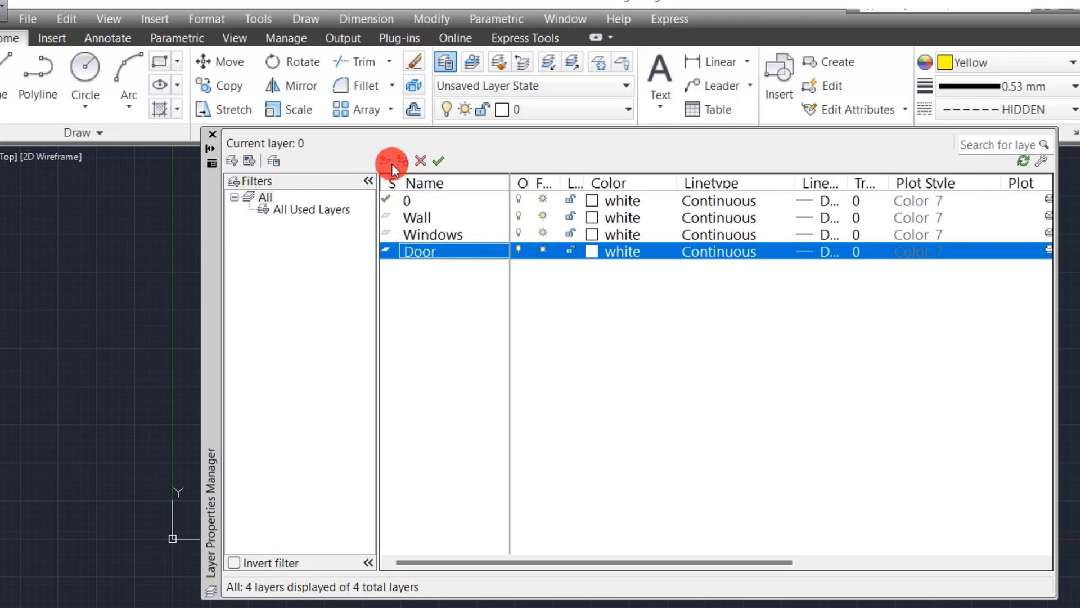
pyautogui.click(386, 160)
pyautogui.click(379, 156)
pyautogui.click(379, 155)
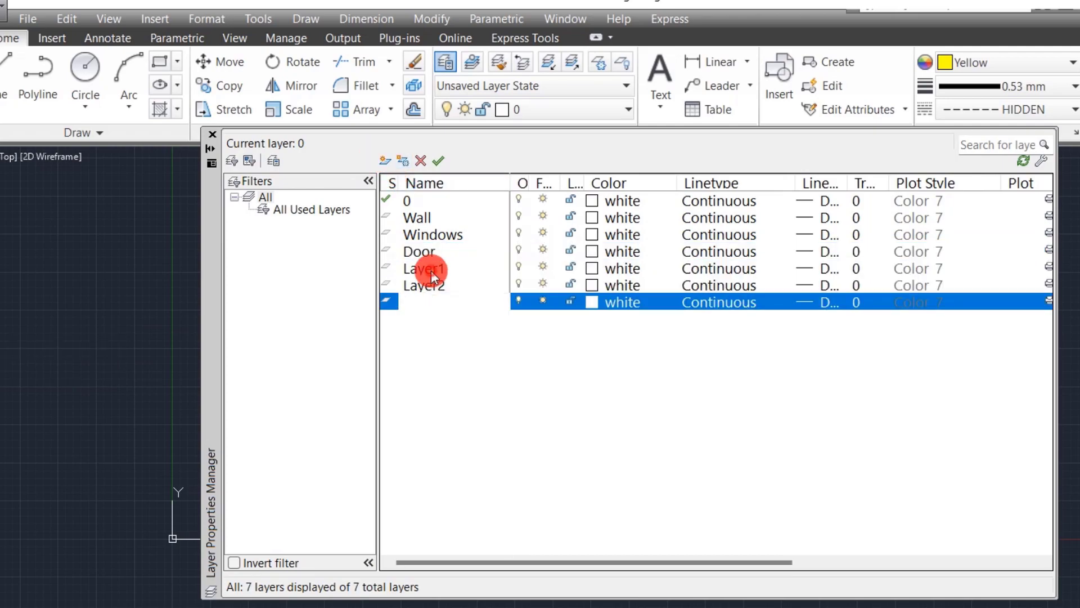
pyautogui.doubleClick(431, 270)
pyautogui.write('Text')
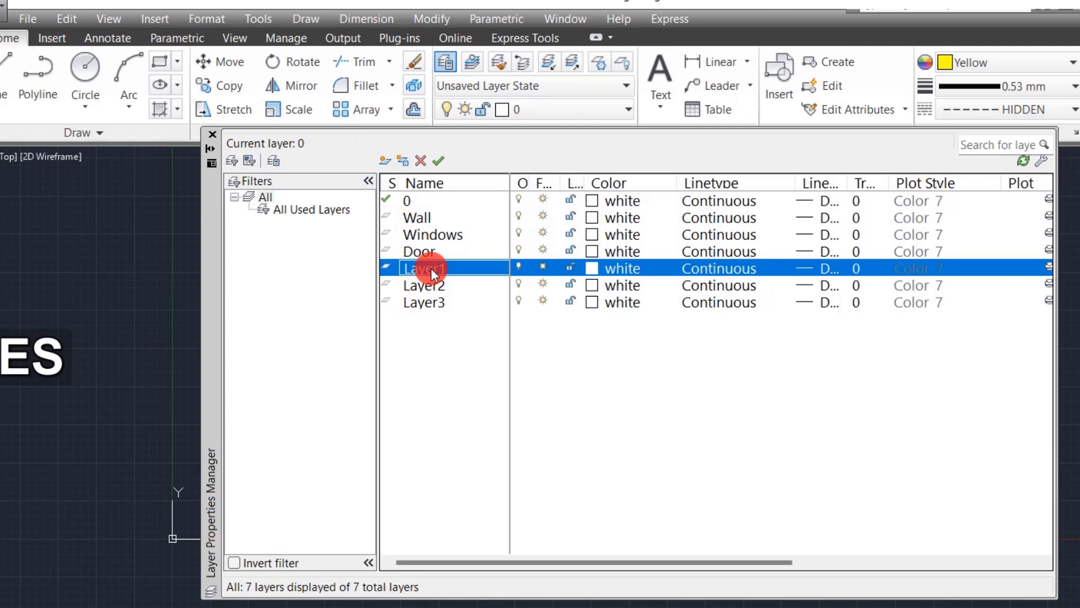
pyautogui.click(452, 287)
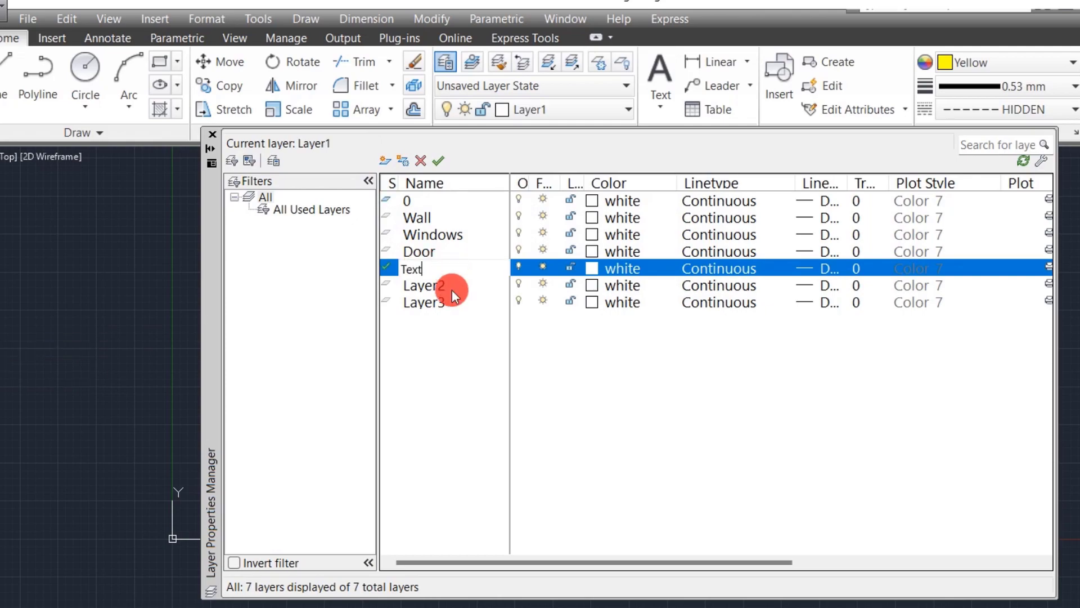
pyautogui.doubleClick(452, 289)
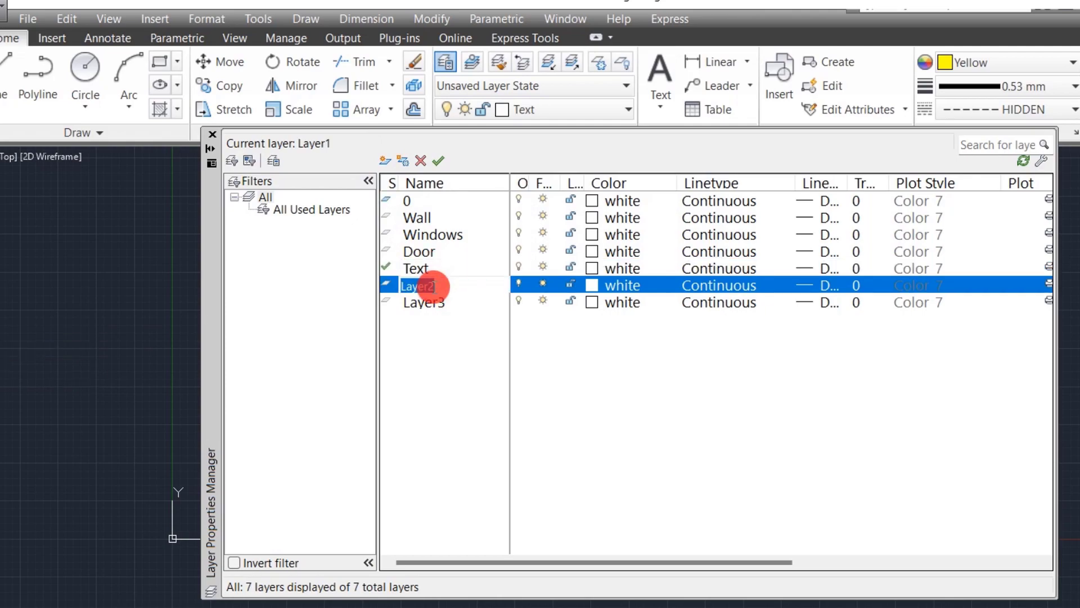
pyautogui.write('Chajja')
pyautogui.click(440, 306)
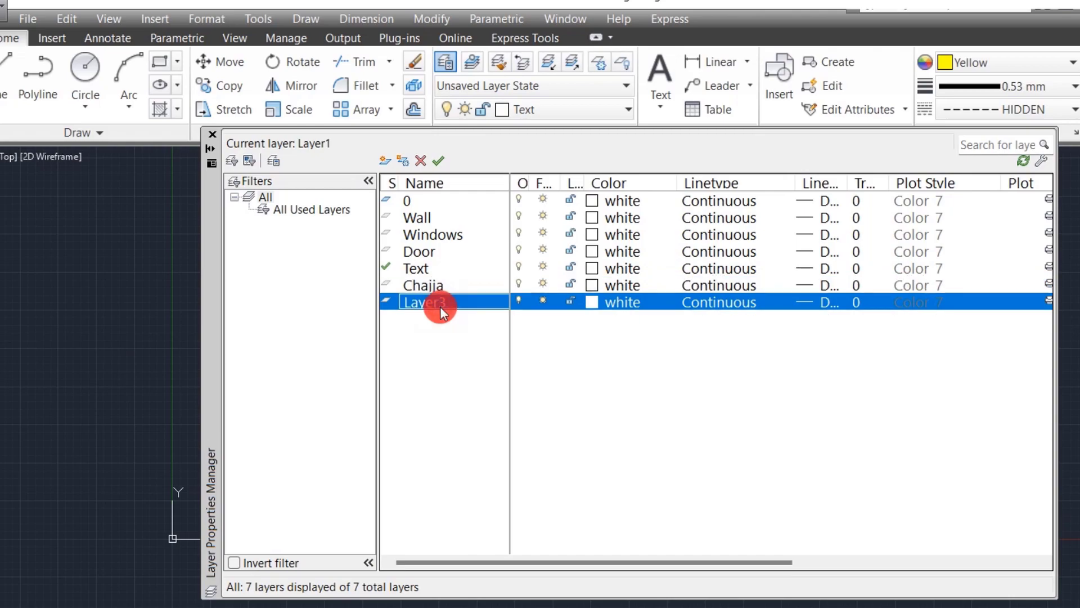
pyautogui.write('Stair')
# Set the Windows layer's color to index 150 and the Door layer's color to index 249
pyautogui.click(593, 237)
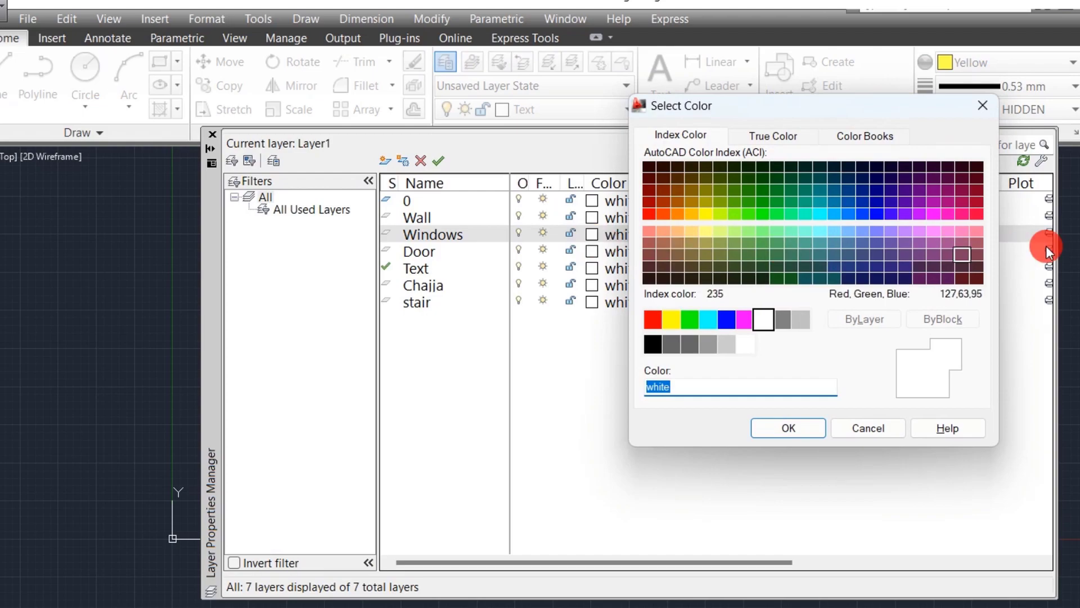
pyautogui.click(851, 217)
pyautogui.click(804, 423)
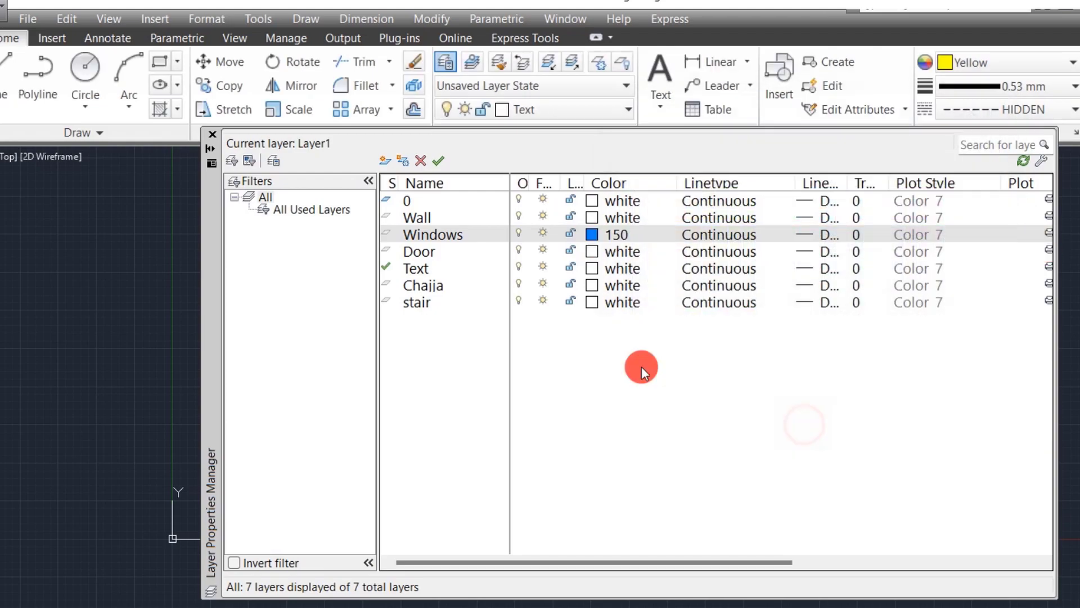
pyautogui.click(591, 252)
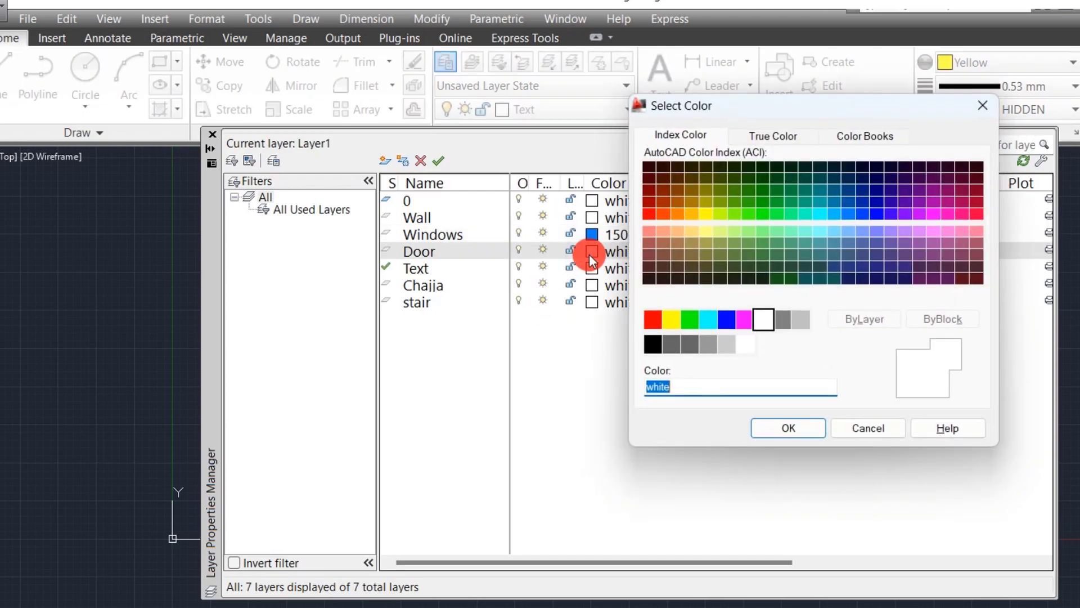
pyautogui.doubleClick(981, 276)
# Set the Text layer's color to cyan, index 130
pyautogui.click(589, 269)
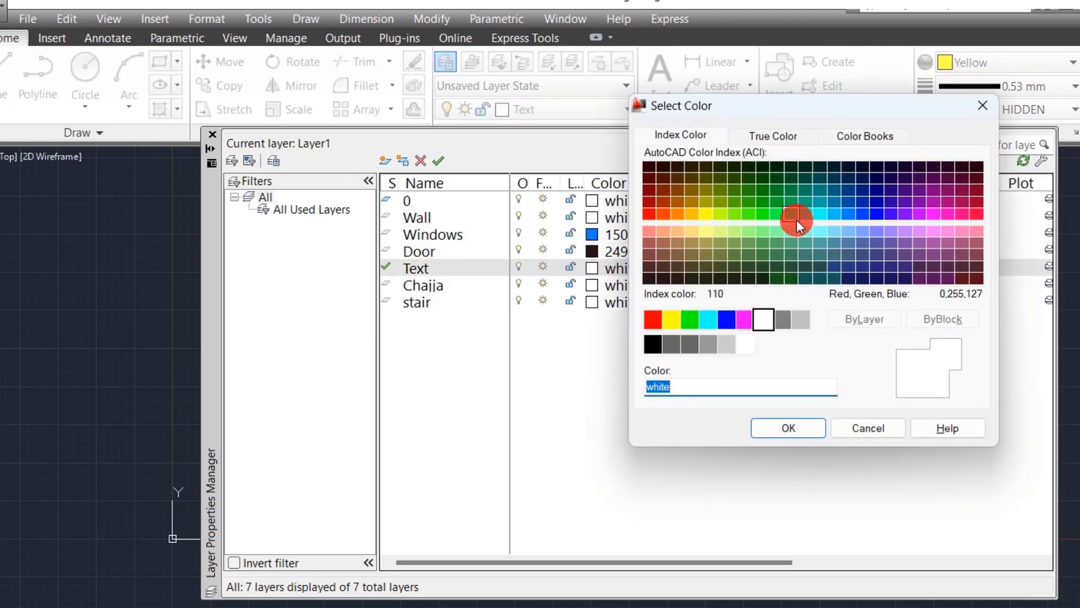
pyautogui.click(796, 219)
pyautogui.click(819, 214)
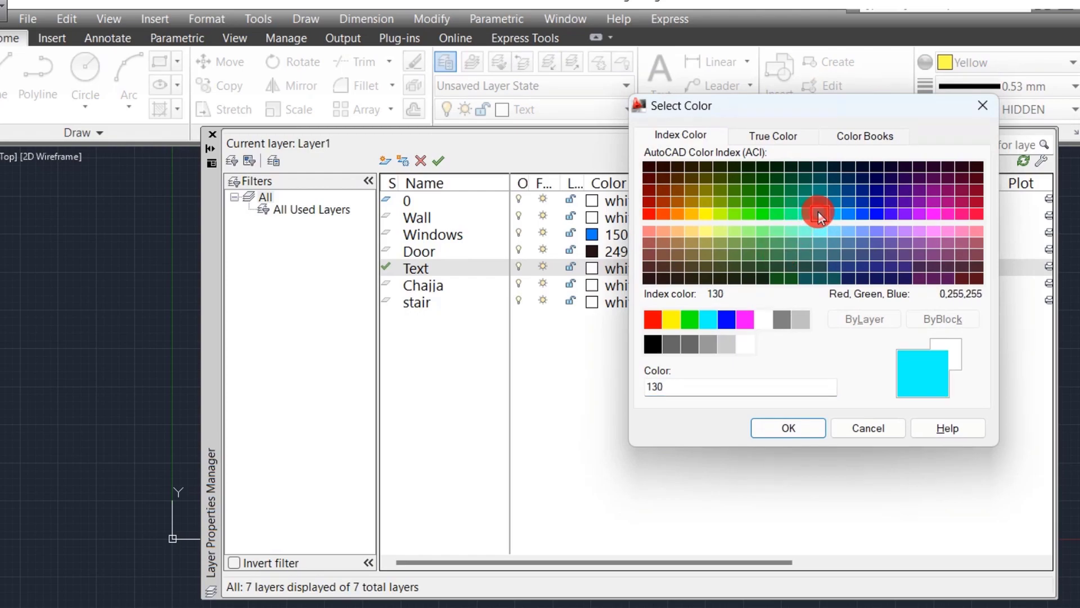
pyautogui.click(782, 426)
# Set the Chajja layer's color to index 210 and the stair layer's color to index 240
pyautogui.click(592, 285)
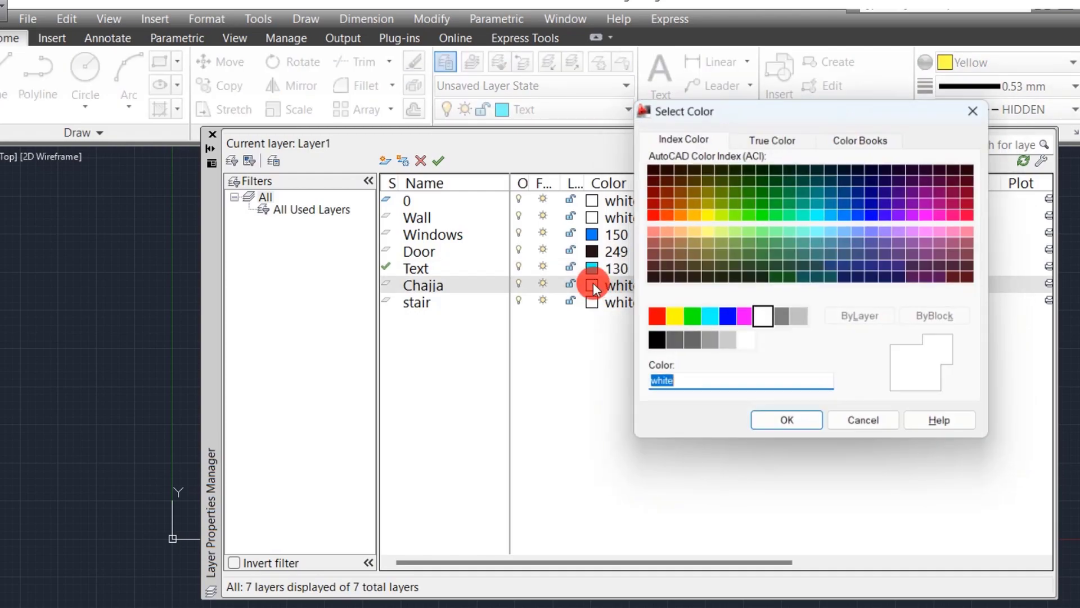
pyautogui.click(928, 216)
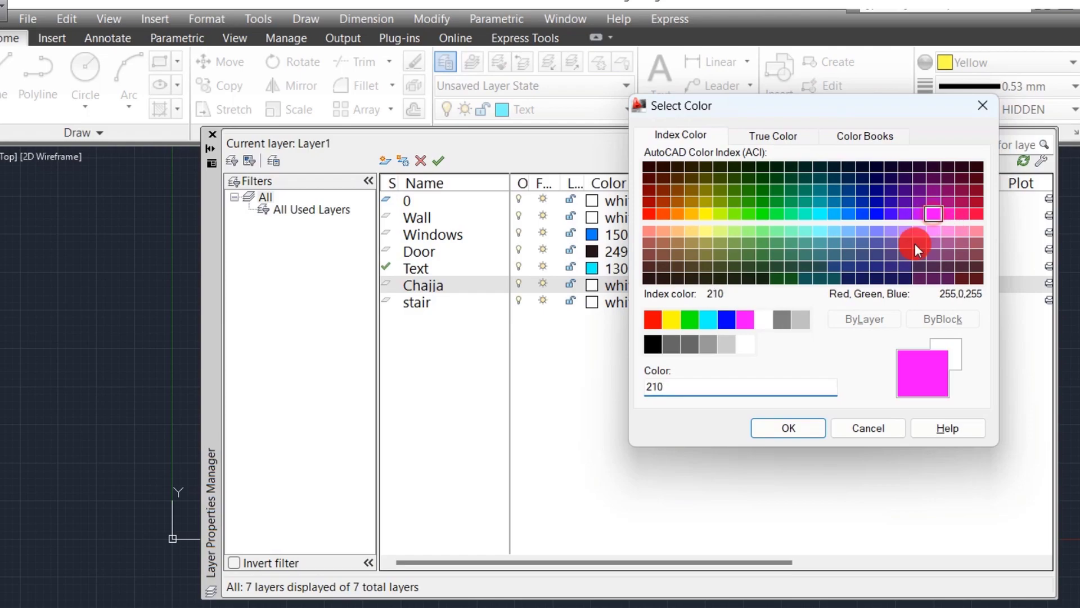
pyautogui.click(809, 419)
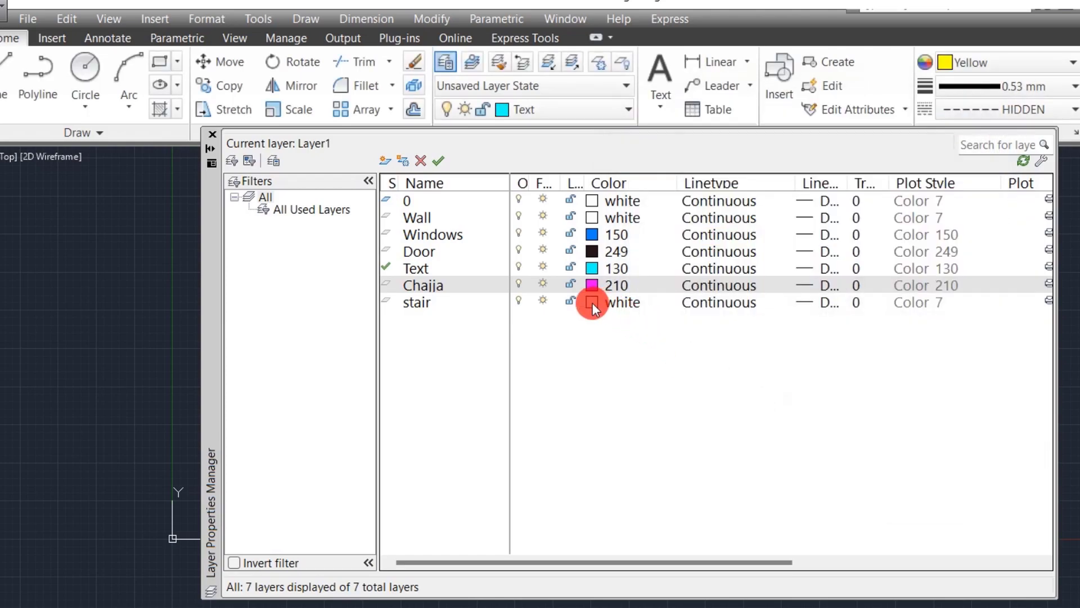
pyautogui.click(593, 302)
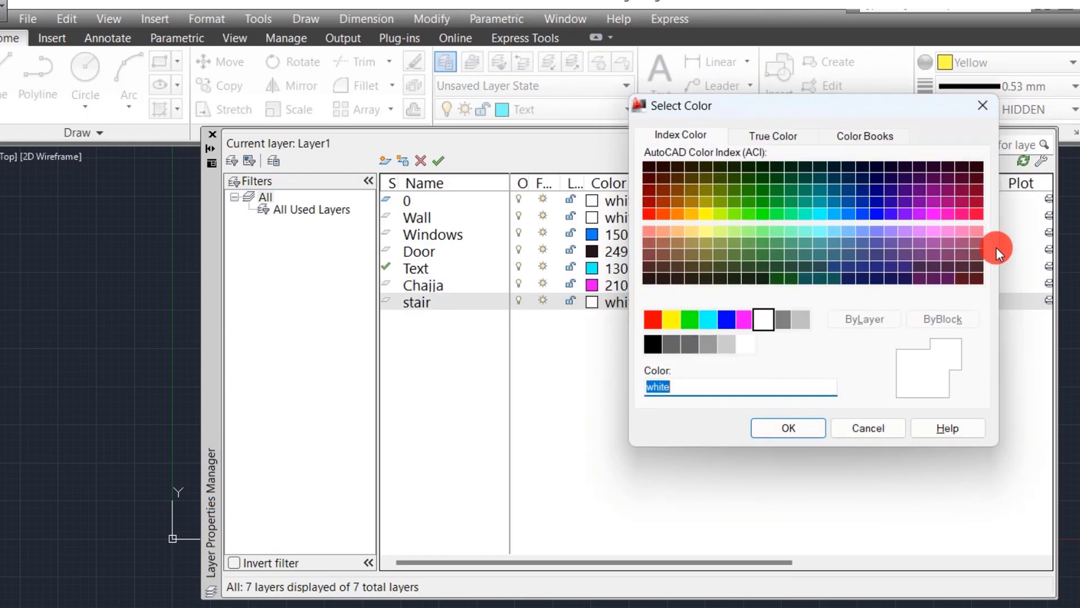
pyautogui.click(976, 214)
pyautogui.click(785, 428)
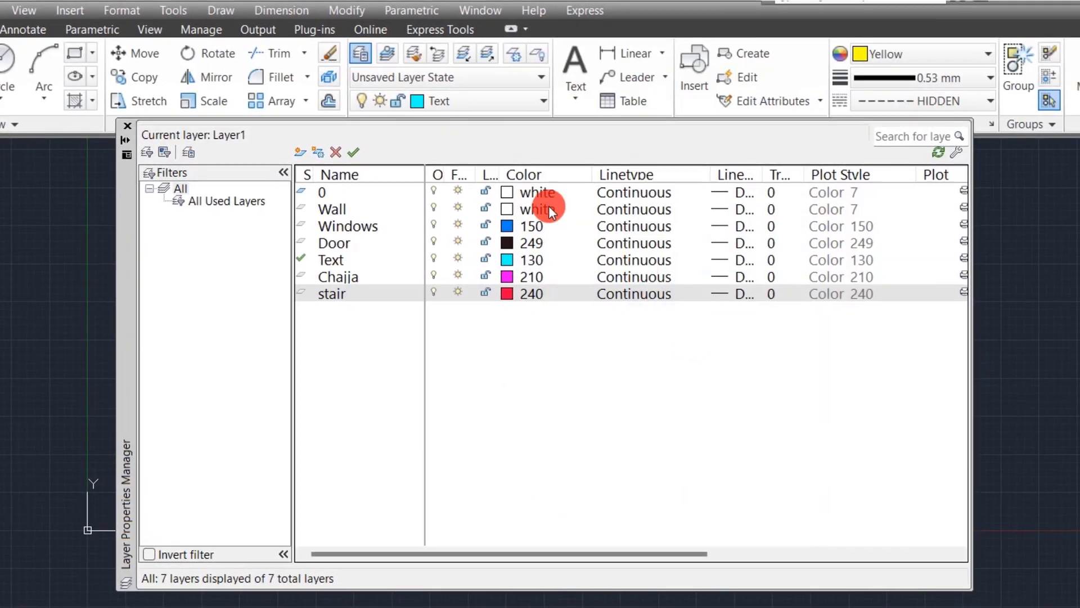
# Browse the loadable linetypes and set the Chajja layer's linetype to HIDDEN
pyautogui.click(606, 207)
pyautogui.click(764, 219)
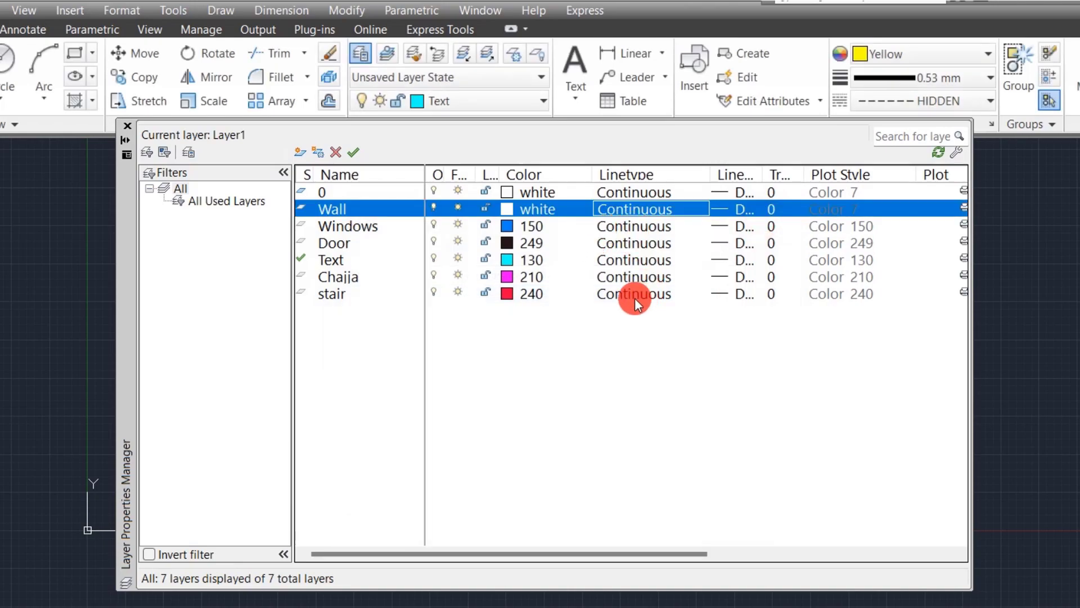
pyautogui.click(634, 277)
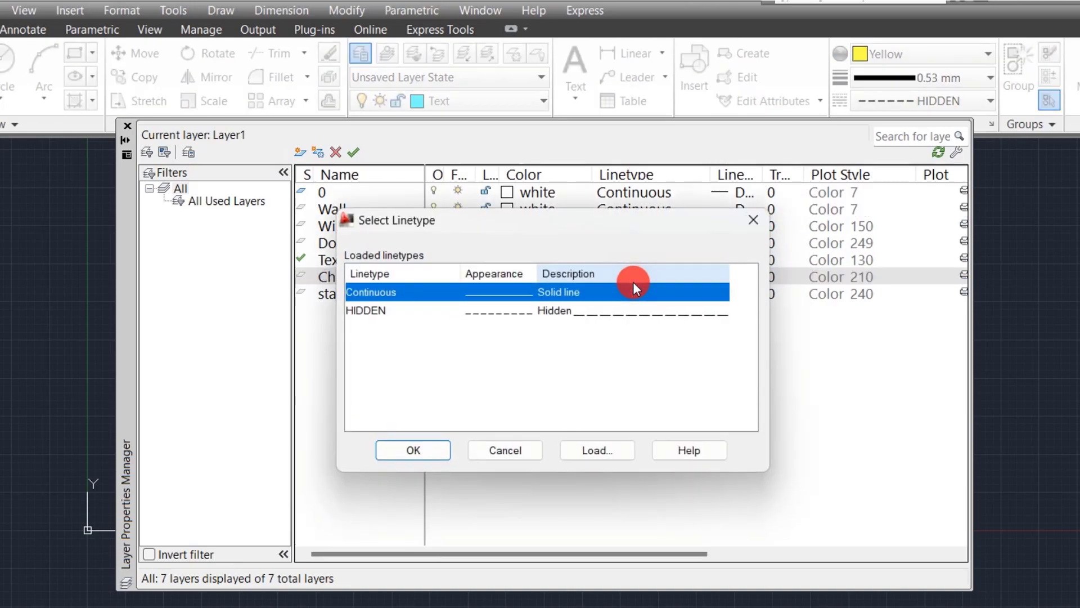
pyautogui.click(490, 311)
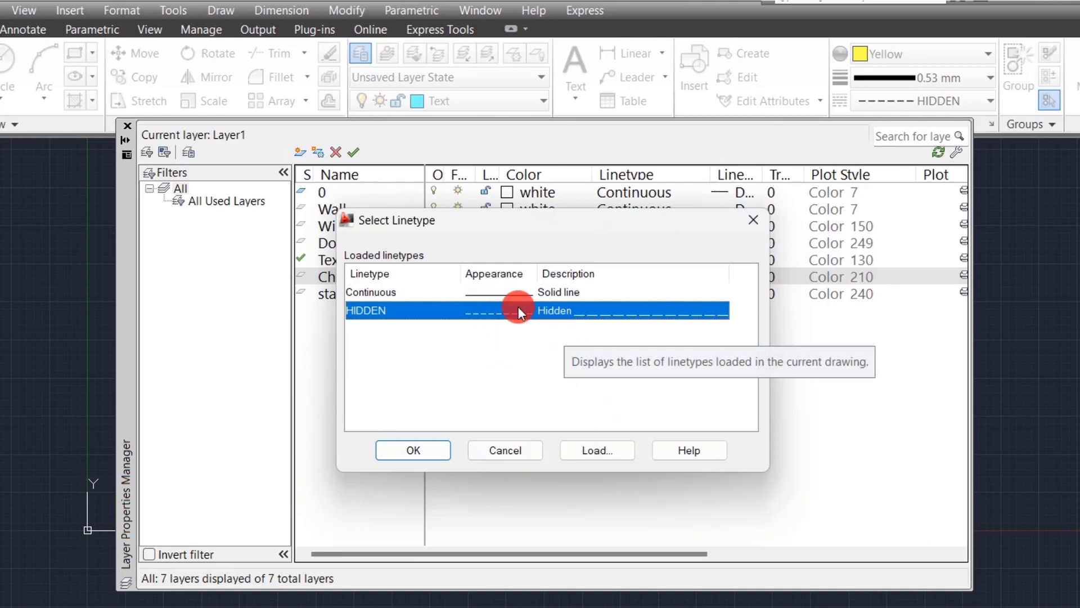
pyautogui.click(581, 442)
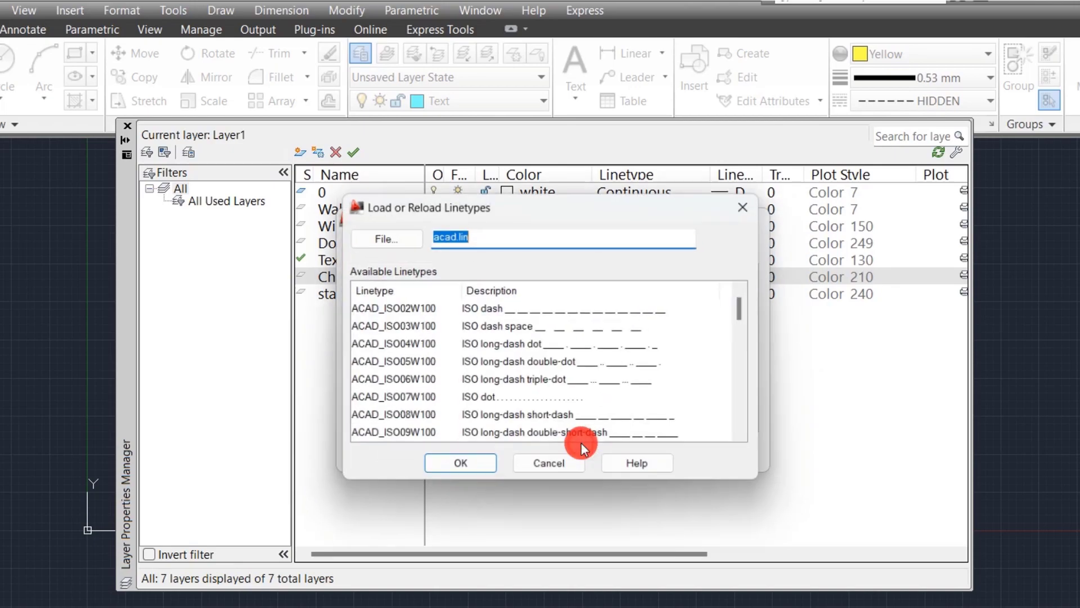
pyautogui.scroll(-12, 586, 360)
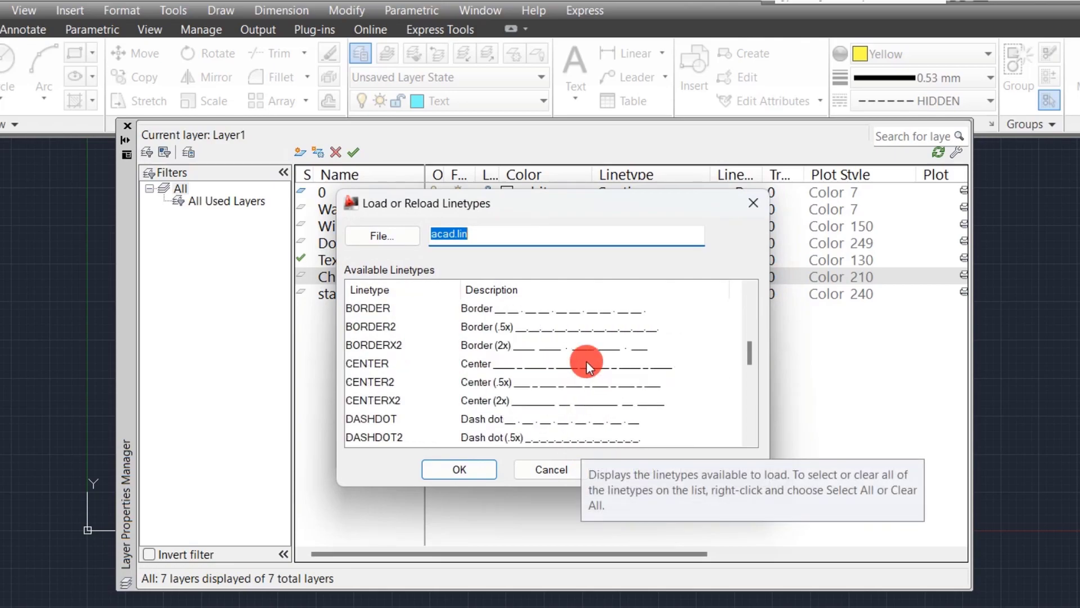
pyautogui.scroll(12, 587, 360)
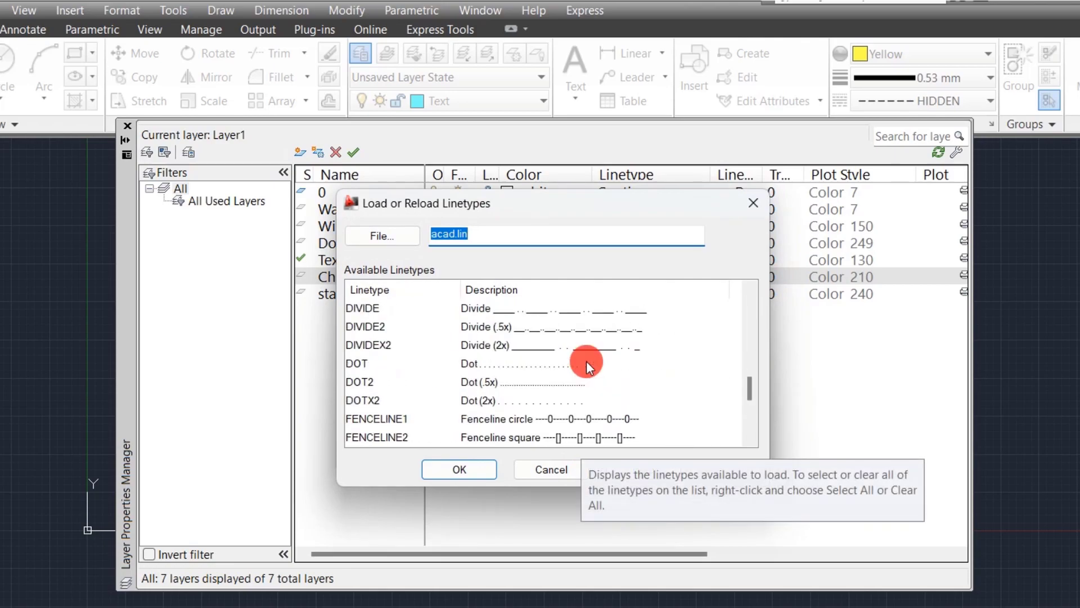
pyautogui.click(550, 469)
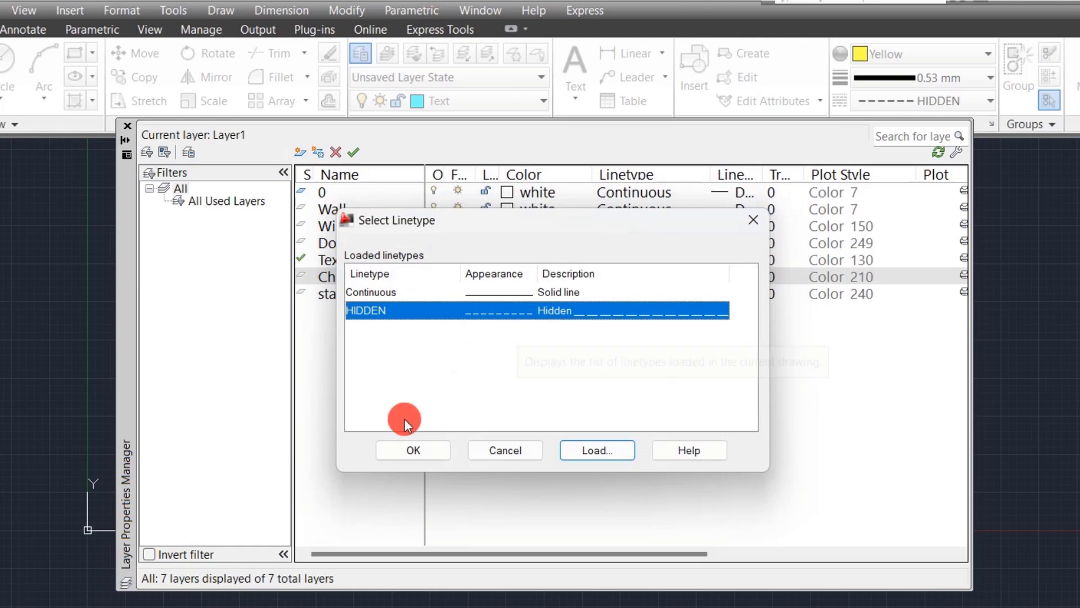
pyautogui.click(429, 454)
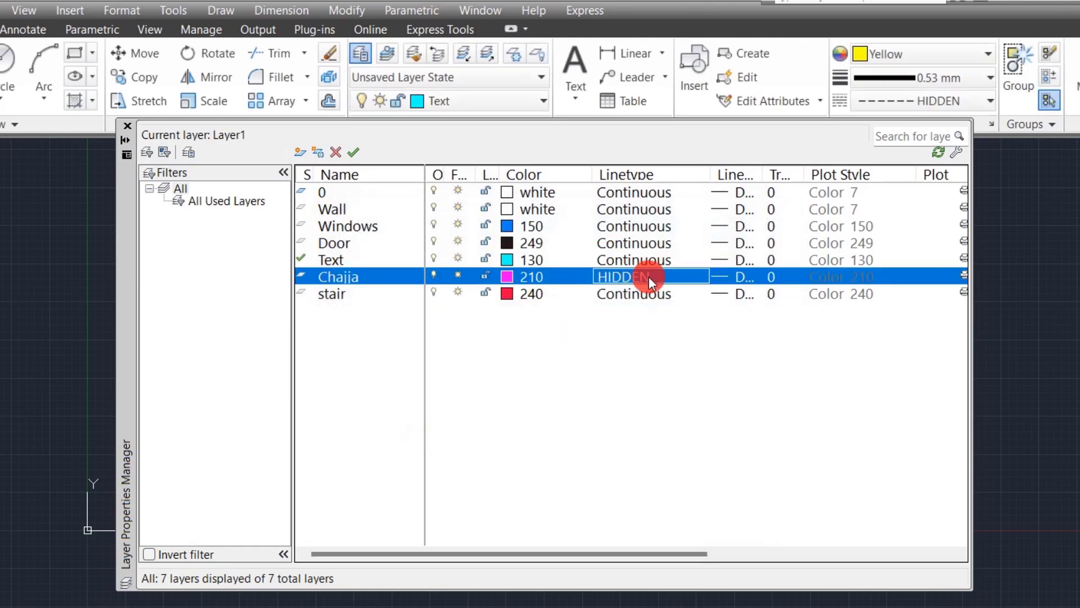
pyautogui.click(611, 295)
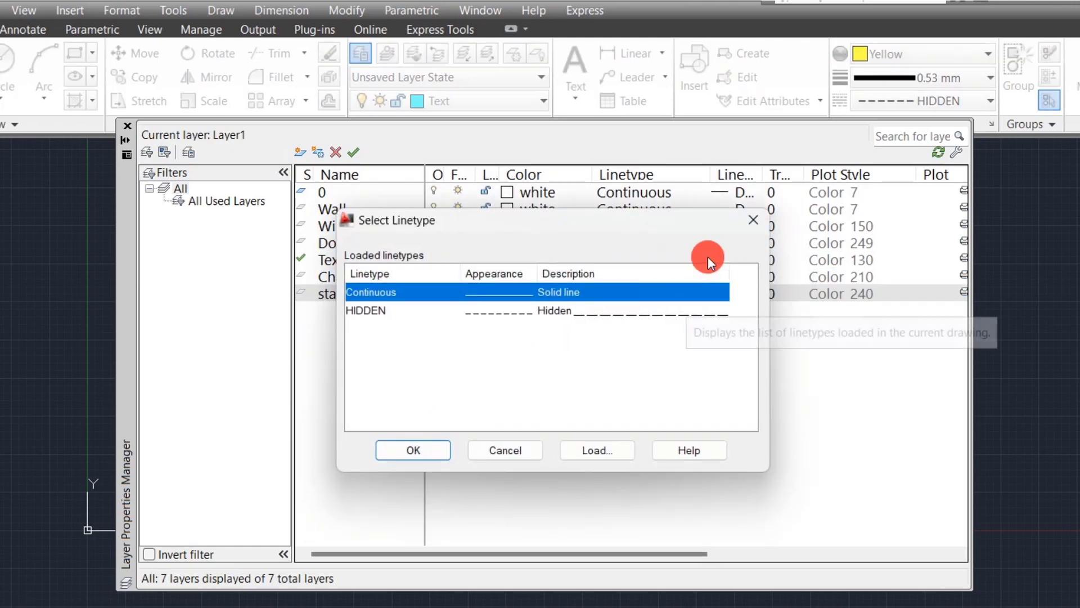
pyautogui.click(725, 217)
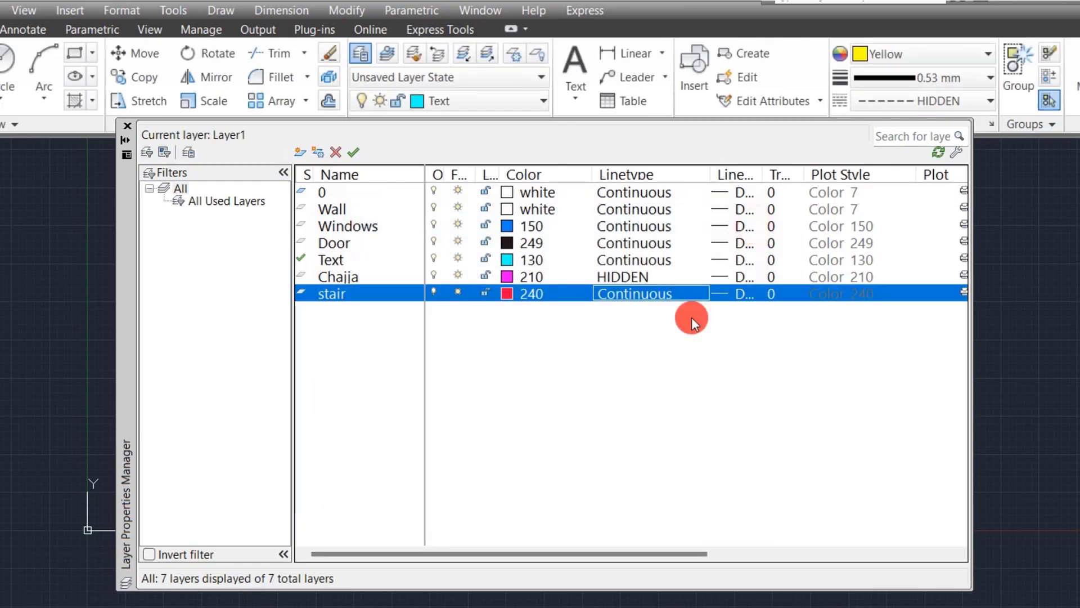
# Look through the available lineweights for layer 0 and the Windows layer without choosing one
pyautogui.click(740, 191)
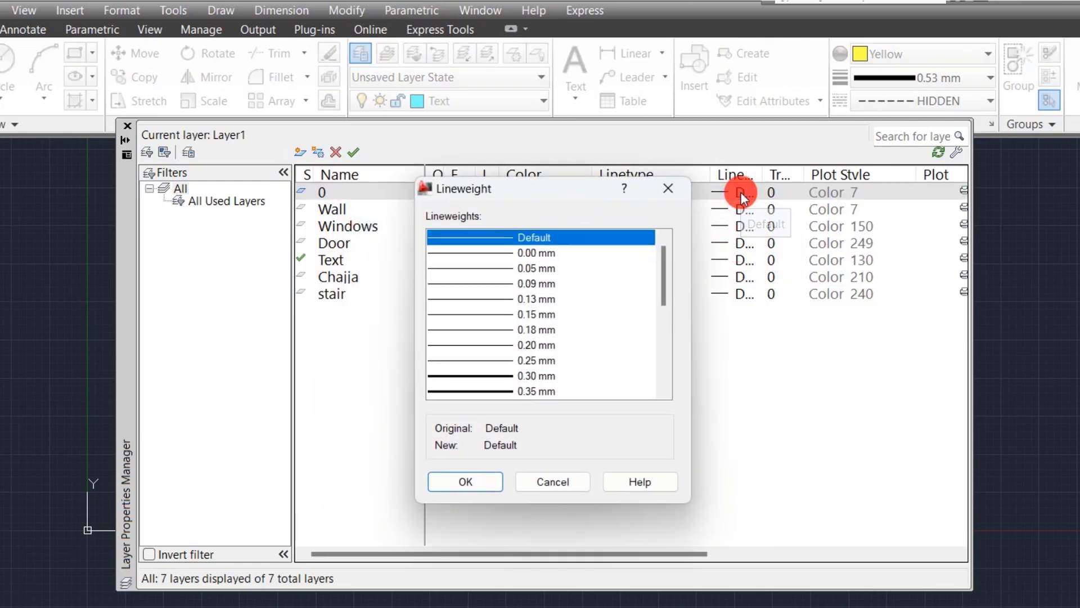
pyautogui.scroll(-4, 577, 366)
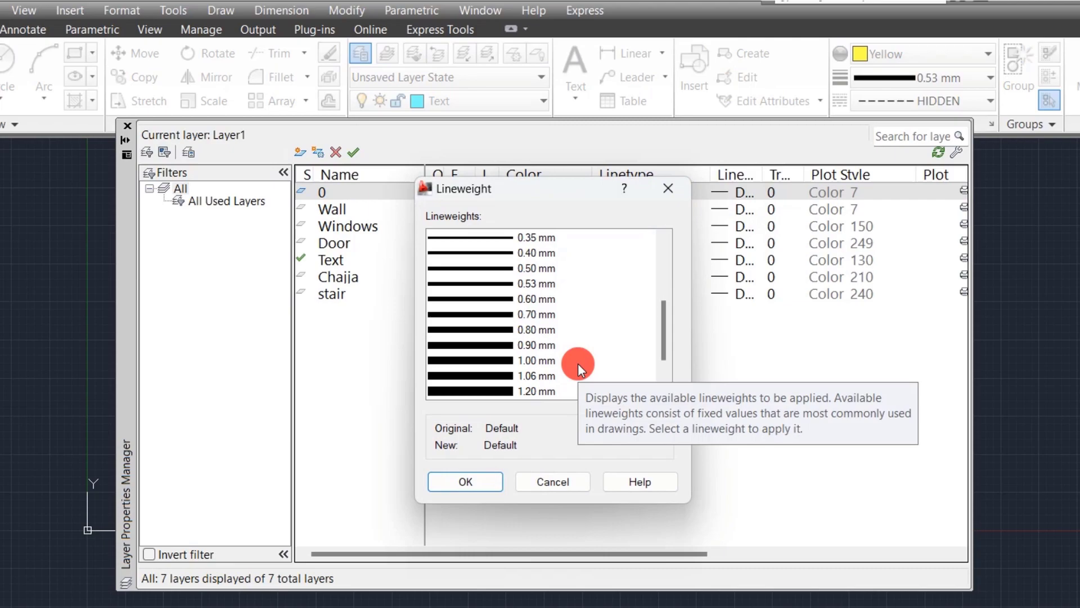
pyautogui.click(677, 188)
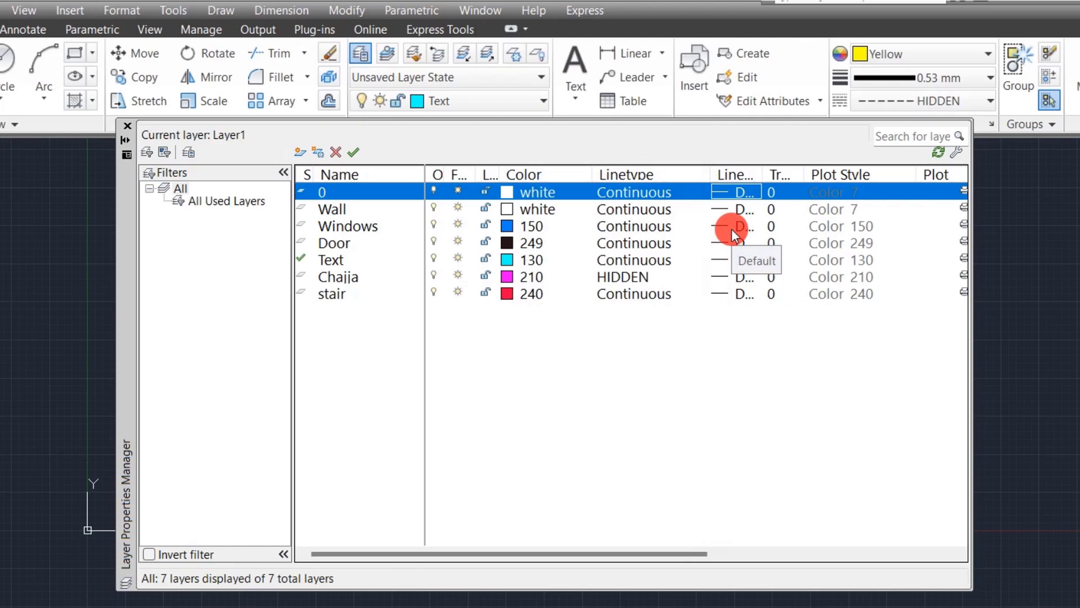
pyautogui.click(731, 228)
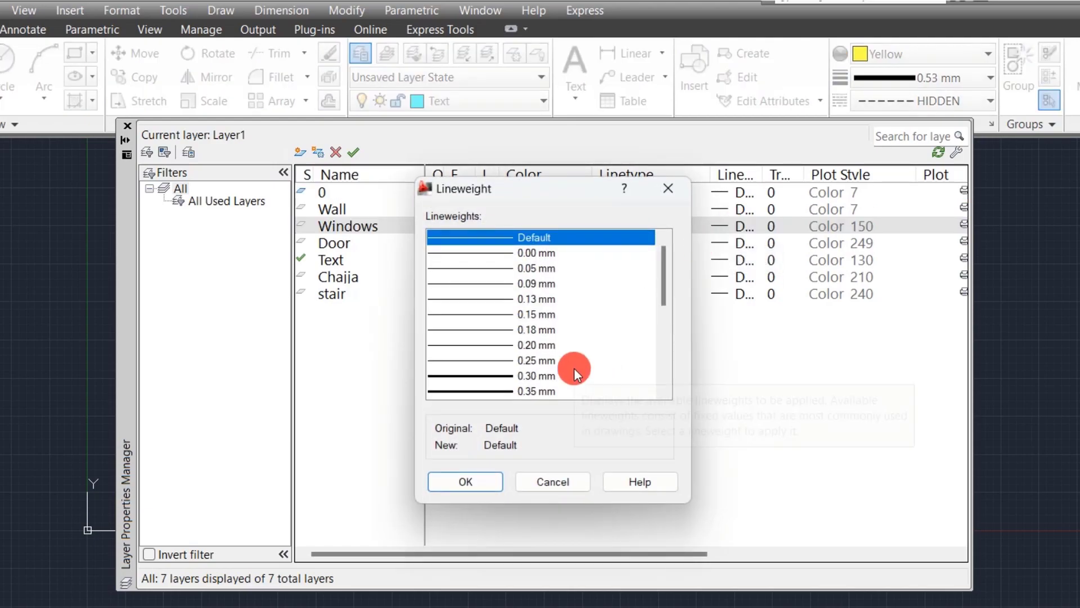
pyautogui.scroll(-2, 574, 367)
pyautogui.click(684, 187)
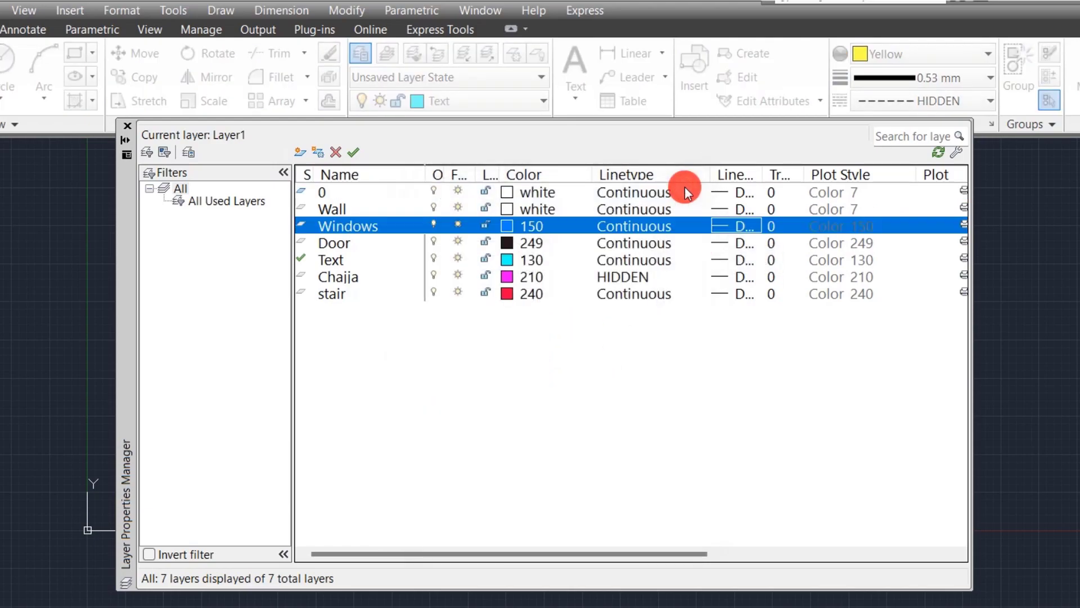
# Set the Wall layer's lineweight to 0.40 mm and view its transparency setting
pyautogui.click(735, 207)
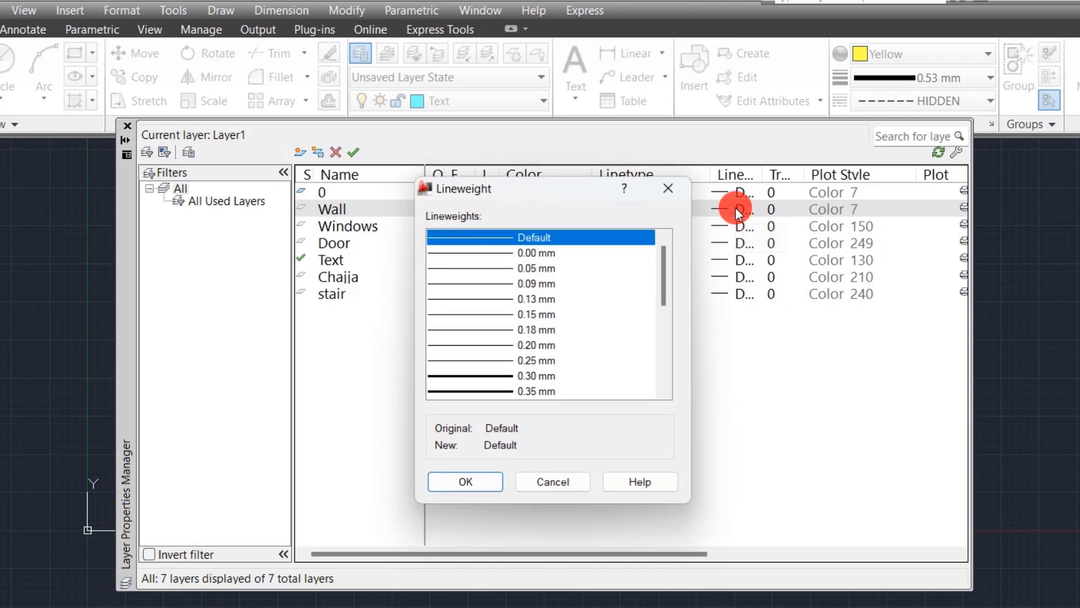
pyautogui.scroll(-4, 542, 318)
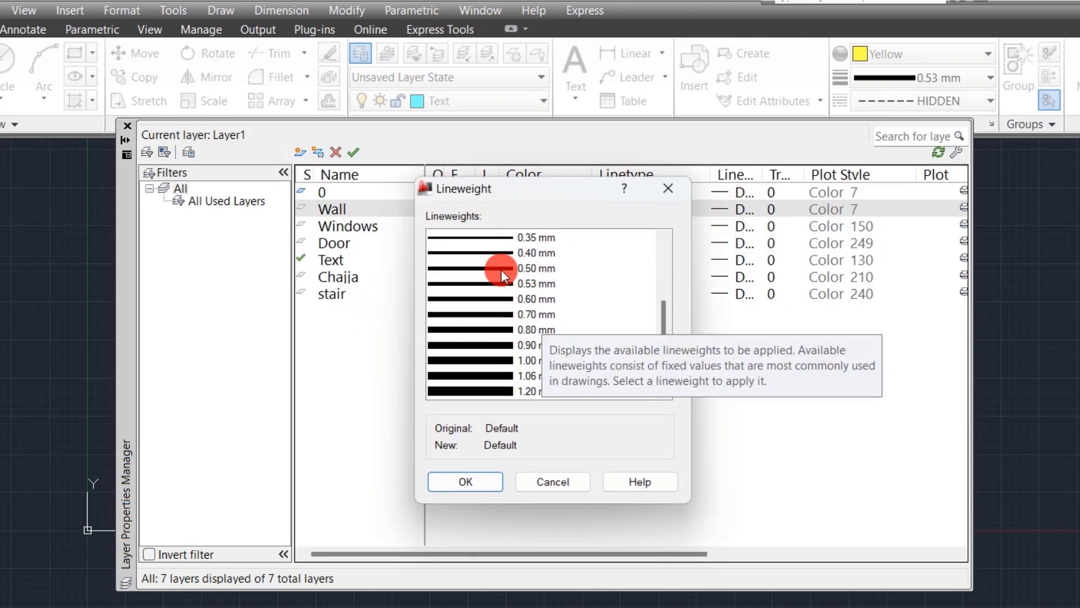
pyautogui.scroll(2, 505, 249)
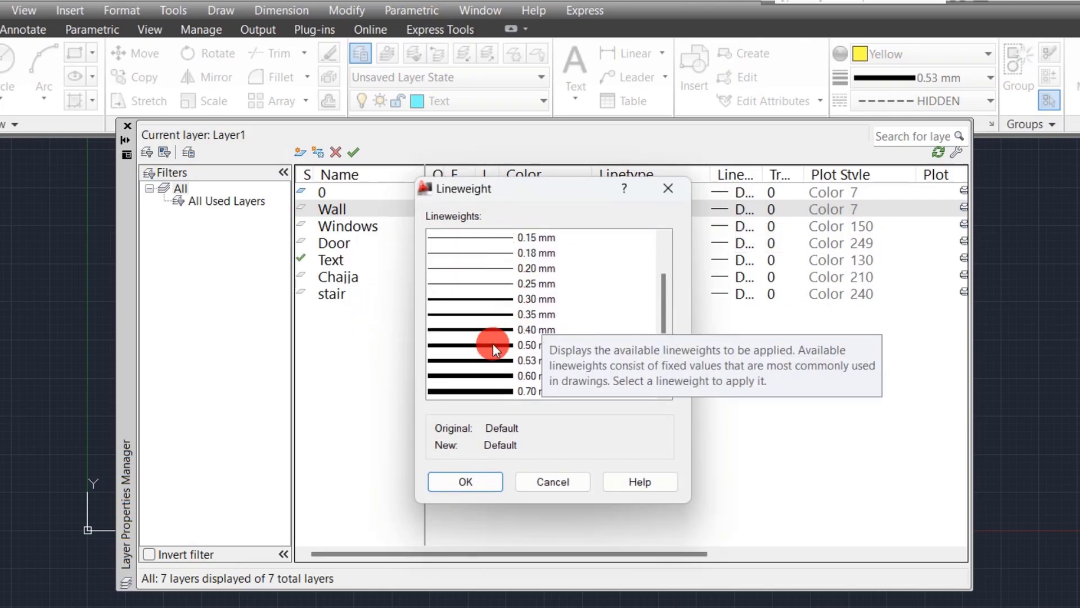
pyautogui.click(488, 329)
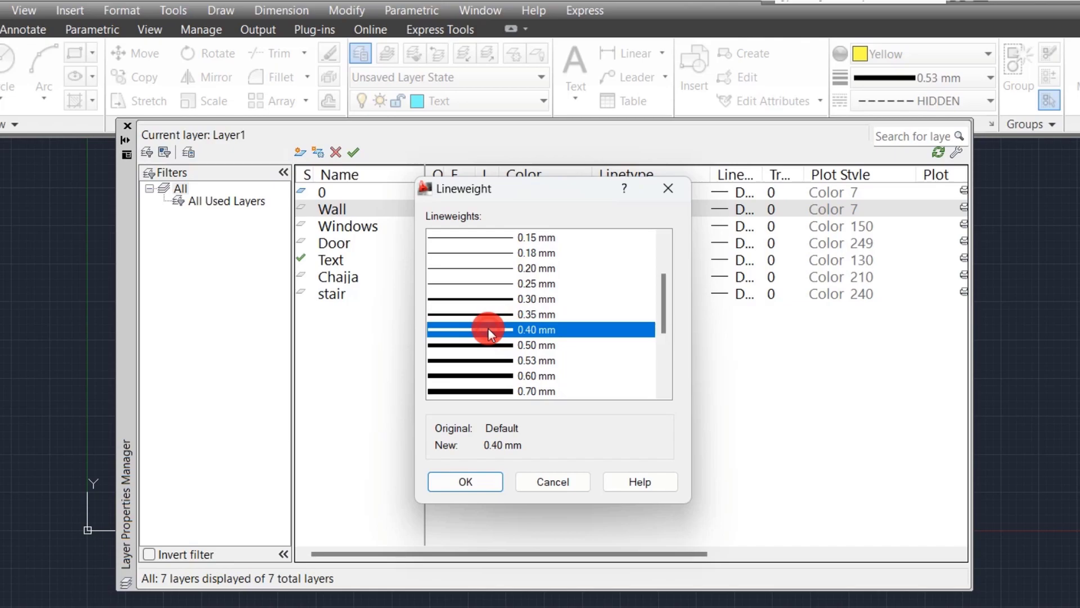
pyautogui.click(472, 482)
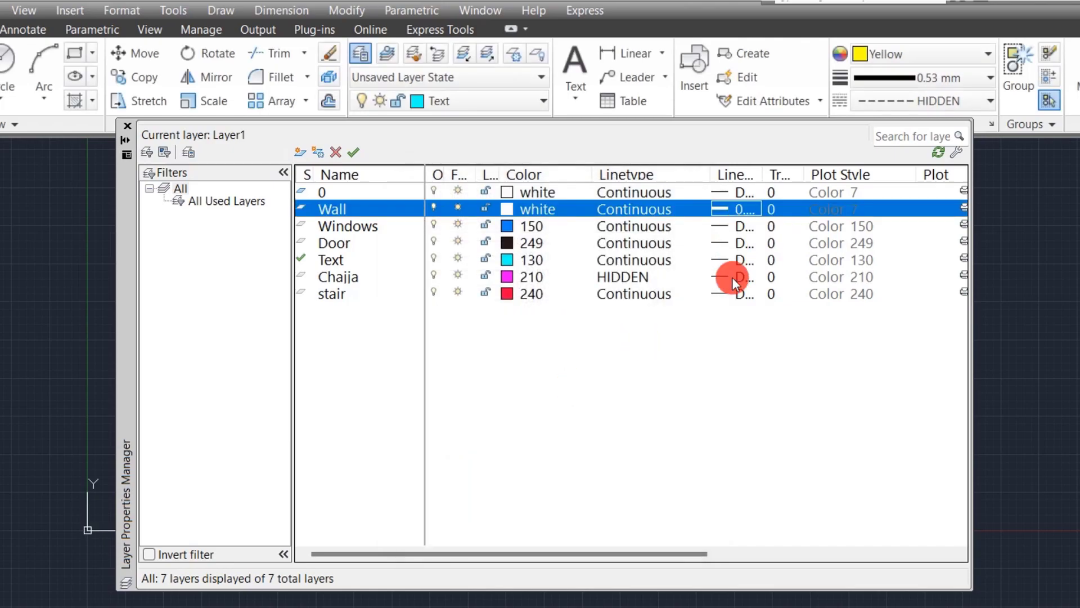
pyautogui.click(788, 205)
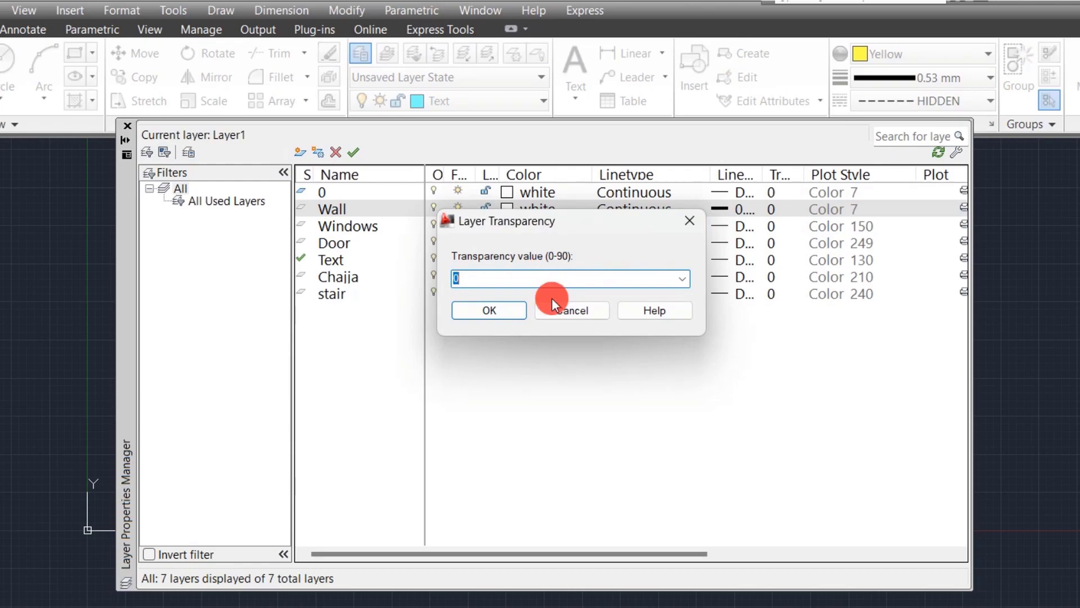
pyautogui.click(569, 311)
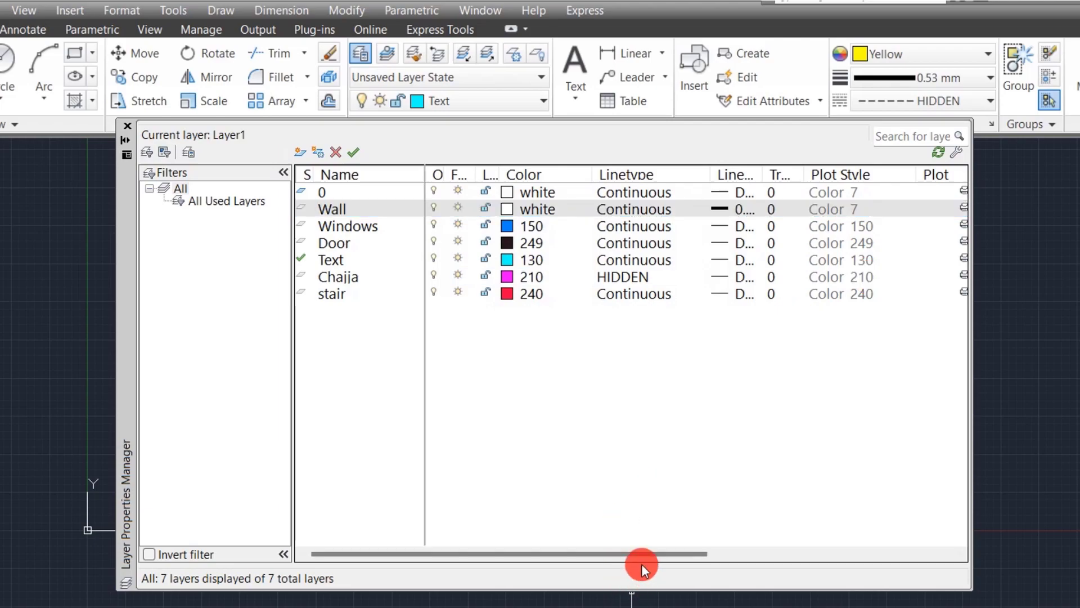
# Try switching plotting off for the Wall, Windows, Door and Text layers, and switch it back on
pyautogui.moveTo(640, 556); pyautogui.dragTo(683, 560)
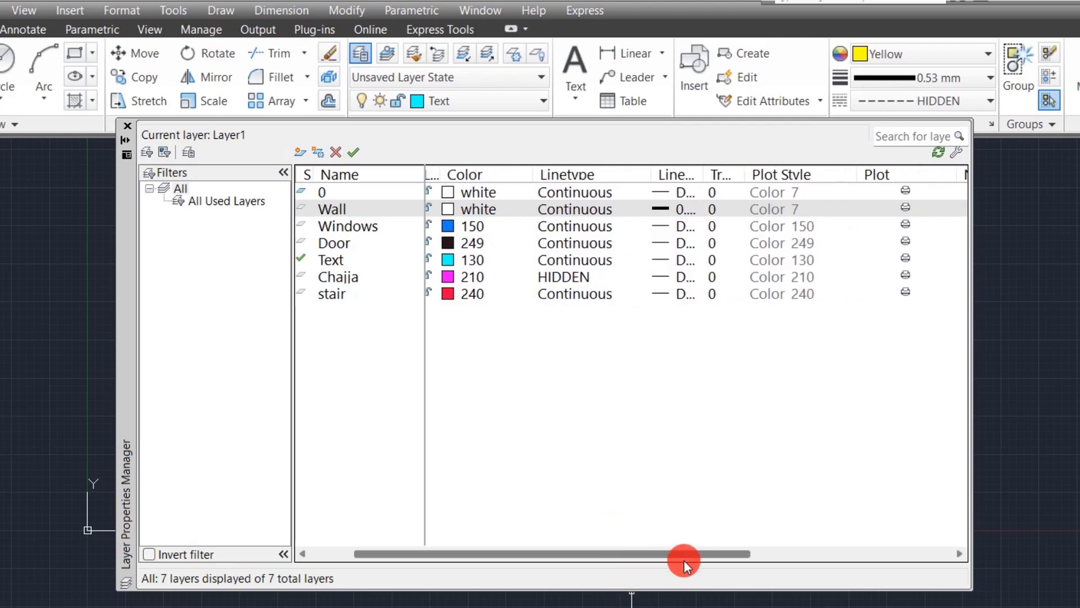
pyautogui.click(905, 210)
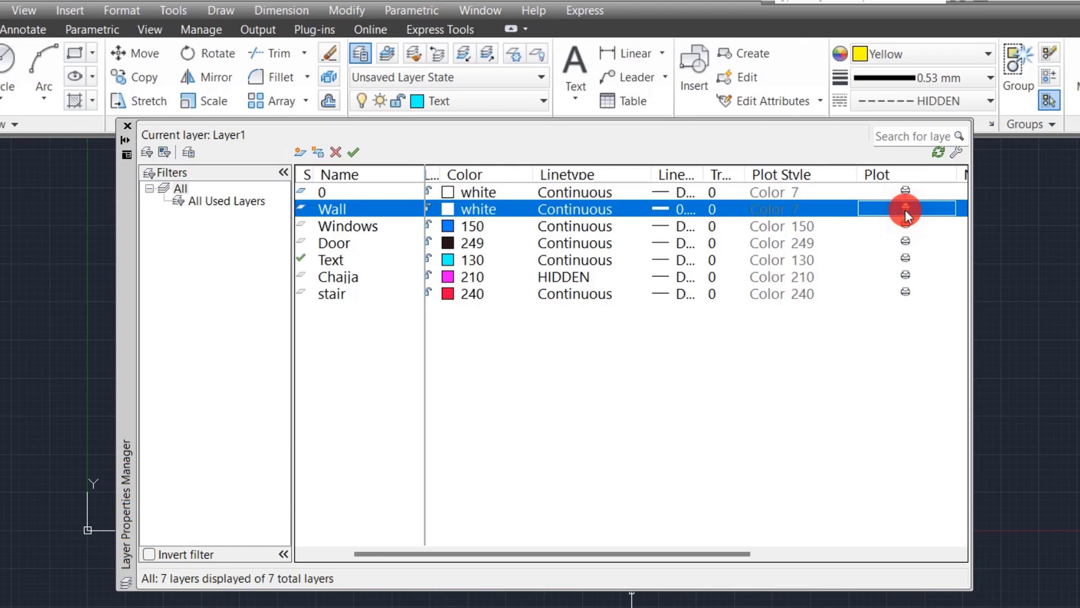
pyautogui.click(907, 224)
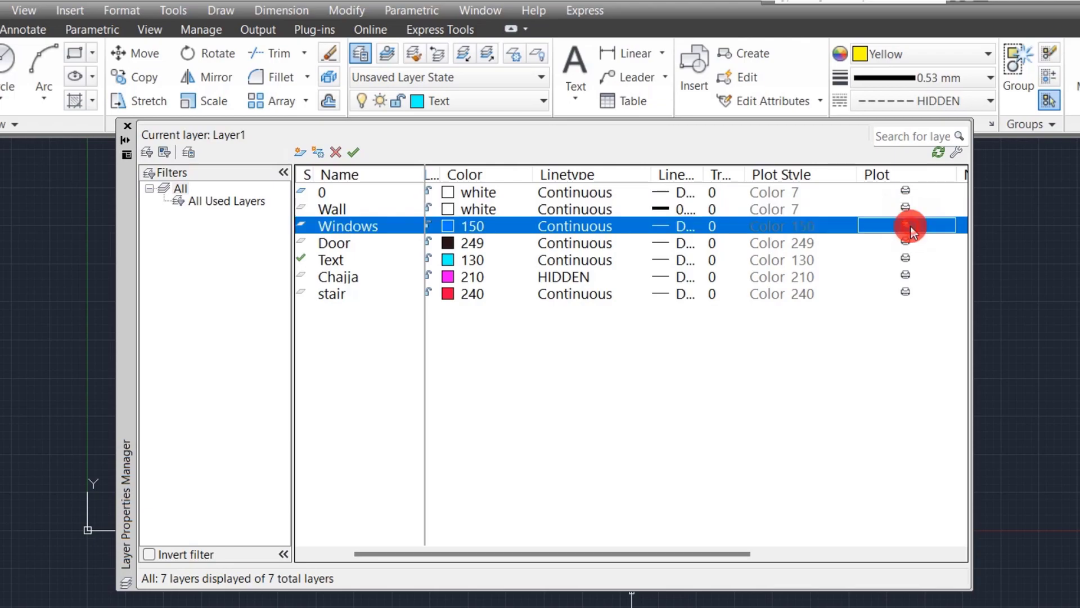
pyautogui.click(906, 240)
pyautogui.click(906, 260)
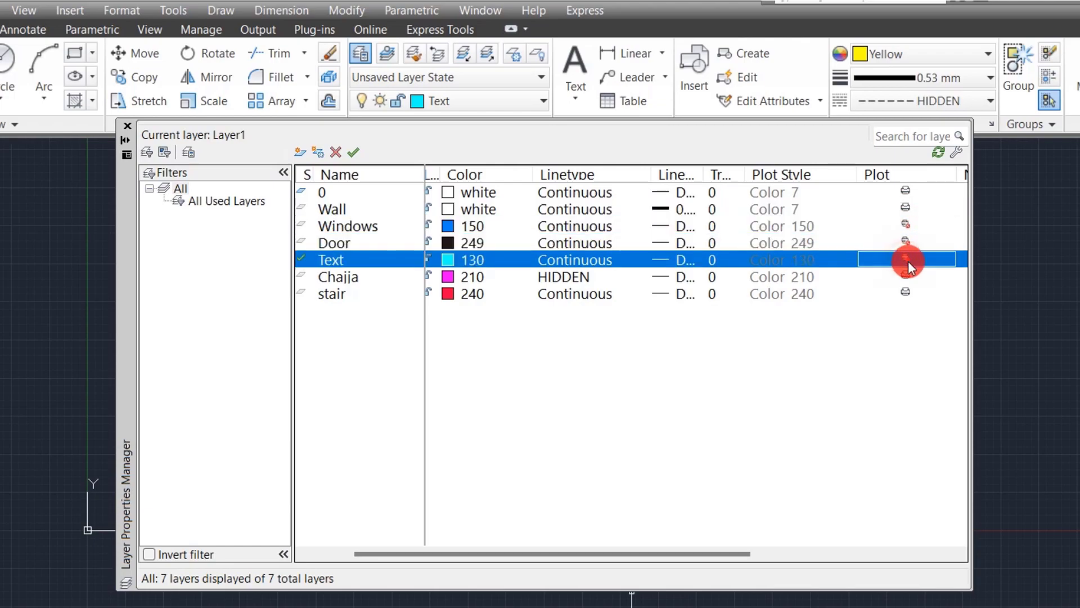
pyautogui.click(913, 243)
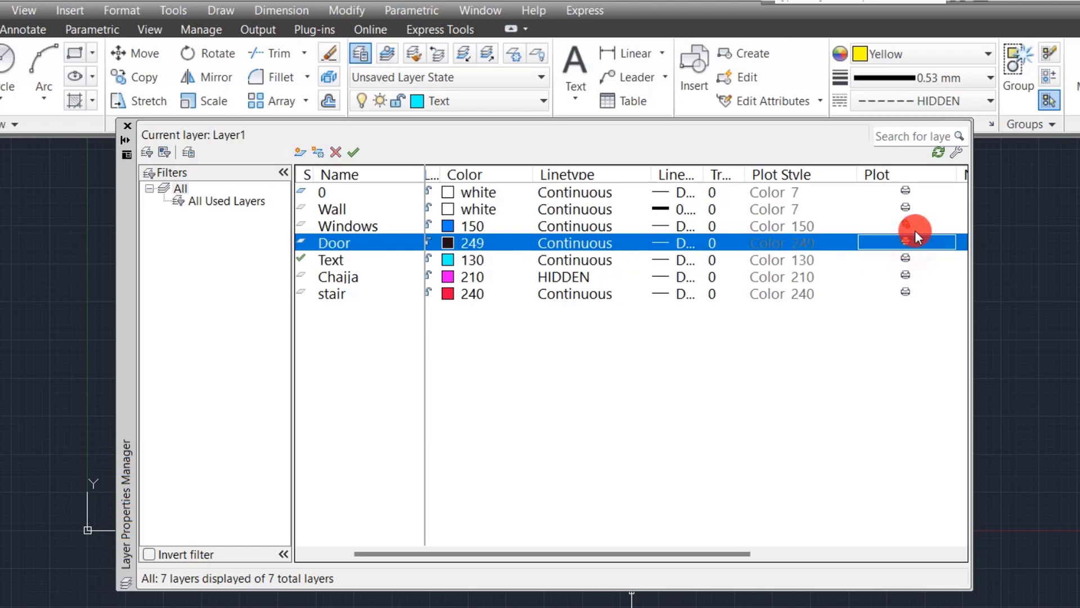
pyautogui.click(915, 231)
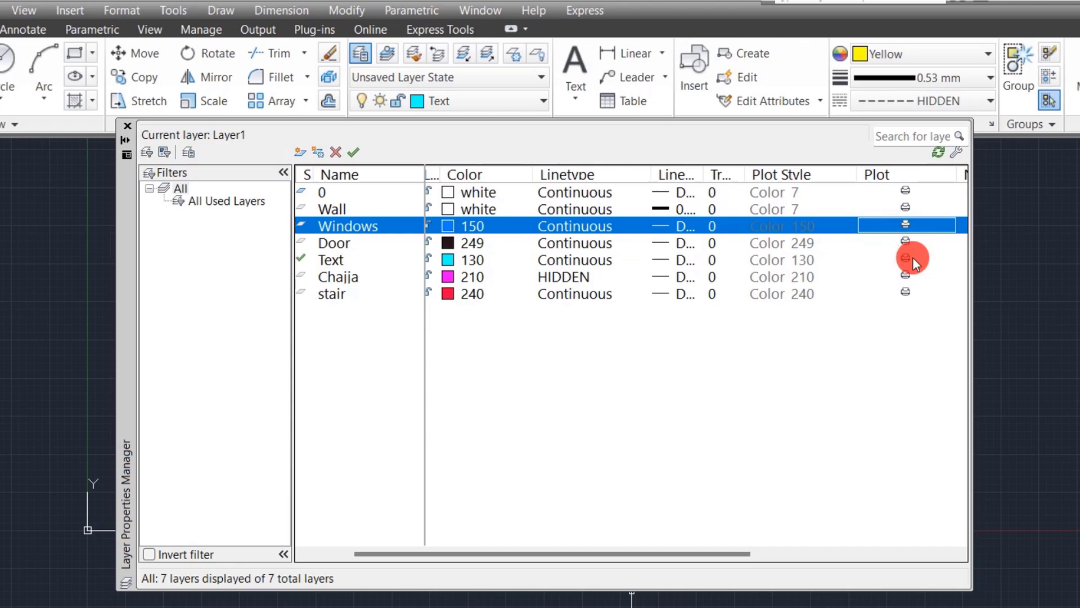
# Make layer 0 the current layer
pyautogui.click(328, 193)
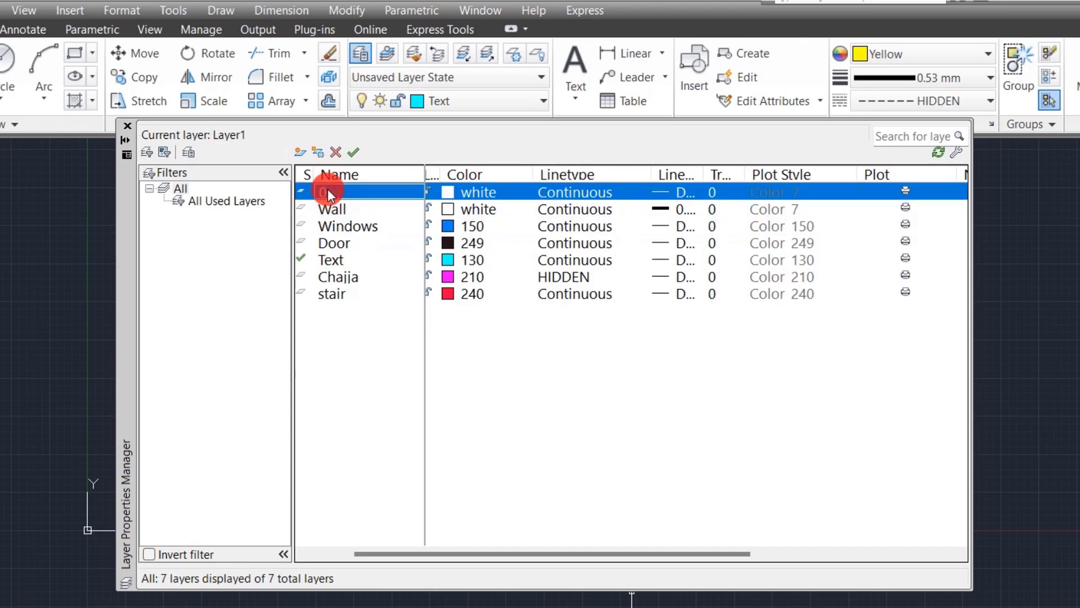
pyautogui.click(356, 151)
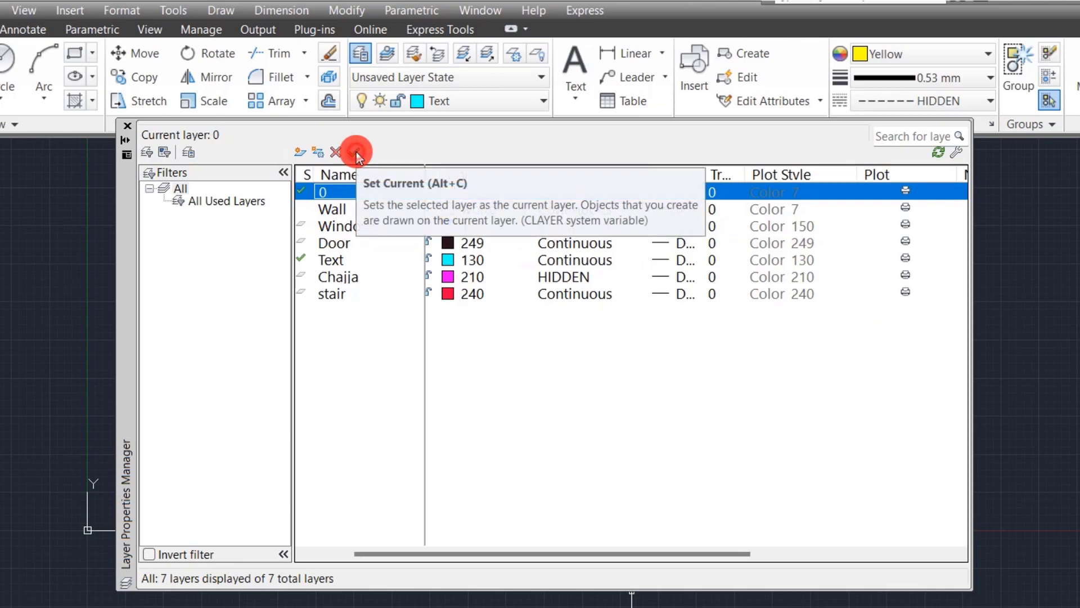
# Close the layer manager and make Wall the current layer
pyautogui.click(124, 127)
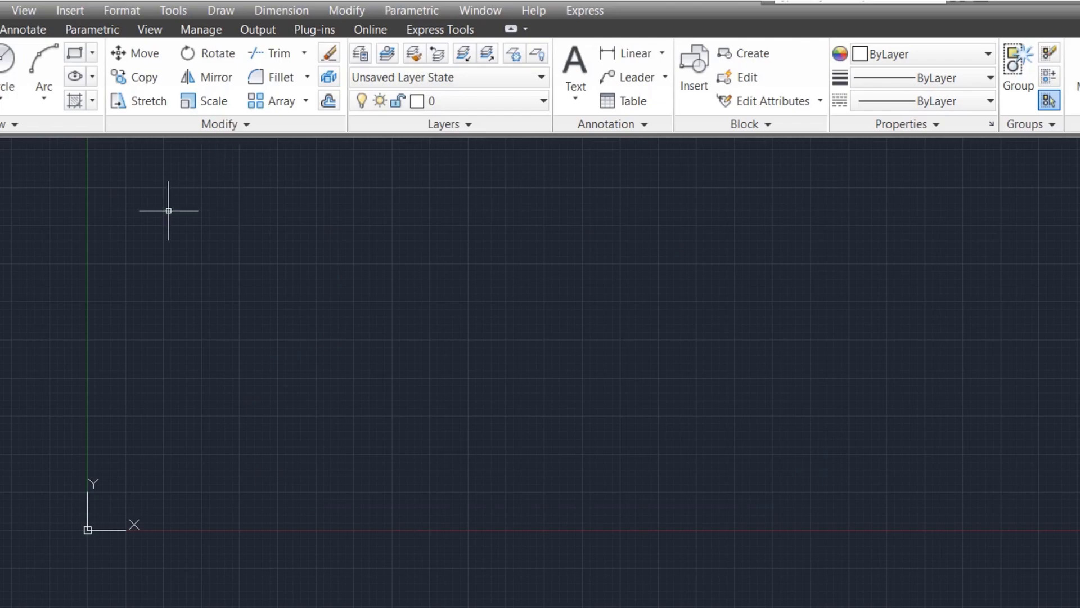
pyautogui.click(435, 101)
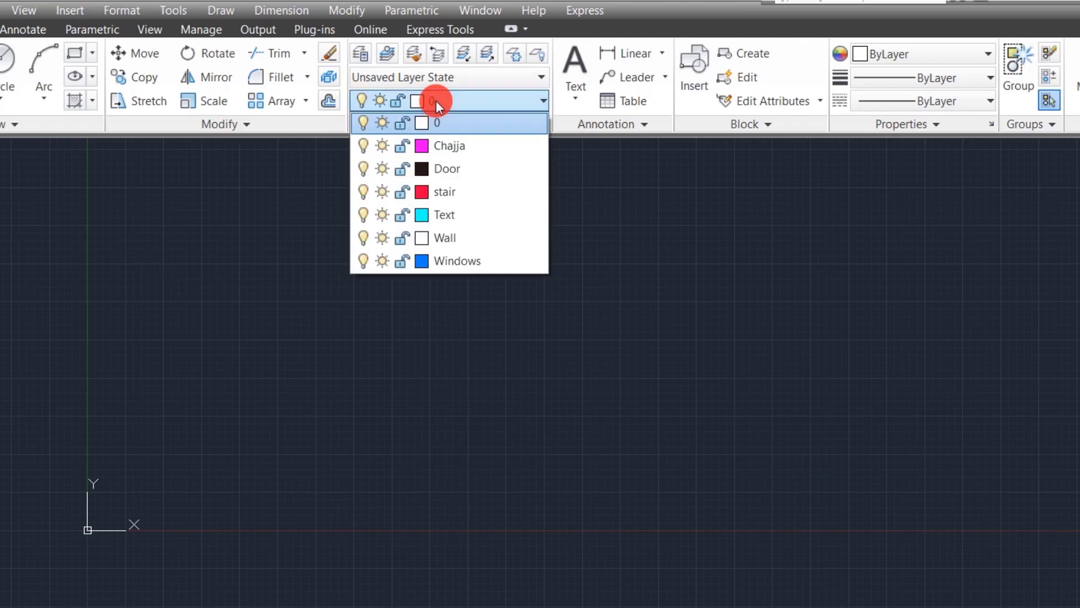
pyautogui.click(461, 241)
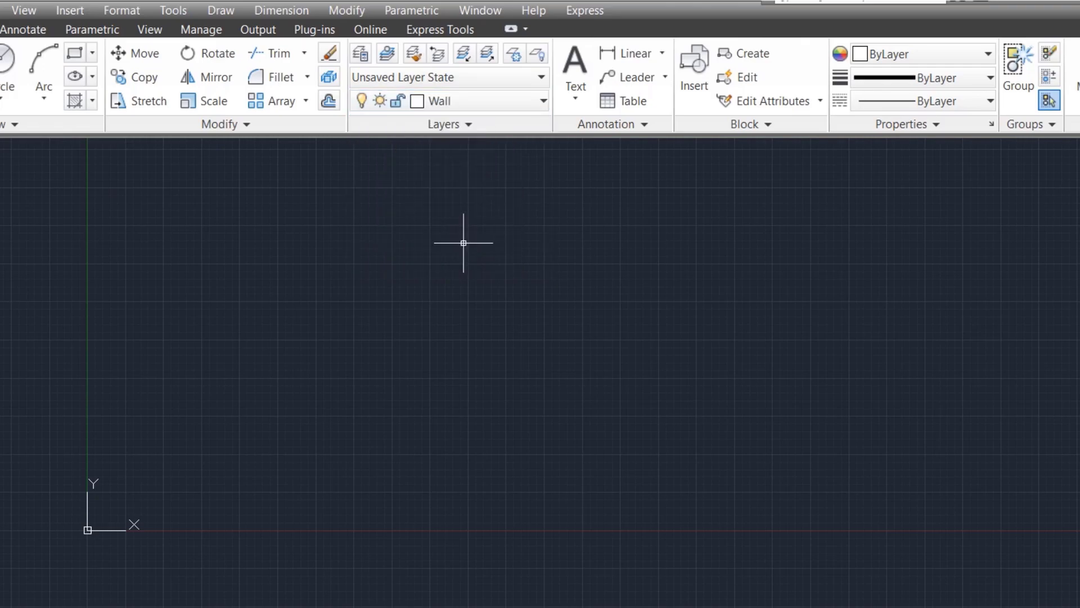
# Draw a rectangle 16 units long and 10 units wide on the Wall layer using the Dimensions option
pyautogui.write('rec')
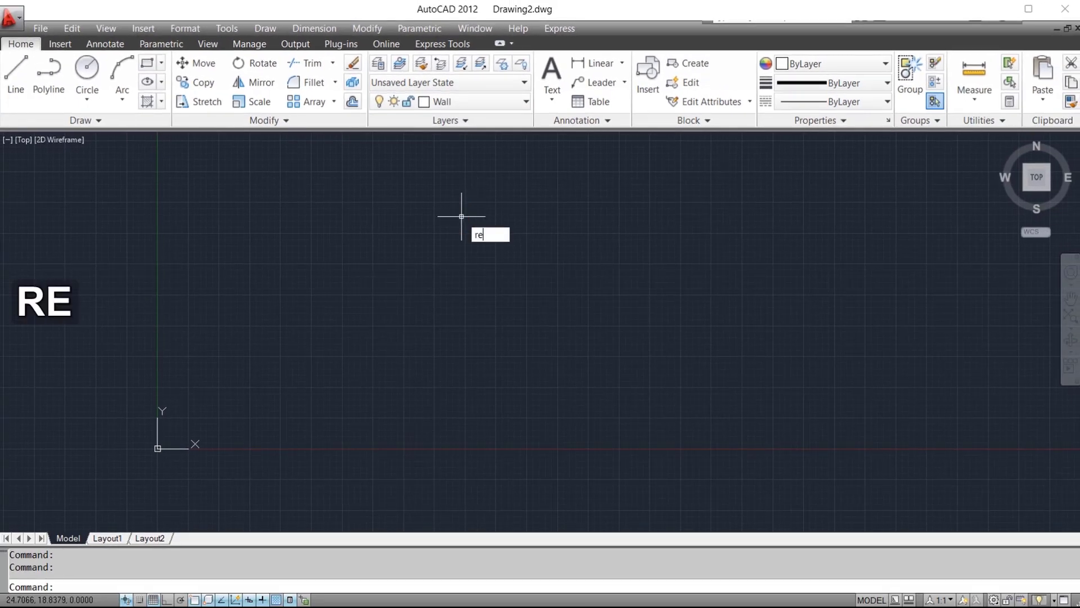
pyautogui.press('space')
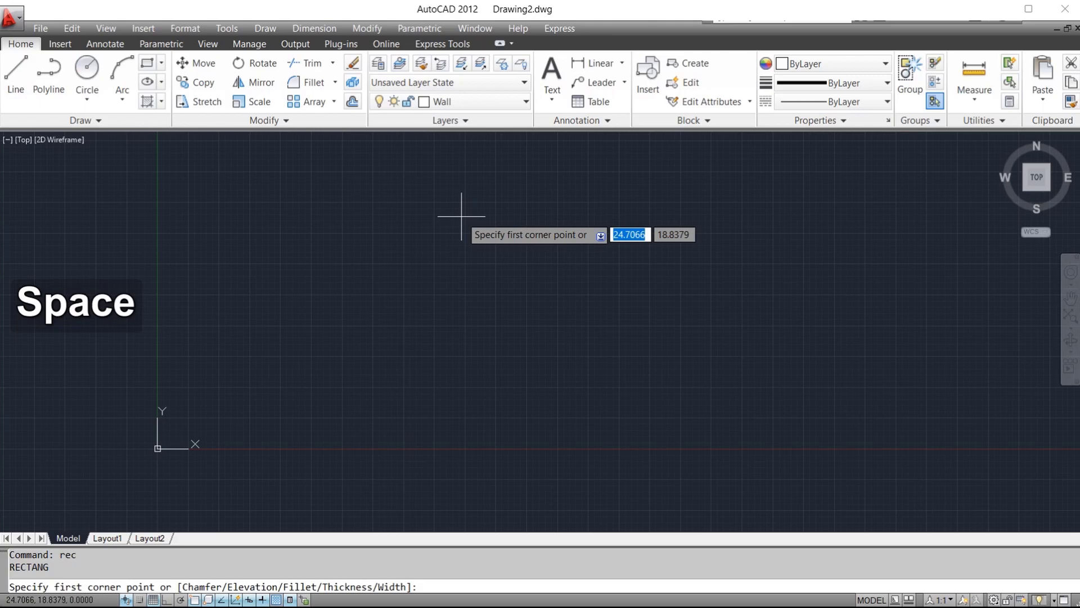
pyautogui.click(352, 215)
pyautogui.write('d')
pyautogui.press('space')
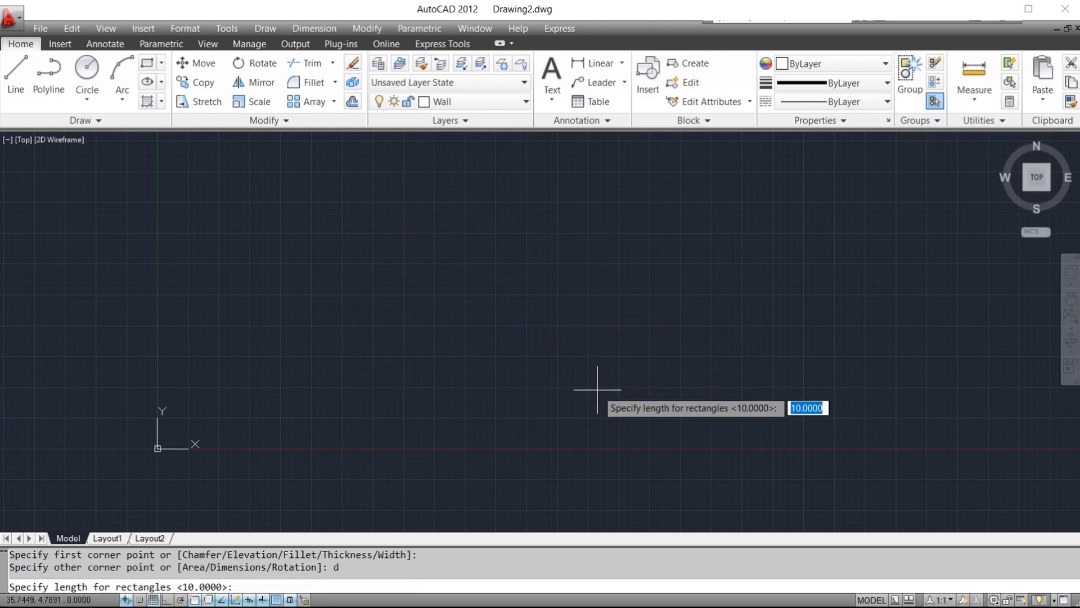
pyautogui.write('16')
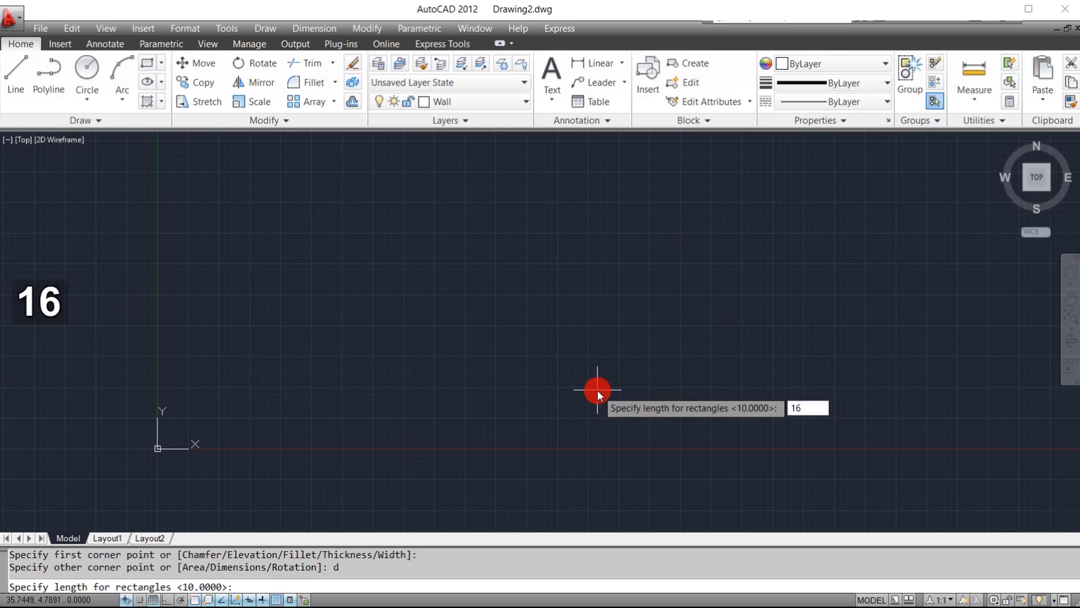
pyautogui.press('space')
pyautogui.write('1')
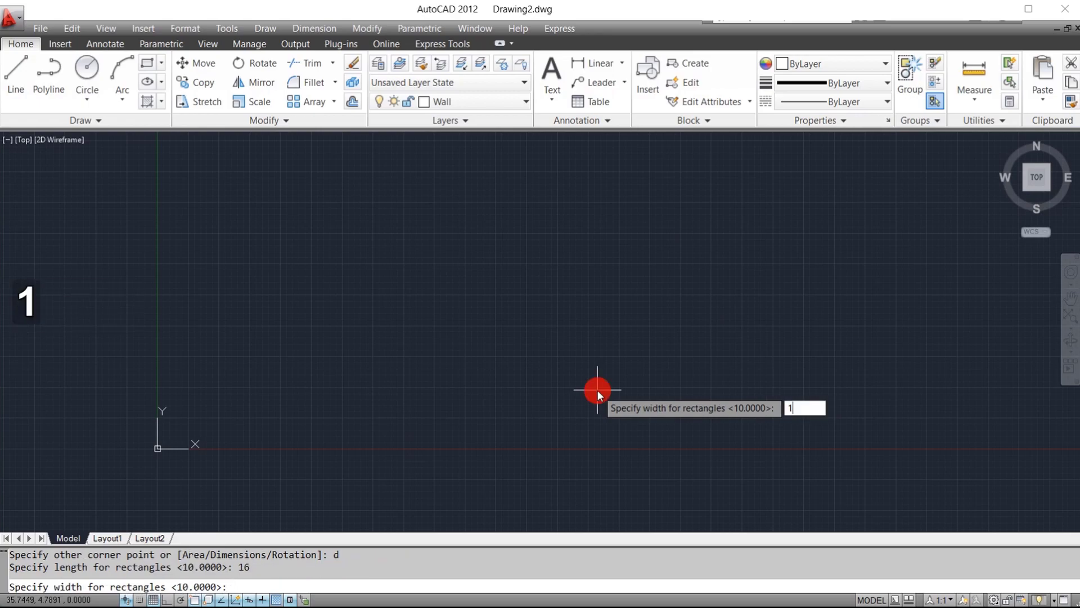
pyautogui.press('Escape')
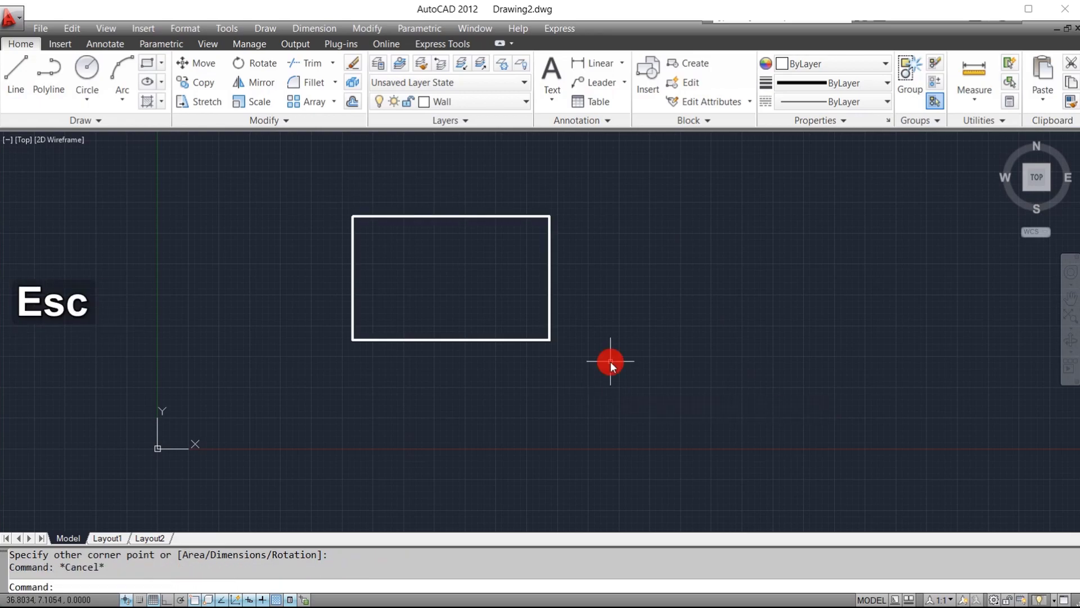
# Offset the rectangle 0.75 units outward to form the outer face of the walls
pyautogui.write('o')
pyautogui.press('space')
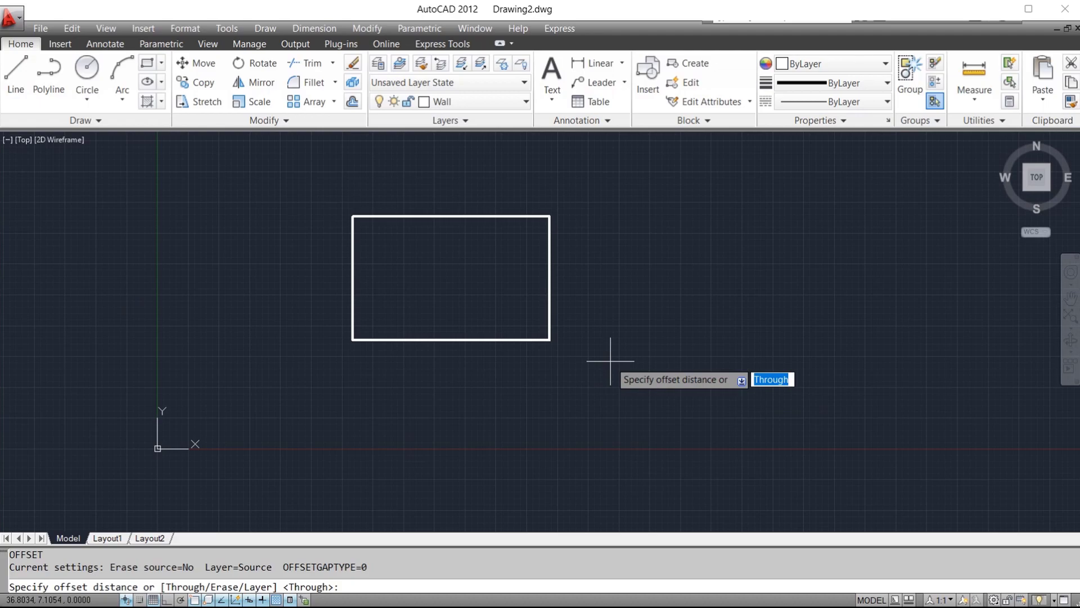
pyautogui.write('0.75')
pyautogui.press('space')
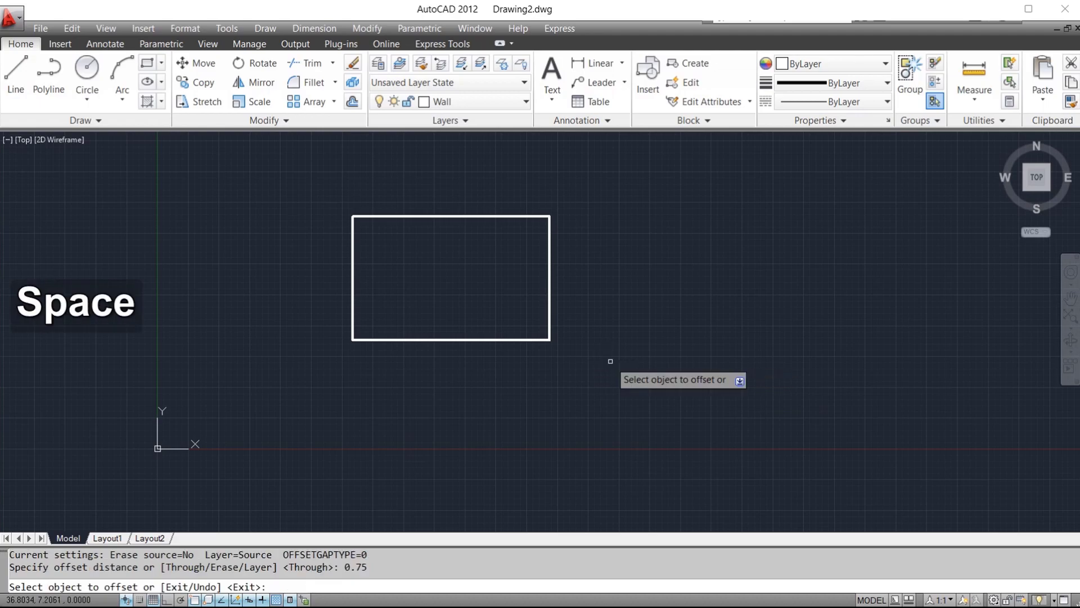
pyautogui.click(501, 217)
pyautogui.click(499, 183)
pyautogui.scroll(4, 508, 240)
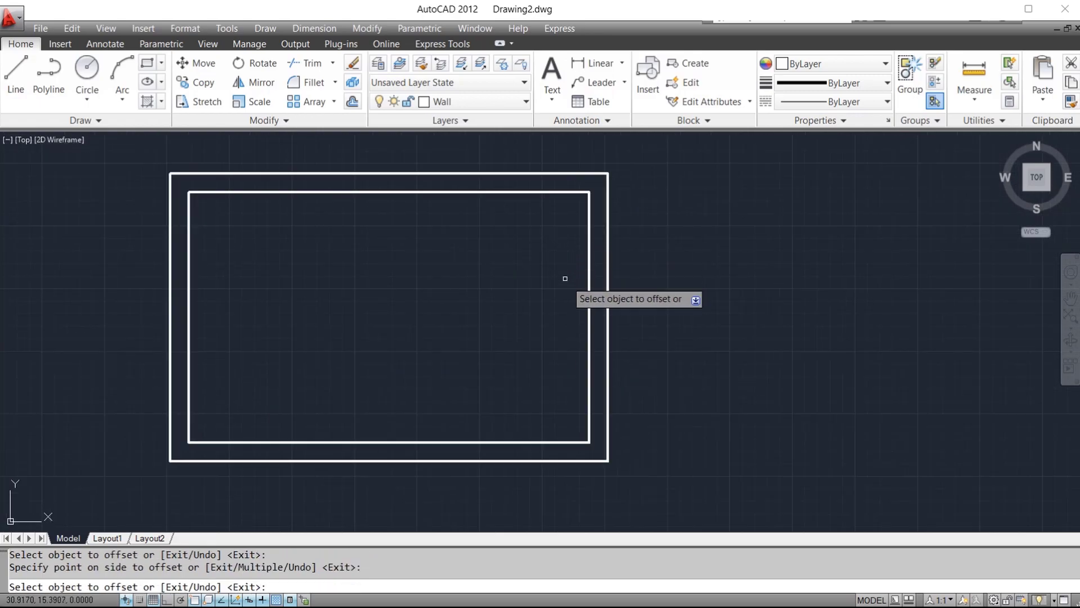
pyautogui.scroll(-2, 568, 304)
pyautogui.scroll(3, 587, 355)
pyautogui.scroll(-2, 586, 356)
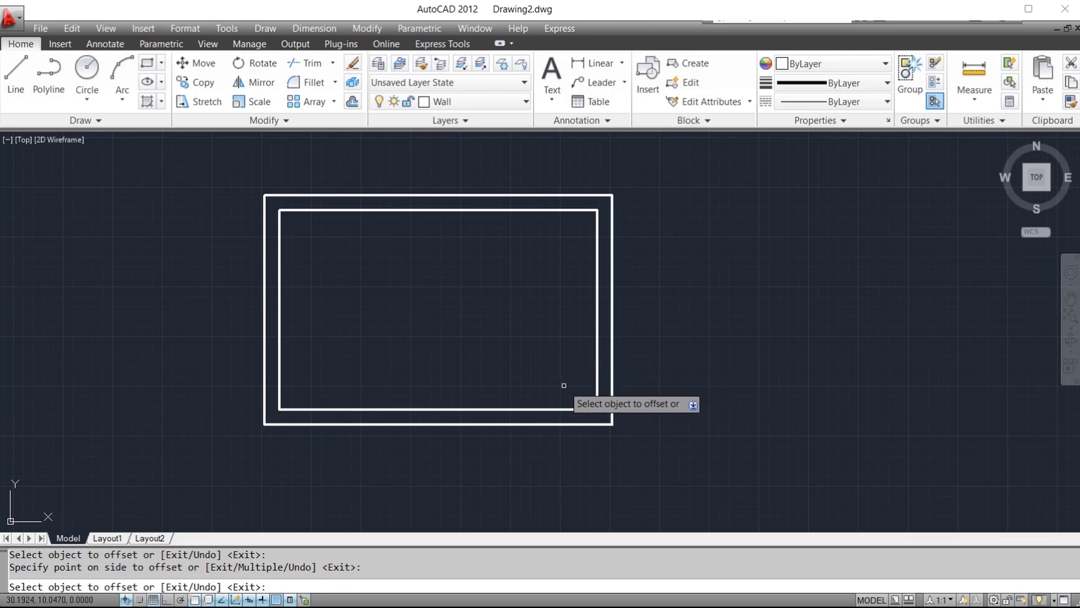
pyautogui.scroll(-1, 564, 386)
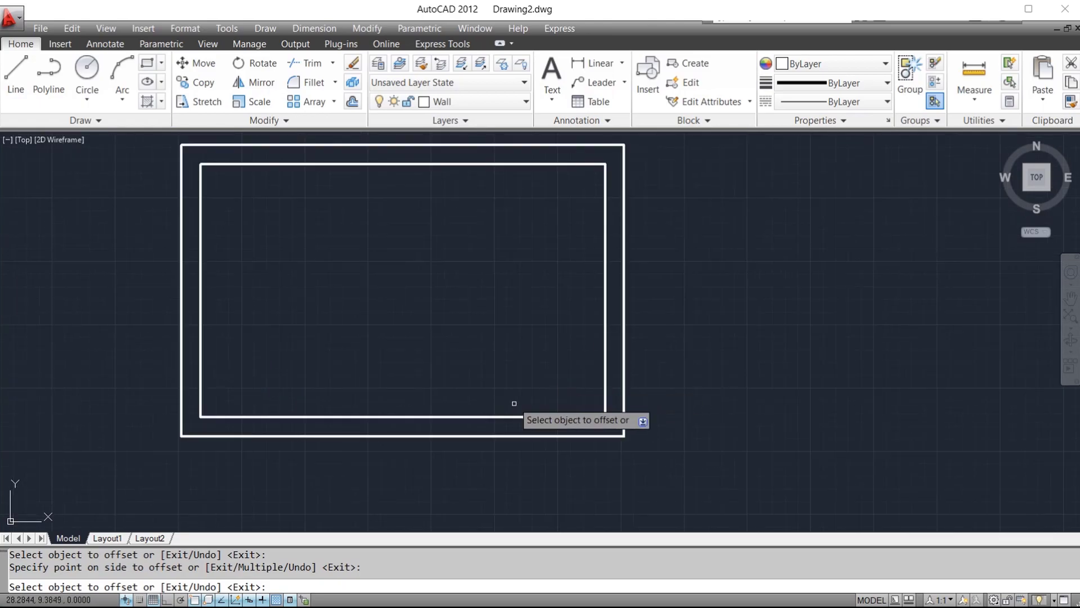
pyautogui.scroll(-2, 532, 405)
pyautogui.scroll(2, 528, 358)
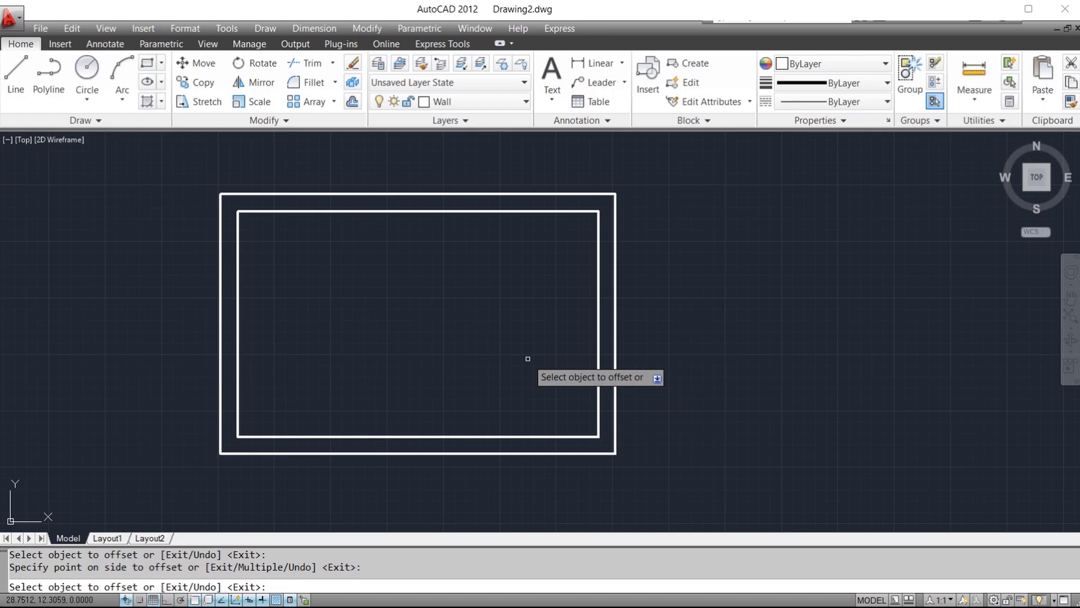
pyautogui.press('Escape')
# Make Chajja the current layer, keeping its color 210
pyautogui.click(433, 100)
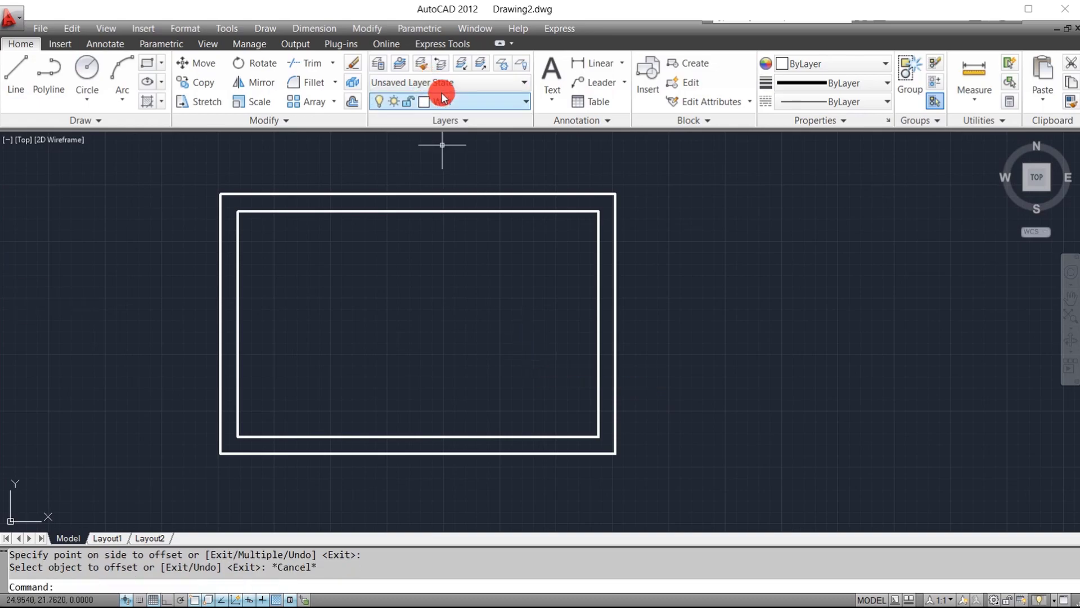
pyautogui.click(431, 139)
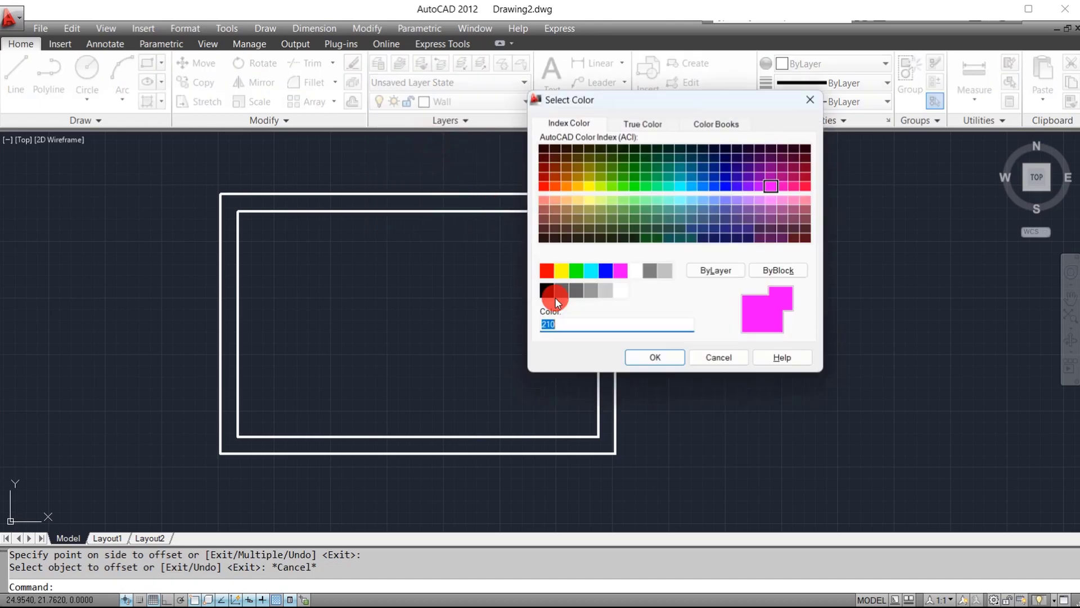
pyautogui.click(664, 364)
pyautogui.click(458, 146)
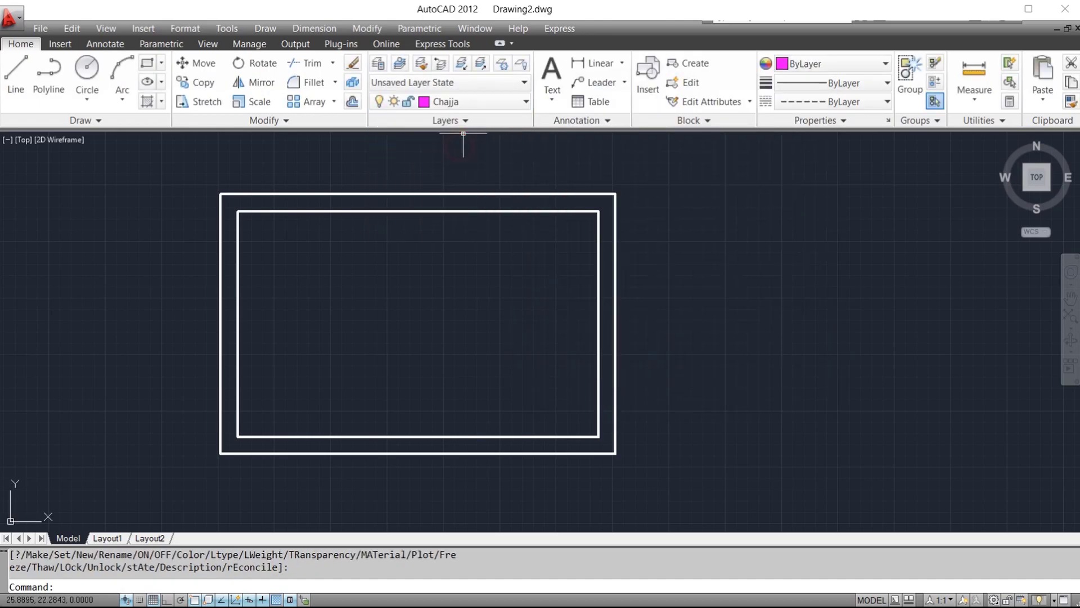
# Draw a trial line on the Chajja layer from inside the room out across the right wall
pyautogui.press('l')
pyautogui.press('space')
pyautogui.click(485, 324)
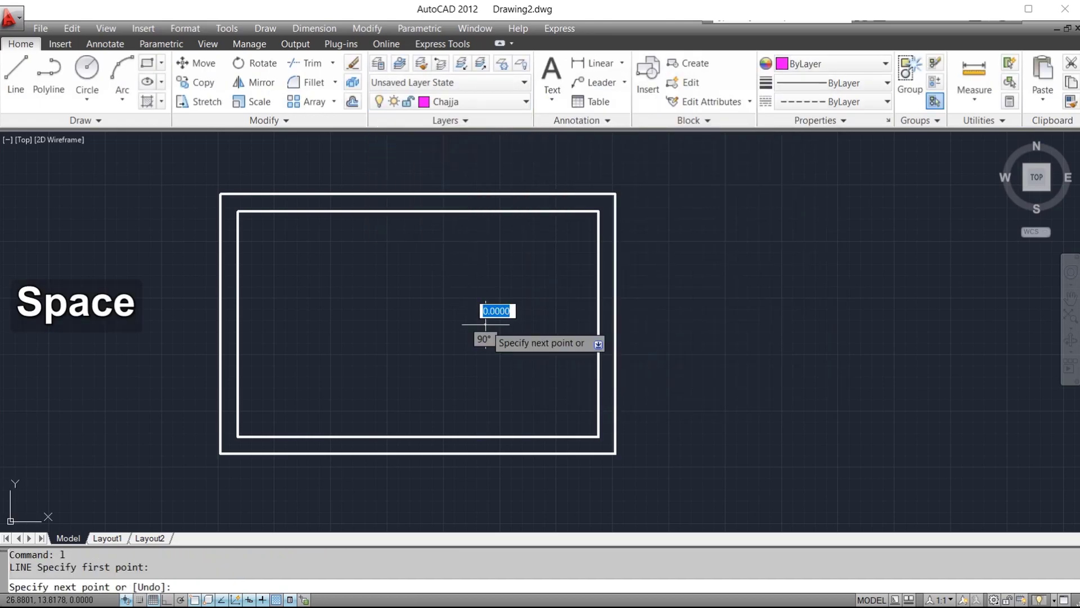
pyautogui.press('Escape')
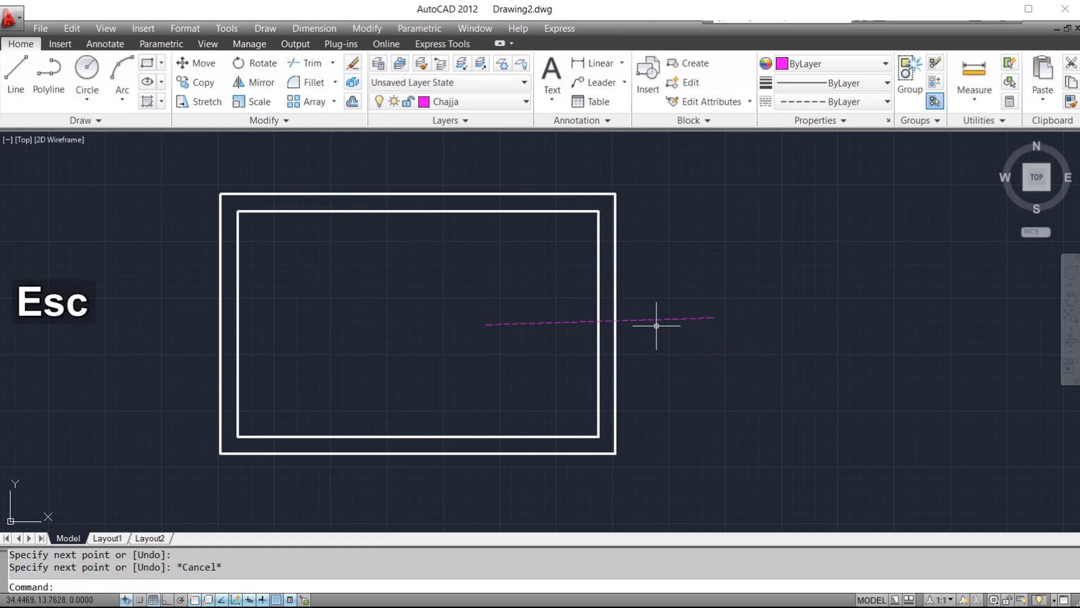
pyautogui.scroll(5, 656, 326)
pyautogui.scroll(-5, 668, 332)
# Erase the trial line that crosses the right wall
pyautogui.click(683, 306)
pyautogui.click(665, 344)
pyautogui.write('e')
pyautogui.press('space')
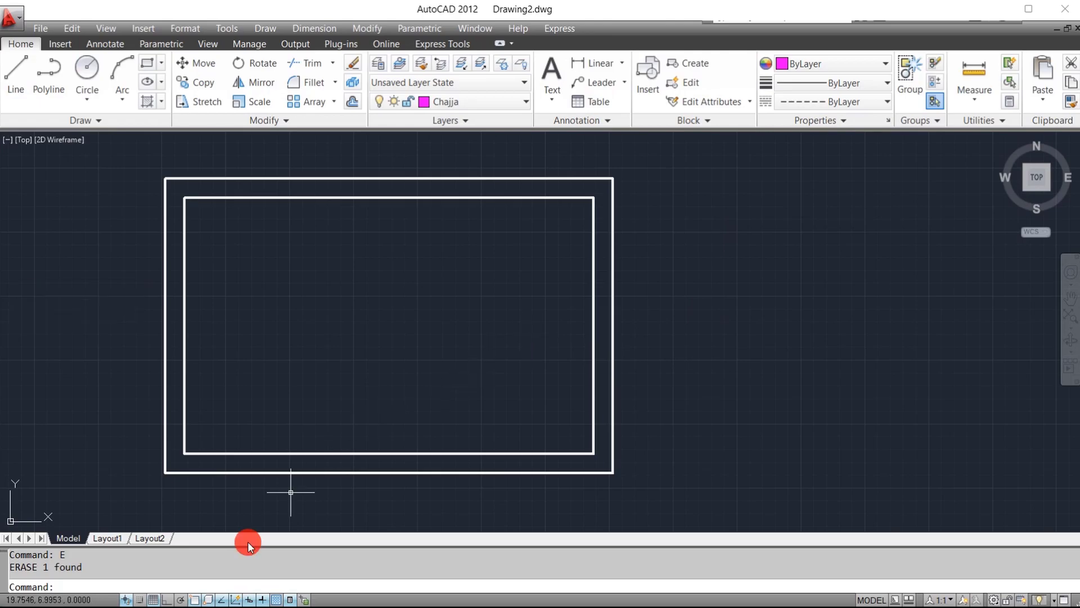
# Turn off lineweight display and draw a line joining the midpoints of the bottom wall's inner and outer edges
pyautogui.click(262, 599)
pyautogui.scroll(-2, 826, 342)
pyautogui.scroll(3, 529, 438)
pyautogui.press('Escape')
pyautogui.write('l')
pyautogui.press('space')
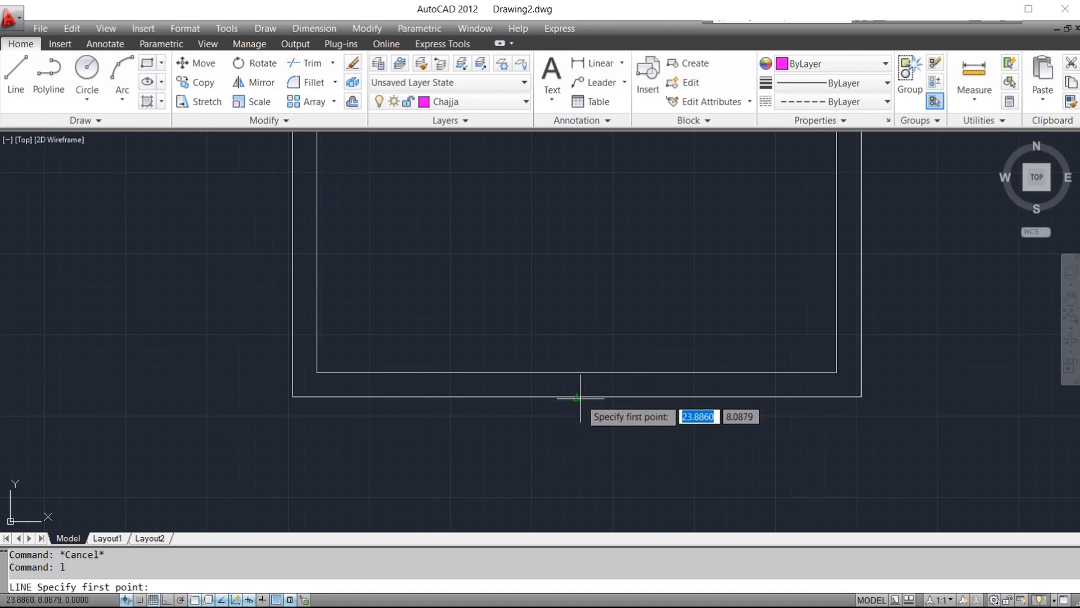
pyautogui.click(576, 372)
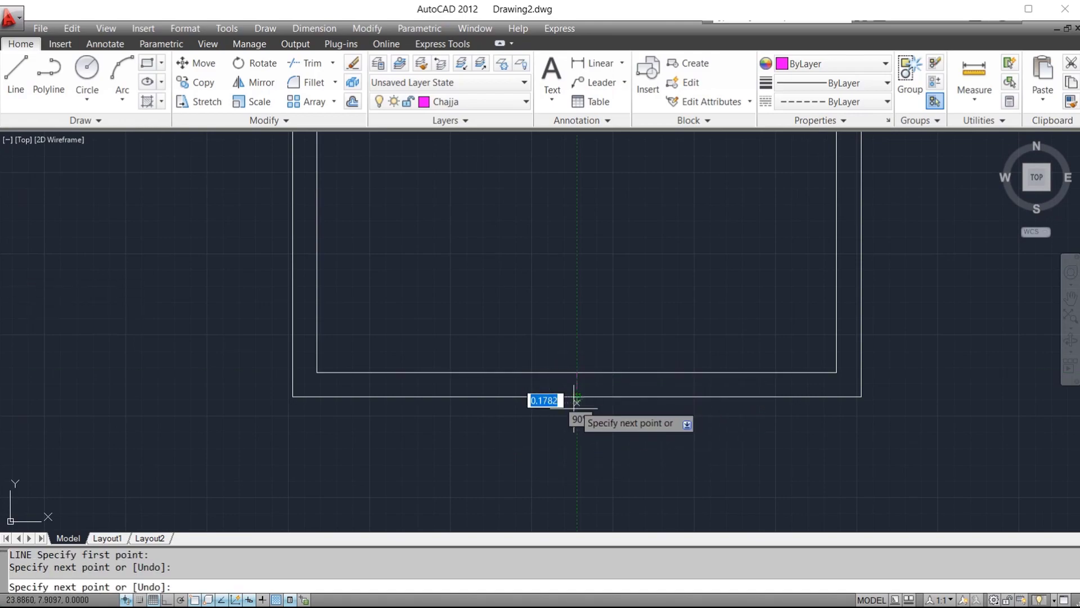
pyautogui.press('Escape')
pyautogui.scroll(2, 566, 436)
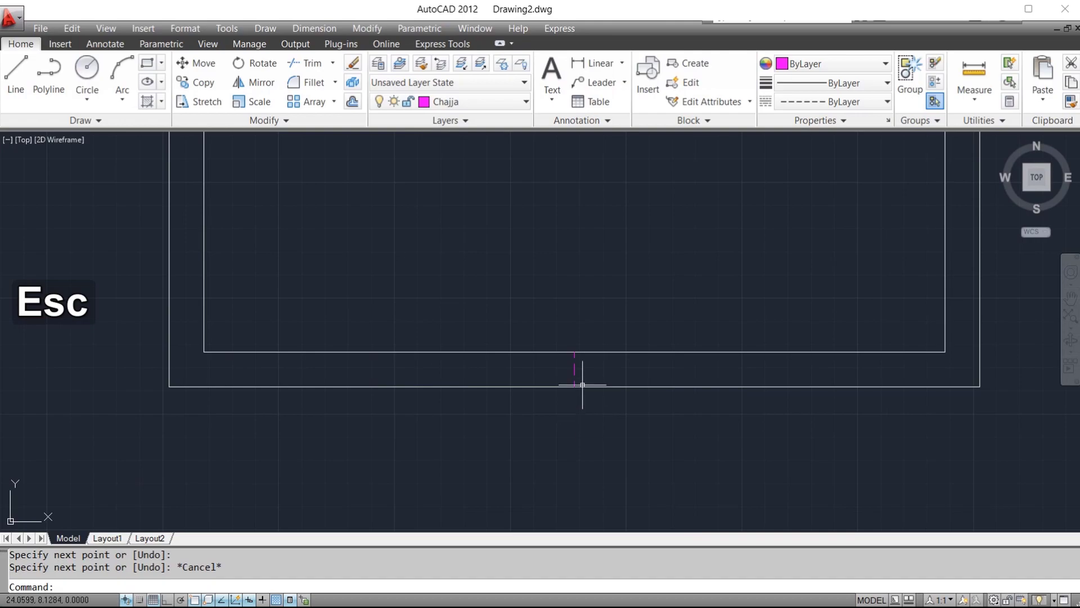
# Move the short line across the bottom wall to the Wall layer and make Wall the current layer
pyautogui.click(579, 373)
pyautogui.click(566, 372)
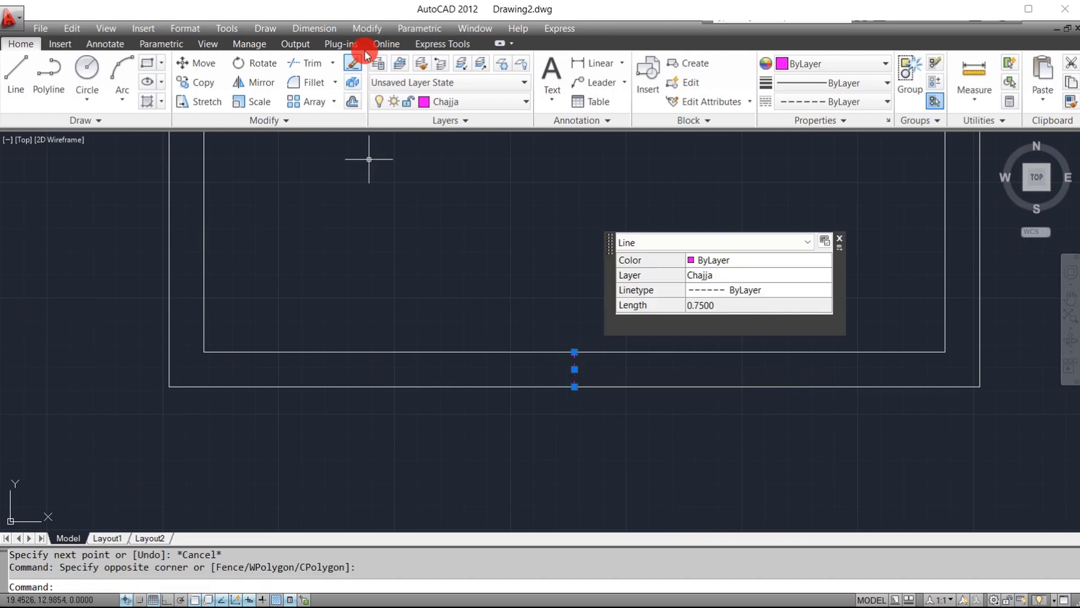
pyautogui.click(410, 102)
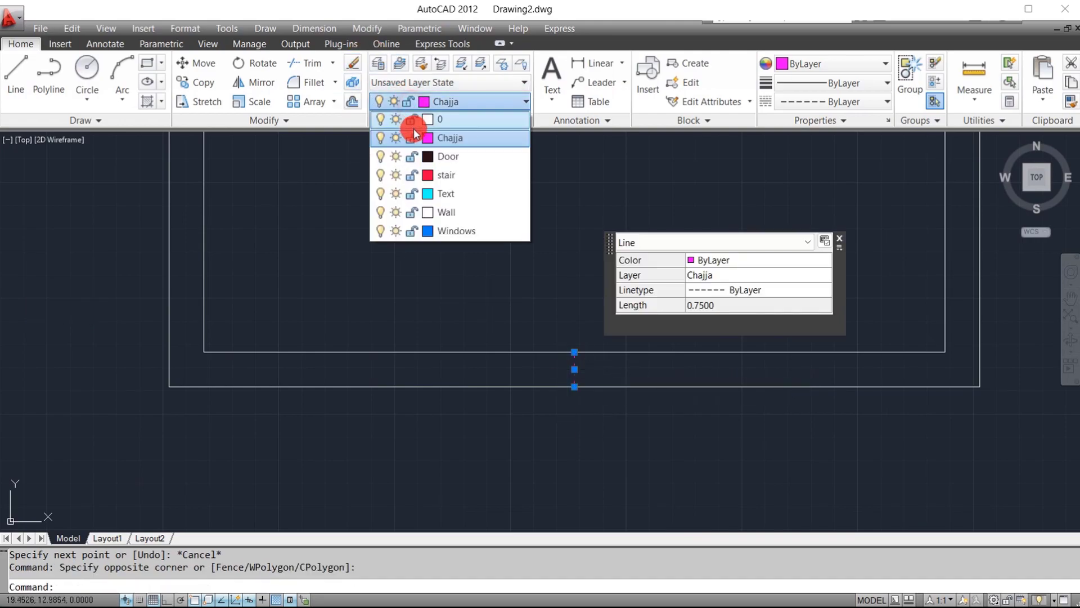
pyautogui.click(450, 212)
pyautogui.press('Escape')
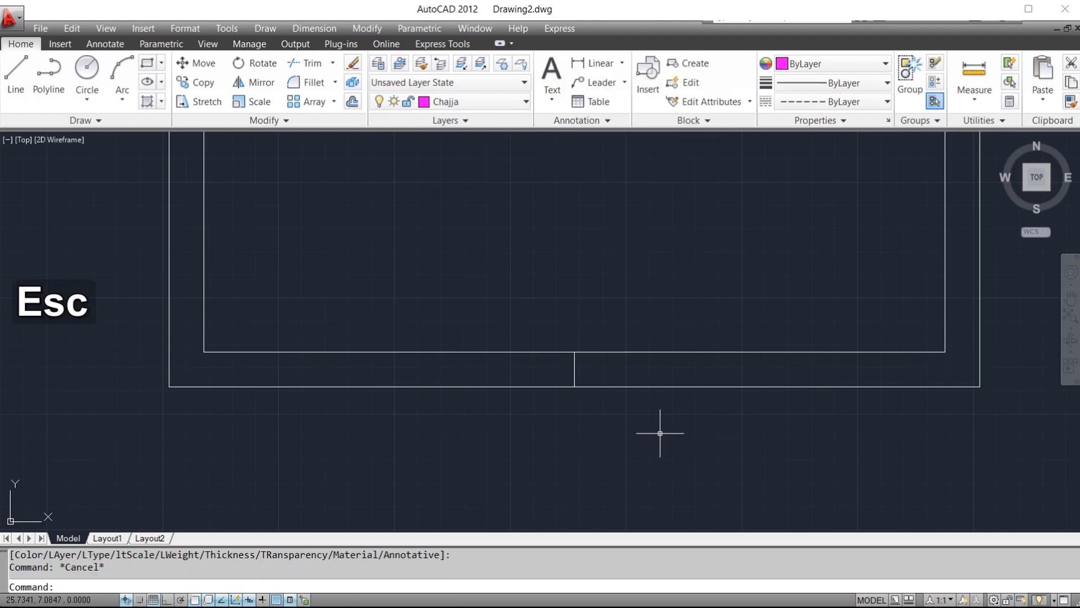
pyautogui.click(410, 101)
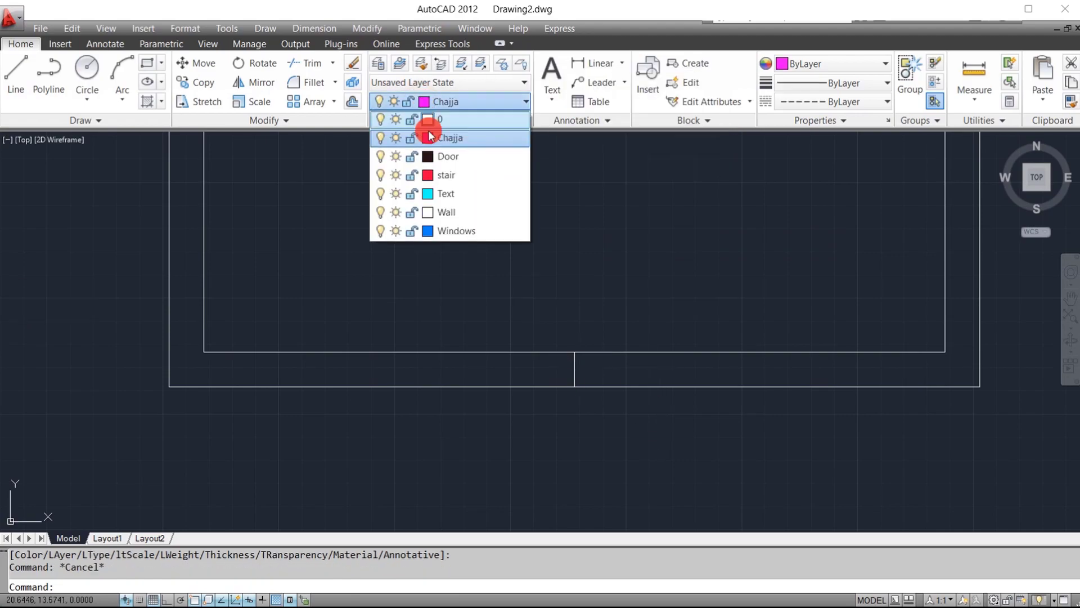
pyautogui.click(457, 216)
# Offset the short line across the bottom wall 2 units to both its right and left
pyautogui.press('space')
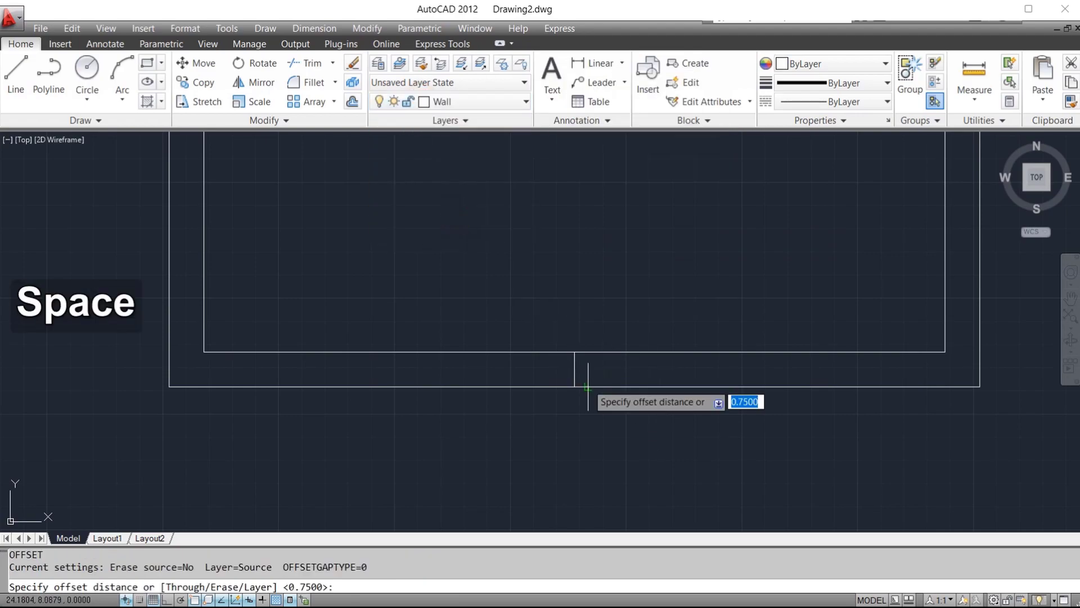
pyautogui.write('2')
pyautogui.press('space')
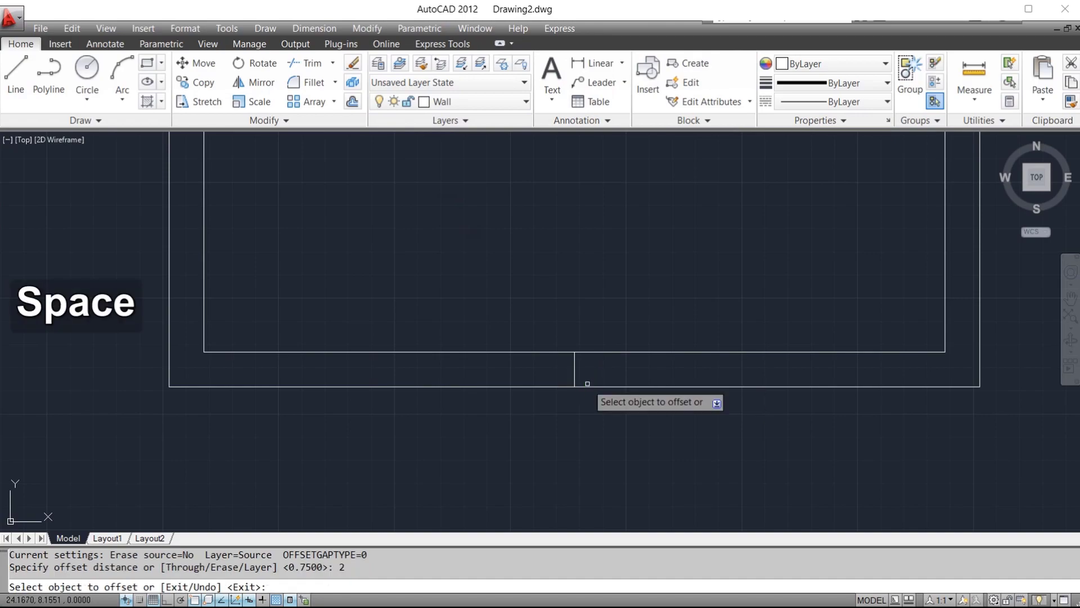
pyautogui.click(575, 365)
pyautogui.click(623, 362)
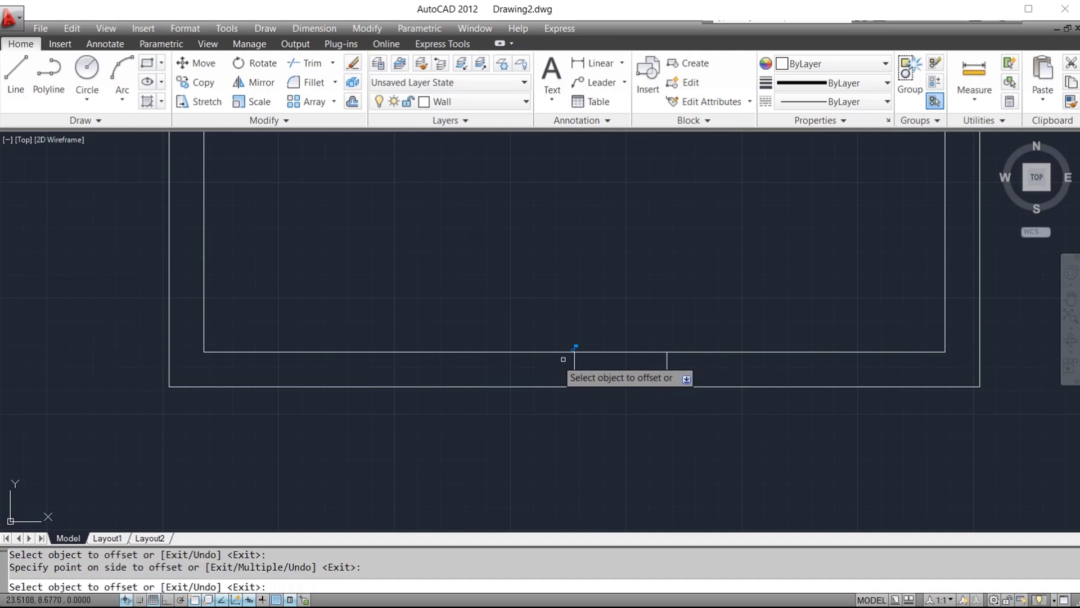
pyautogui.click(576, 367)
pyautogui.click(497, 364)
pyautogui.press('Escape')
# Trim the bottom wall's inner and outer edges between the two offset lines to form an opening
pyautogui.write('tr')
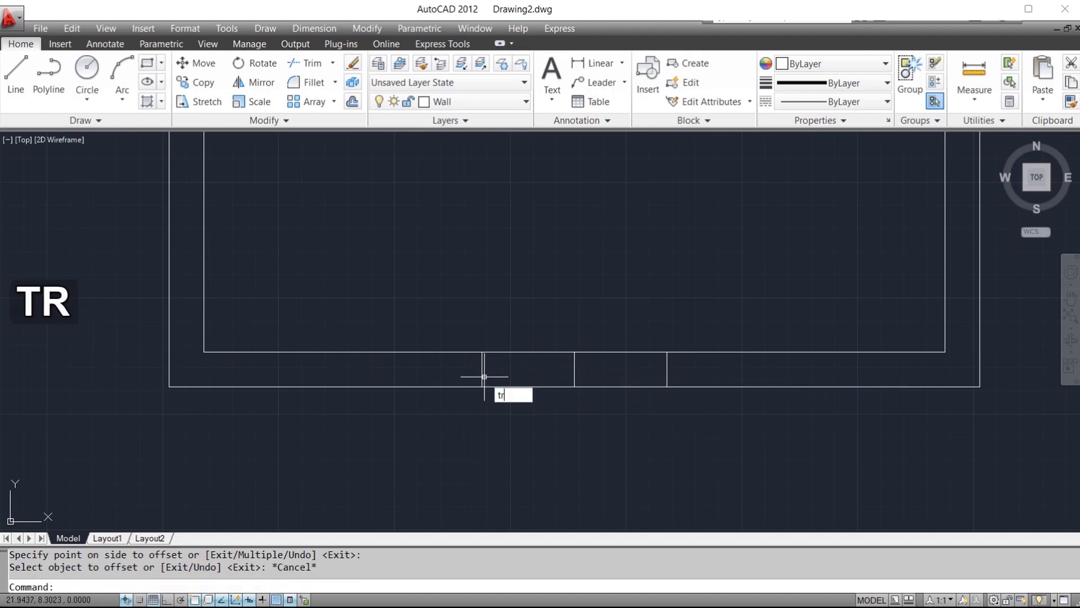
pyautogui.press('space')
pyautogui.click(630, 327)
pyautogui.click(504, 405)
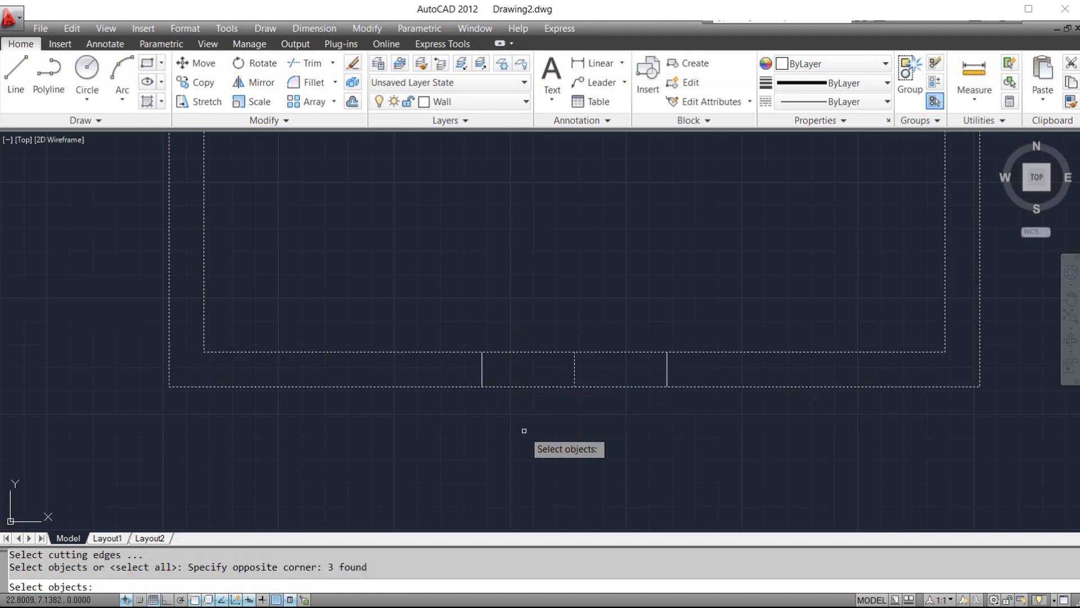
pyautogui.press('Escape')
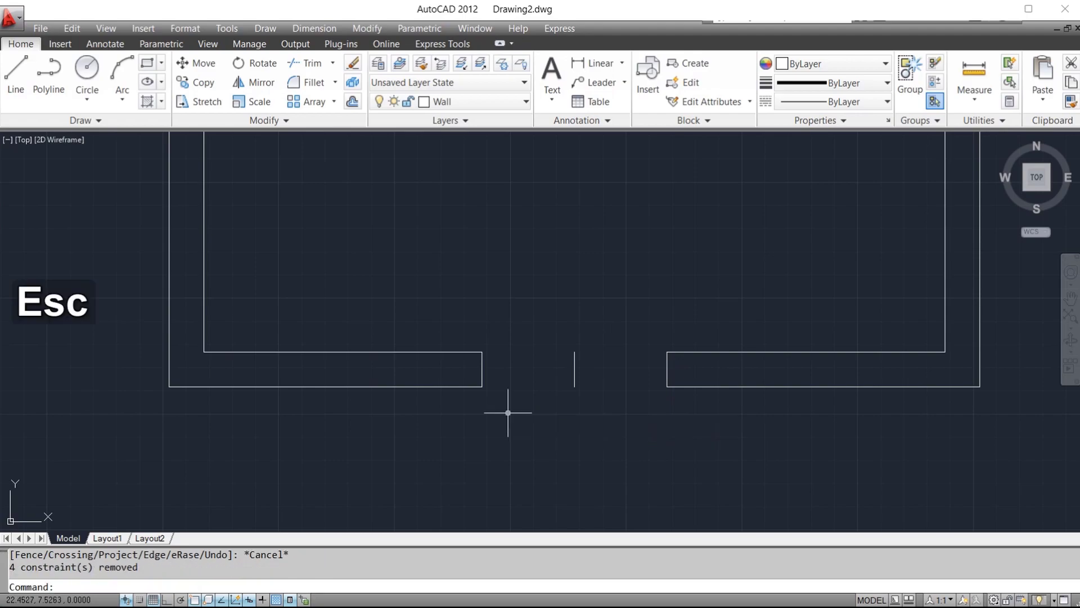
pyautogui.write('l')
pyautogui.press('space')
pyautogui.press('Escape')
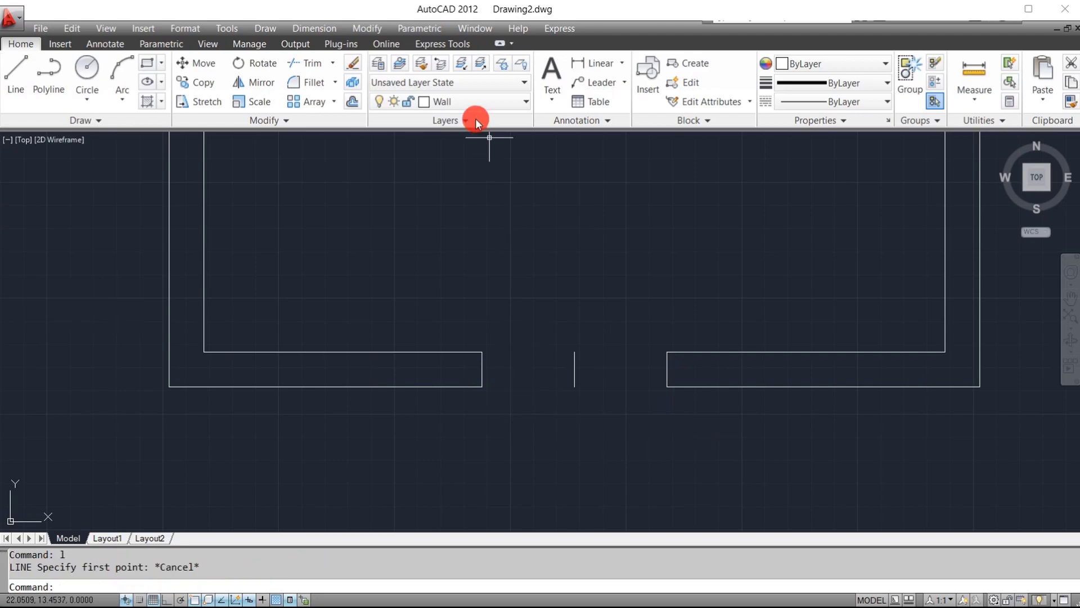
# Make Door the current layer and change its colour to index colour 110
pyautogui.click(475, 101)
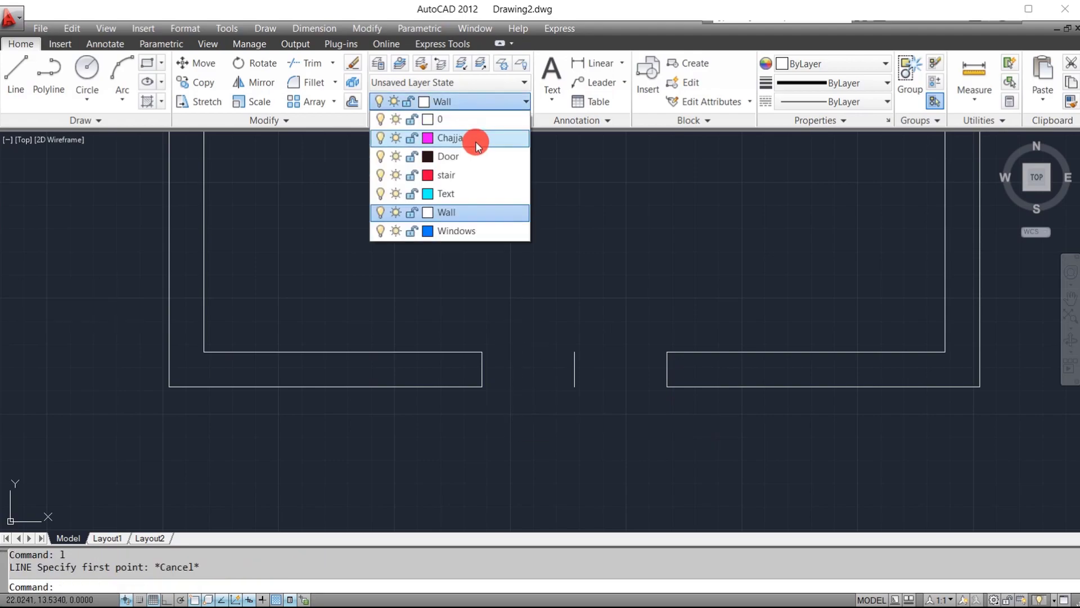
pyautogui.click(459, 155)
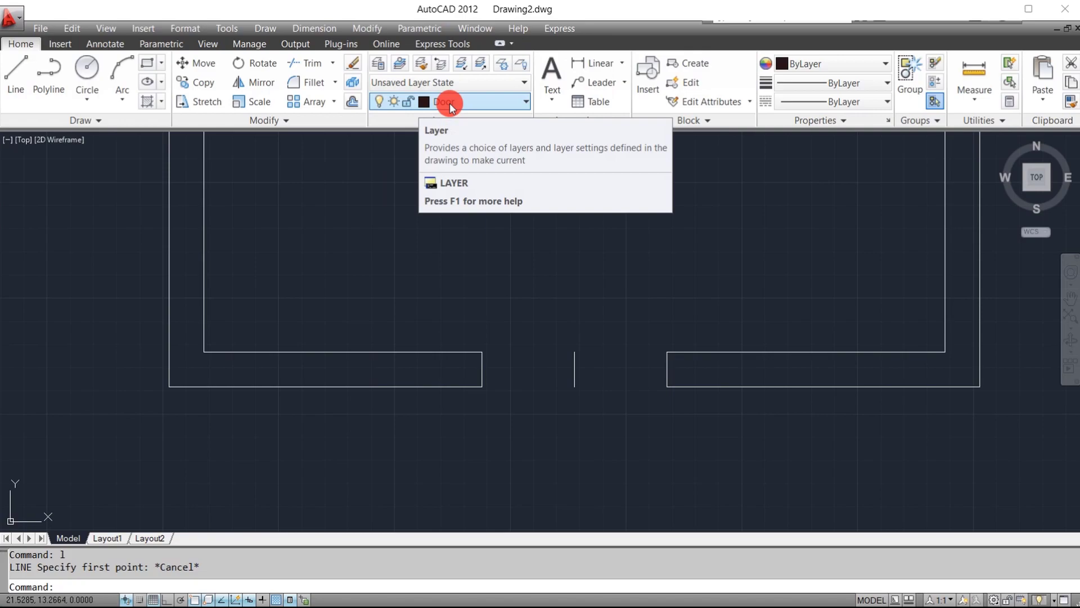
pyautogui.click(378, 63)
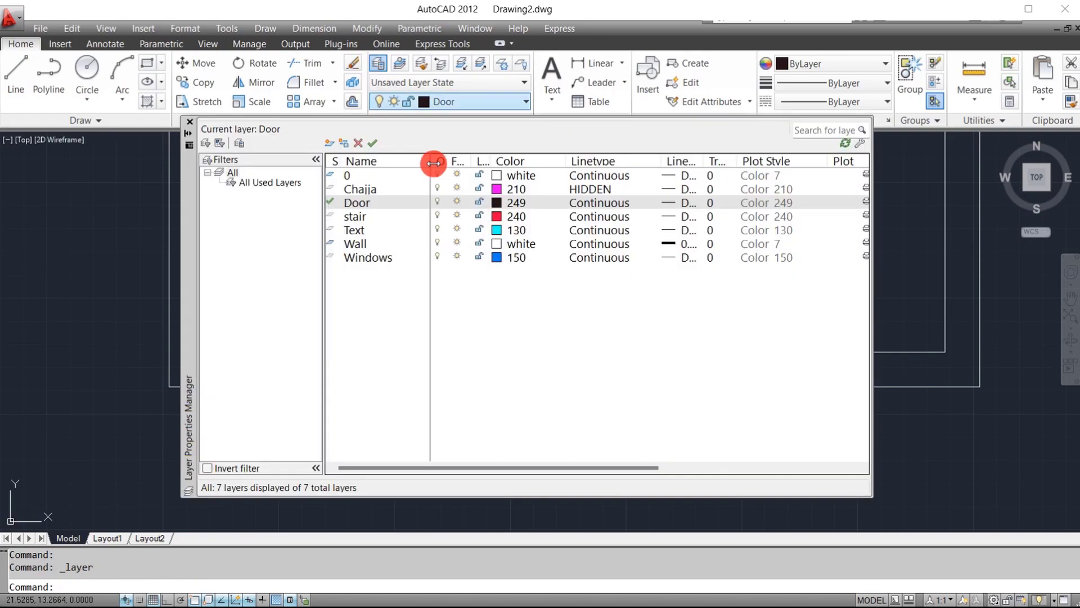
pyautogui.click(496, 203)
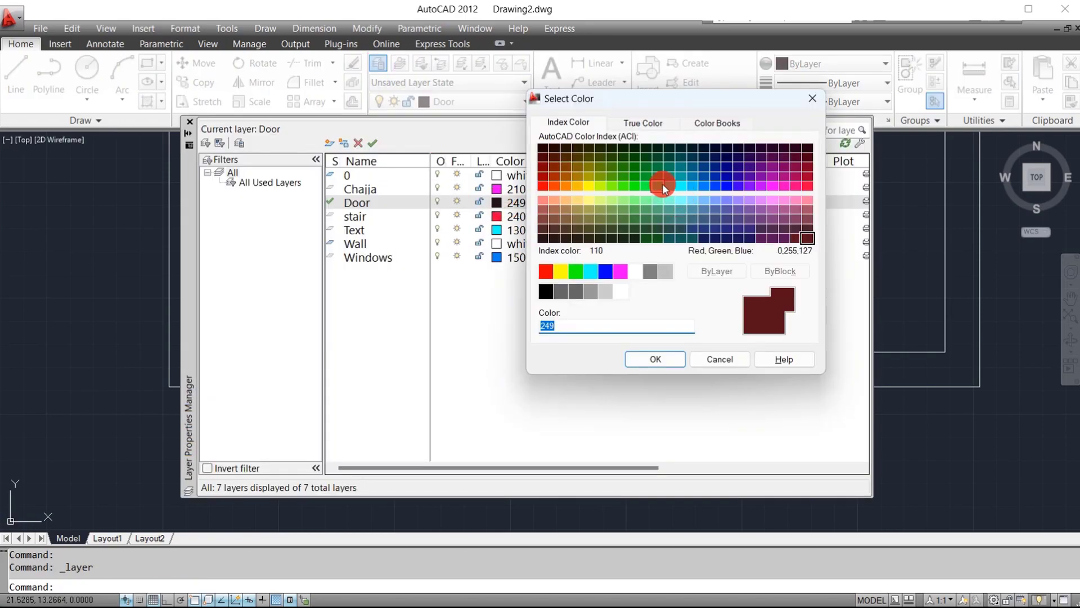
pyautogui.click(662, 186)
pyautogui.click(664, 364)
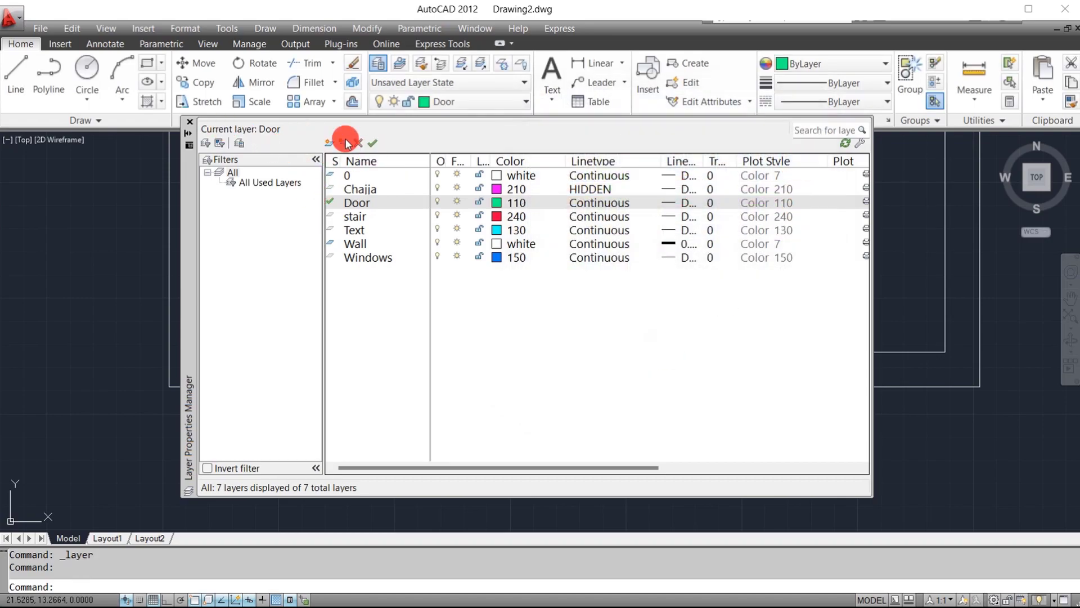
pyautogui.click(190, 122)
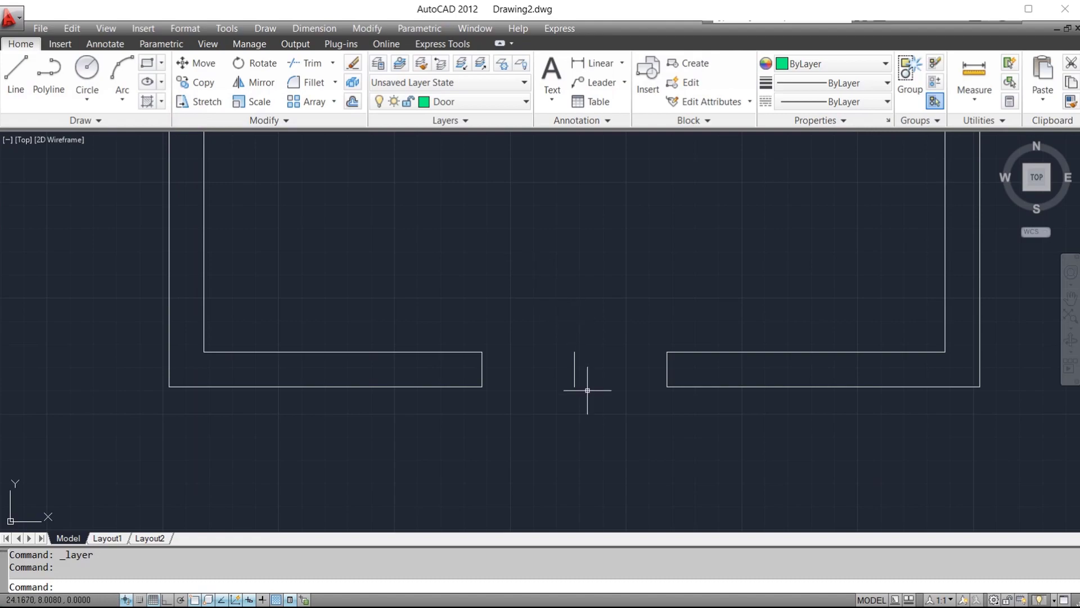
# With Ortho on, draw a 0.25-unit horizontal line from the midpoint of the opening's left edge into the opening
pyautogui.write('l')
pyautogui.press('space')
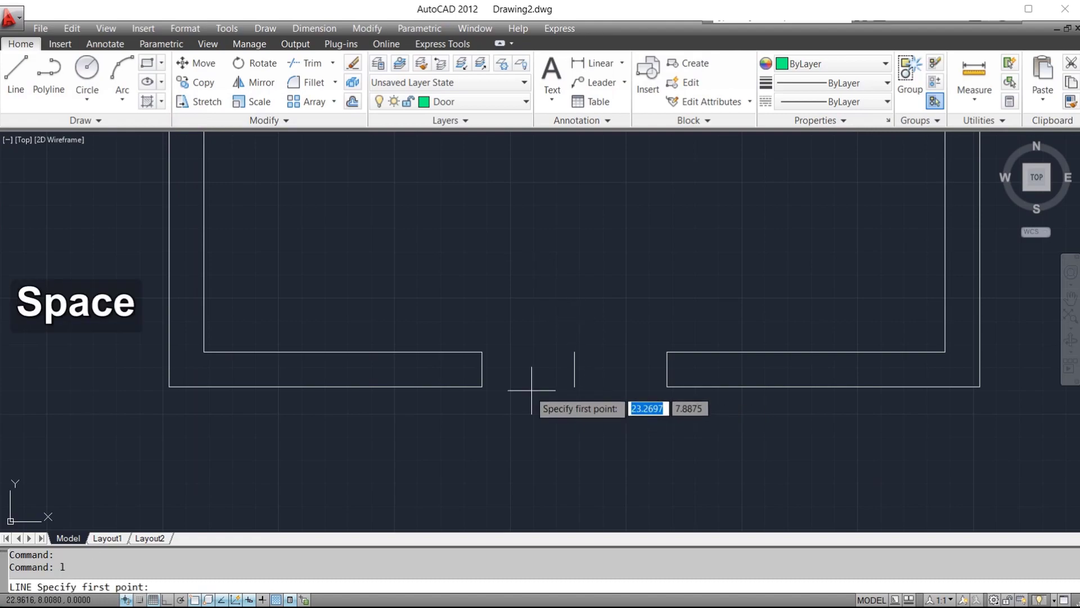
pyautogui.click(482, 370)
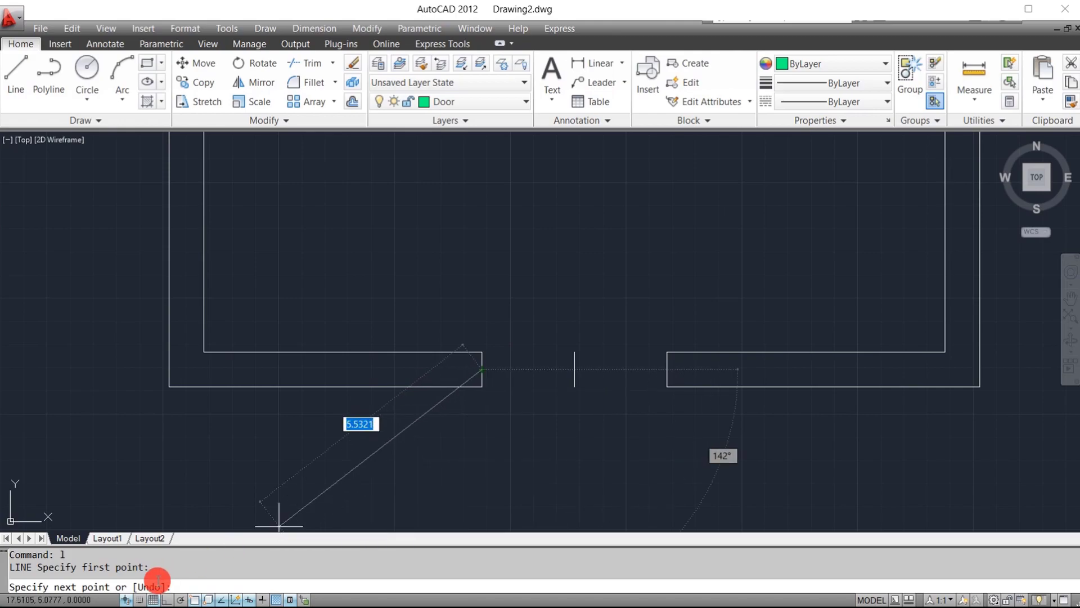
pyautogui.click(167, 599)
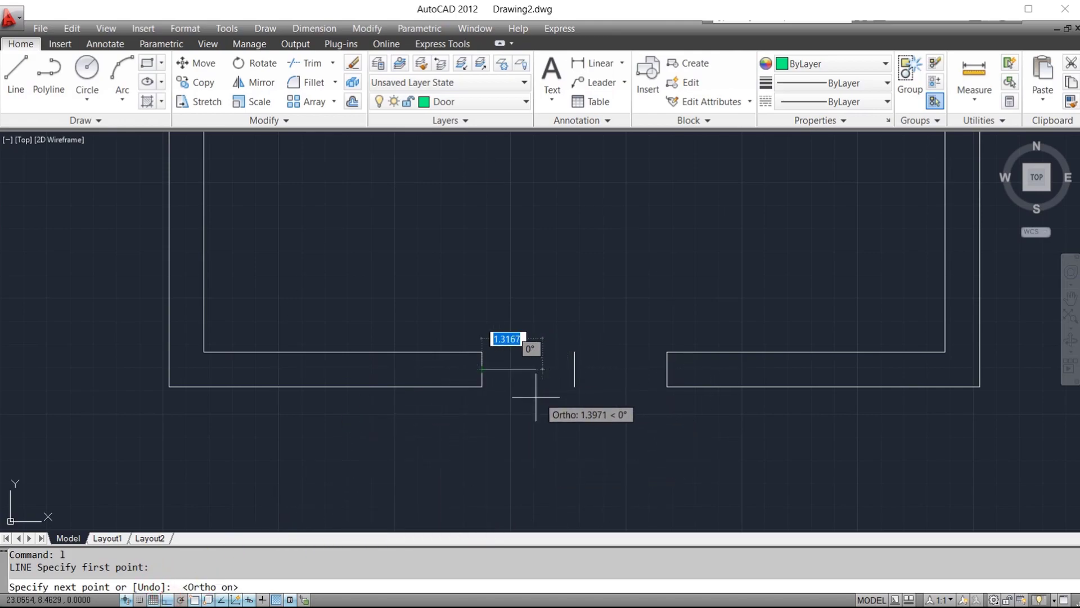
pyautogui.write('0.25')
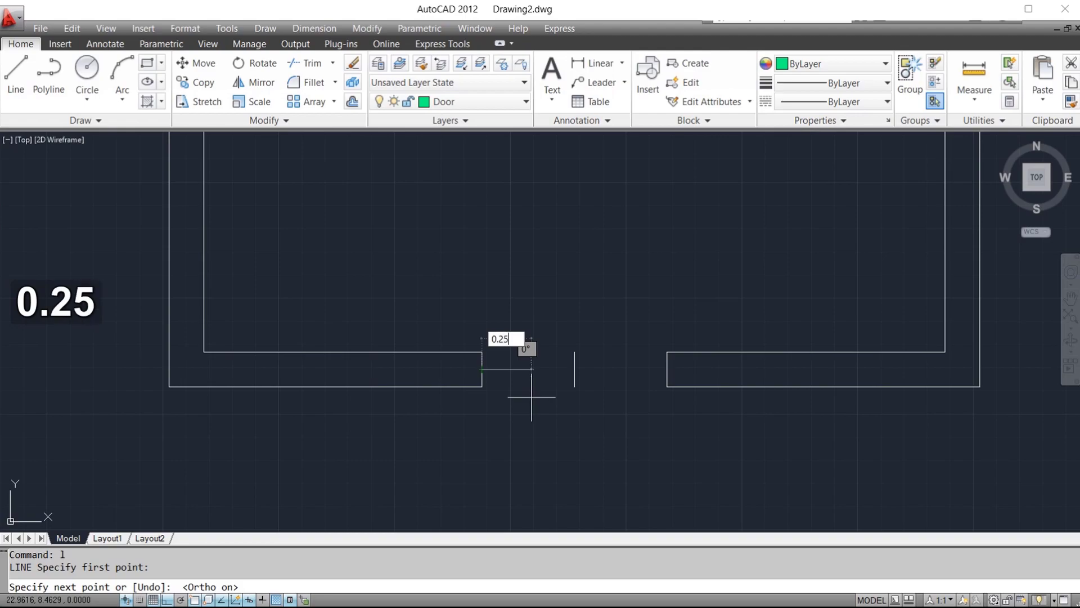
pyautogui.press('space')
pyautogui.press('space')
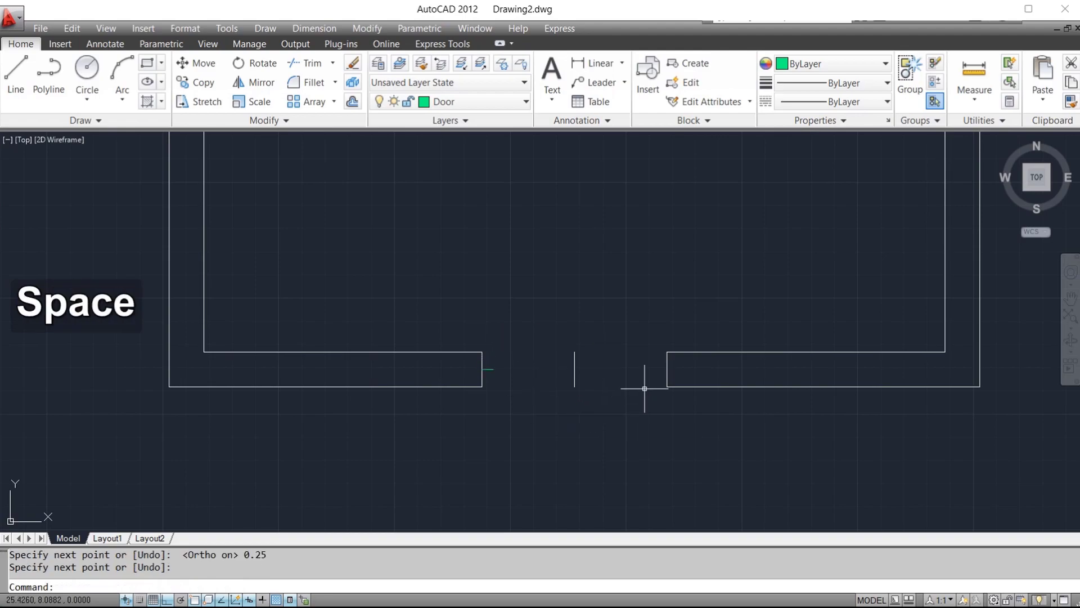
# Draw a 0.25-unit horizontal line from the midpoint of the opening's right edge into the opening
pyautogui.click(667, 369)
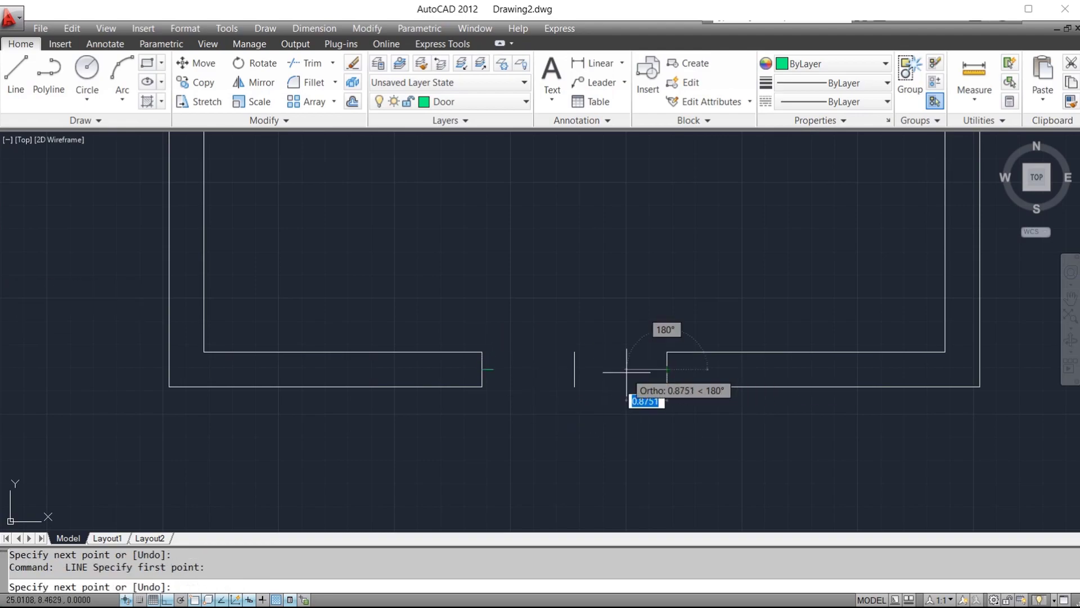
pyautogui.write('0.2')
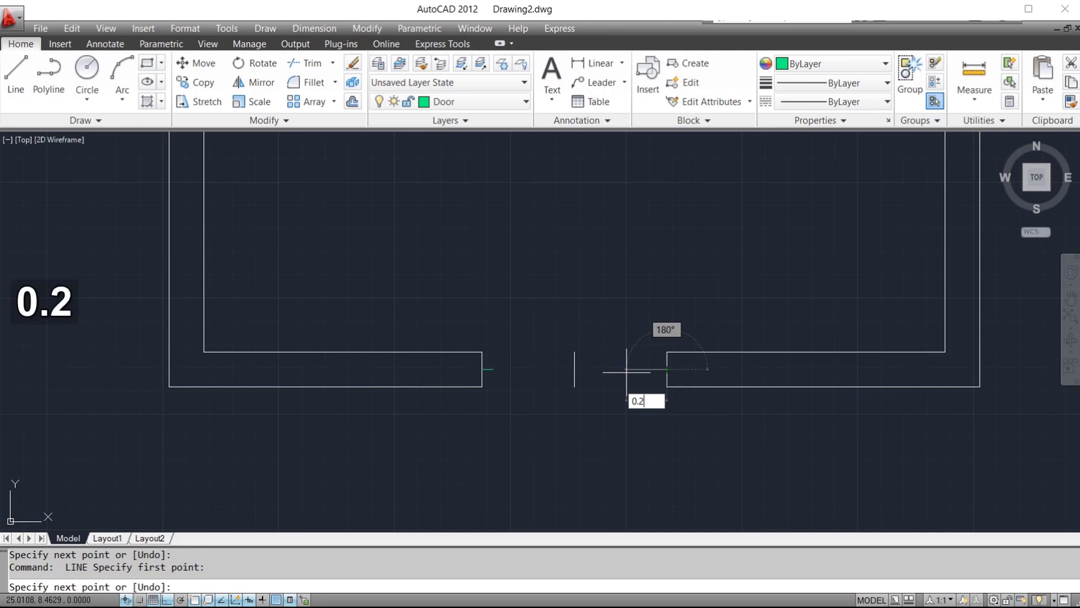
pyautogui.write('5')
pyautogui.press('space')
pyautogui.press('Escape')
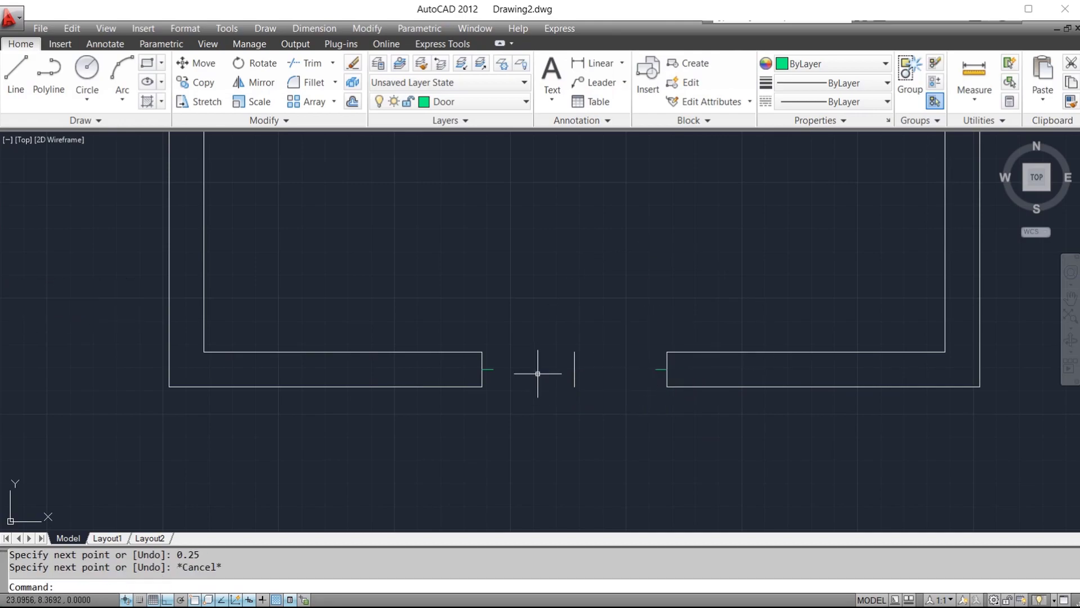
# Draw a vertical line up into the room from the inner end of each 0.25-unit line
pyautogui.write('l')
pyautogui.press('space')
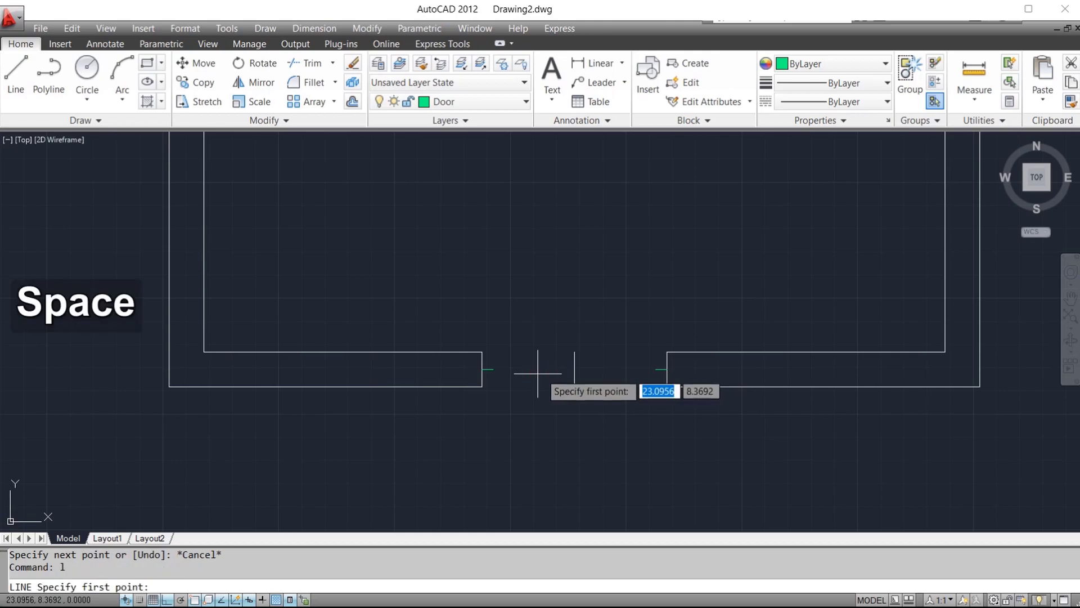
pyautogui.click(655, 369)
pyautogui.click(656, 169)
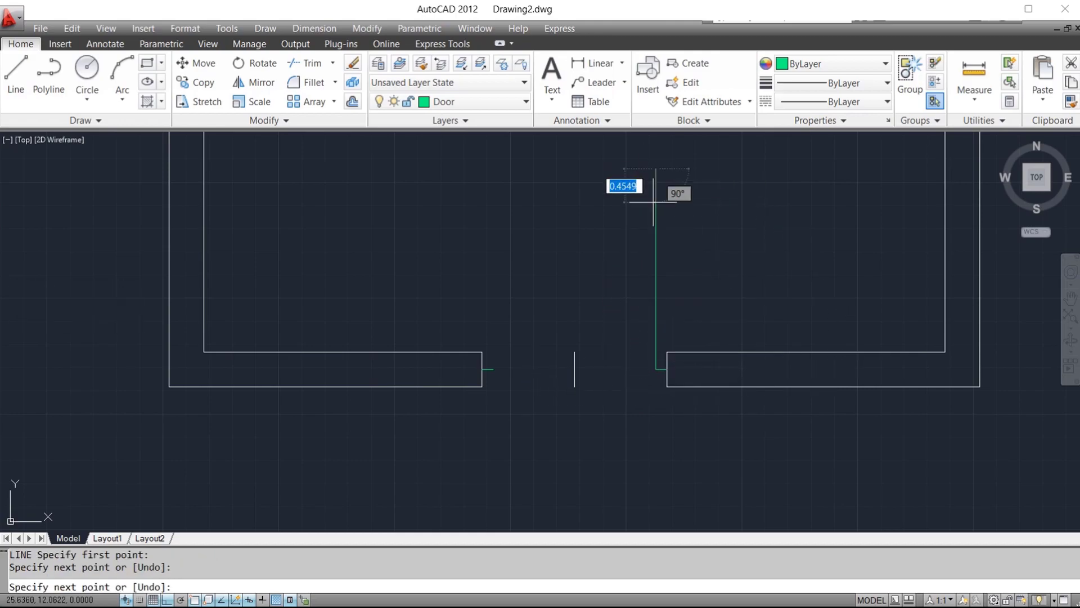
pyautogui.press('space')
pyautogui.press('space')
pyautogui.click(493, 369)
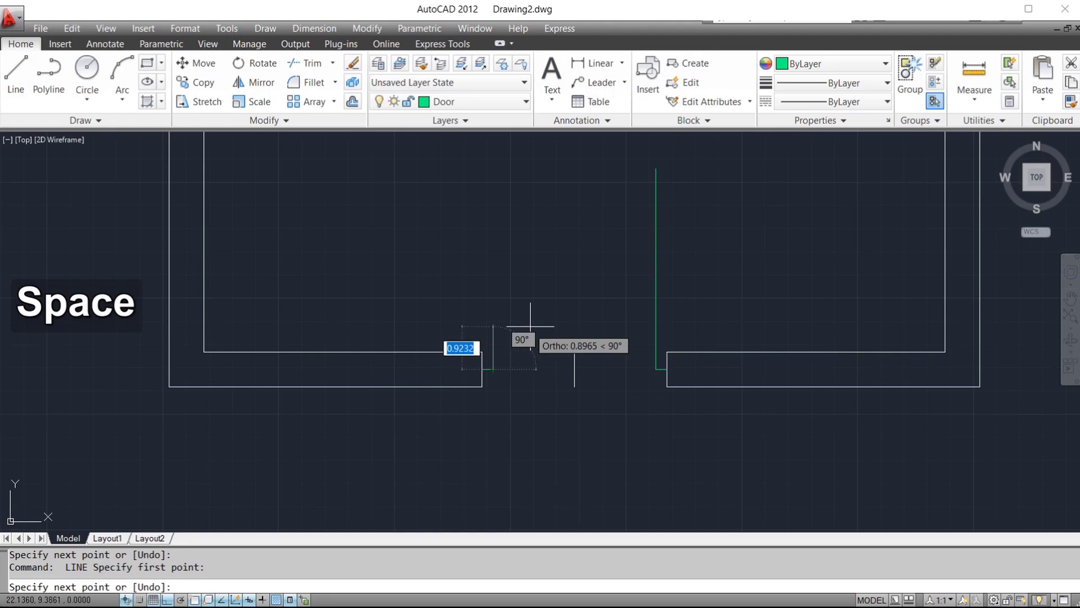
pyautogui.click(503, 180)
pyautogui.press('Escape')
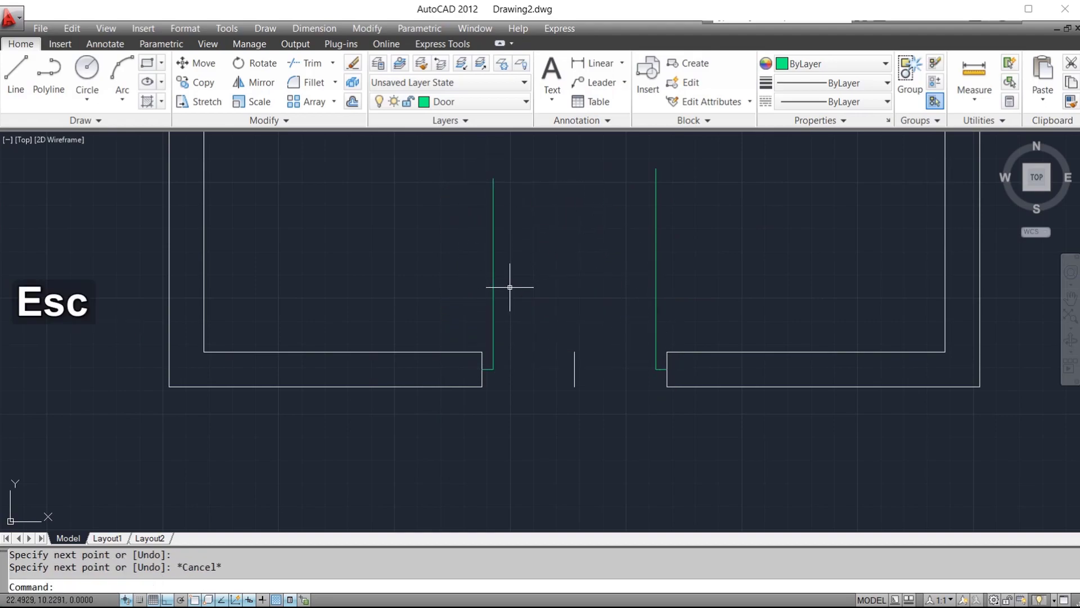
# Draw two circles centred on the lower ends of the vertical lines, each with its radius reaching the short centre line
pyautogui.write('c')
pyautogui.press('space')
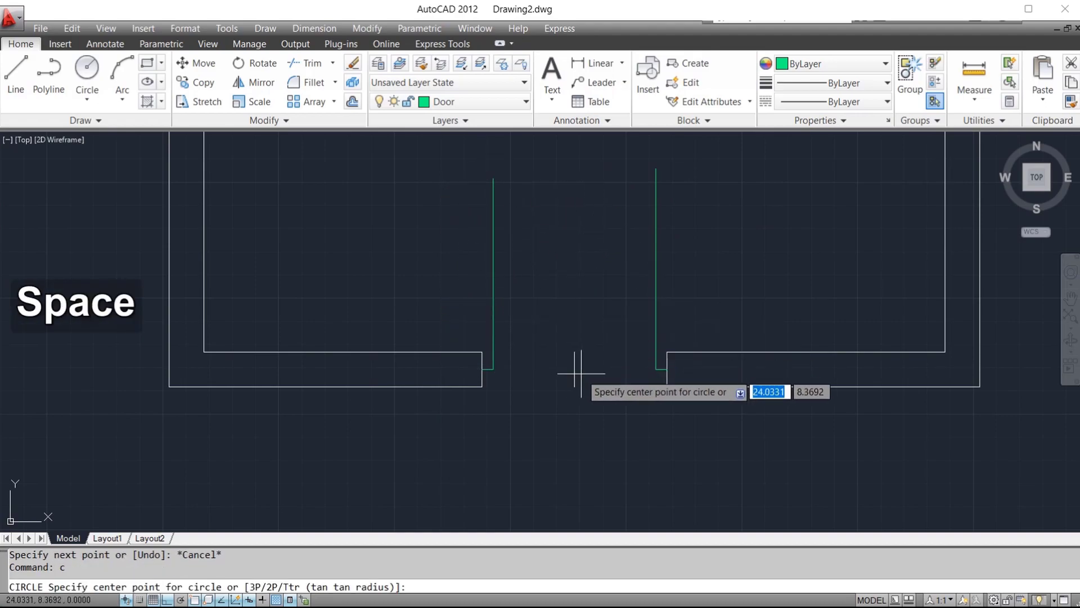
pyautogui.click(655, 369)
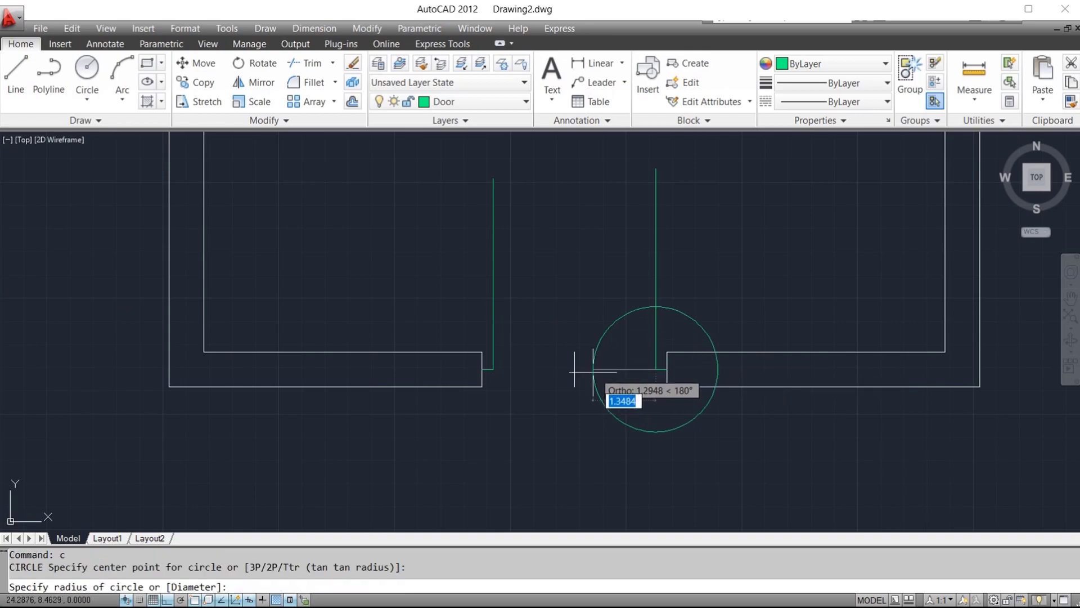
pyautogui.click(575, 369)
pyautogui.press('space')
pyautogui.press('space')
pyautogui.click(492, 369)
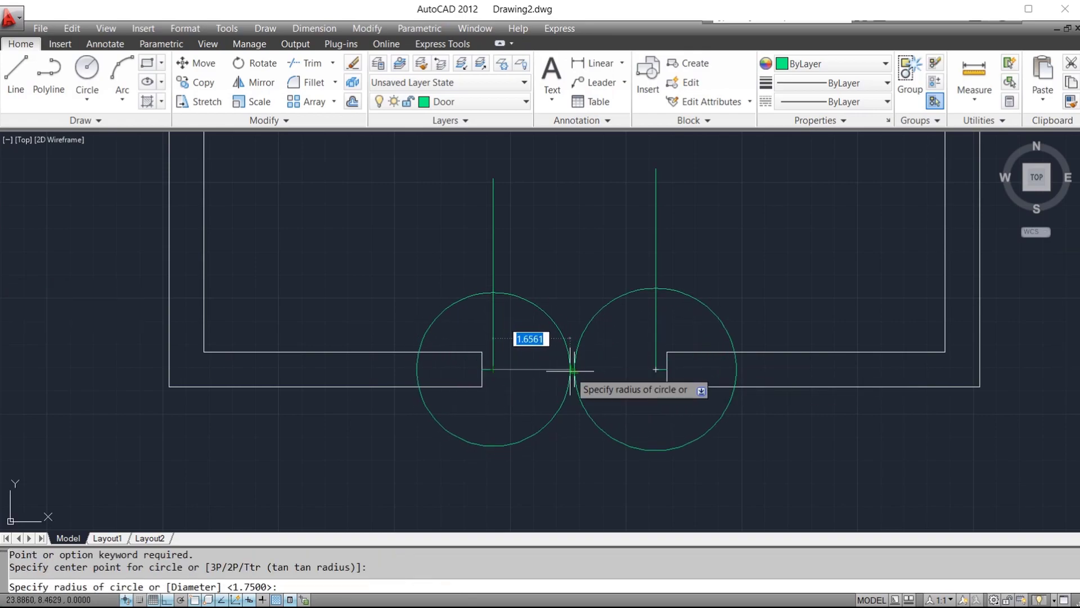
pyautogui.click(574, 369)
pyautogui.press('Escape')
# Trim the circles and vertical lines to form two door leaves with quarter-circle swings into the room
pyautogui.write('tr')
pyautogui.press('space')
pyautogui.press('space')
pyautogui.click(503, 234)
pyautogui.click(461, 249)
pyautogui.click(741, 231)
pyautogui.click(612, 268)
pyautogui.click(749, 295)
pyautogui.click(677, 320)
pyautogui.click(466, 319)
pyautogui.click(450, 272)
pyautogui.click(590, 400)
pyautogui.click(560, 407)
pyautogui.press('Escape')
# Erase the leftover circle pieces and the short centre line around the door opening
pyautogui.click(762, 368)
pyautogui.click(716, 377)
pyautogui.write('e')
pyautogui.press('space')
pyautogui.click(497, 368)
pyautogui.click(397, 366)
pyautogui.write('e')
pyautogui.press('space')
pyautogui.click(543, 332)
pyautogui.click(608, 425)
pyautogui.write('e')
pyautogui.press('space')
# Make Windows the current layer and draw a rectangle with length 0.75 and width 4 outside the room's right wall
pyautogui.scroll(-4, 552, 267)
pyautogui.scroll(1, 550, 274)
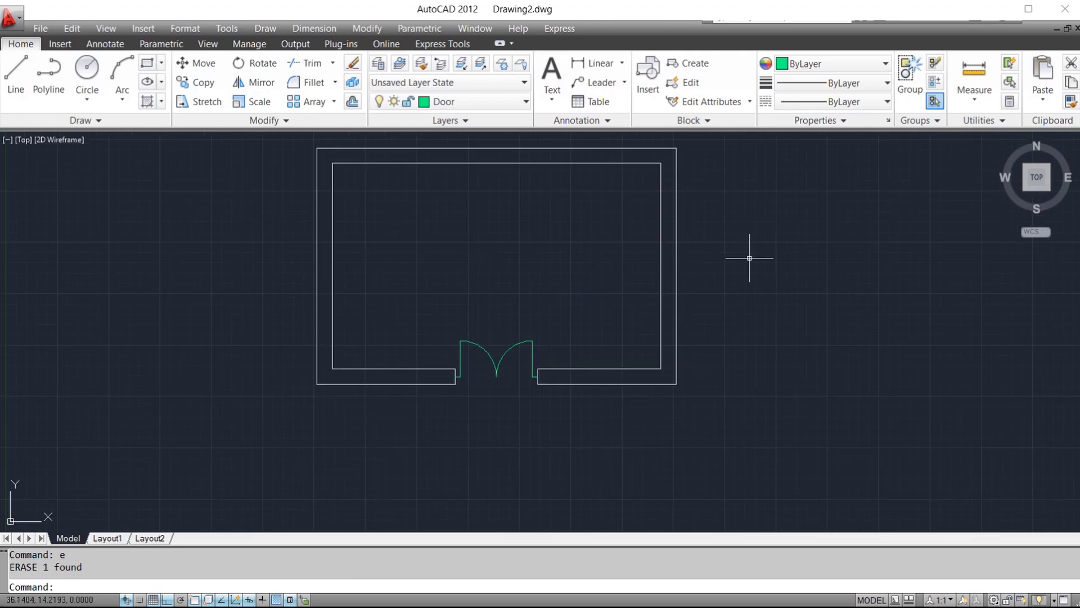
pyautogui.click(478, 98)
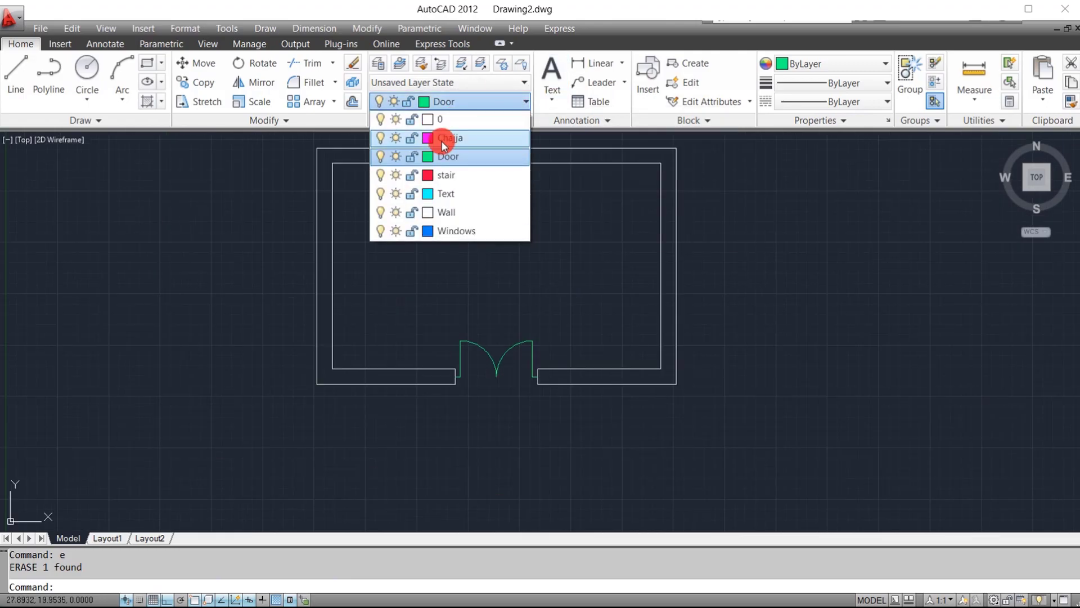
pyautogui.click(468, 230)
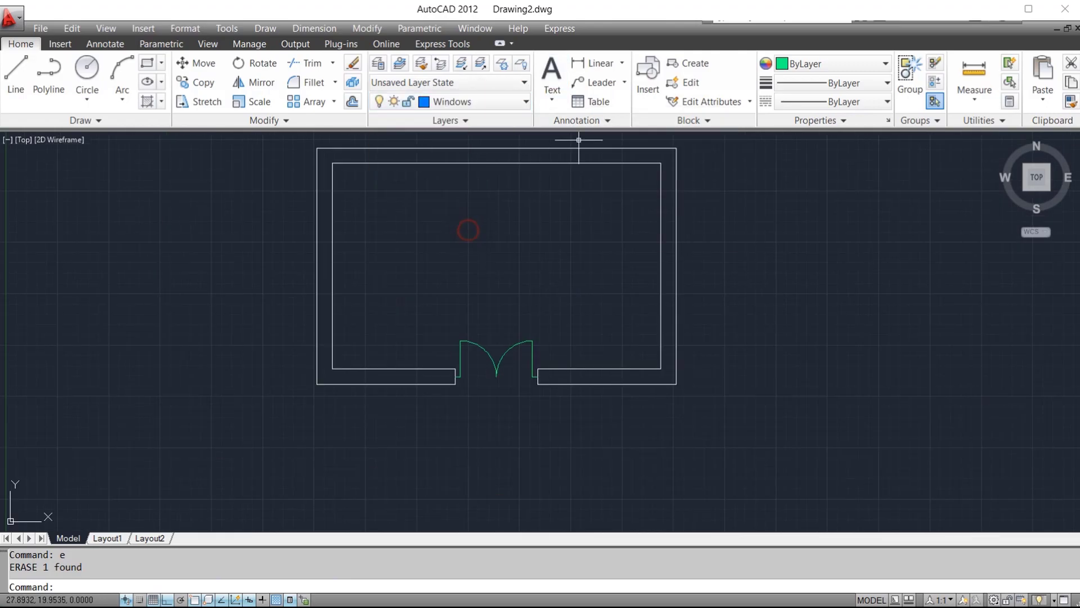
pyautogui.write('rec')
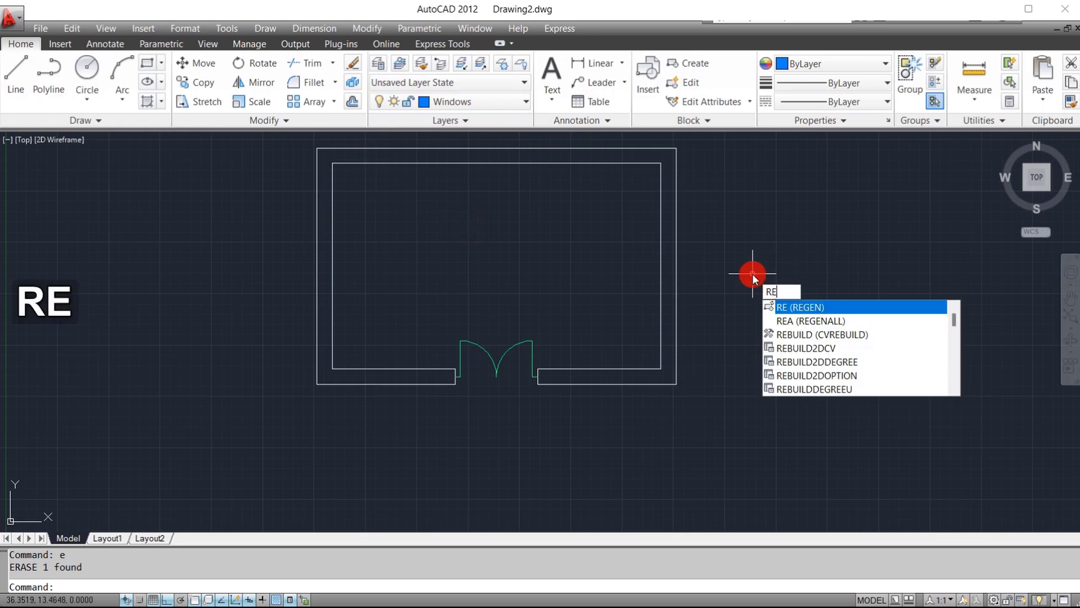
pyautogui.press('Return')
pyautogui.click(736, 226)
pyautogui.write('d')
pyautogui.press('space')
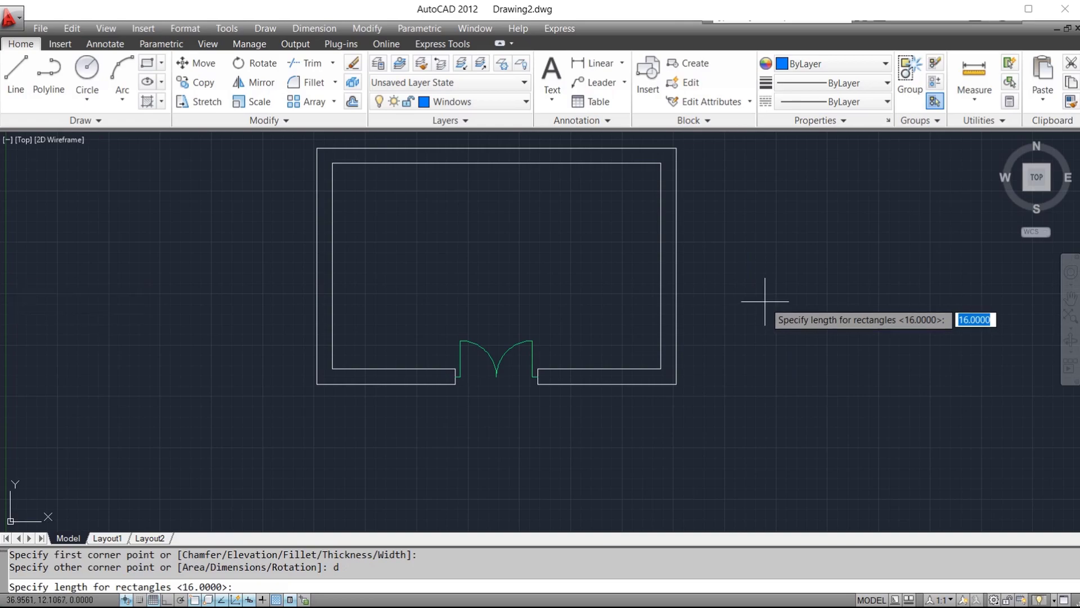
pyautogui.write('0.74')
pyautogui.press('BackSpace')
pyautogui.write('5')
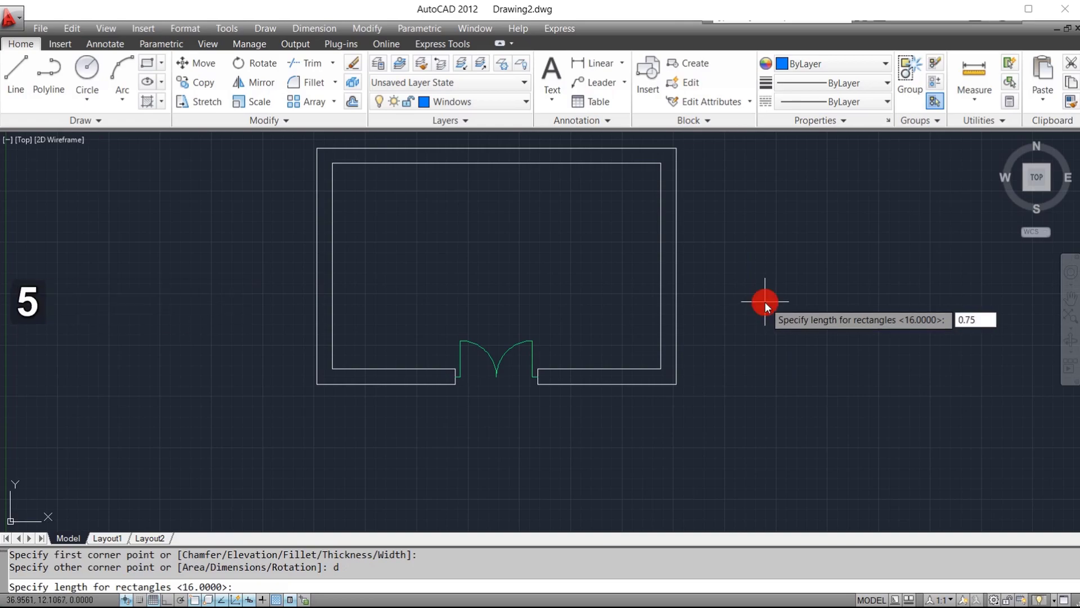
pyautogui.press('space')
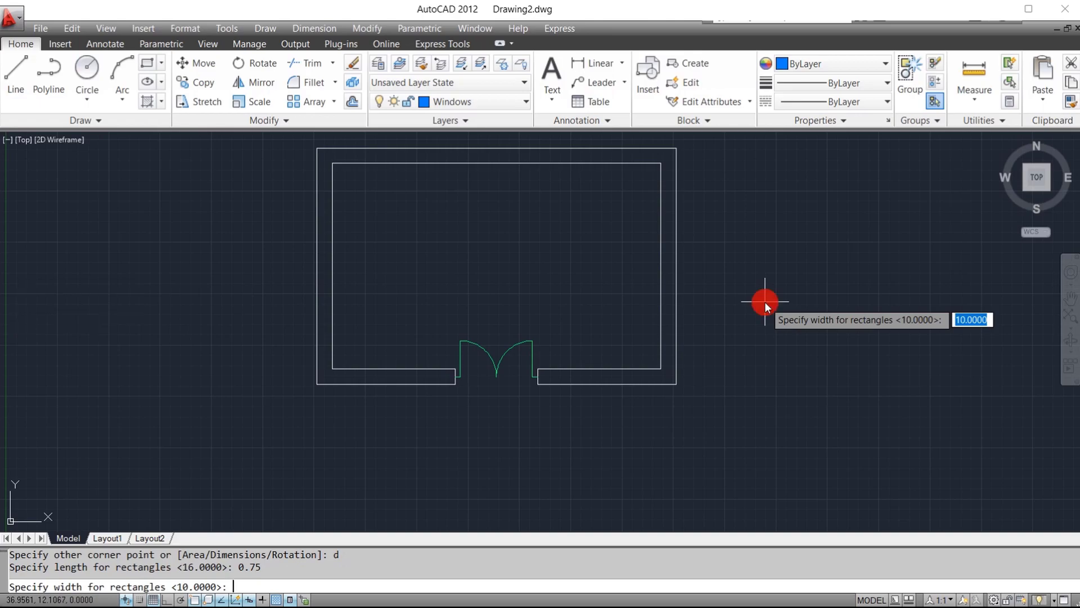
pyautogui.write('4')
pyautogui.press('space')
pyautogui.press('Escape')
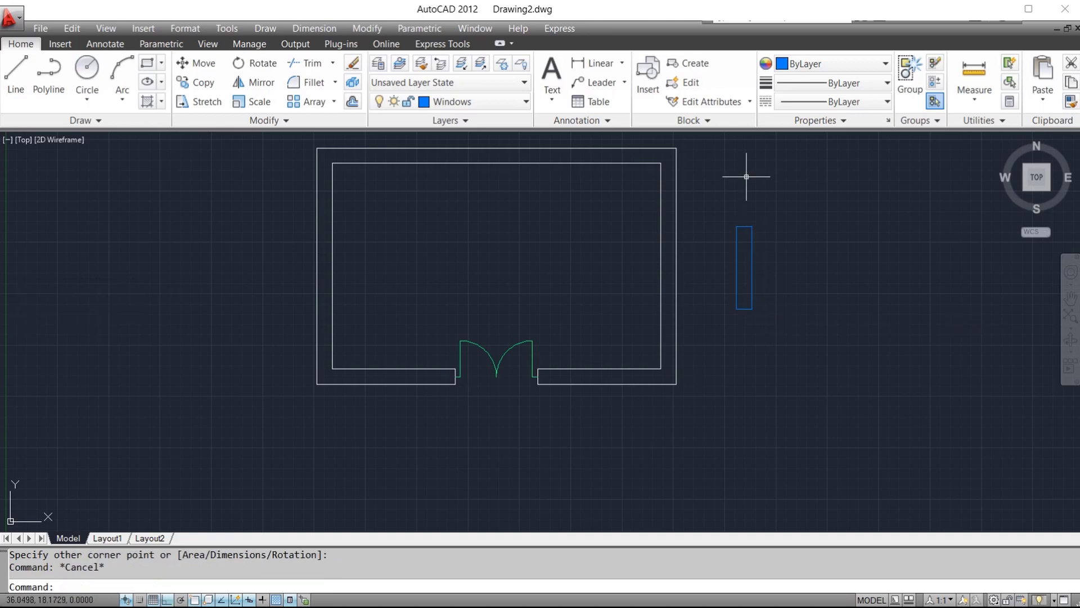
# Explode the window rectangle into separate lines
pyautogui.click(777, 196)
pyautogui.click(694, 354)
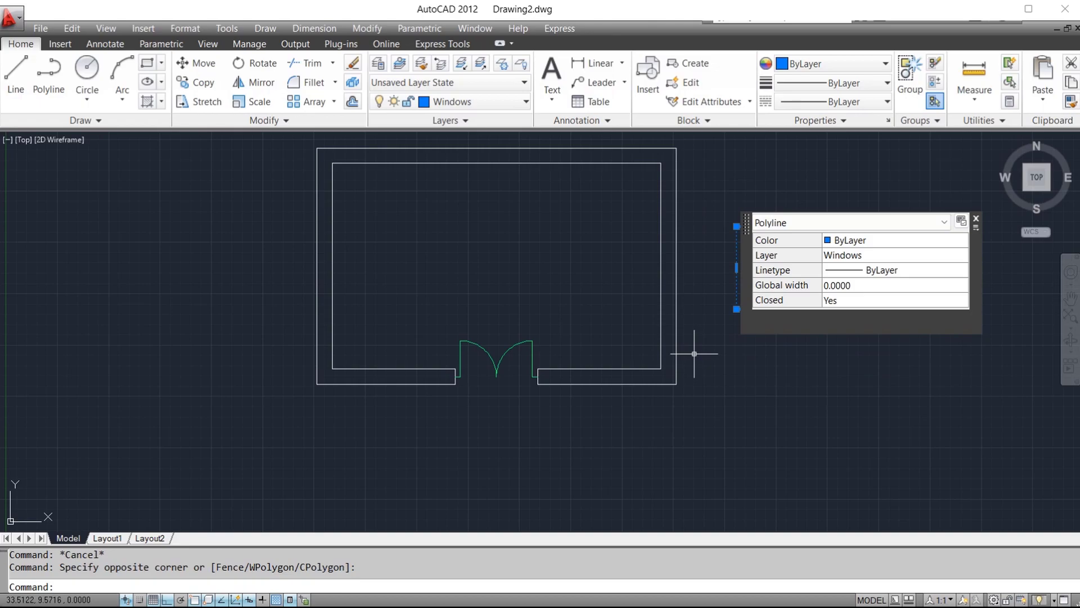
pyautogui.write('x')
pyautogui.press('space')
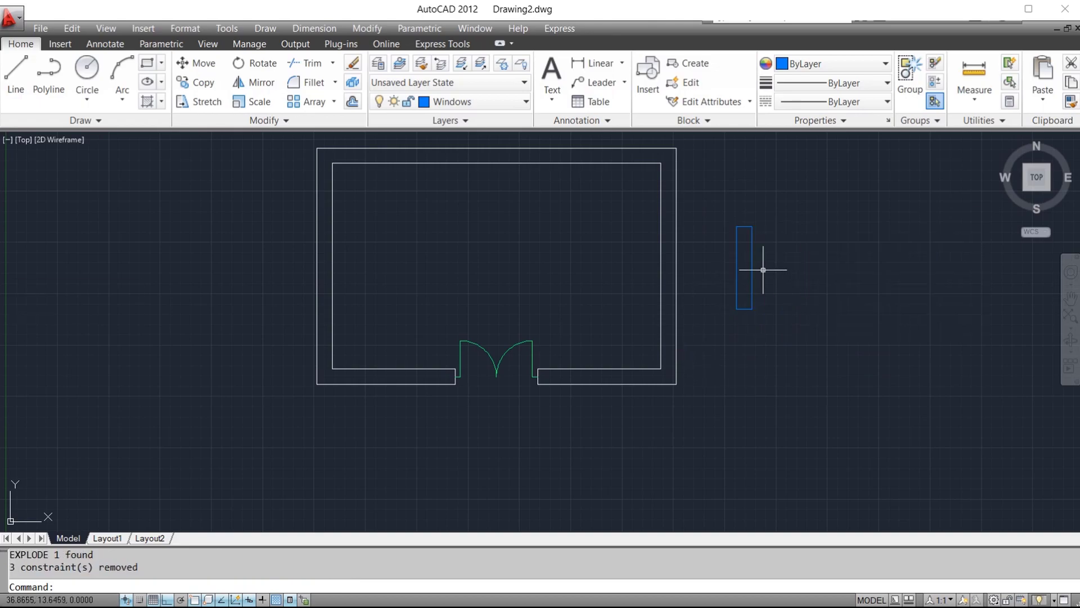
# Offset both long sides of the window rectangle 0.5 units inward
pyautogui.write('o')
pyautogui.press('space')
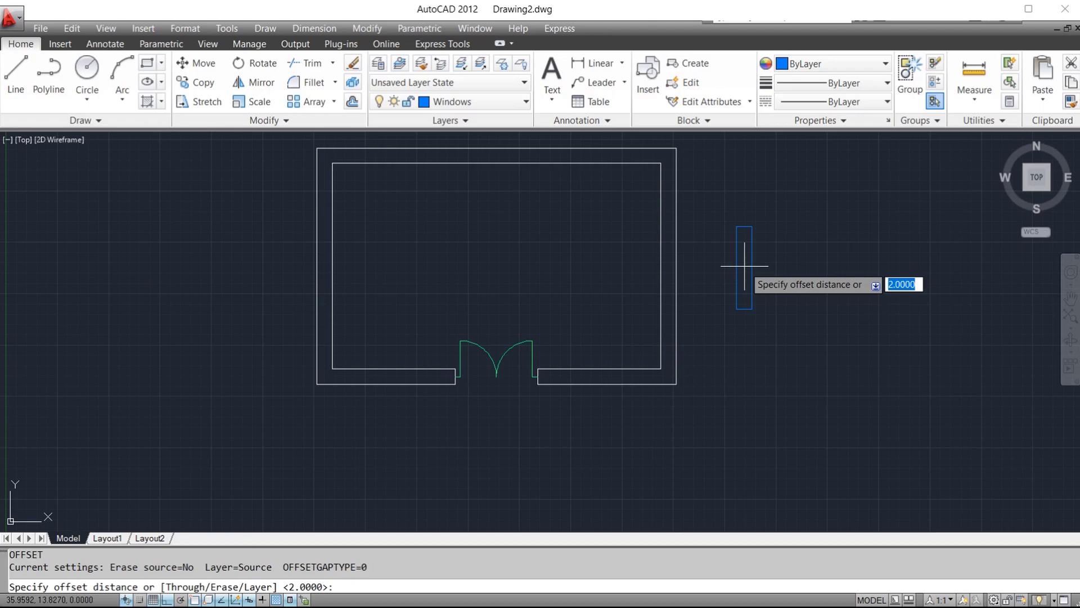
pyautogui.write('0.')
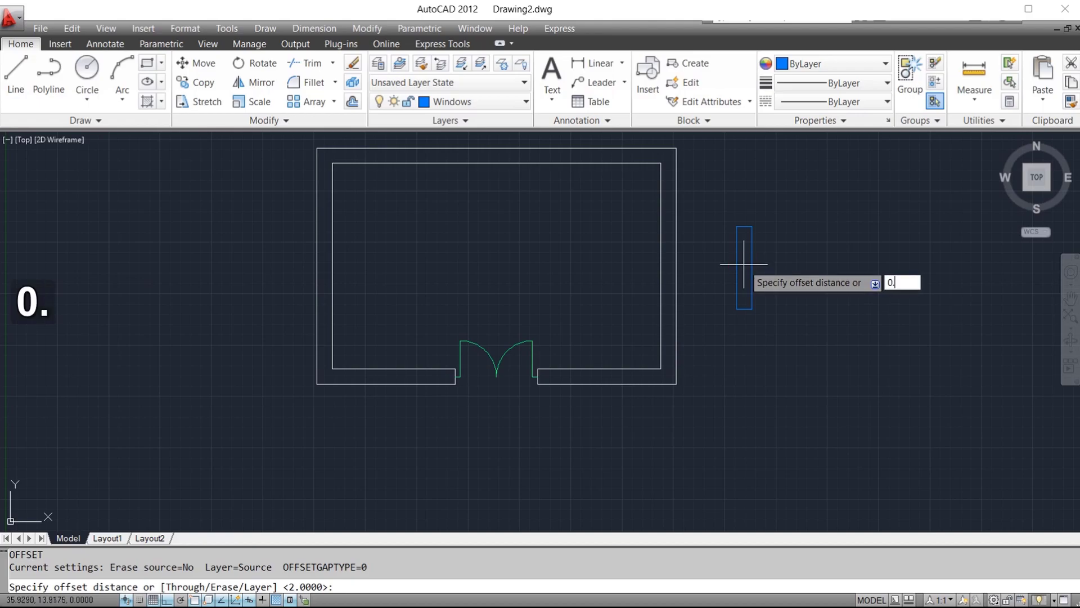
pyautogui.press('space')
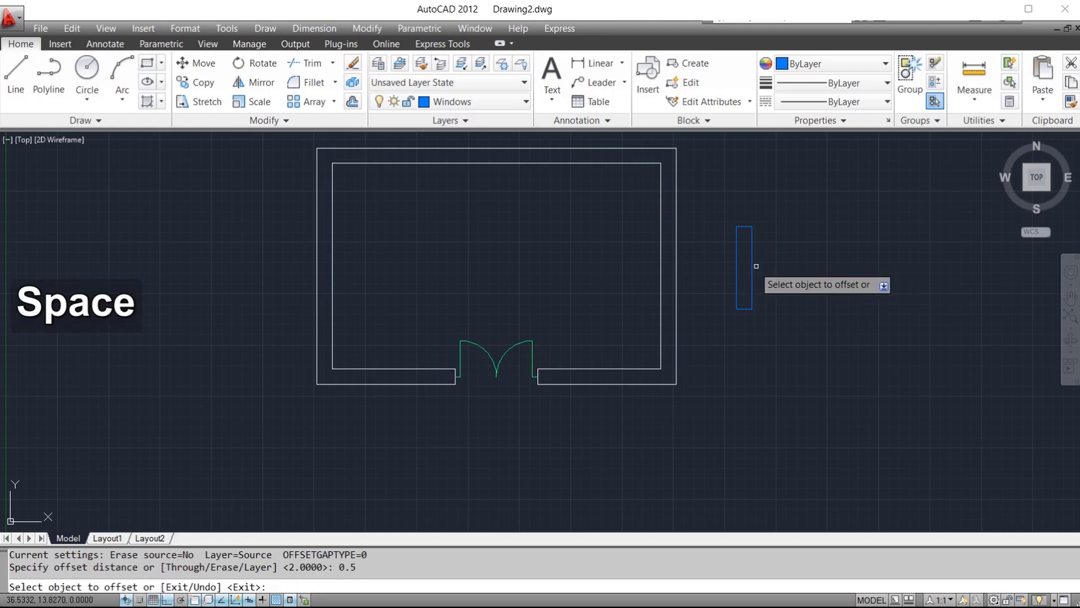
pyautogui.click(752, 267)
pyautogui.click(741, 267)
pyautogui.scroll(3, 715, 283)
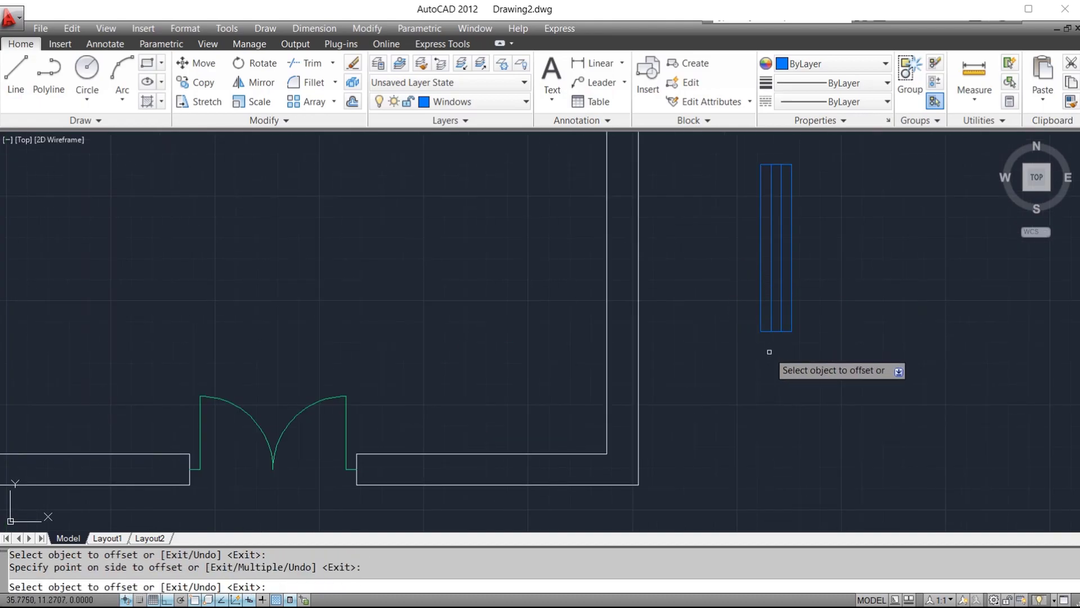
# Offset the window's right long side 0.6 units outward, away from the room
pyautogui.press('Escape')
pyautogui.scroll(-3, 793, 224)
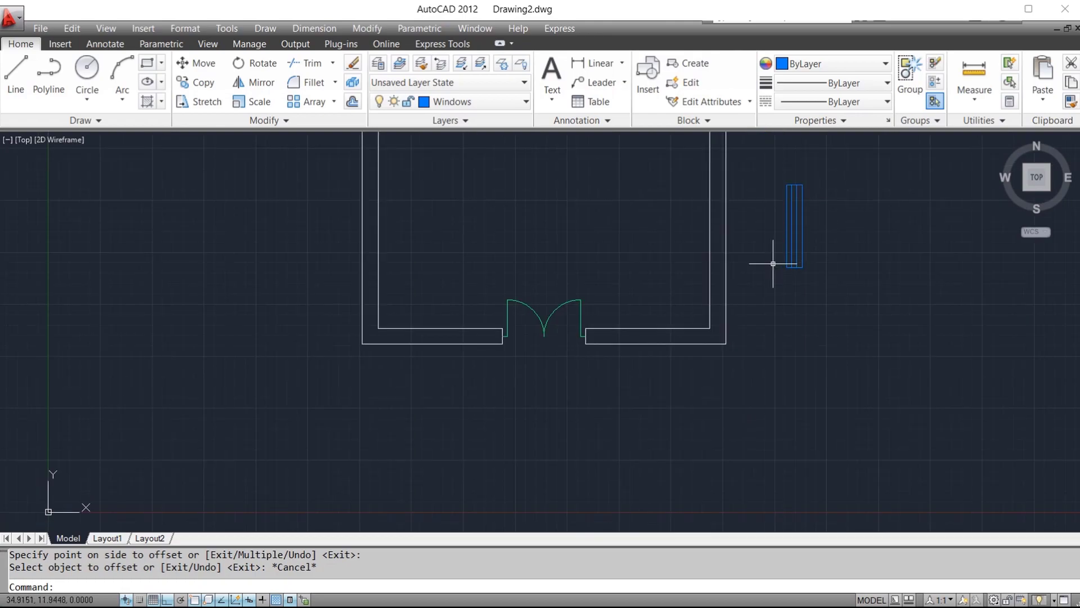
pyautogui.write('l')
pyautogui.press('Escape')
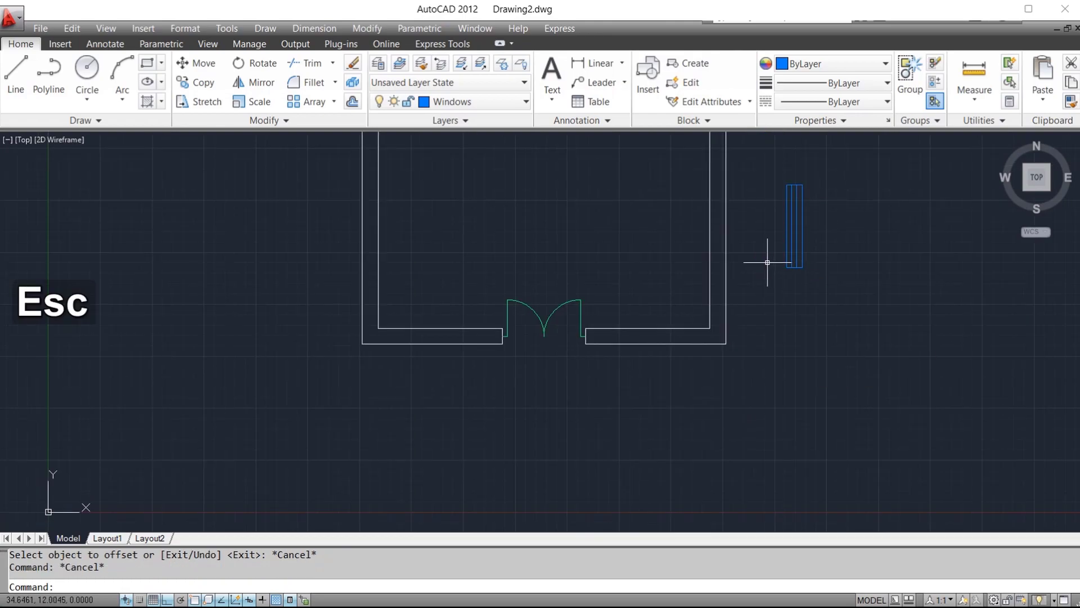
pyautogui.write('o')
pyautogui.press('space')
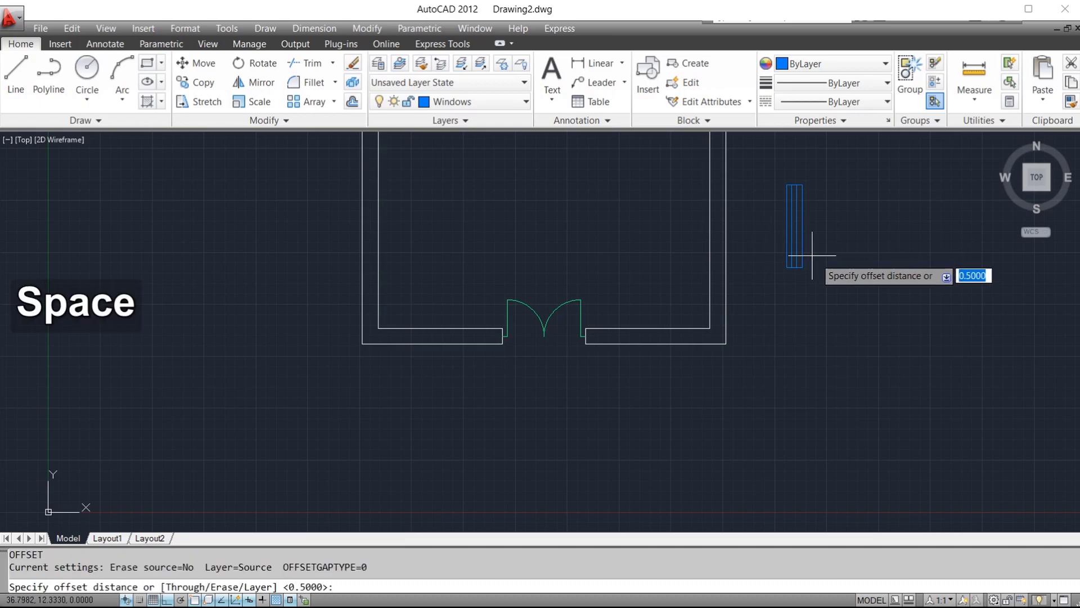
pyautogui.write('0.6')
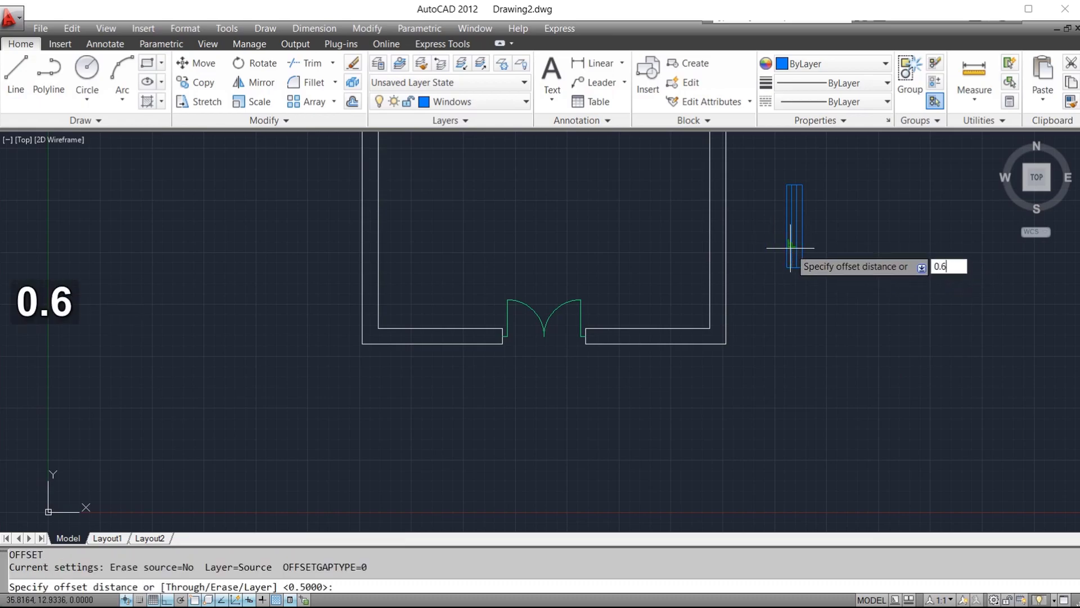
pyautogui.press('space')
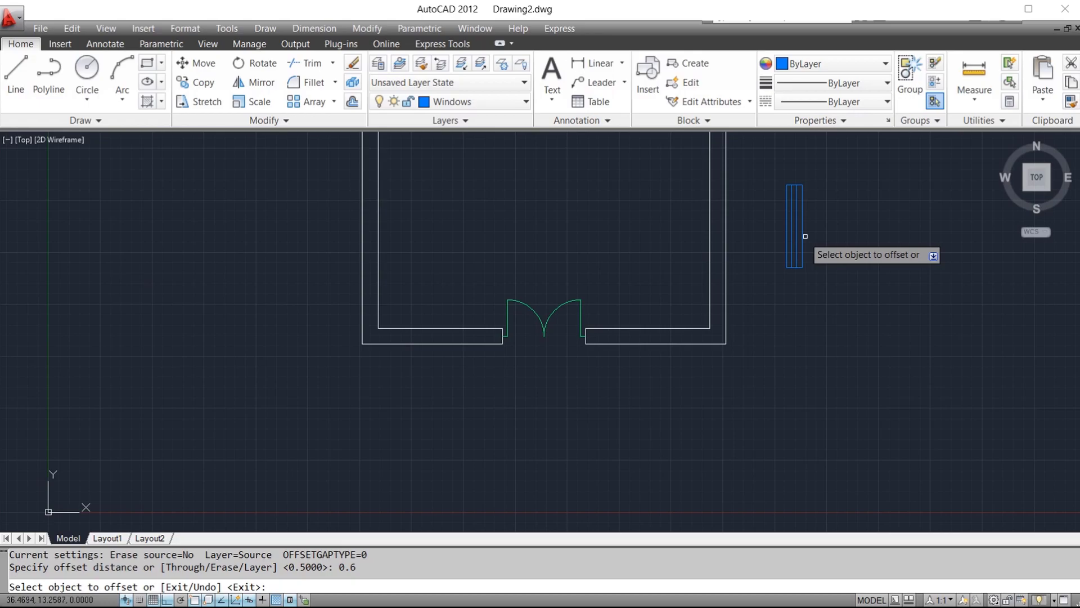
pyautogui.click(794, 248)
pyautogui.click(865, 235)
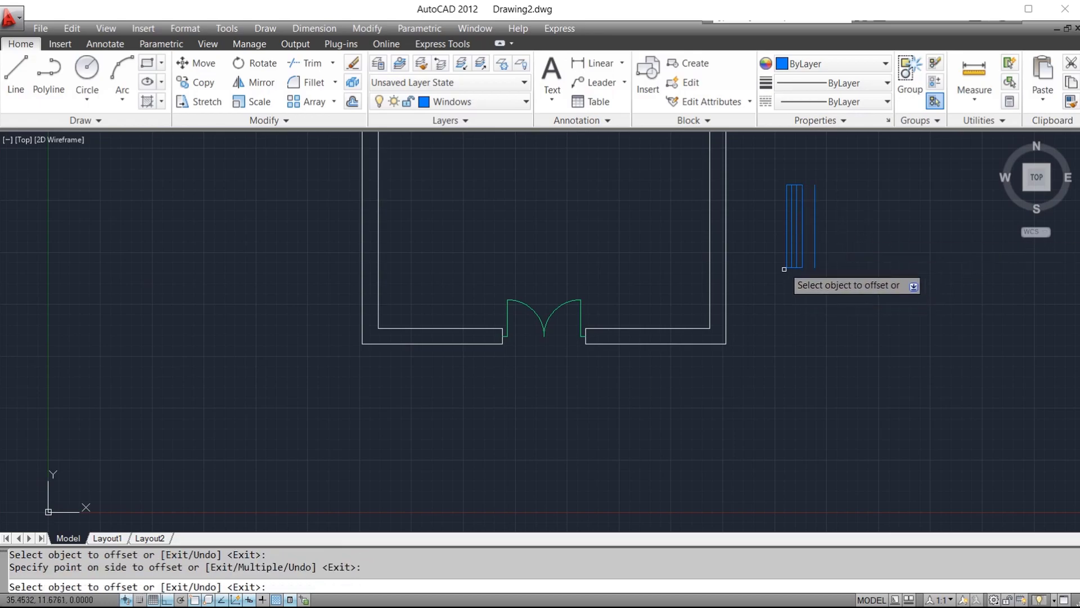
pyautogui.press('Escape')
# Put the new line beside the window on the Chajja layer
pyautogui.click(826, 220)
pyautogui.click(808, 228)
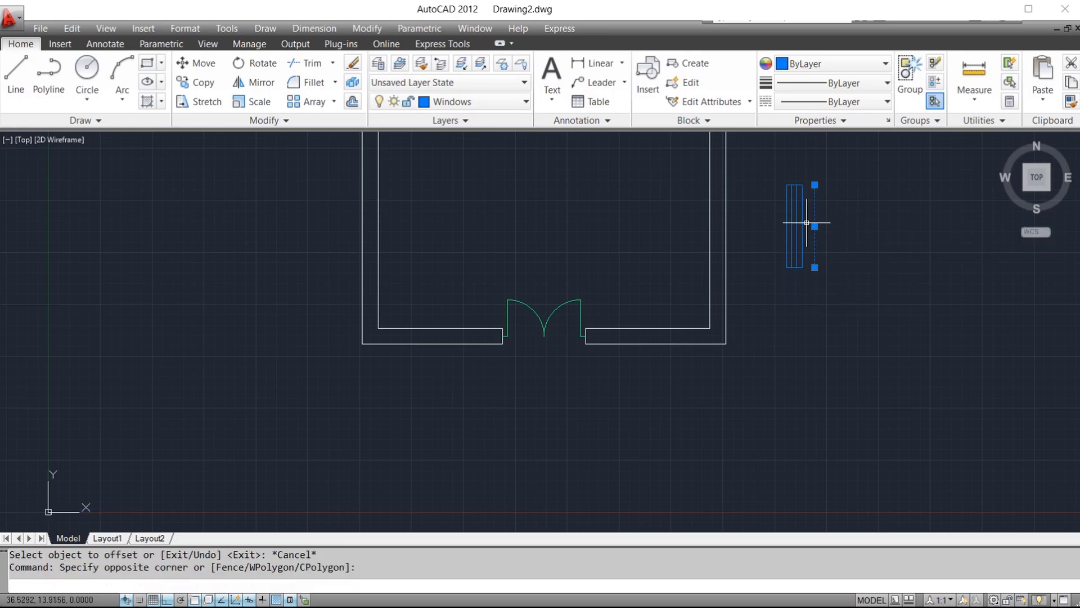
pyautogui.click(473, 106)
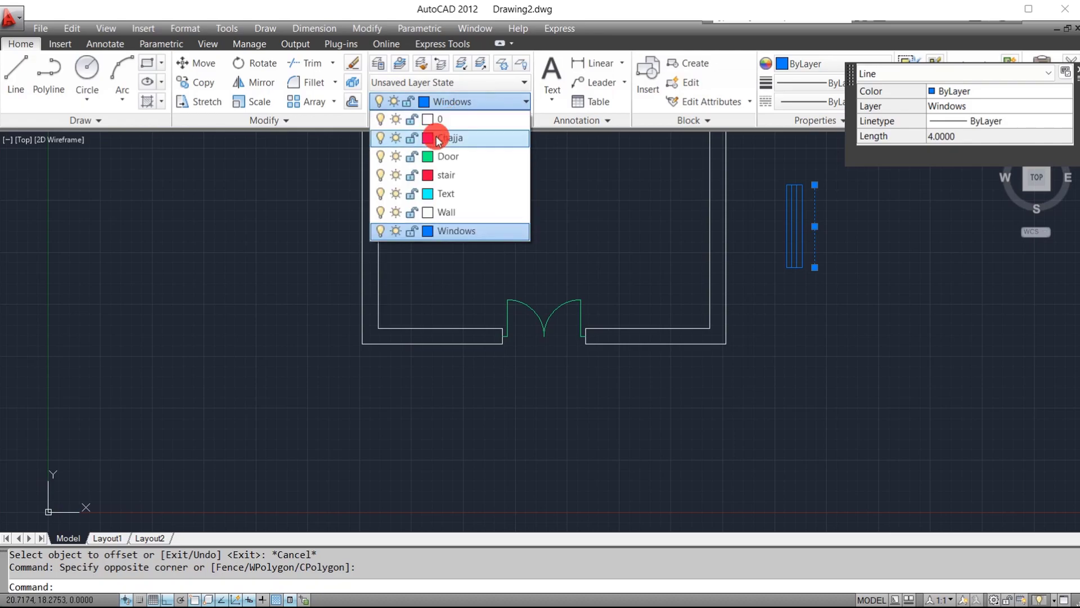
pyautogui.click(442, 138)
pyautogui.press('Escape')
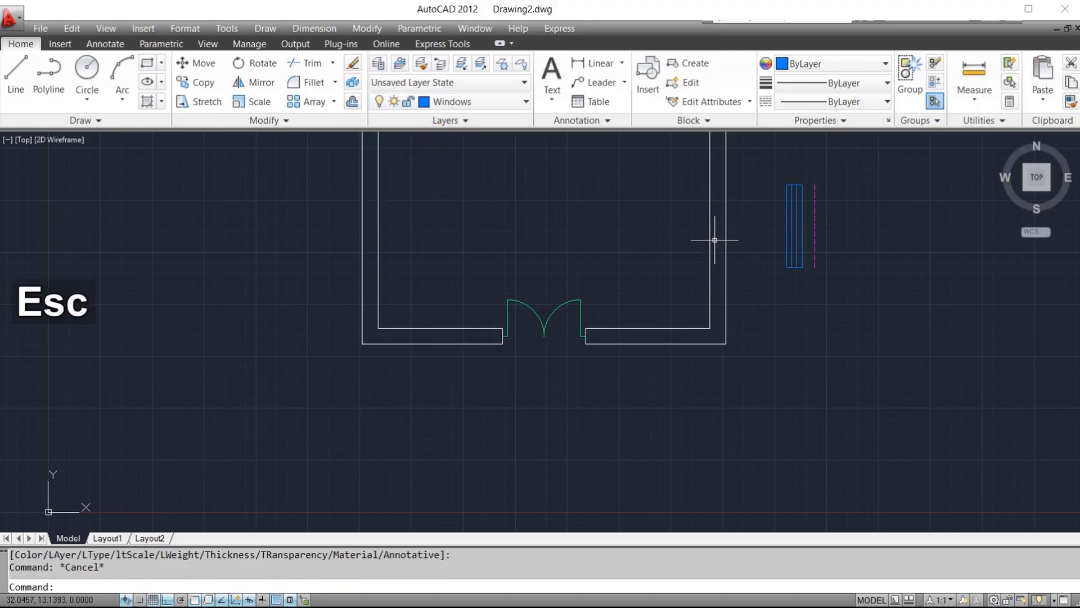
# Offset the window's lower short side 0.5 units downward
pyautogui.scroll(5, 795, 290)
pyautogui.write('0')
pyautogui.press('space')
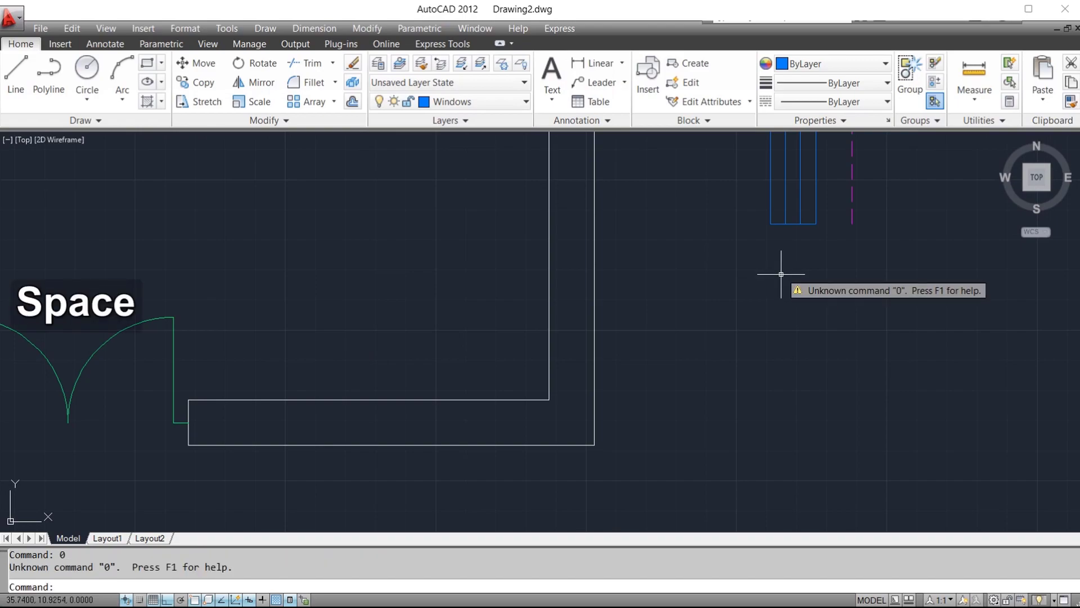
pyautogui.write('o')
pyautogui.click(805, 224)
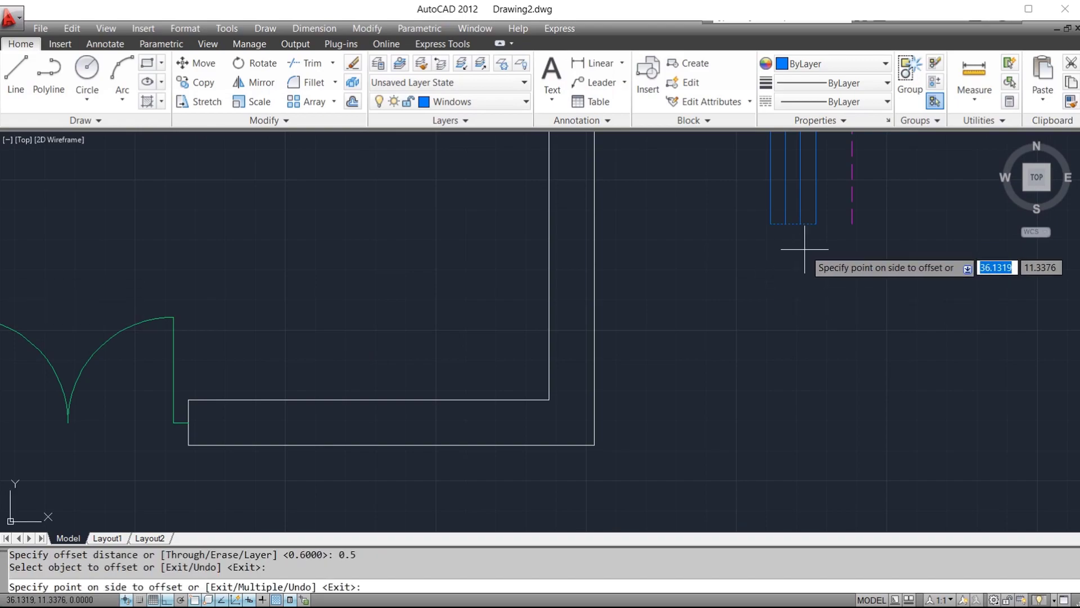
pyautogui.click(806, 263)
pyautogui.press('Escape')
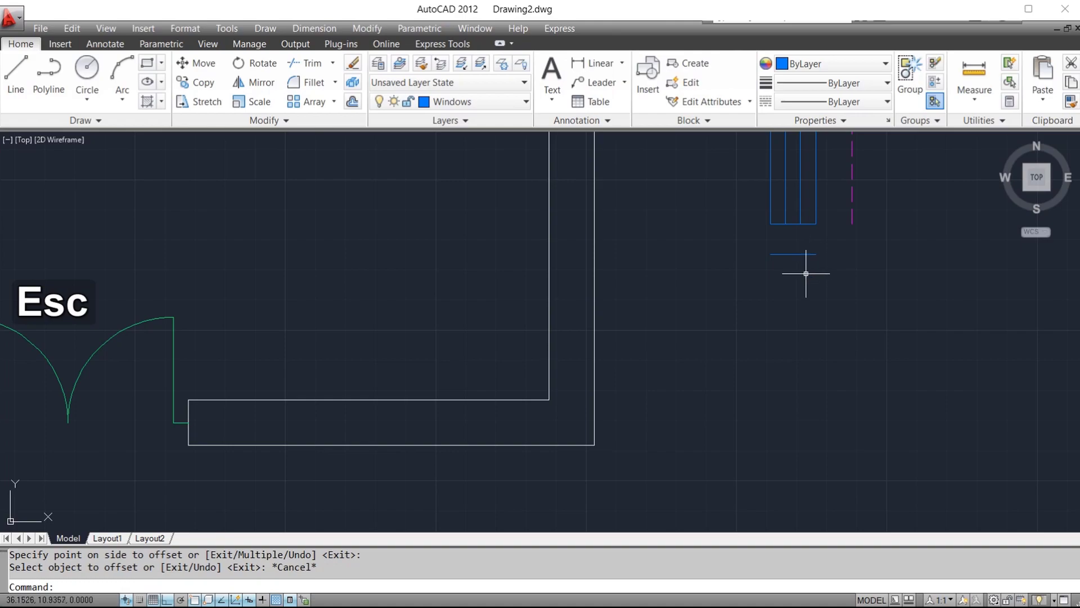
# Offset the window's upper short side 0.5 units upward
pyautogui.press('space')
pyautogui.press('space')
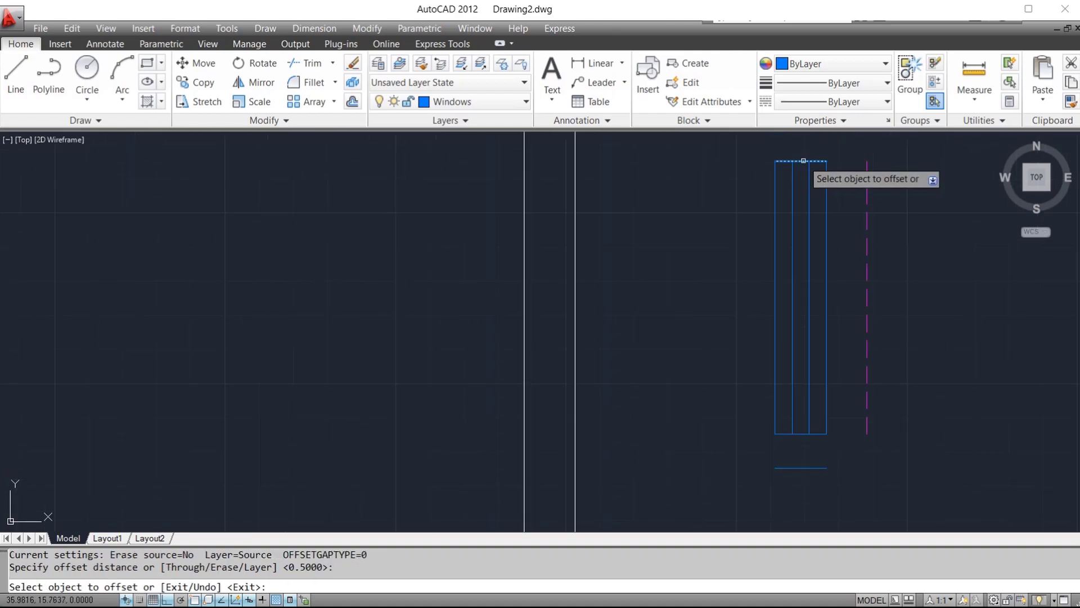
pyautogui.click(804, 161)
pyautogui.click(813, 240)
pyautogui.scroll(-4, 809, 243)
pyautogui.scroll(5, 801, 173)
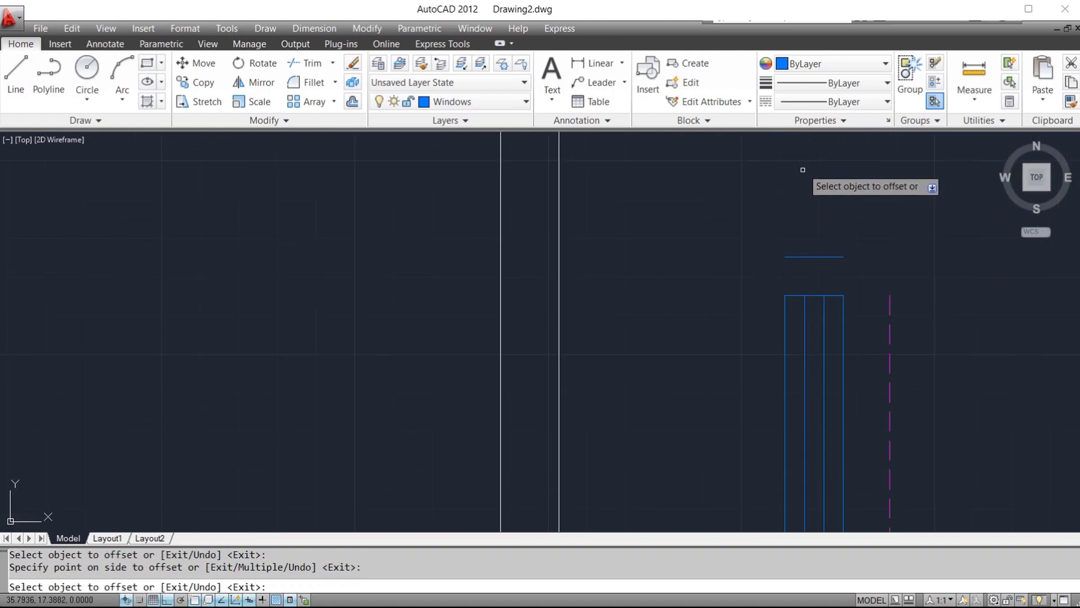
pyautogui.press('Escape')
# Put both short offset lines, above and below the window, on the Chajja layer
pyautogui.click(814, 257)
pyautogui.scroll(-8, 789, 269)
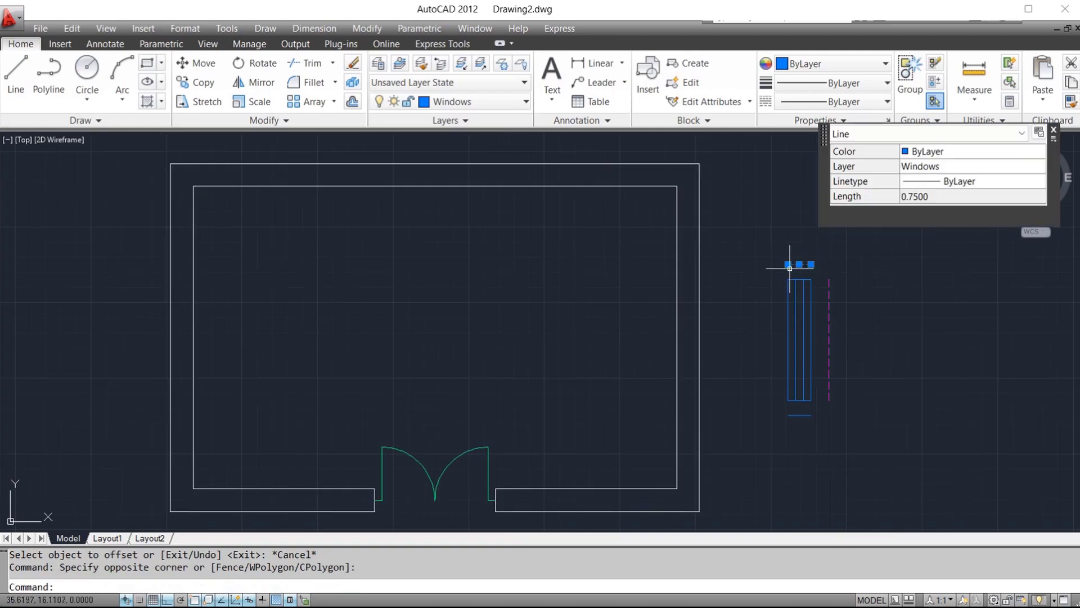
pyautogui.scroll(6, 803, 361)
pyautogui.click(810, 334)
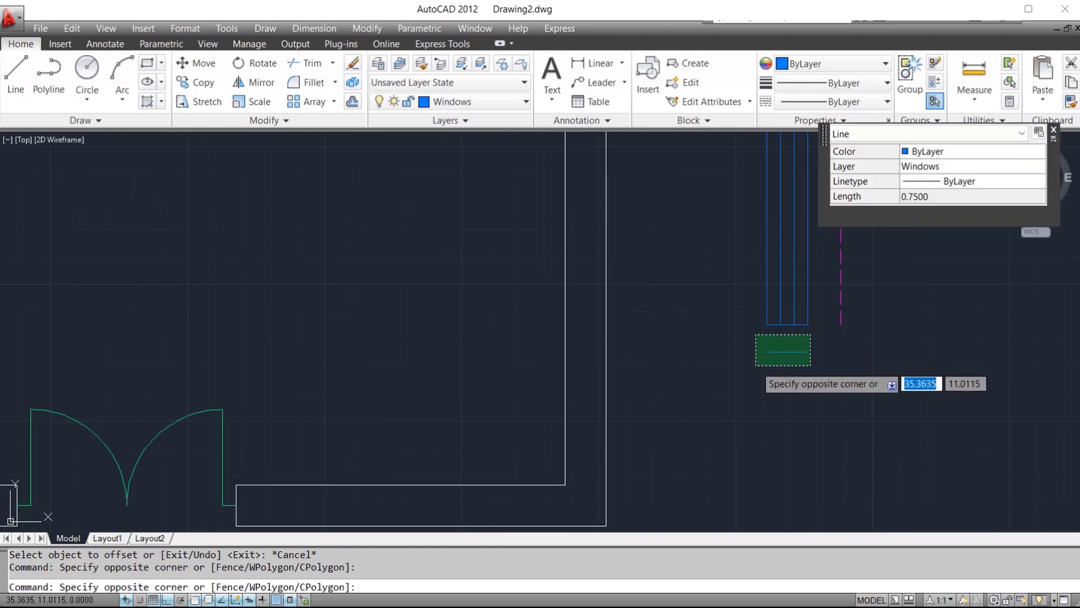
pyautogui.click(756, 364)
pyautogui.click(447, 101)
pyautogui.click(465, 136)
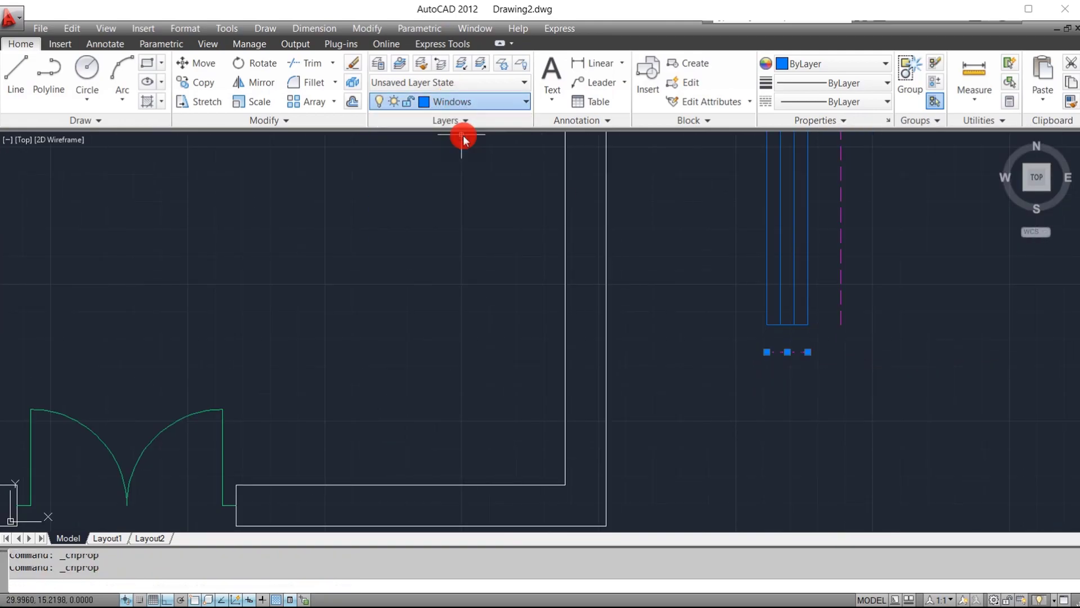
pyautogui.press('Escape')
# Stretch the lower end of the long chajja line straight down past the lower short chajja line
pyautogui.scroll(3, 826, 361)
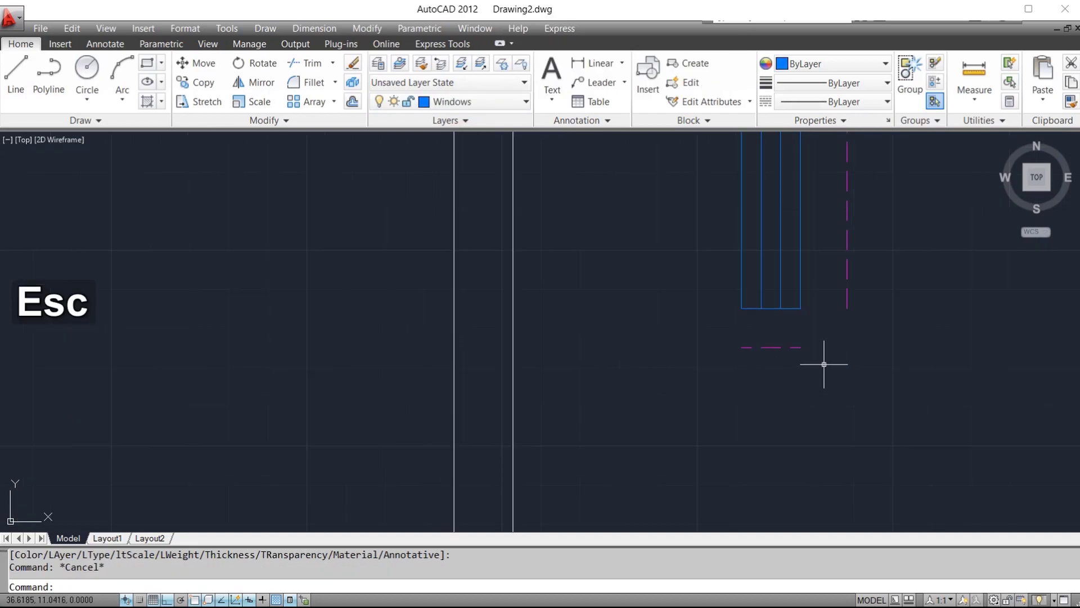
pyautogui.click(894, 264)
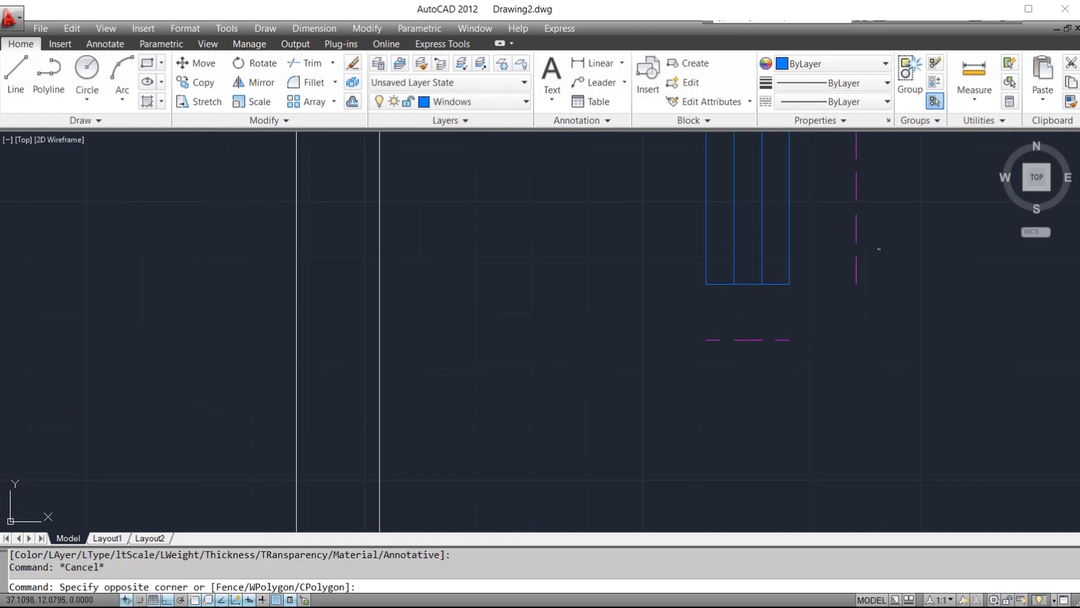
pyautogui.click(833, 266)
pyautogui.click(856, 284)
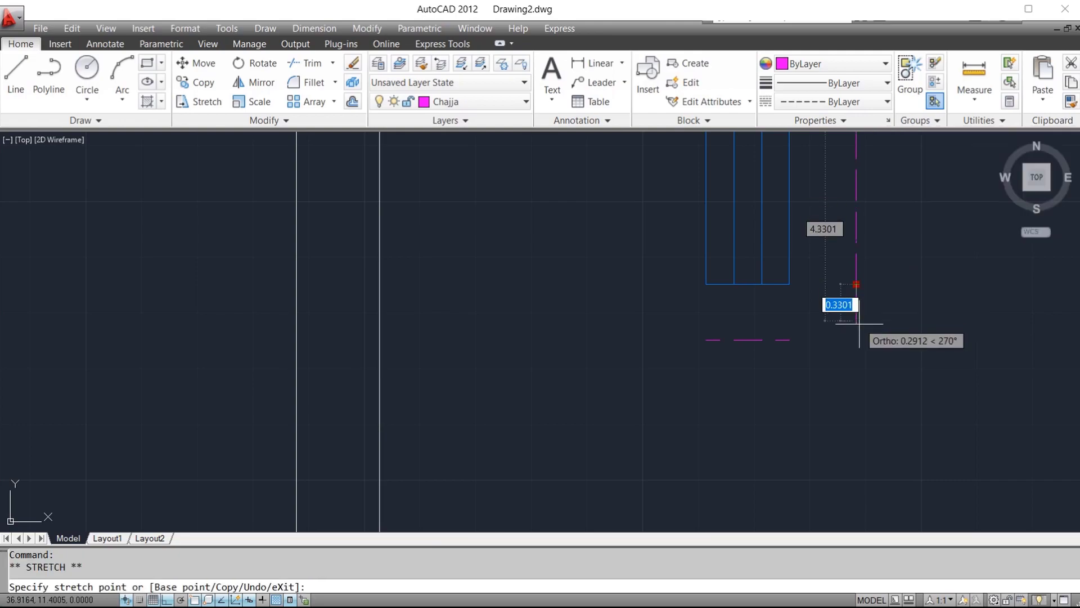
pyautogui.click(856, 371)
pyautogui.press('Escape')
pyautogui.scroll(-4, 830, 458)
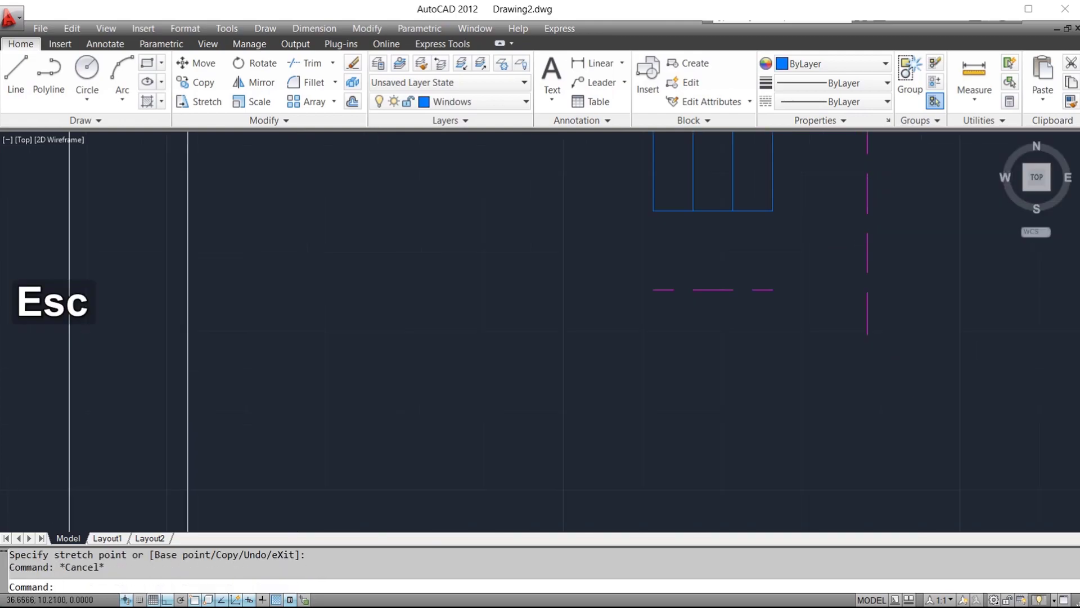
# Stretch the upper end of the long chajja line straight up past the upper short chajja line
pyautogui.click(860, 231)
pyautogui.click(844, 237)
pyautogui.click(846, 227)
pyautogui.click(844, 174)
pyautogui.press('Escape')
# Extend both short chajja lines to the long one and remove its overhanging ends to form clean corners
pyautogui.write('ex')
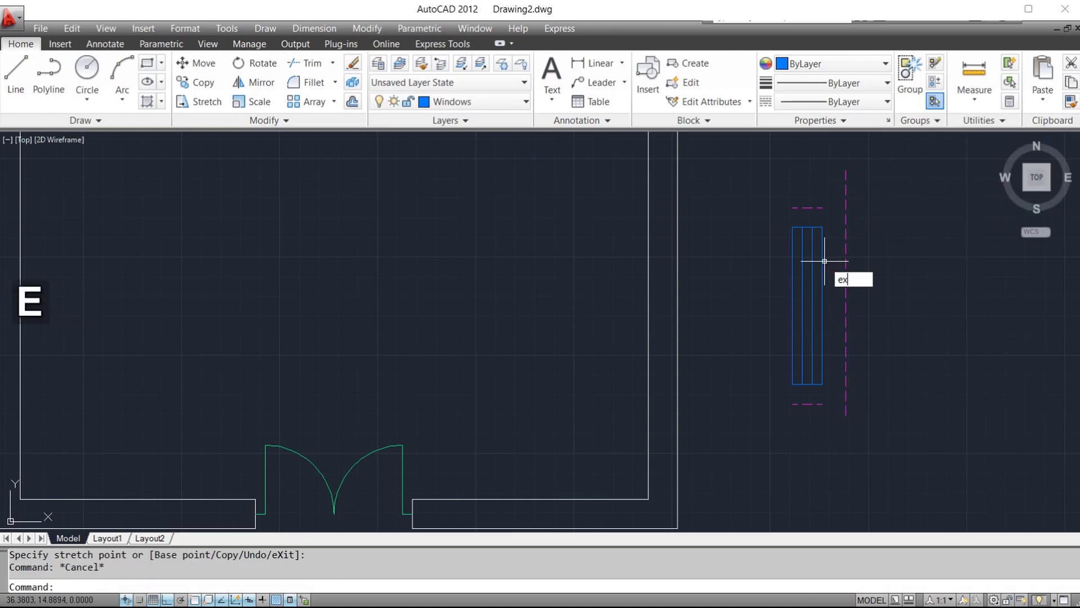
pyautogui.press('space')
pyautogui.press('space')
pyautogui.click(822, 194)
pyautogui.click(799, 203)
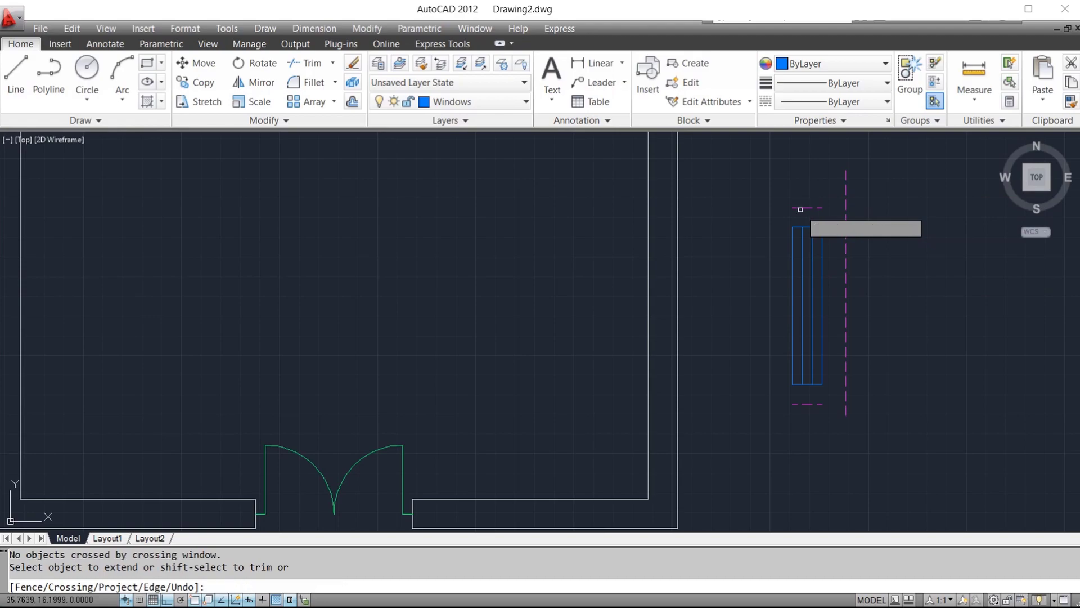
pyautogui.press('Escape')
pyautogui.write('ex')
pyautogui.press('space')
pyautogui.press('space')
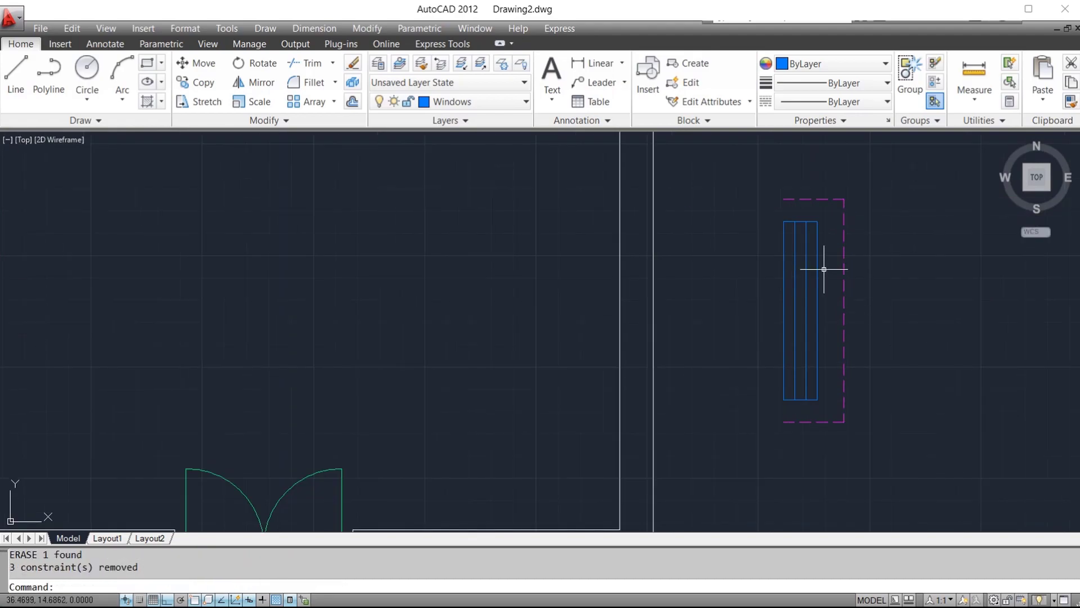
# Copy the window with its chajja from its left side's midpoint onto the inner face of the room's right wall
pyautogui.scroll(-5, 810, 287)
pyautogui.scroll(3, 796, 323)
pyautogui.scroll(-2, 794, 356)
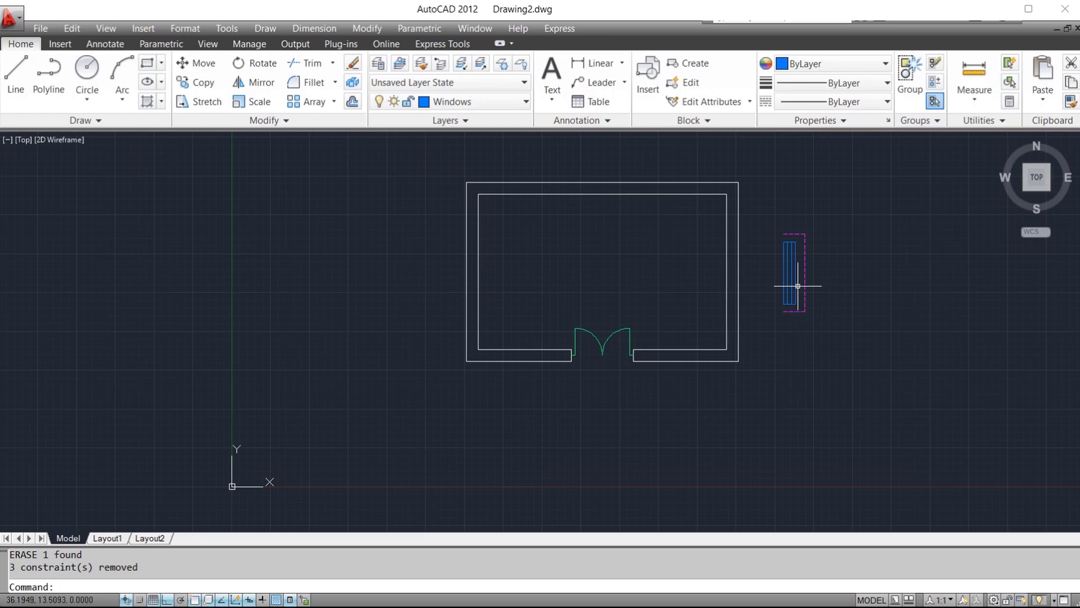
pyautogui.click(777, 217)
pyautogui.click(819, 338)
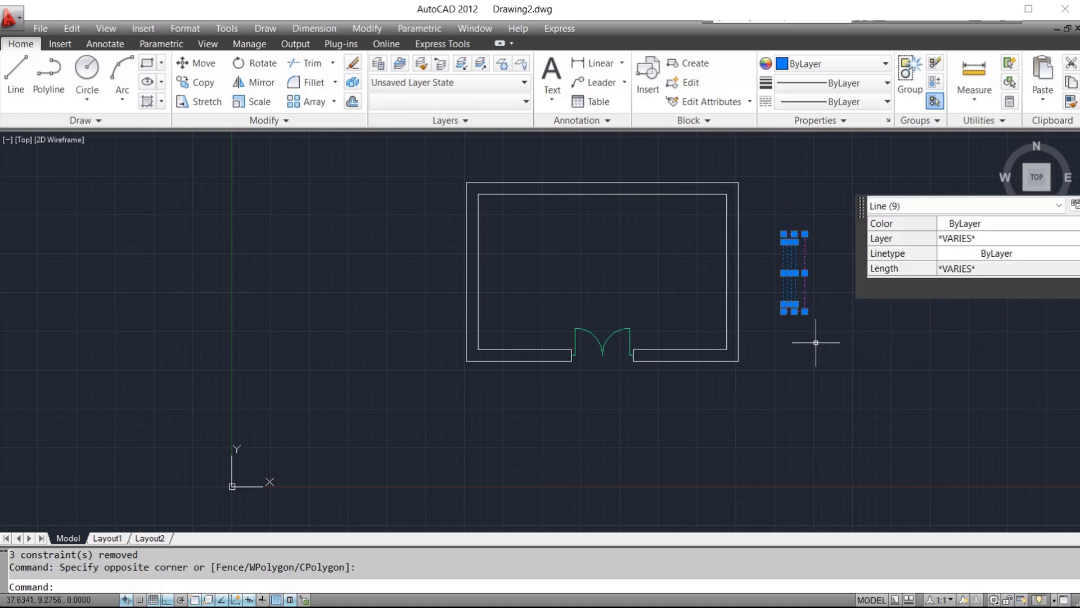
pyautogui.write('co')
pyautogui.press('space')
pyautogui.click(784, 273)
pyautogui.click(726, 273)
pyautogui.press('space')
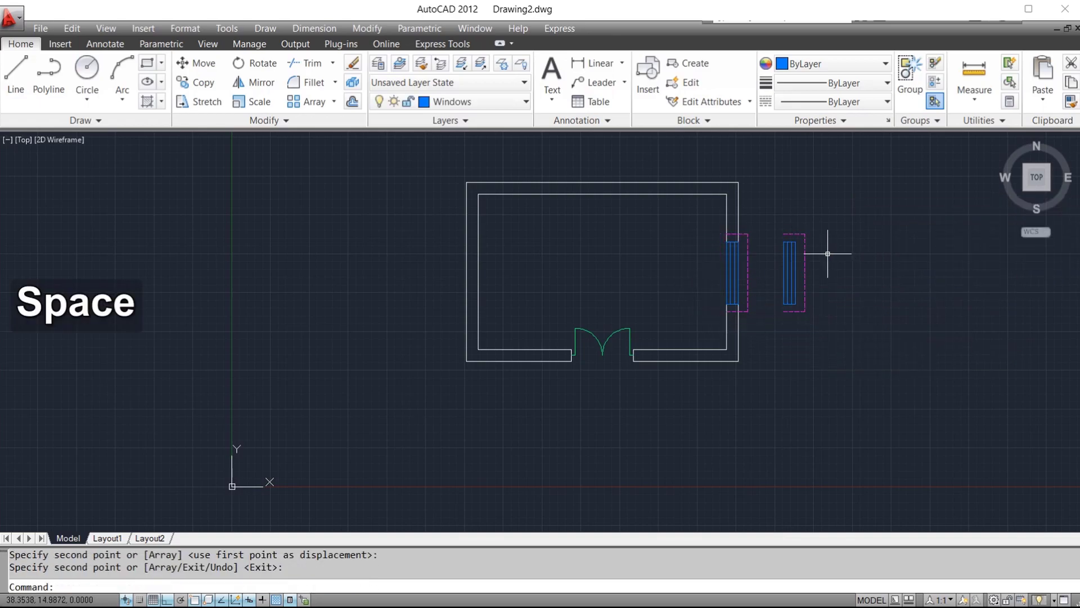
# Mirror the window and chajja outside the room across a vertical line to their right, keeping the source objects
pyautogui.click(763, 205)
pyautogui.click(821, 349)
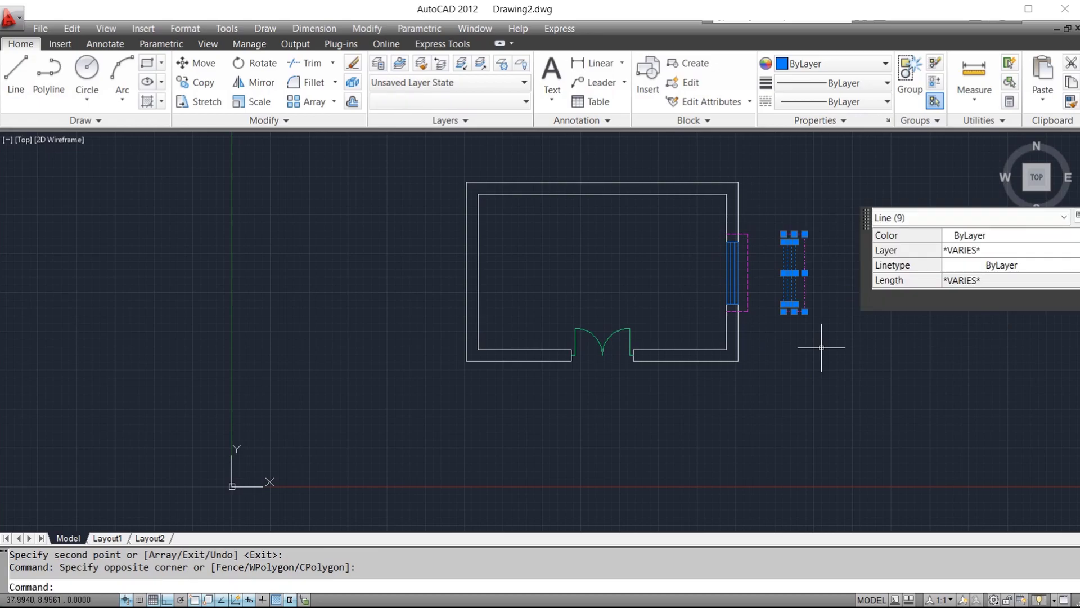
pyautogui.write('mi')
pyautogui.press('space')
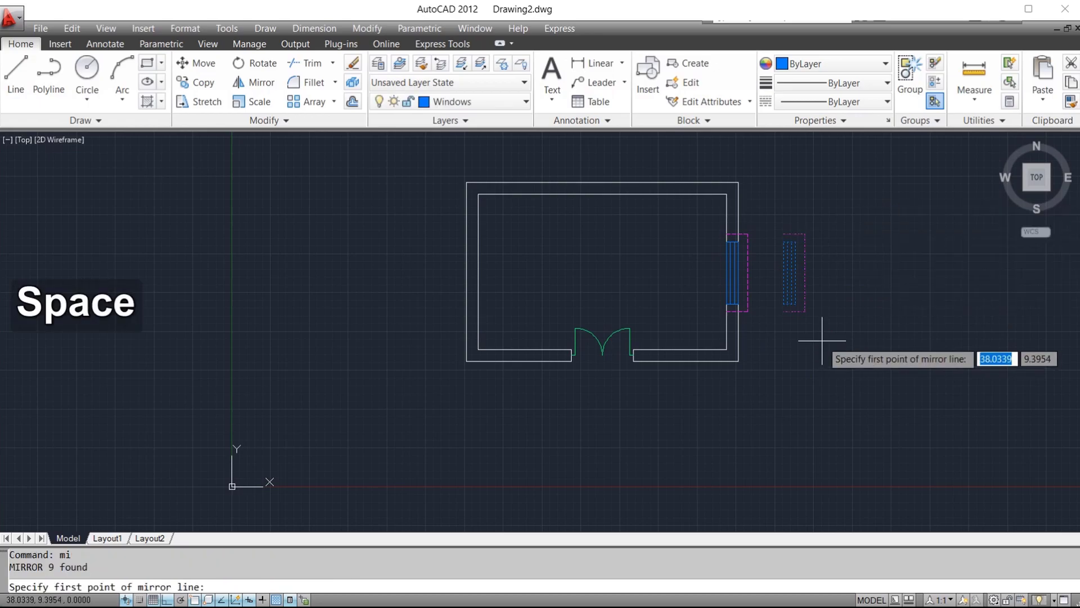
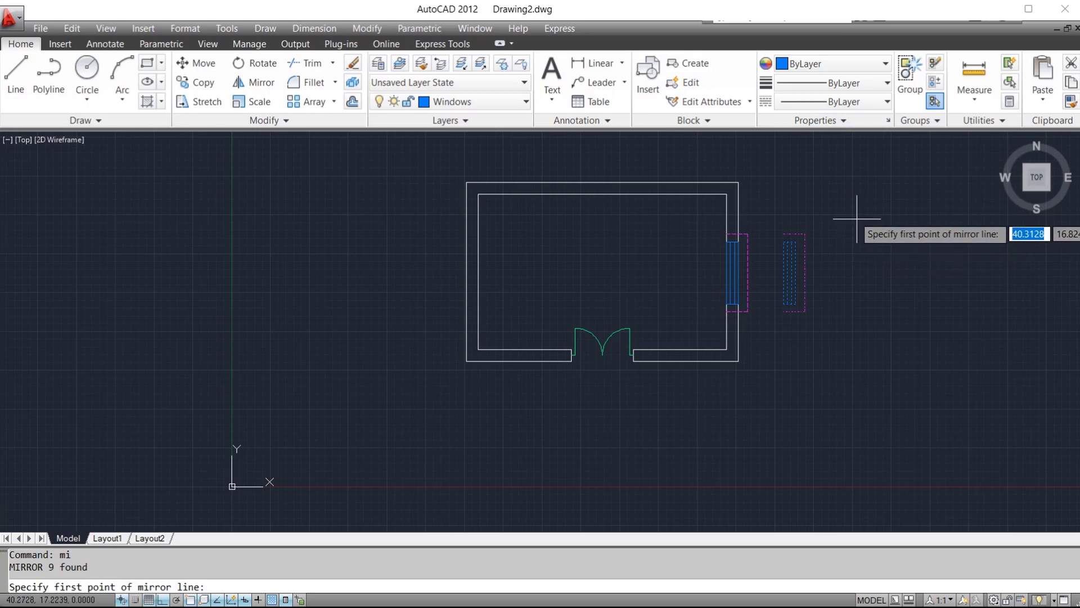
pyautogui.click(843, 176)
pyautogui.click(870, 416)
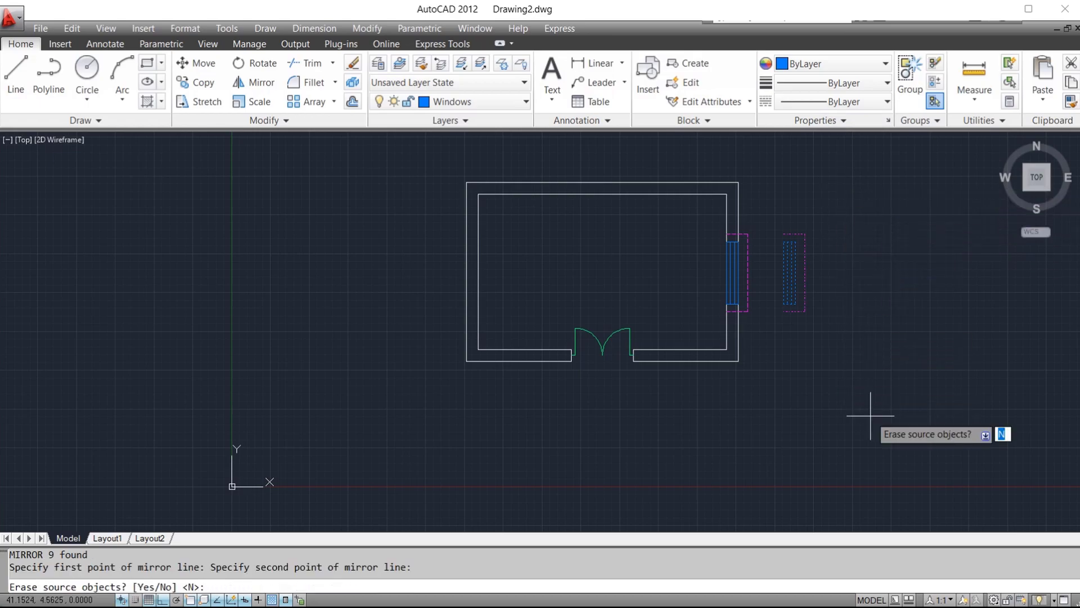
pyautogui.press('space')
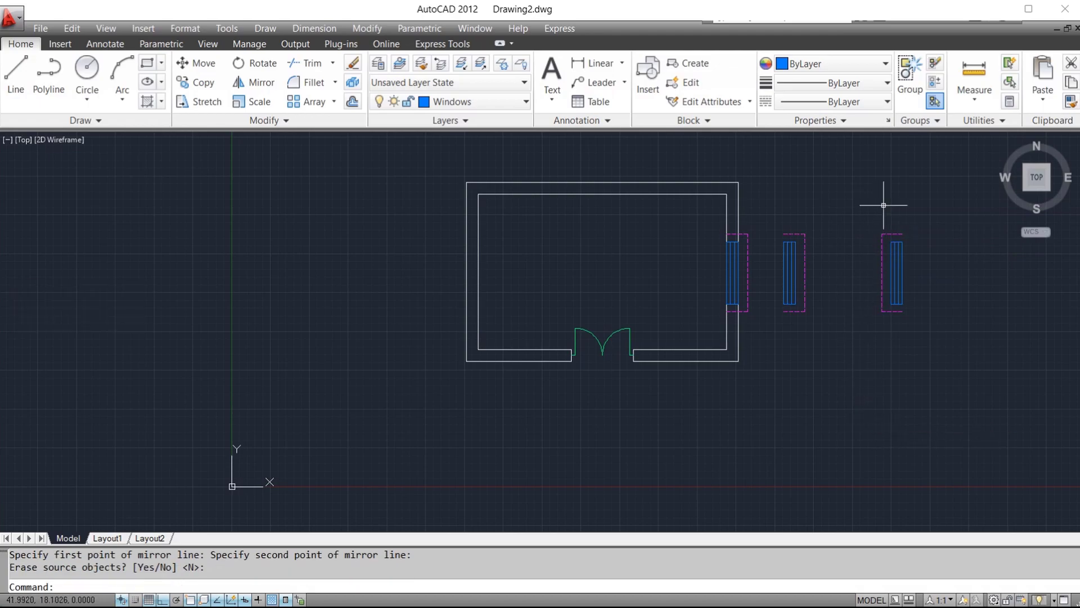
# Move the mirrored window with its chajja from its right side's midpoint onto the inner face of the room's left wall
pyautogui.click(871, 217)
pyautogui.click(915, 375)
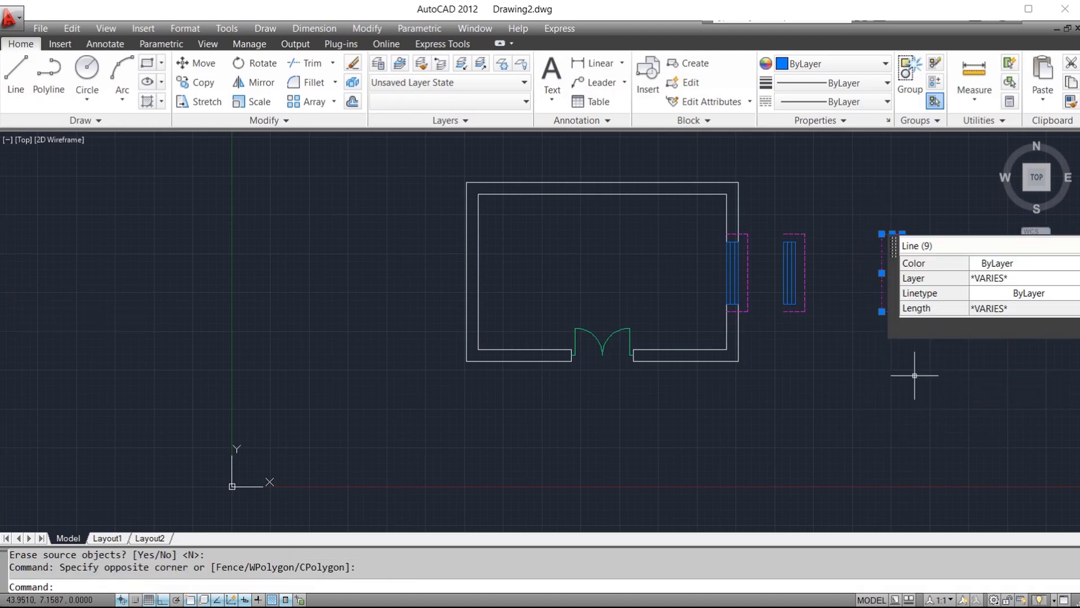
pyautogui.write('m')
pyautogui.press('space')
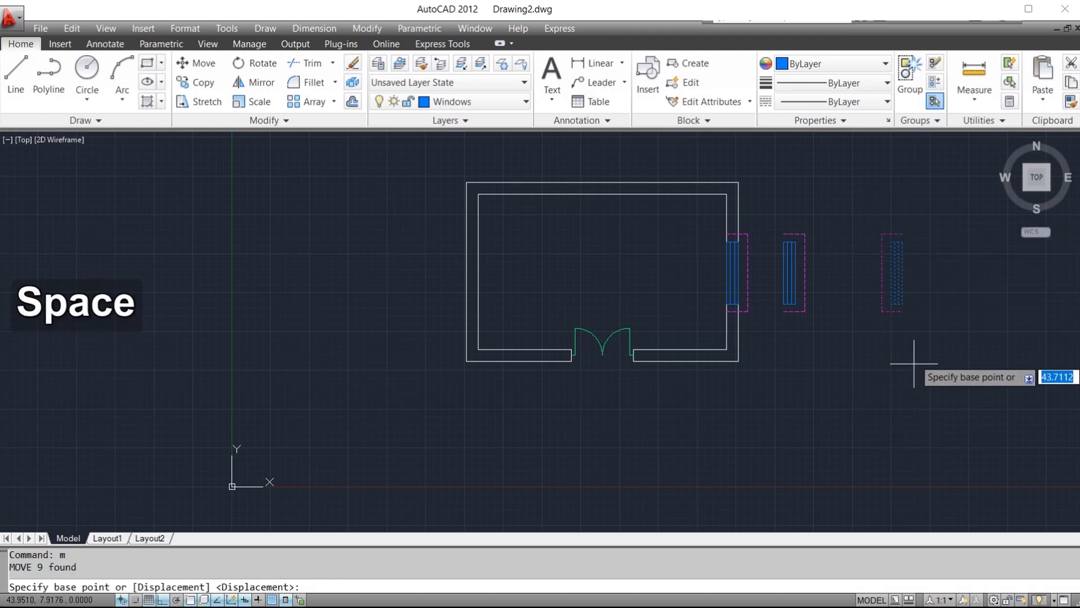
pyautogui.click(900, 273)
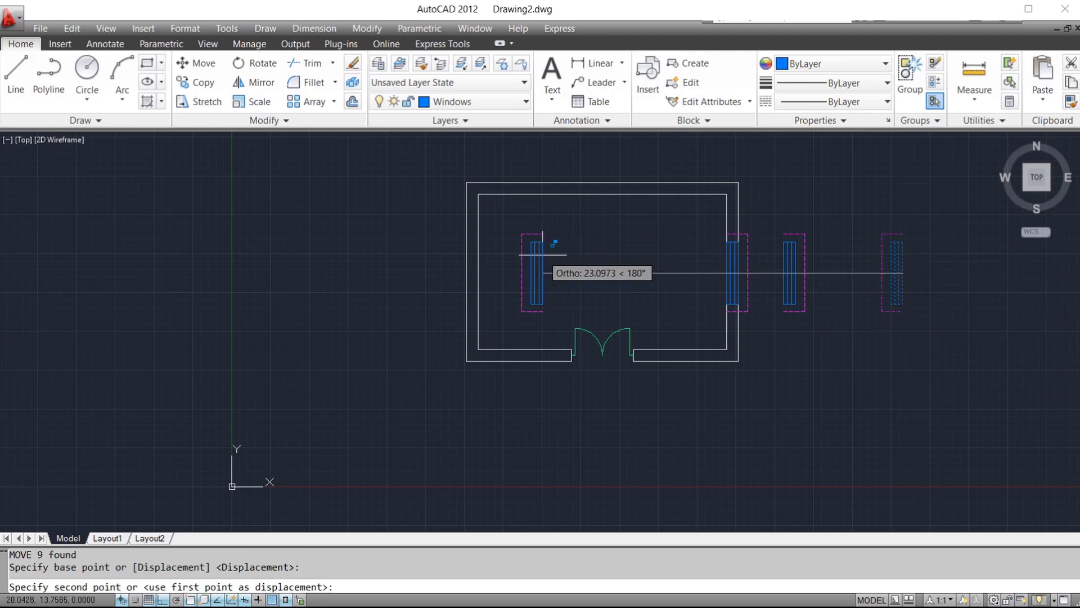
pyautogui.click(479, 269)
pyautogui.press('Escape')
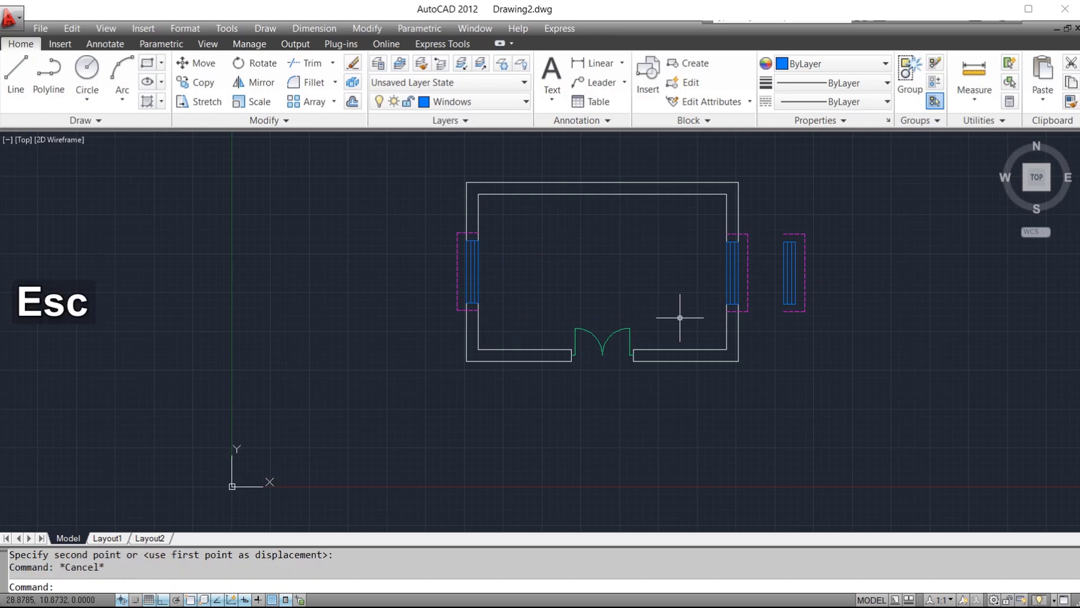
# Rotate the remaining window and chajja outside the room 90° clockwise so they lie horizontally with the chajja below
pyautogui.click(781, 213)
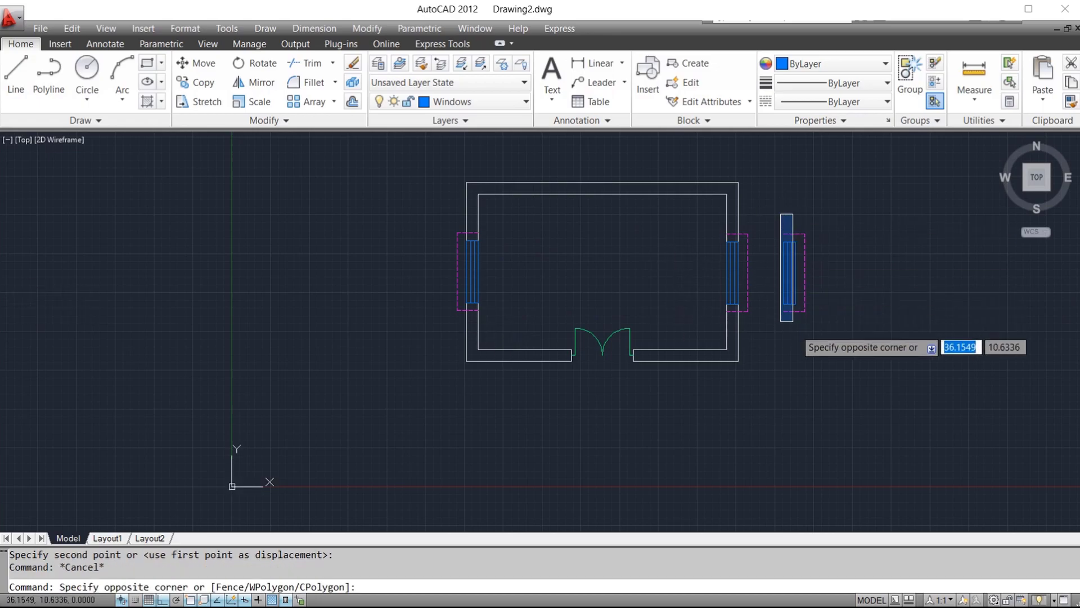
pyautogui.click(821, 359)
pyautogui.write('ro')
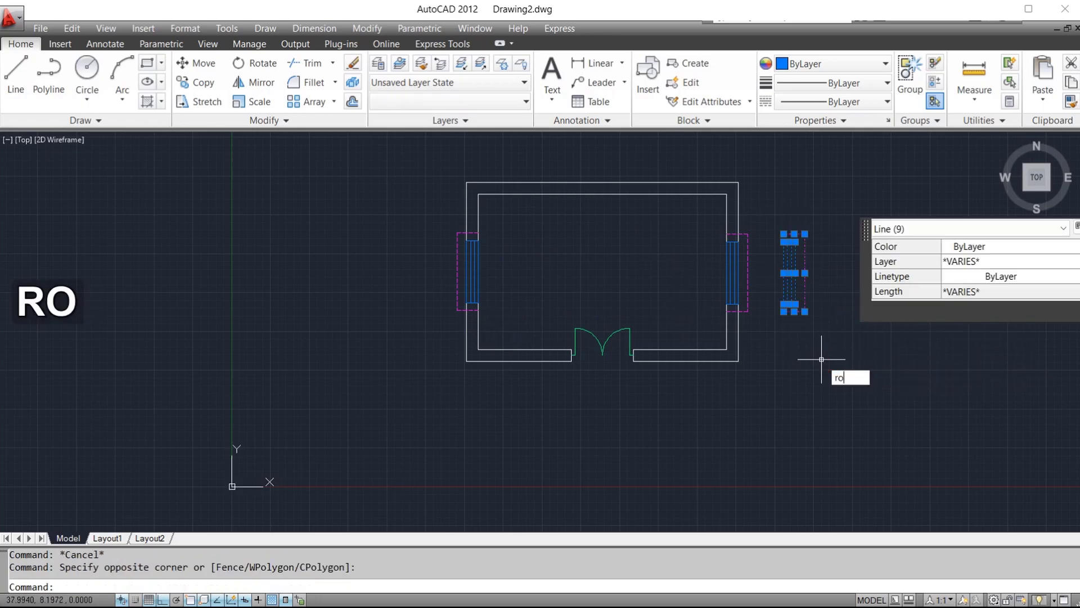
pyautogui.press('space')
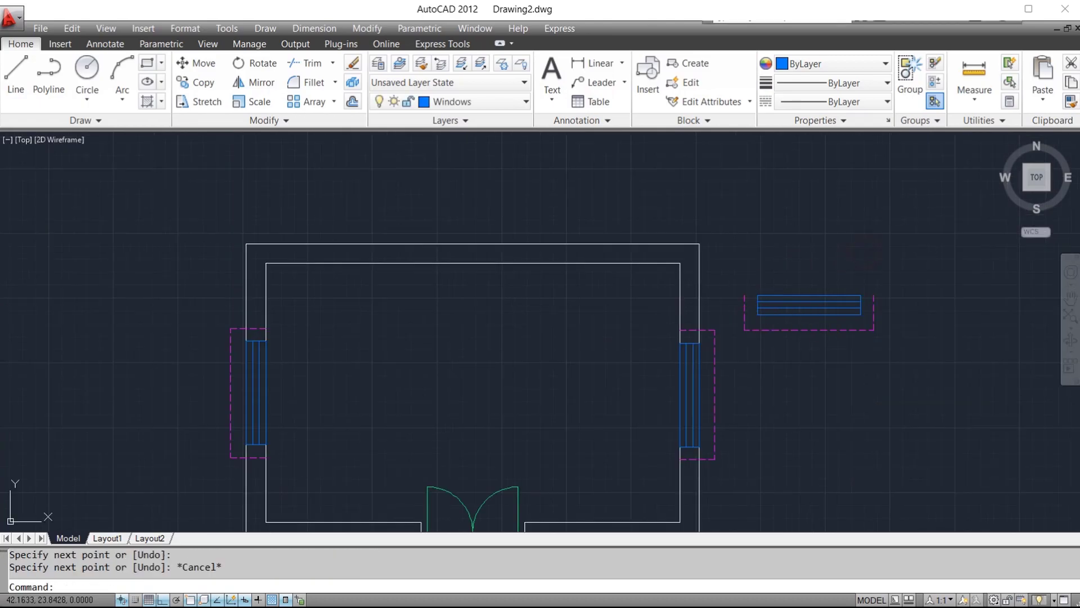
pyautogui.press('Escape')
# Copy the horizontal window with its chajja from its upper edge's midpoint to the midpoint of the top wall's outer line
pyautogui.write('co')
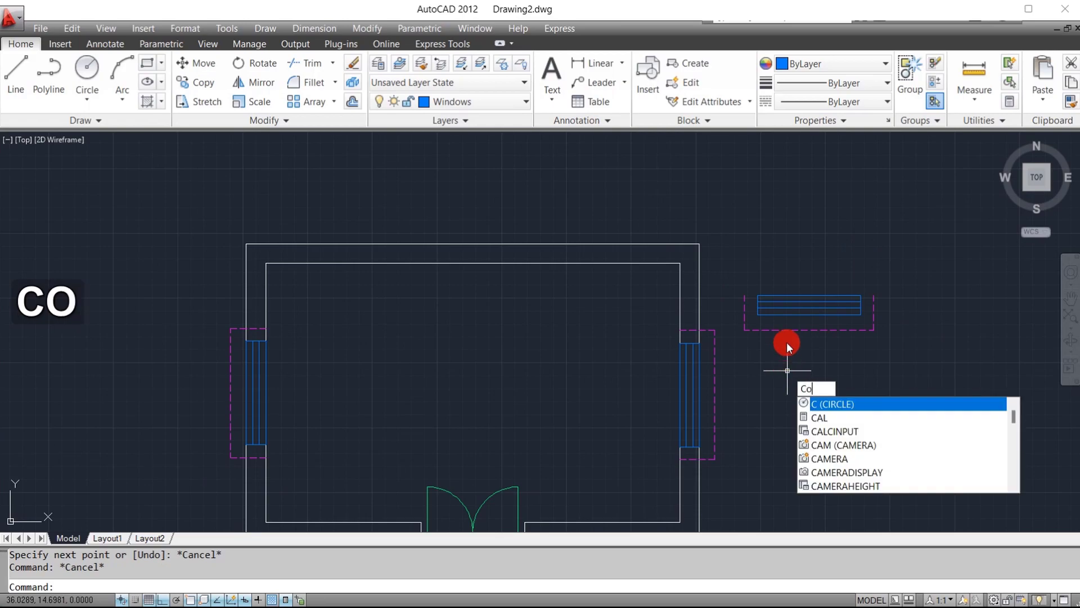
pyautogui.press('space')
pyautogui.click(725, 268)
pyautogui.click(901, 364)
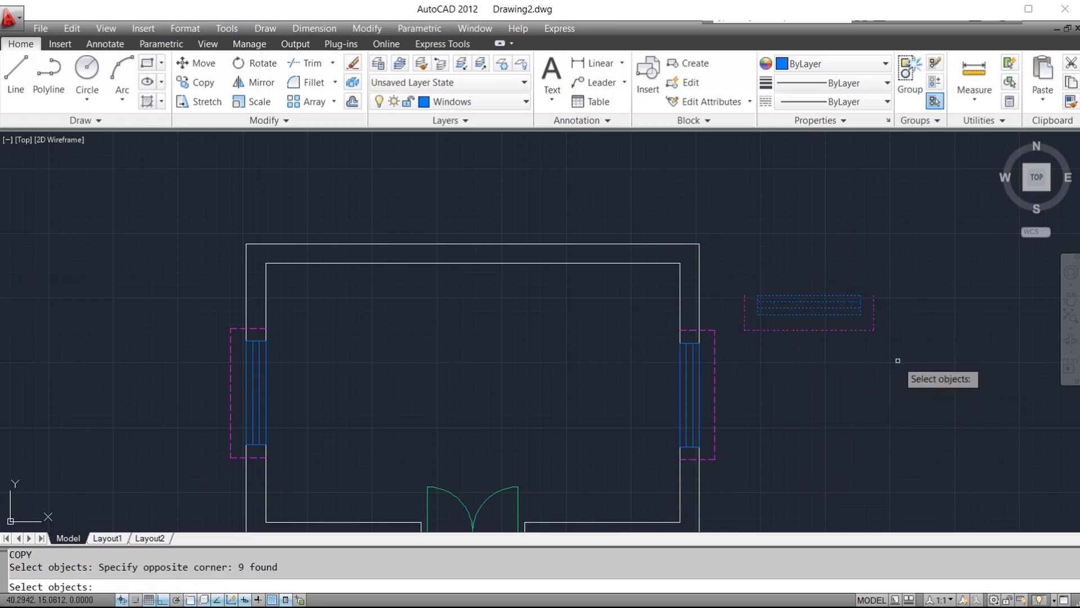
pyautogui.press('space')
pyautogui.click(809, 295)
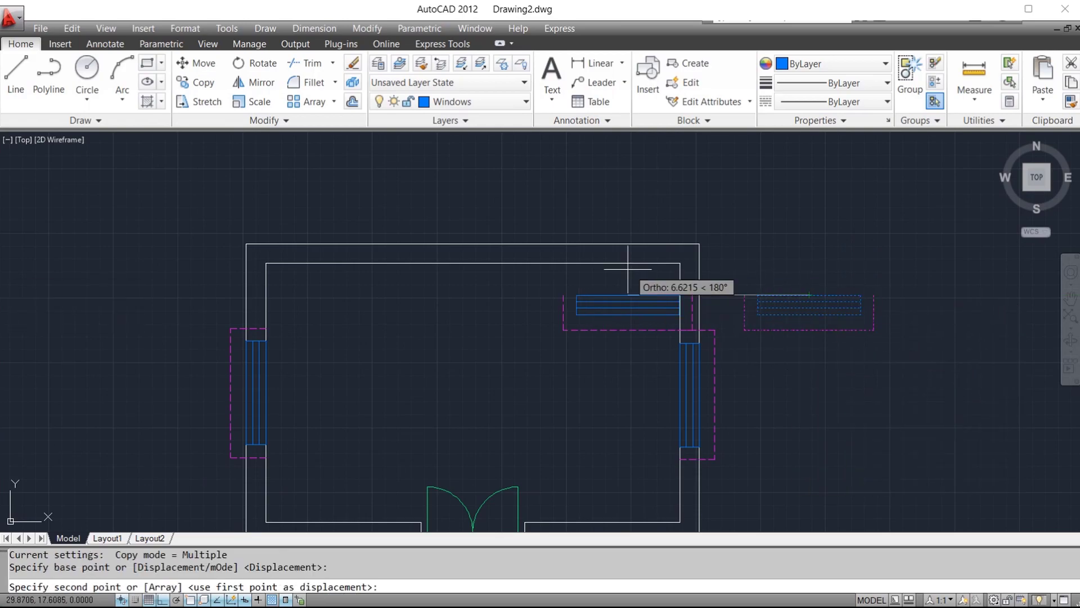
pyautogui.click(473, 244)
pyautogui.press('Escape')
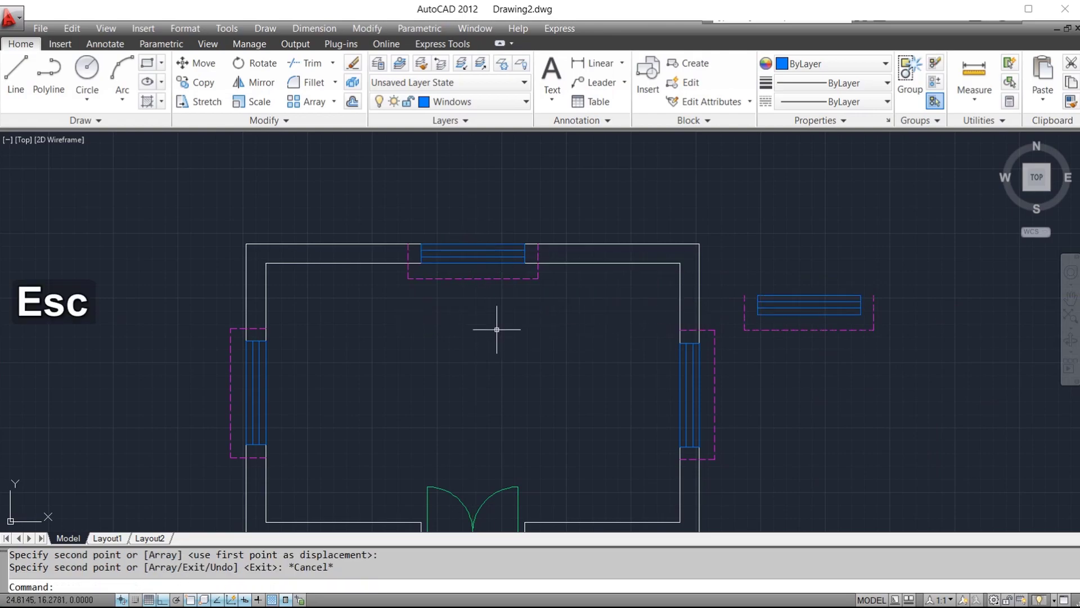
# Make the Text layer current
pyautogui.scroll(-3, 869, 319)
pyautogui.scroll(2, 821, 410)
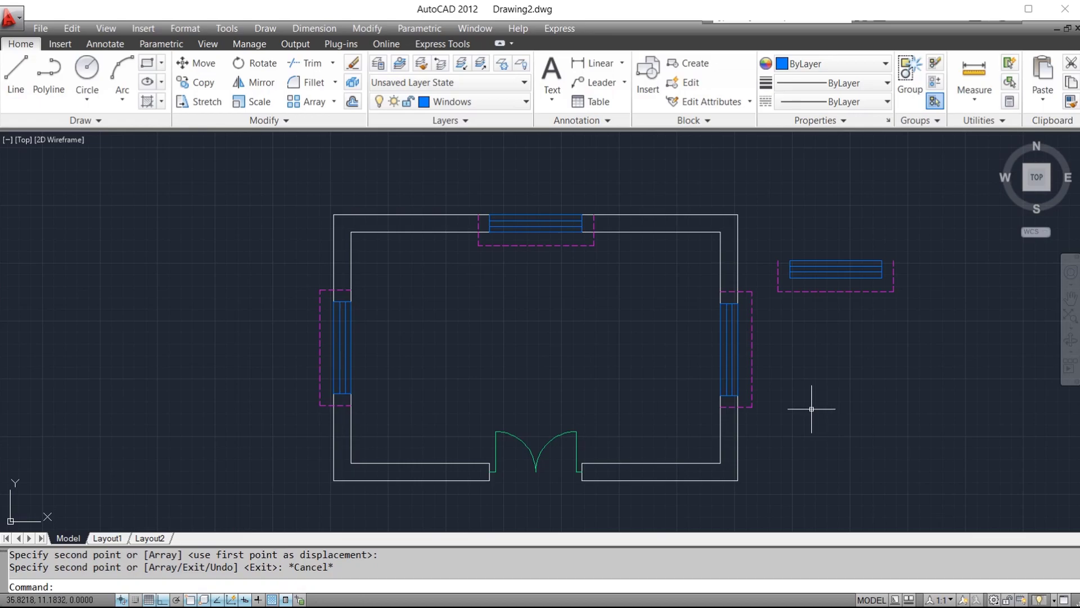
pyautogui.scroll(-2, 344, 224)
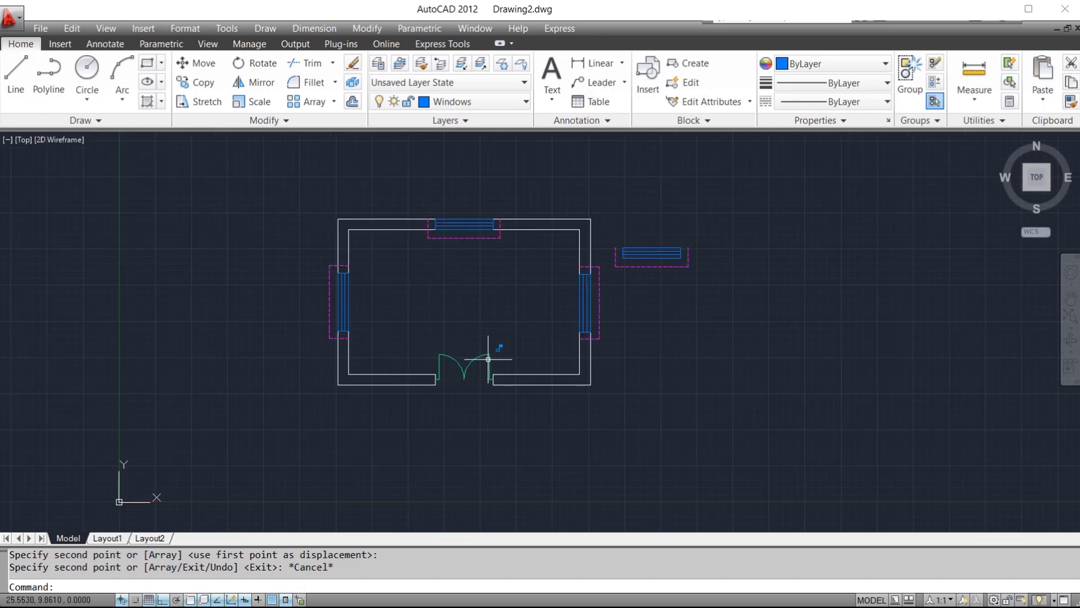
pyautogui.scroll(2, 488, 359)
pyautogui.click(451, 101)
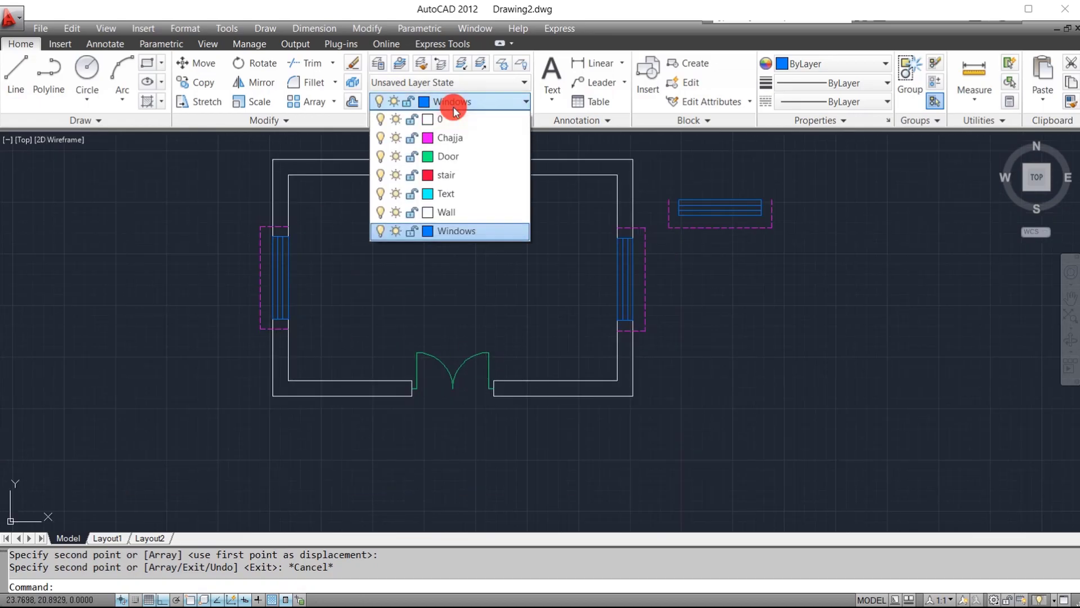
pyautogui.click(447, 193)
# Create a multiline text box in the upper part of the room with a text height of 0.6
pyautogui.write('t')
pyautogui.press('Return')
pyautogui.click(364, 226)
pyautogui.click(529, 306)
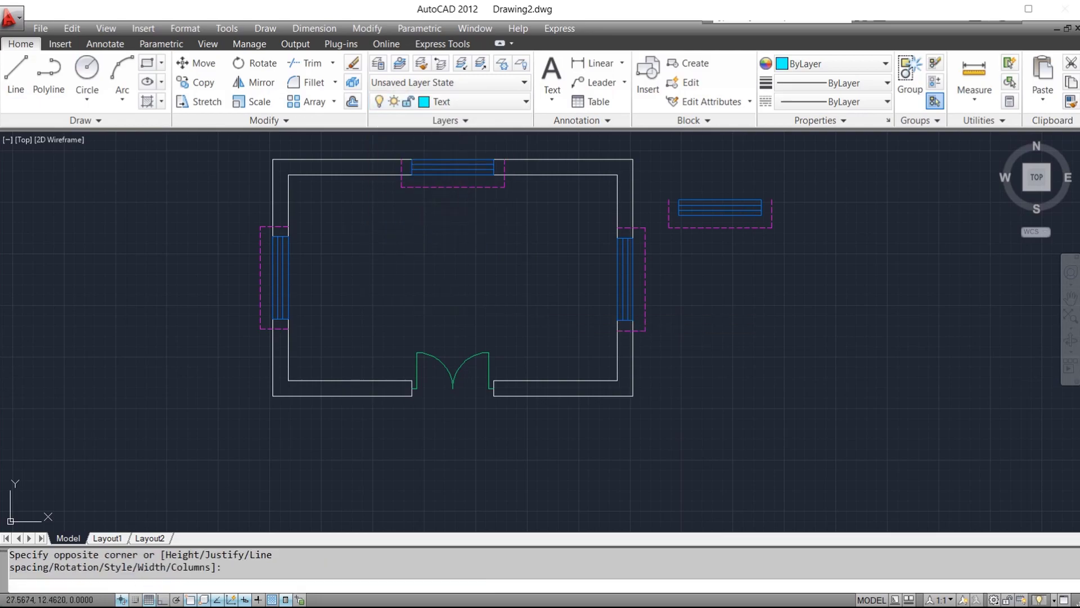
pyautogui.click(202, 85)
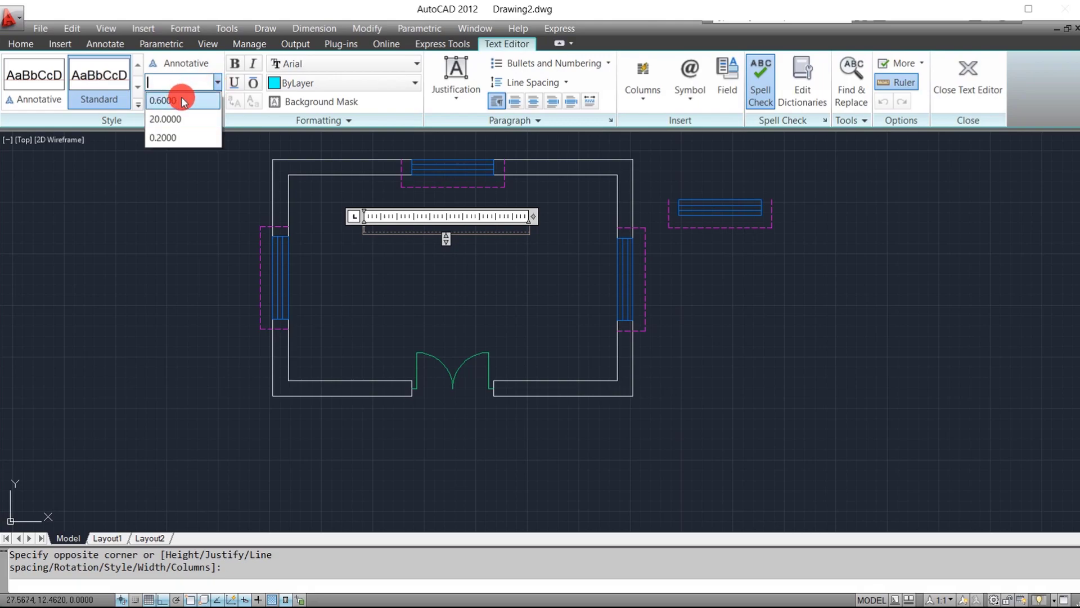
pyautogui.click(181, 99)
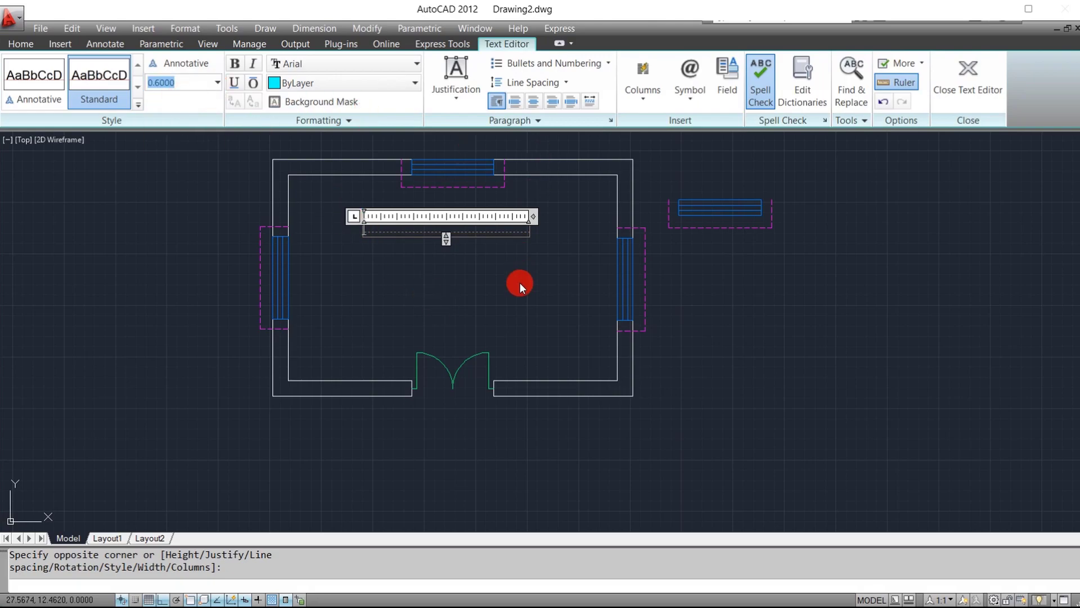
# Write the room label "Bed Room" with "16 x12" on the second line and finish the text
pyautogui.write('Bed')
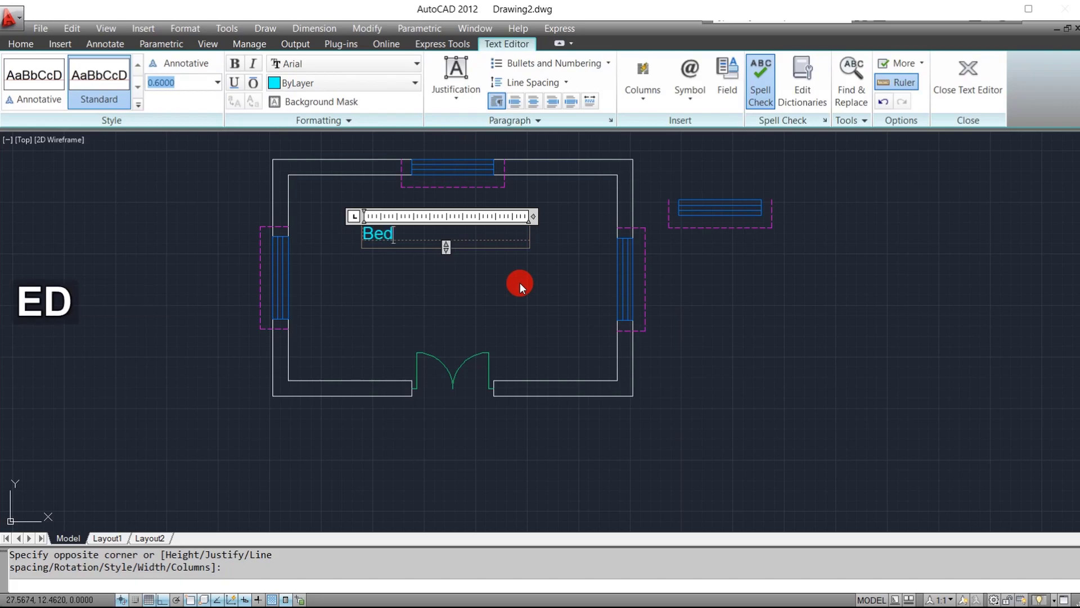
pyautogui.write(' Room')
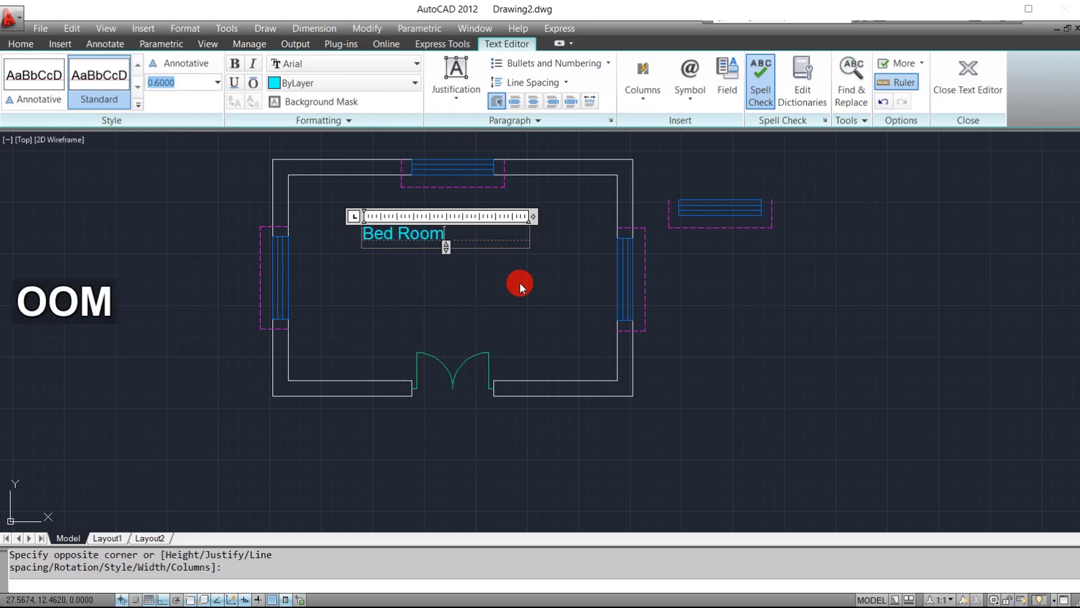
pyautogui.press('Return')
pyautogui.write('16 ')
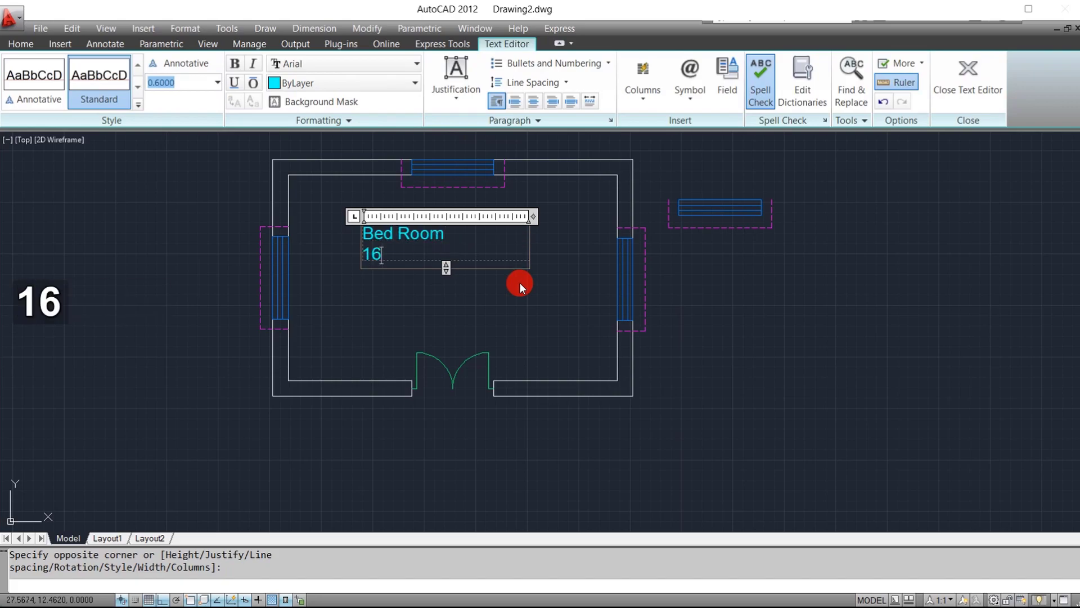
pyautogui.write('x12')
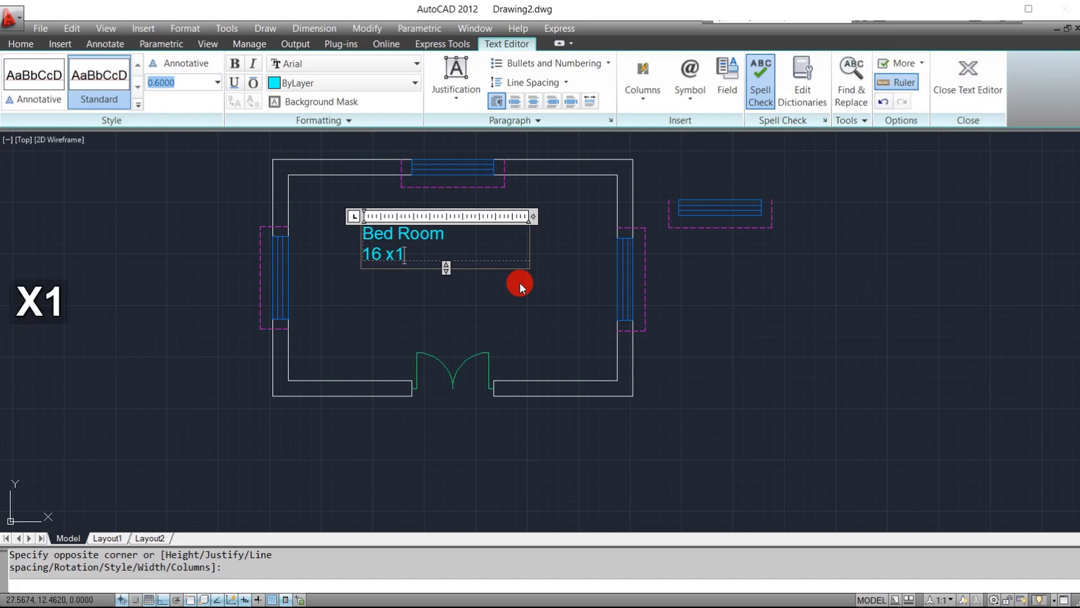
pyautogui.press('Return')
pyautogui.press('BackSpace')
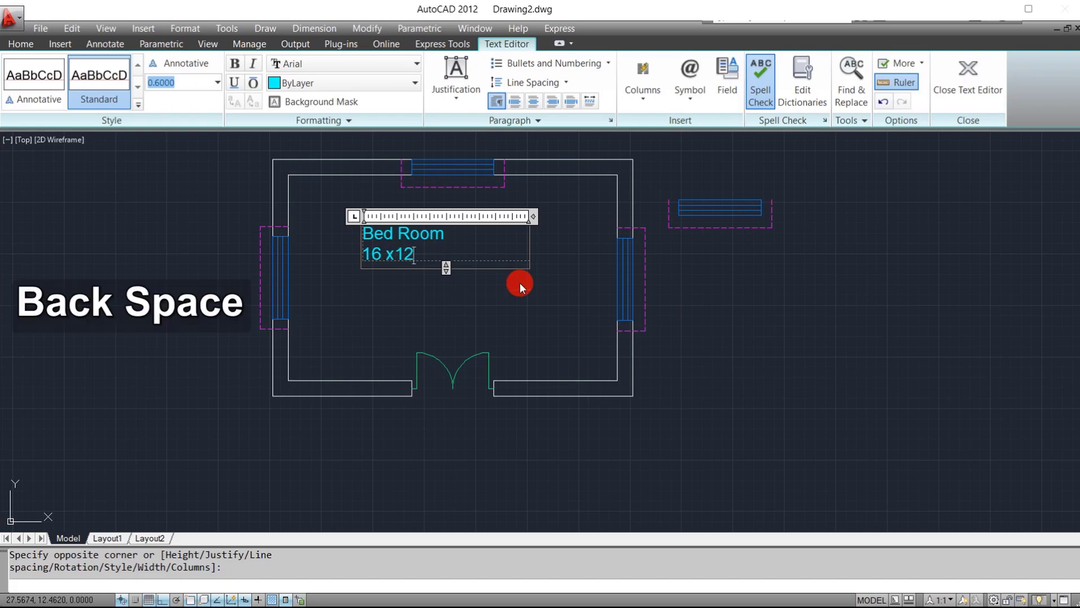
pyautogui.click(518, 282)
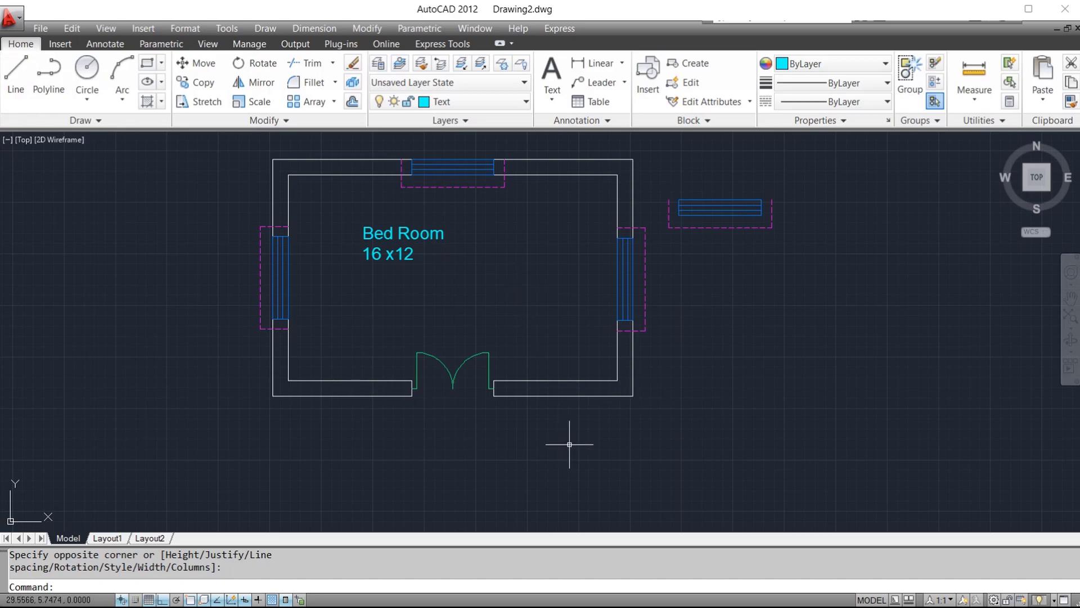
# Add a multiline text label "W" outside the room beside the right wall's window
pyautogui.press('space')
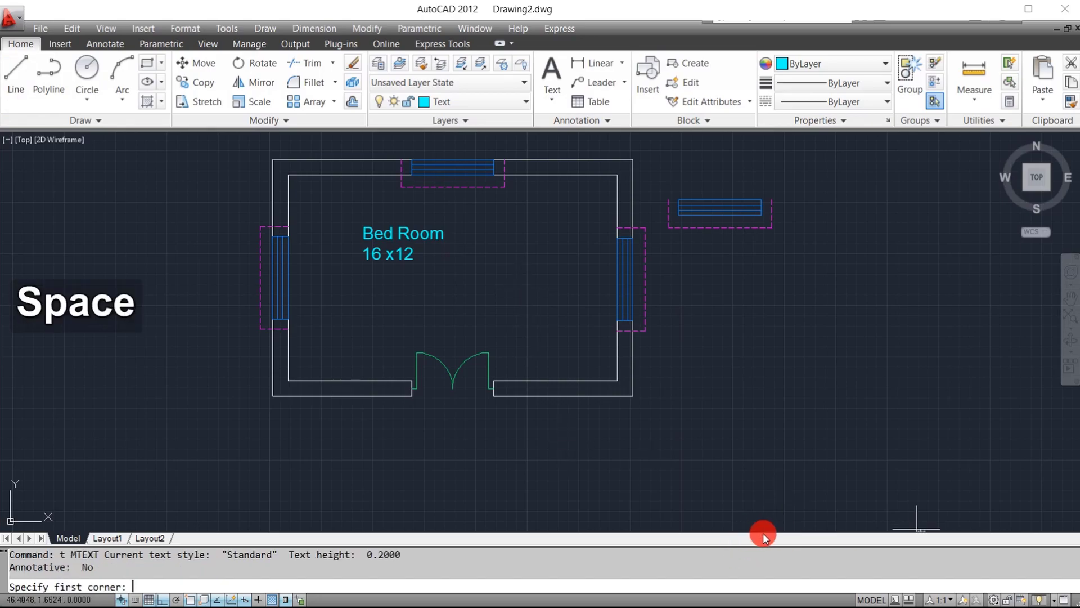
pyautogui.click(687, 280)
pyautogui.click(758, 336)
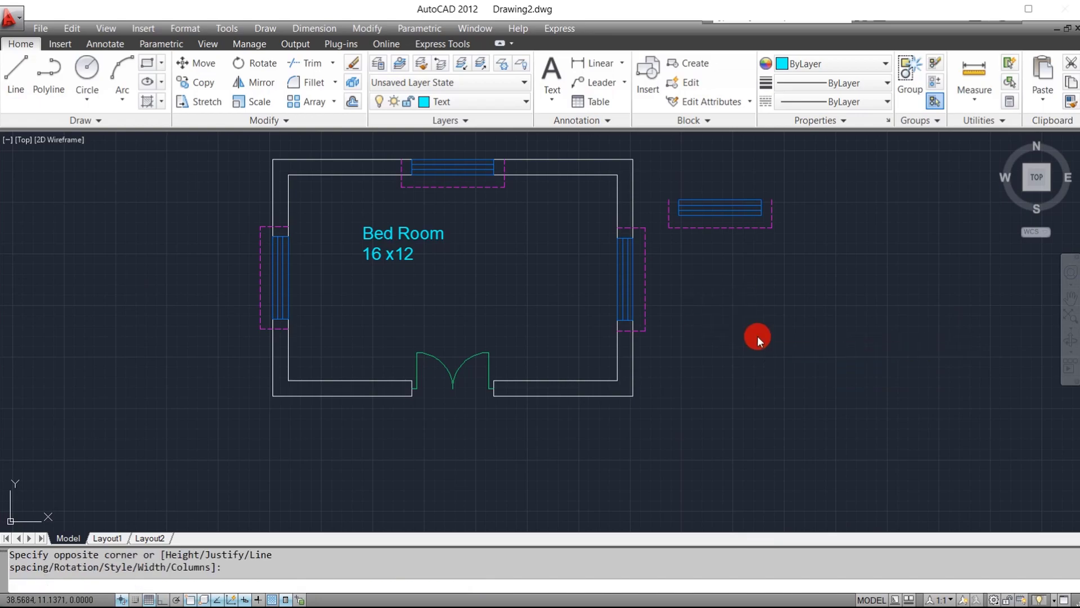
pyautogui.write('W')
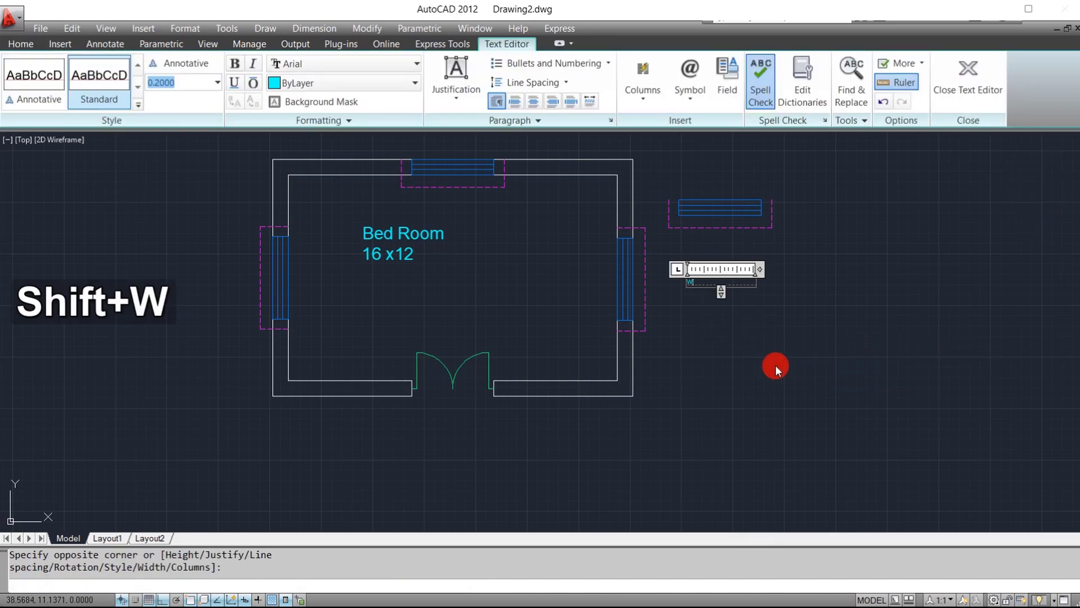
pyautogui.click(775, 366)
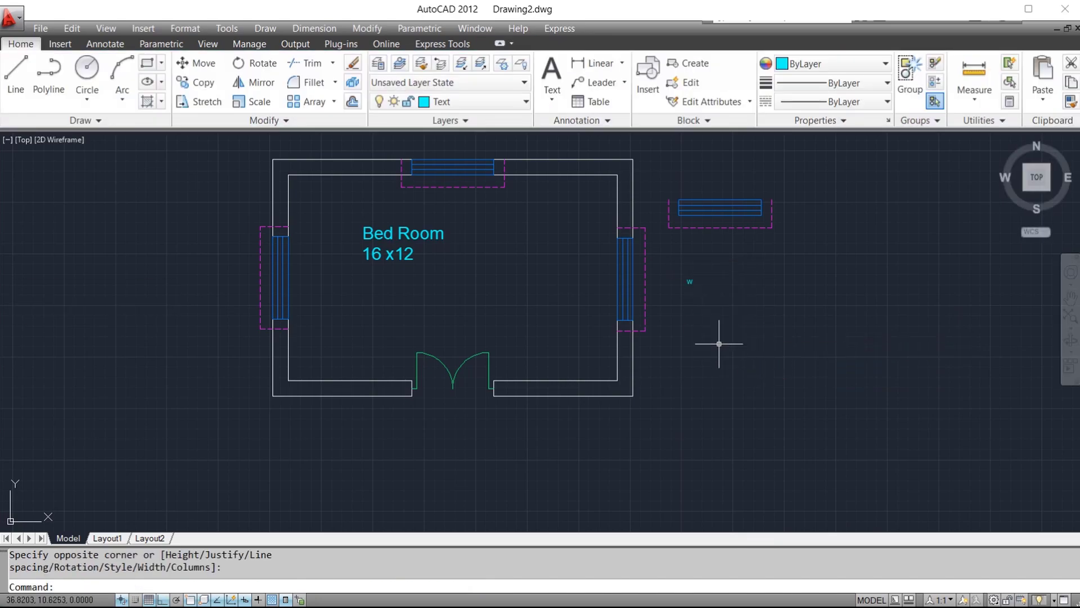
# Set the text height of the "W" label to 0.6
pyautogui.click(691, 278)
pyautogui.click(693, 282)
pyautogui.doubleClick(694, 282)
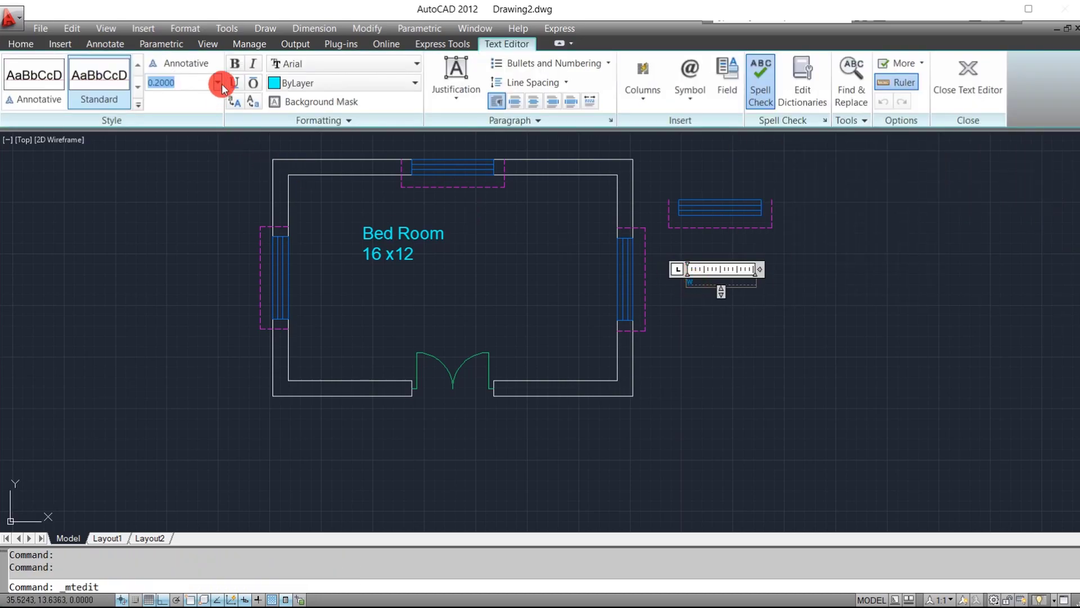
pyautogui.click(217, 83)
pyautogui.click(188, 98)
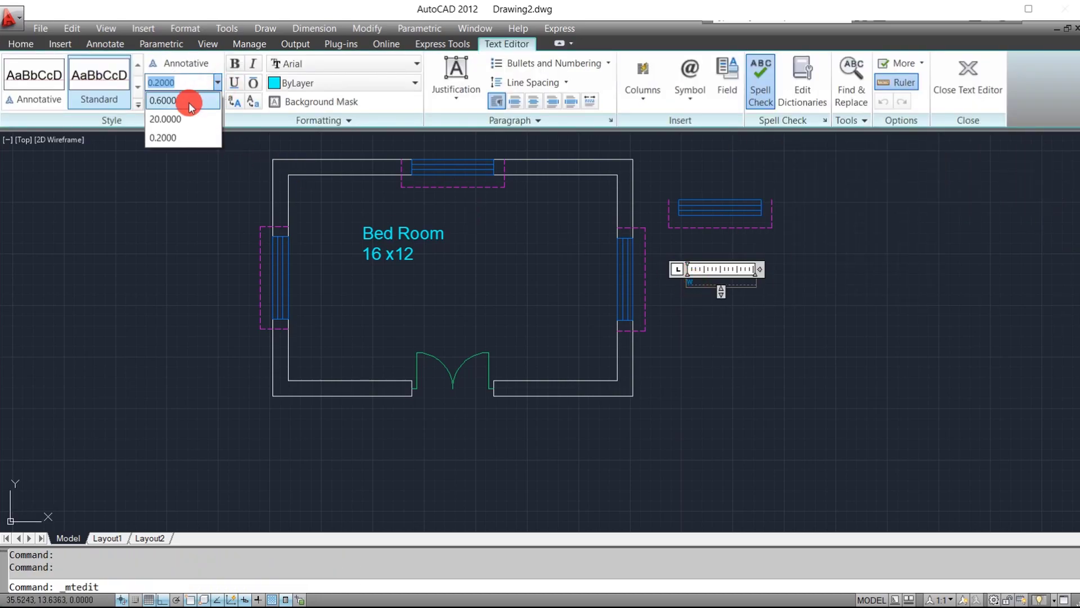
pyautogui.click(708, 340)
# Copy the "W" label beside the left wall's window, above the top wall's window and closer to the right wall's window
pyautogui.click(696, 284)
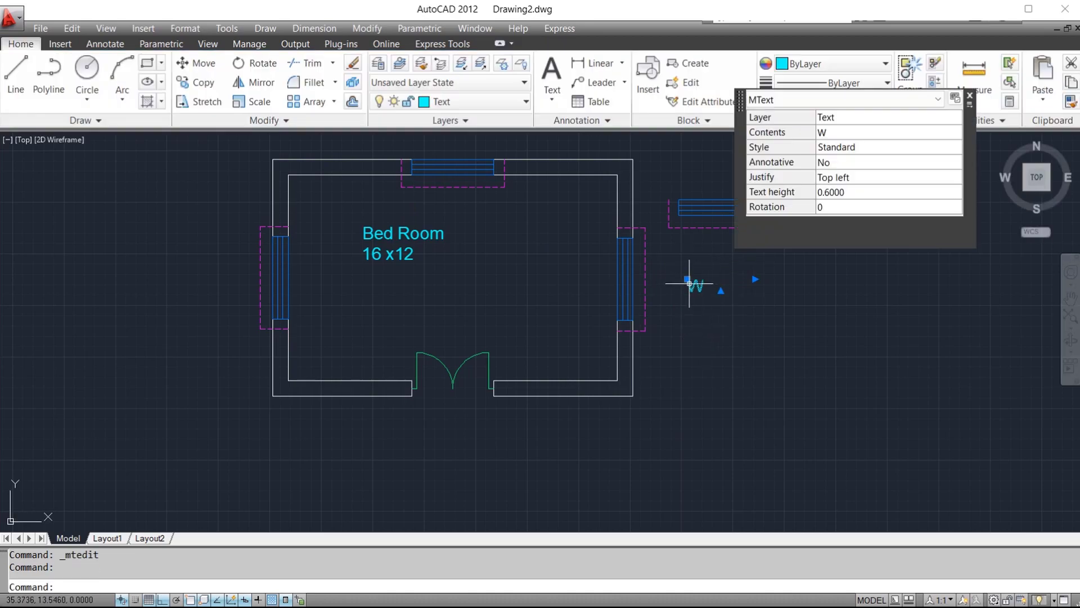
pyautogui.write('co')
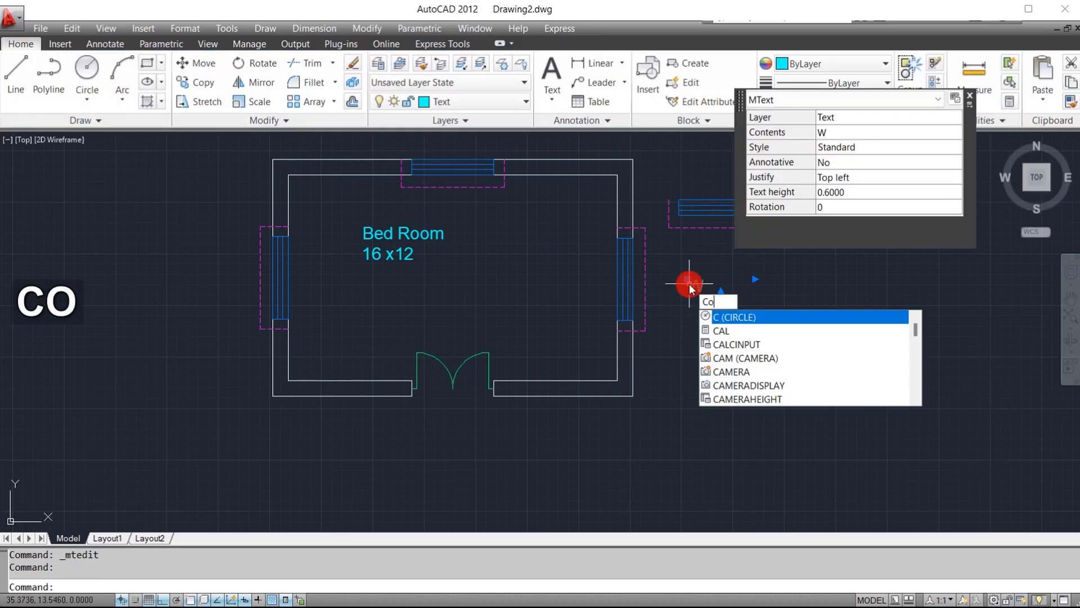
pyautogui.press('space')
pyautogui.click(691, 285)
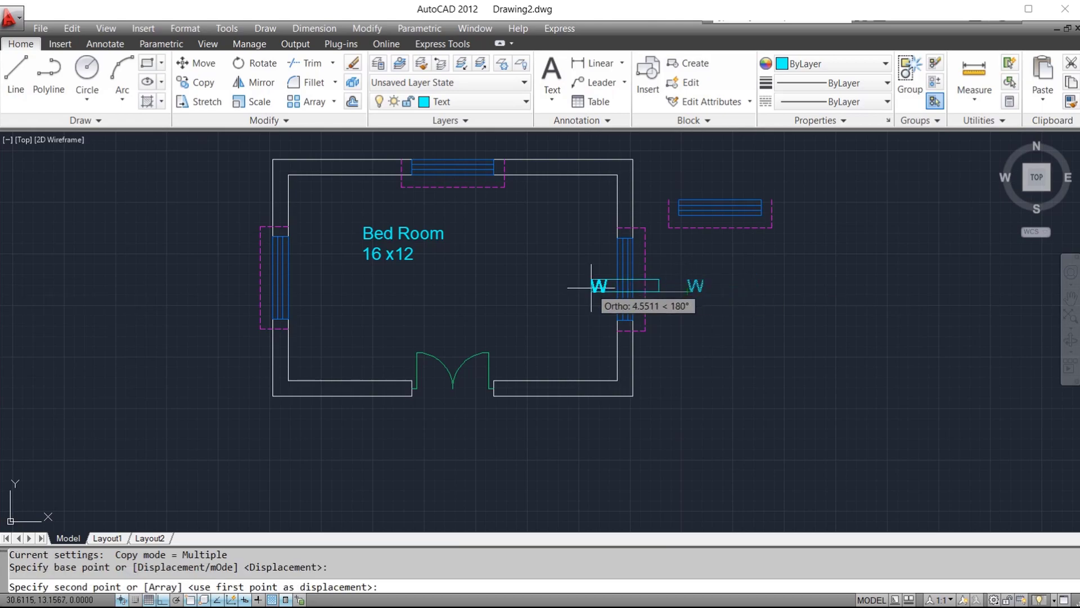
pyautogui.click(232, 281)
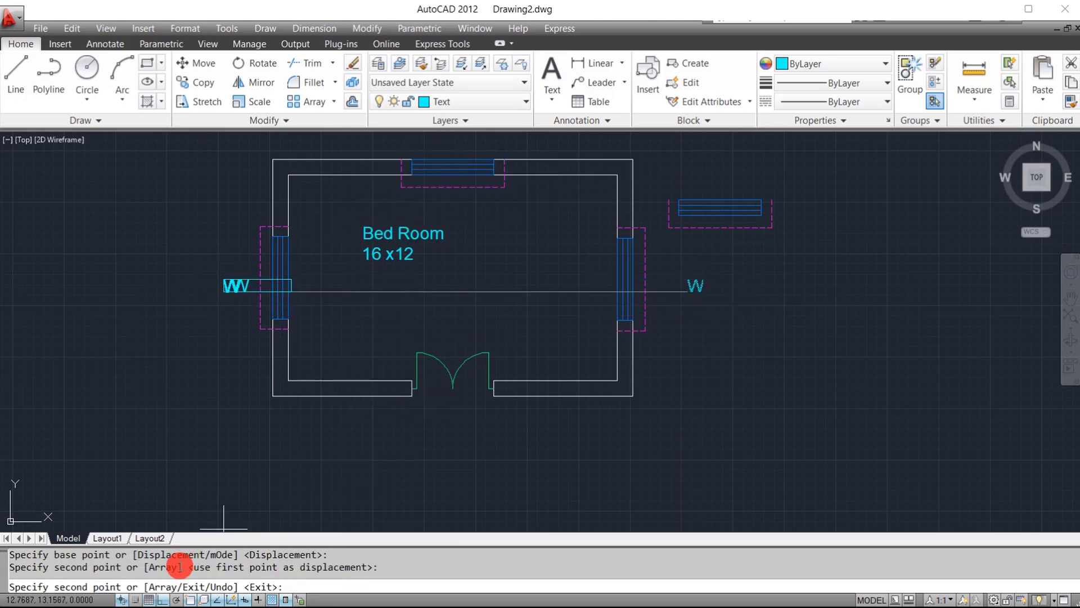
pyautogui.click(162, 599)
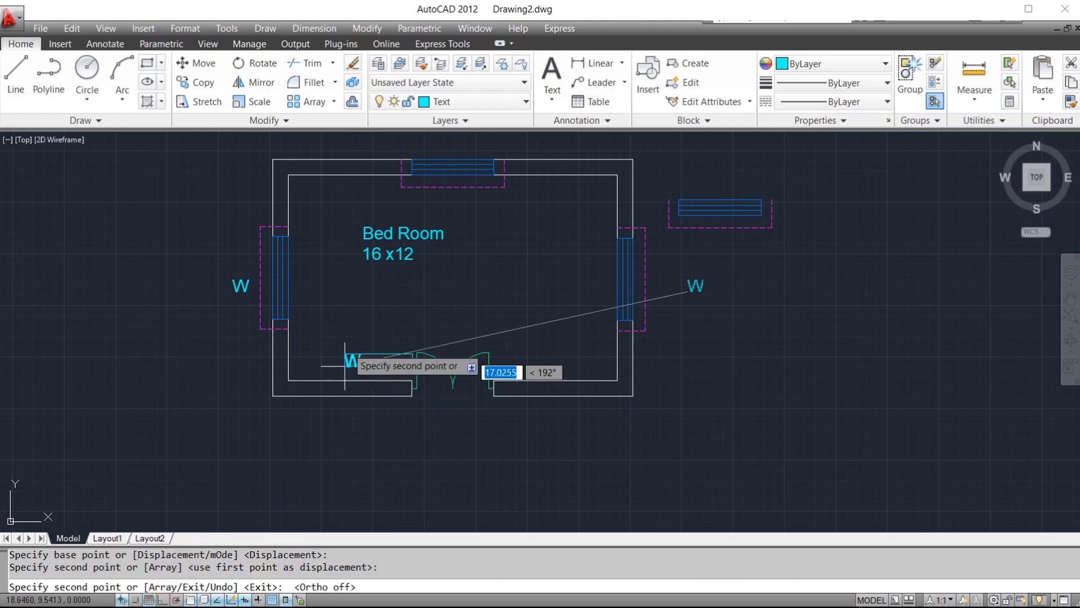
pyautogui.click(435, 146)
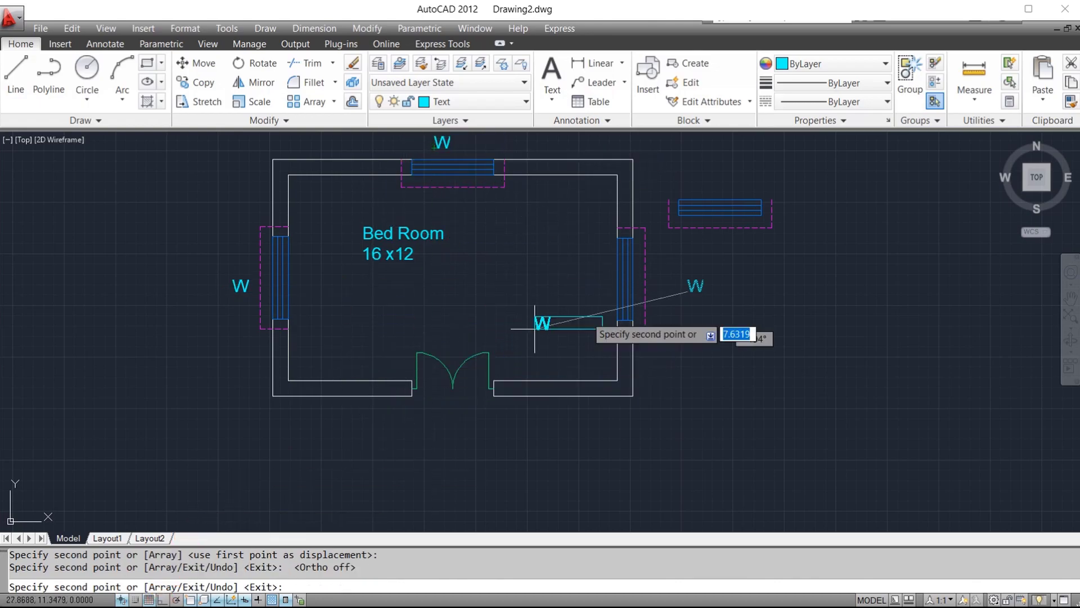
pyautogui.click(666, 294)
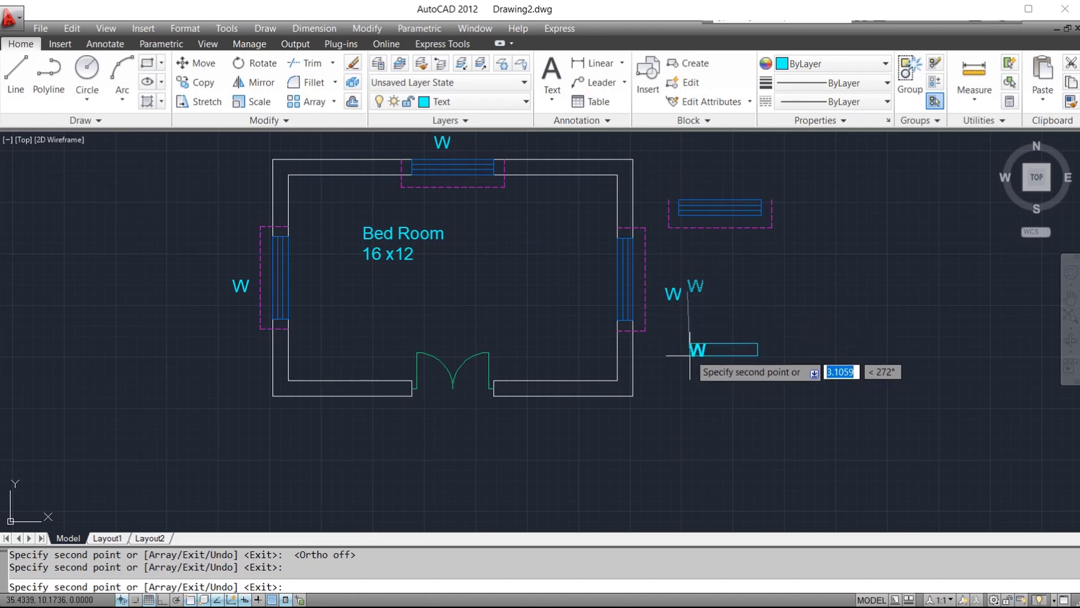
pyautogui.press('Escape')
# Erase the original "W" label, the outer of the two beside the right wall's window
pyautogui.click(696, 288)
pyautogui.press('e')
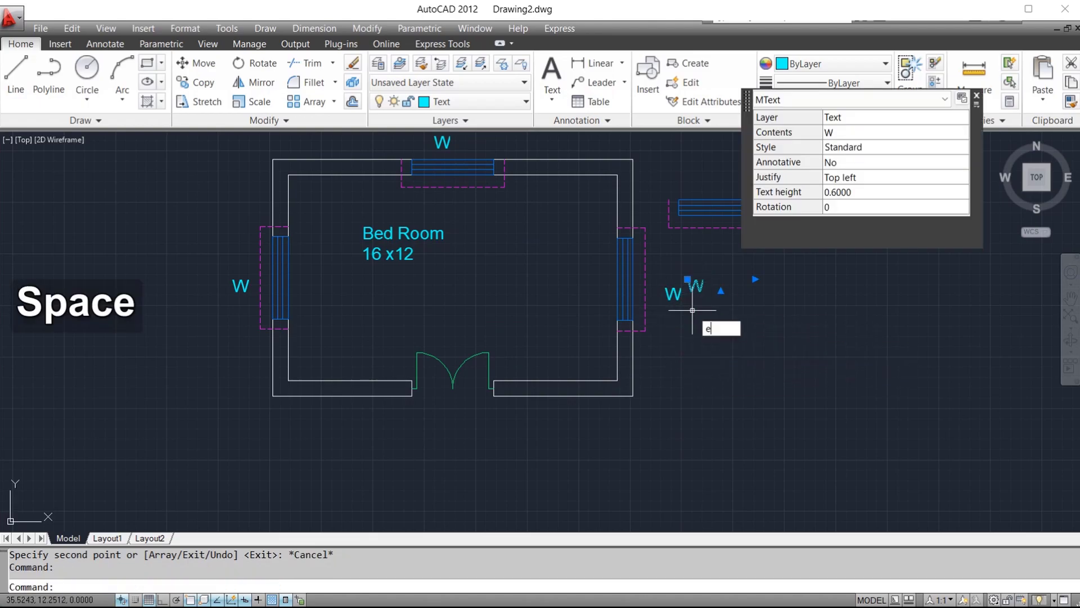
pyautogui.press('space')
# Copy the remaining "W" label at the right wall's window to just below the door opening
pyautogui.click(675, 298)
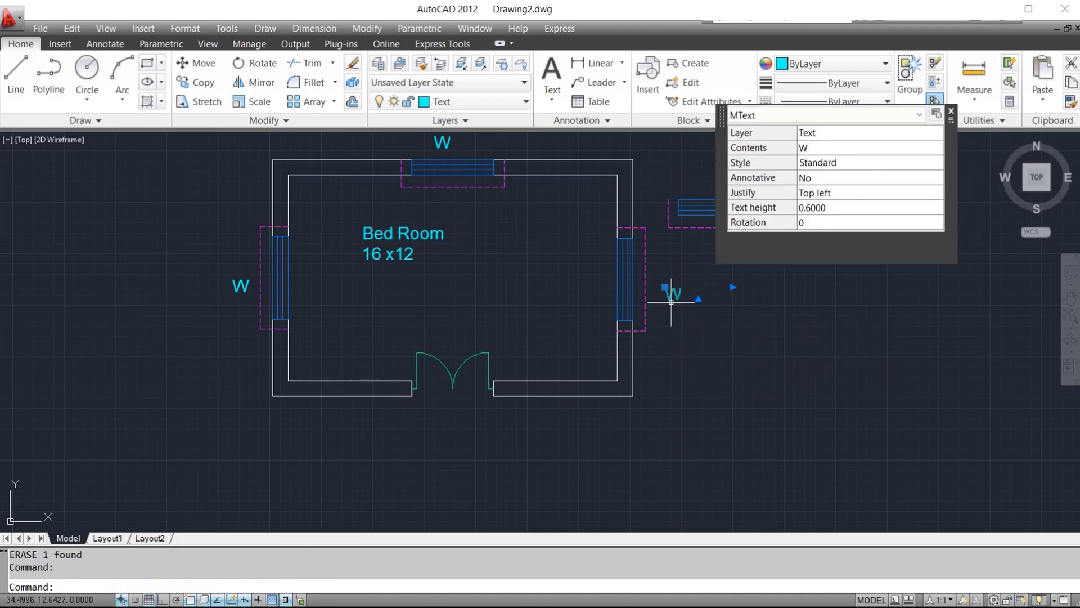
pyautogui.write('co')
pyautogui.press('space')
pyautogui.click(665, 299)
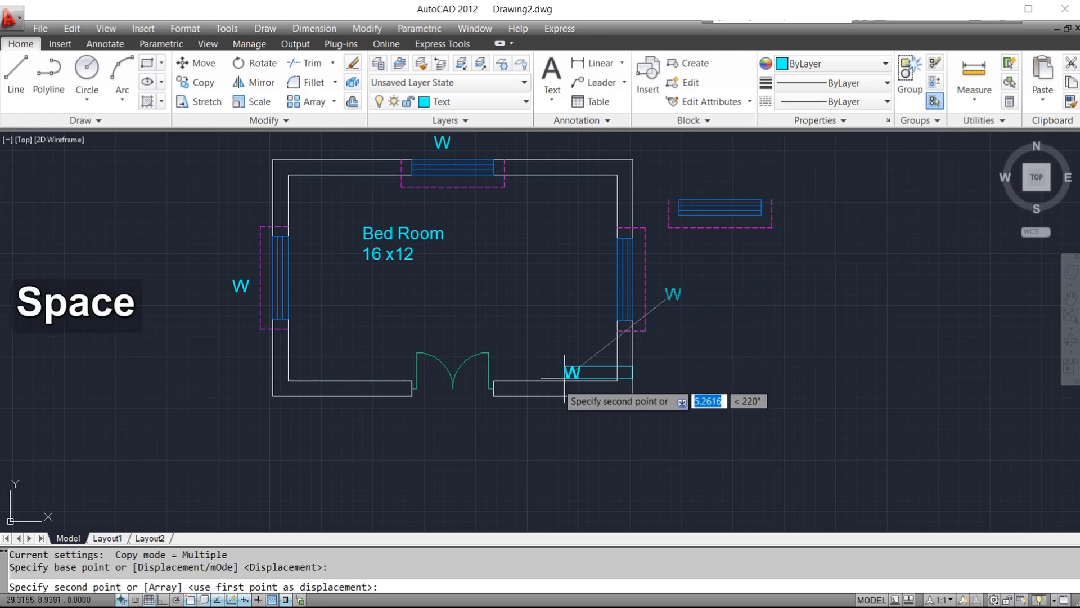
pyautogui.click(435, 414)
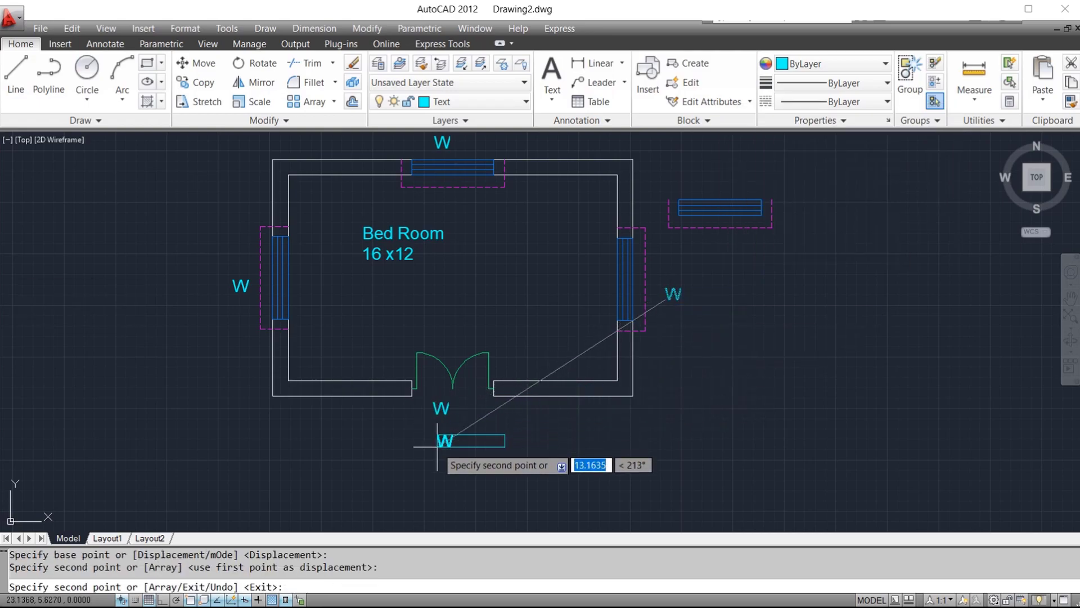
pyautogui.press('Escape')
# Change the text of the label below the door to "D1"
pyautogui.doubleClick(449, 411)
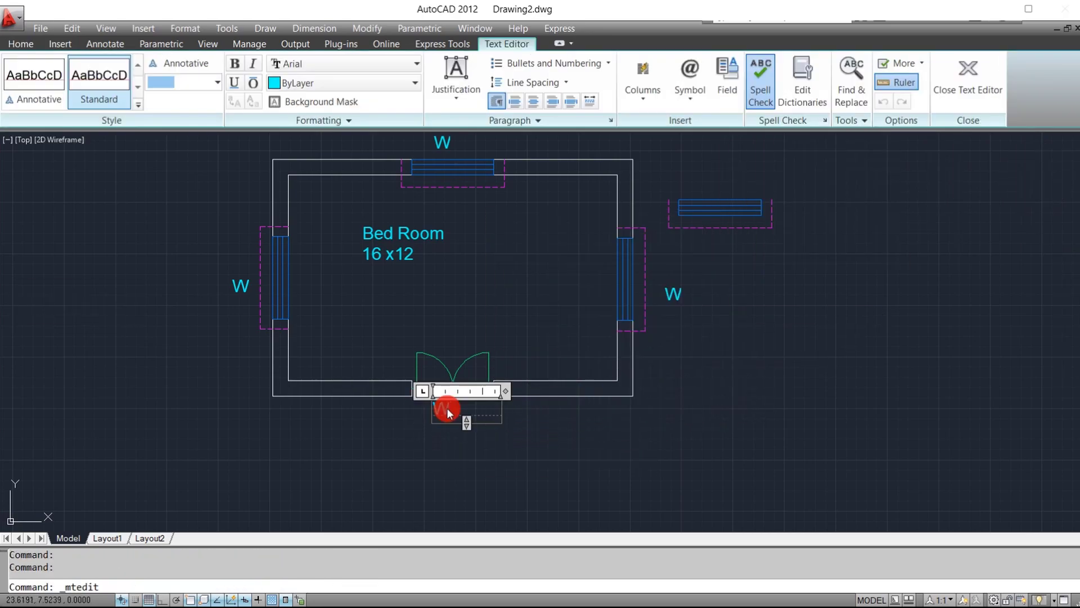
pyautogui.write('D')
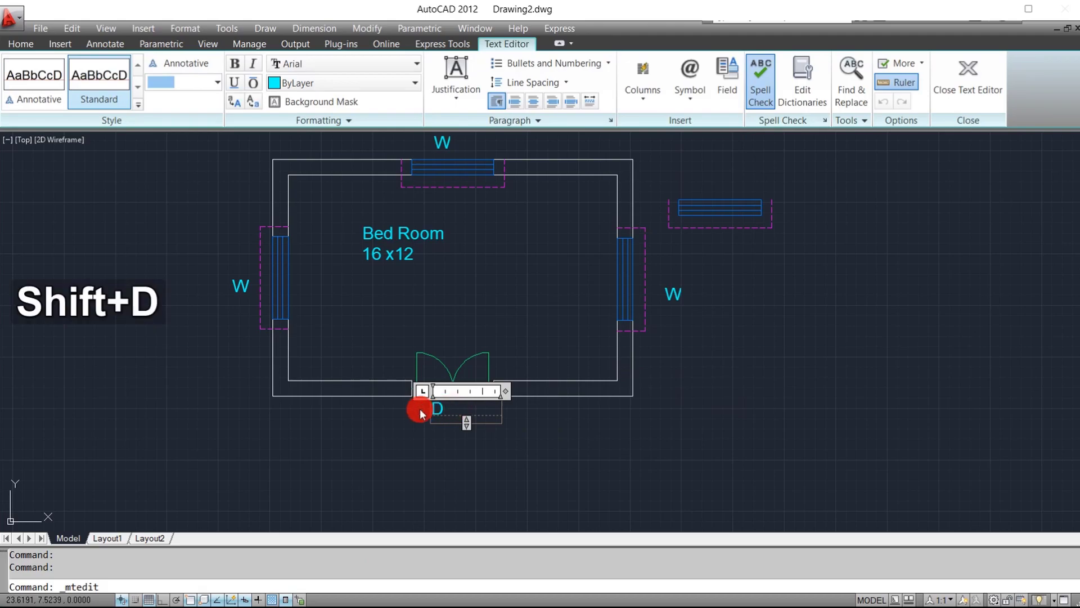
pyautogui.write('1')
pyautogui.click(538, 432)
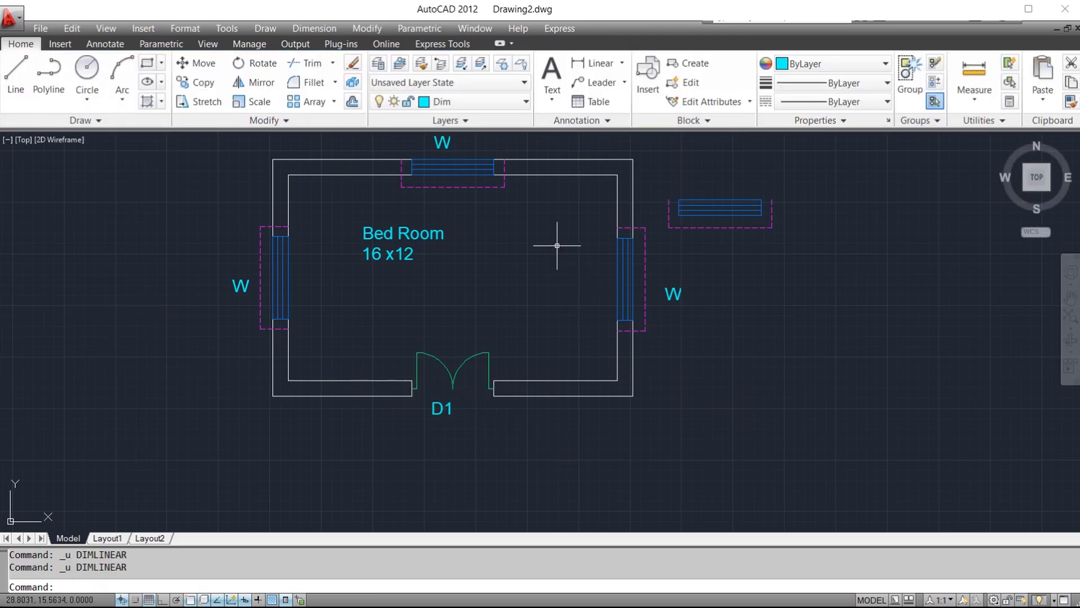
pyautogui.click(448, 101)
pyautogui.click(427, 157)
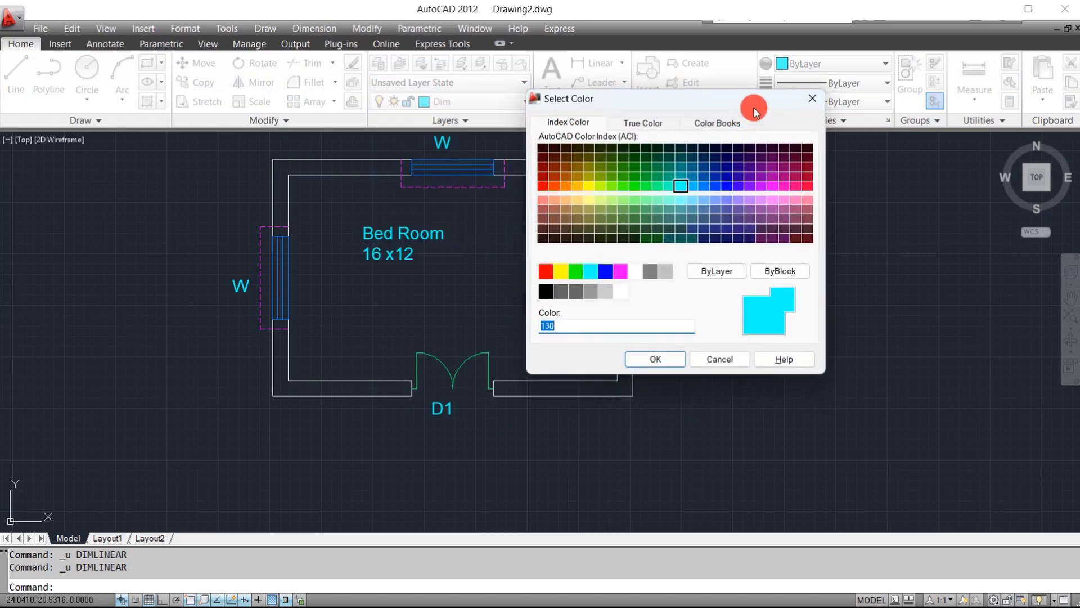
pyautogui.click(806, 101)
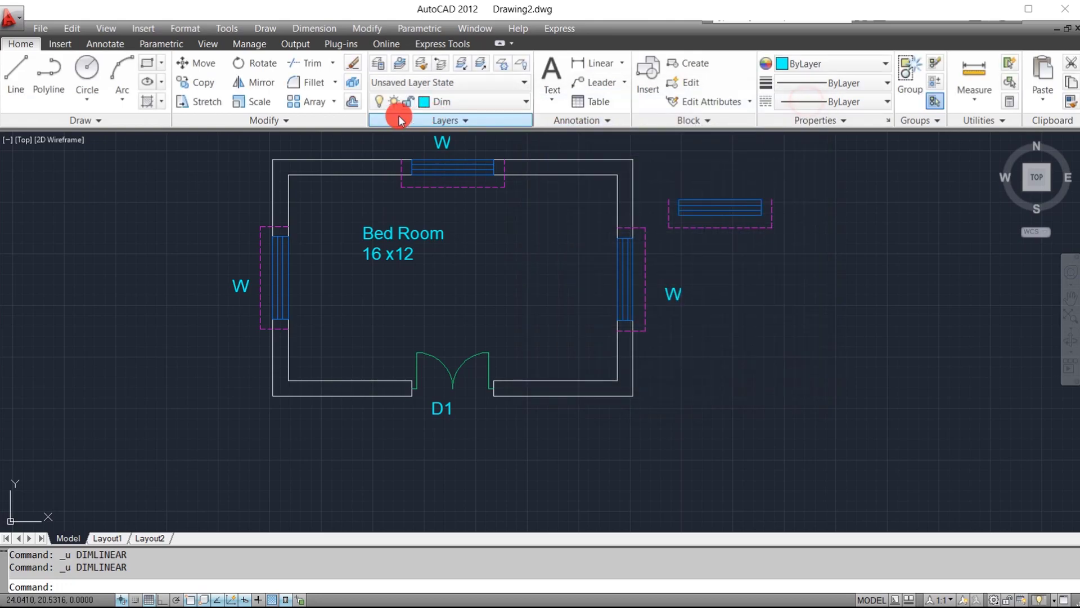
# Set the Dim layer's color to 212 in the layer properties and close the layer manager
pyautogui.click(387, 69)
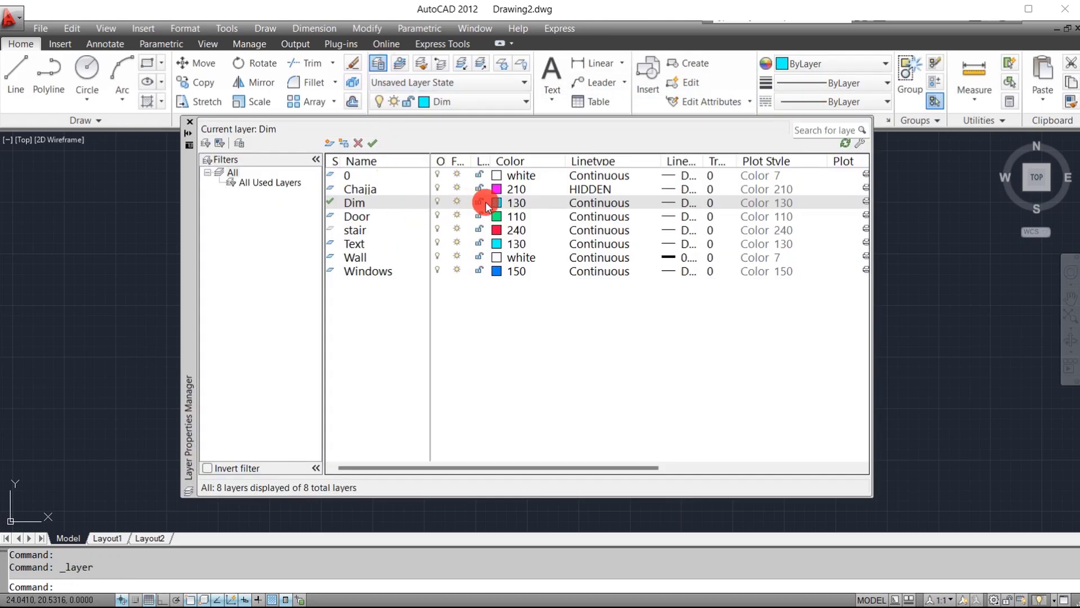
pyautogui.click(496, 204)
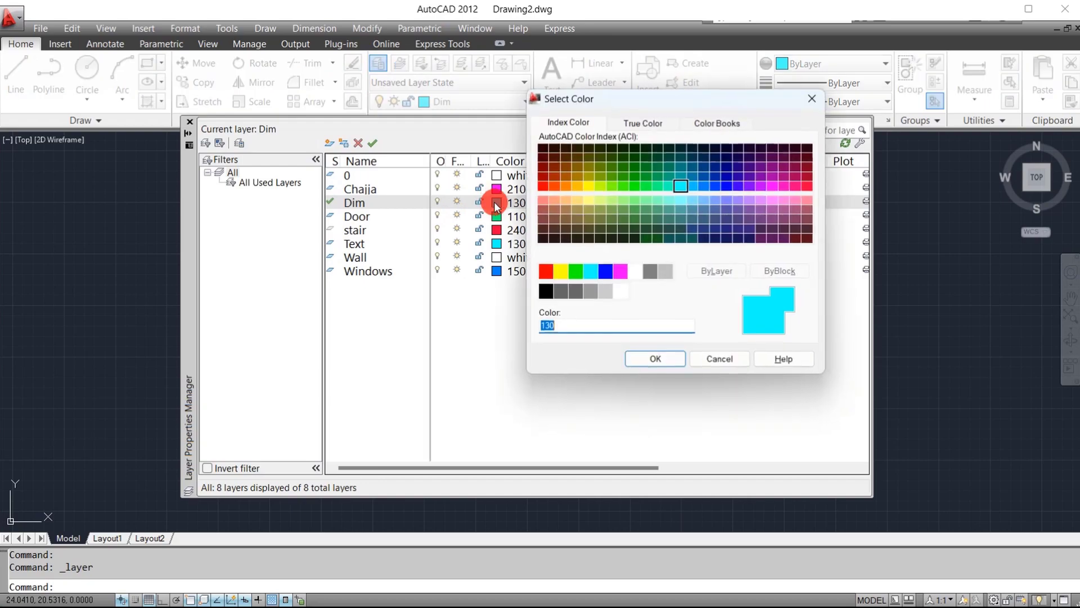
pyautogui.click(774, 176)
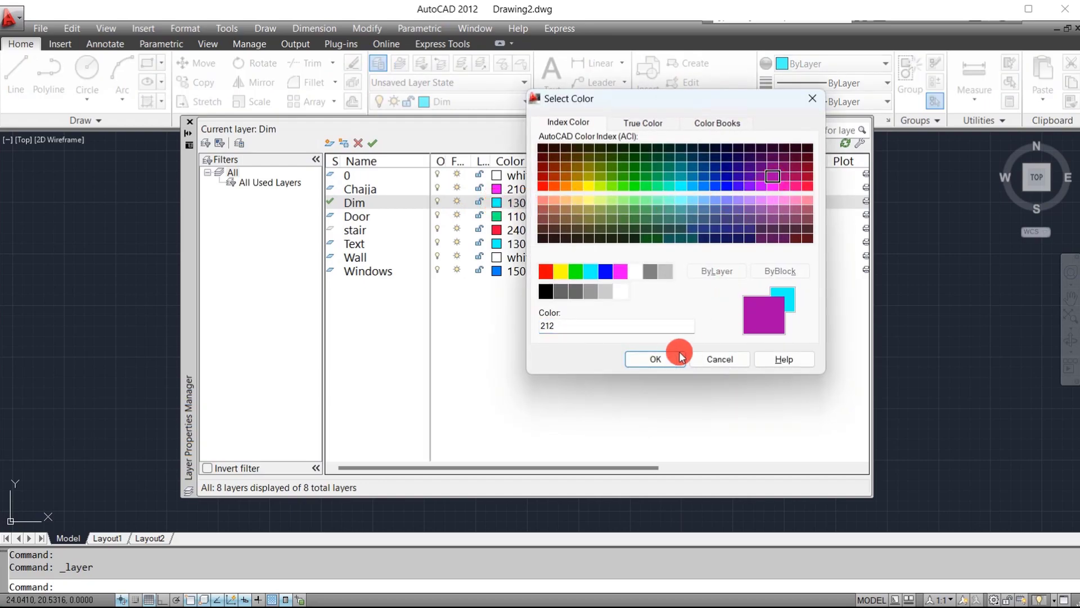
pyautogui.click(655, 359)
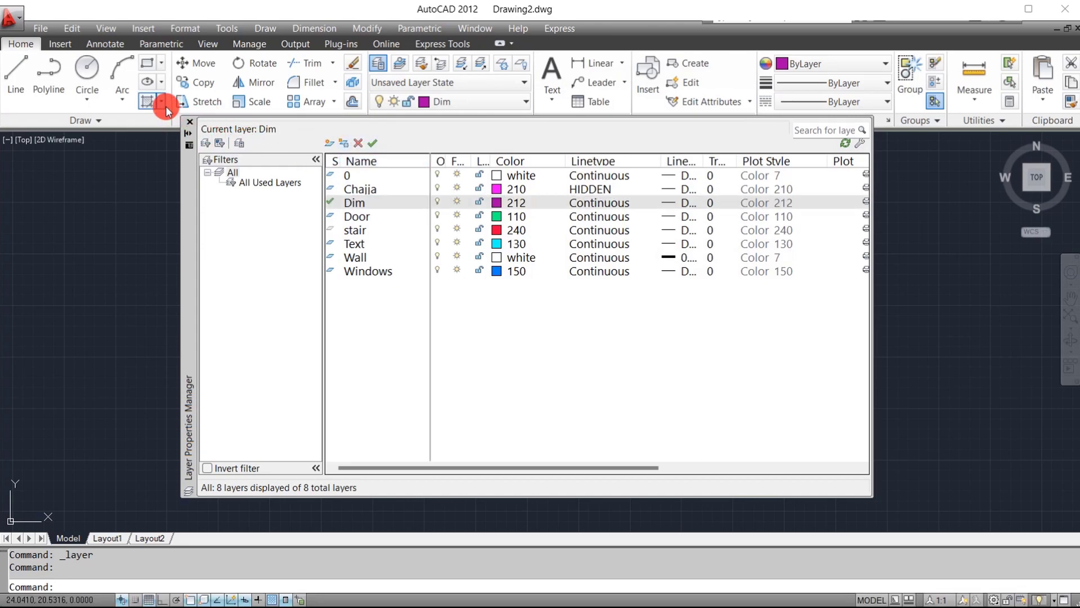
pyautogui.click(190, 124)
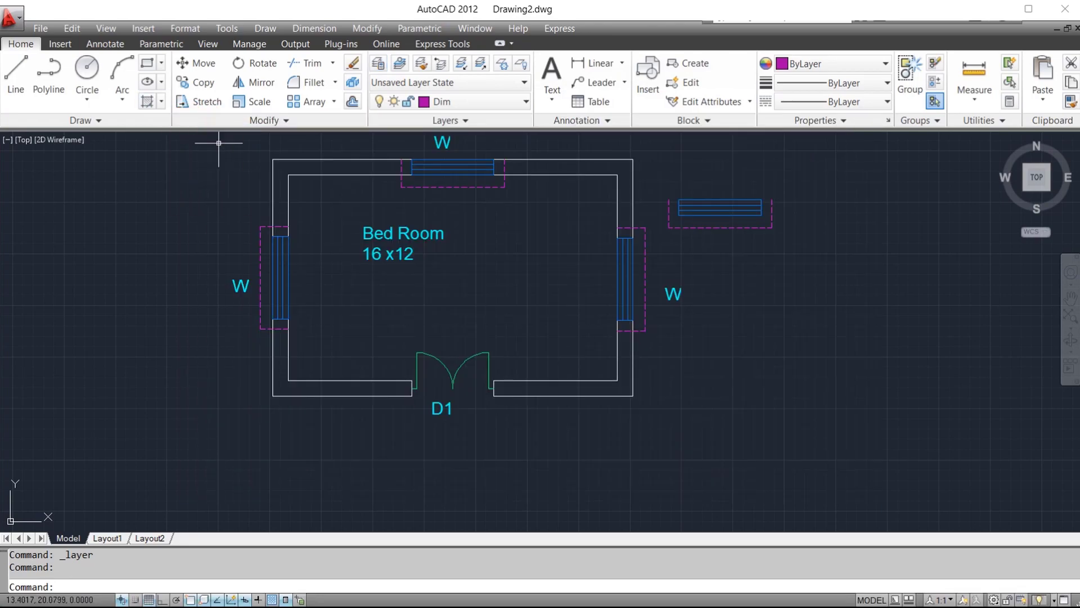
# Add a vertical linear dimension between the left wall's outer corners, placed outside the room beyond the "W" label
pyautogui.write('dli')
pyautogui.press('space')
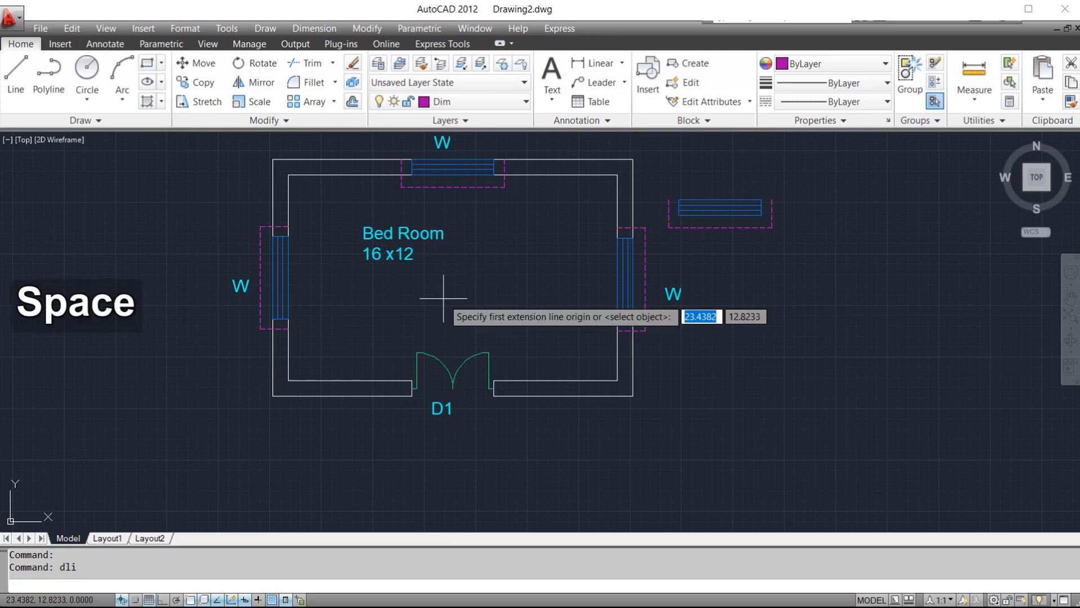
pyautogui.click(273, 159)
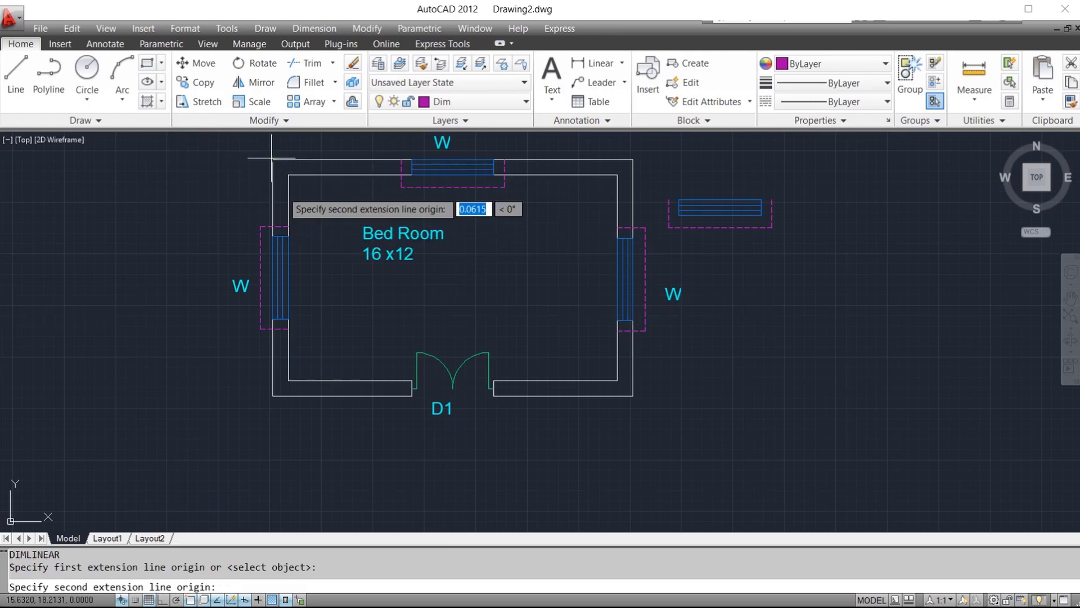
pyautogui.click(273, 395)
pyautogui.click(204, 392)
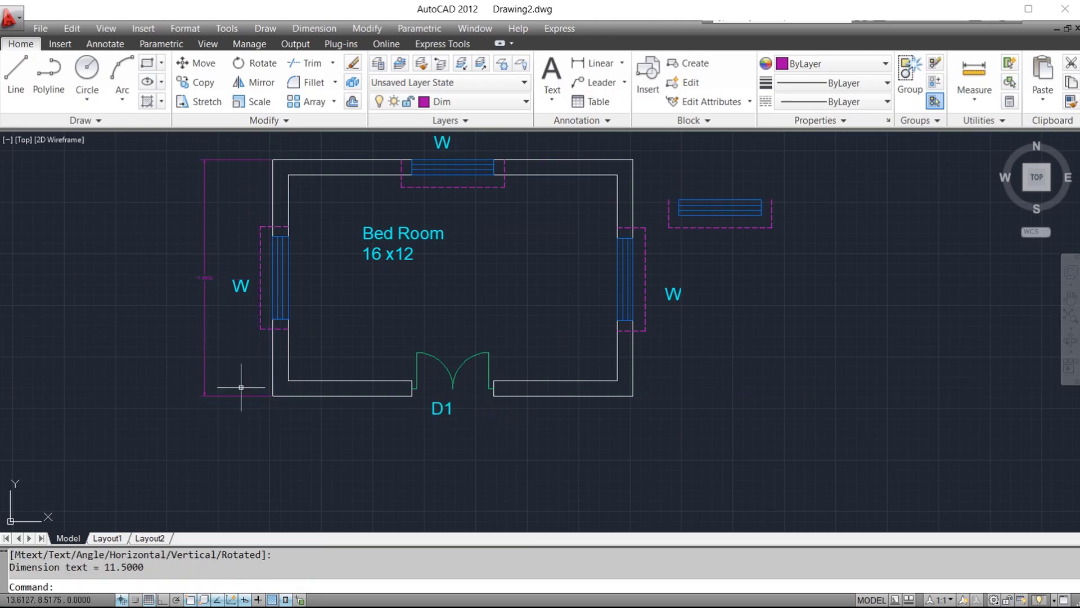
# Add a horizontal linear dimension across the bottom wall's outer corners, placed below the room
pyautogui.press('space')
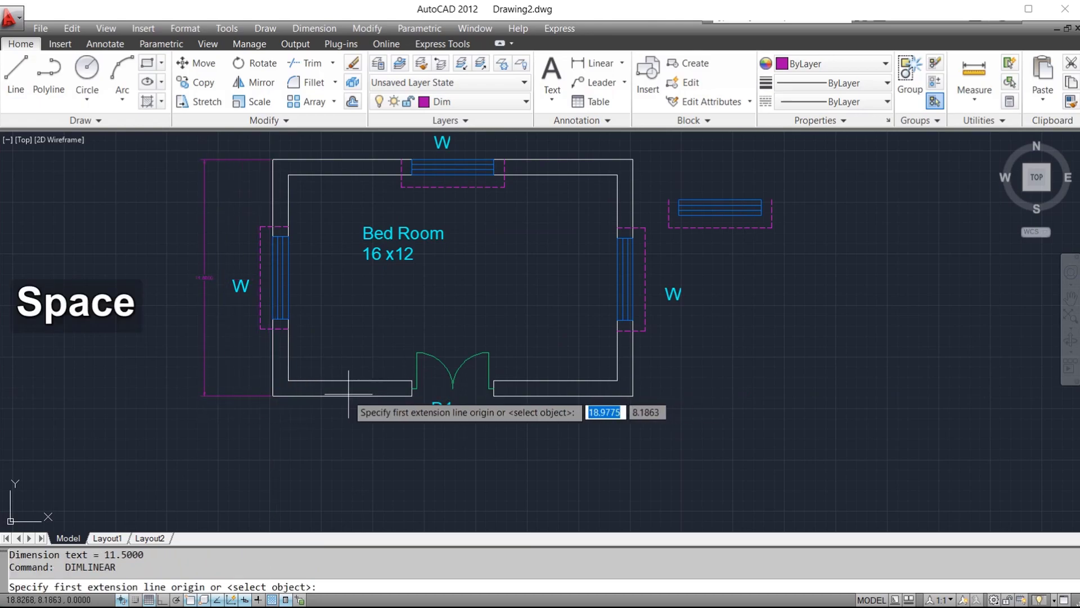
pyautogui.click(273, 396)
pyautogui.click(633, 396)
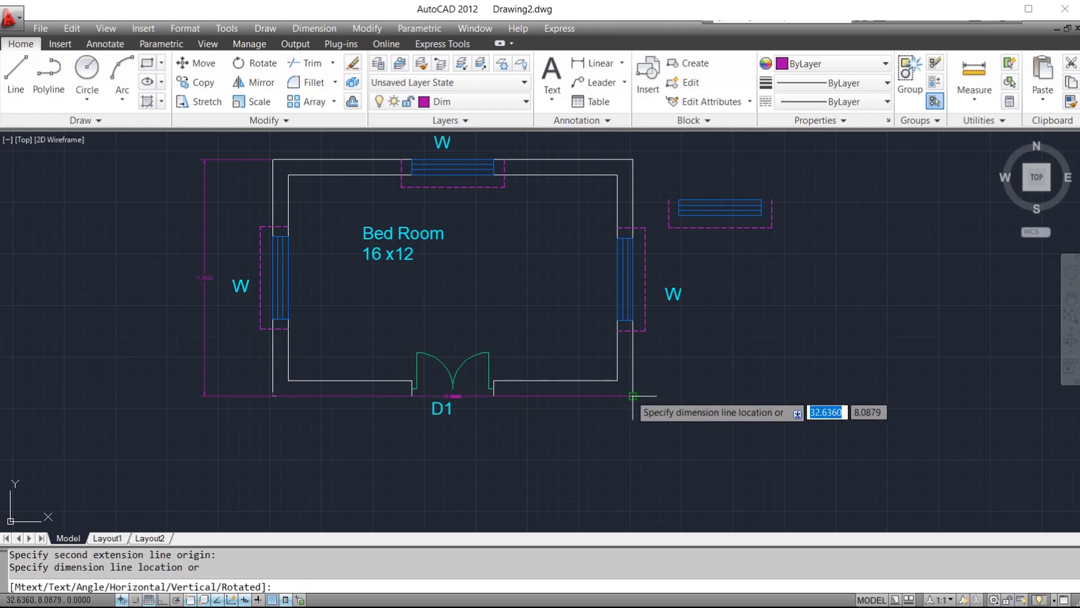
pyautogui.click(613, 441)
# Add a linear dimension across the door opening, placed between the "D1" label and the overall width dimension
pyautogui.press('space')
pyautogui.press('space')
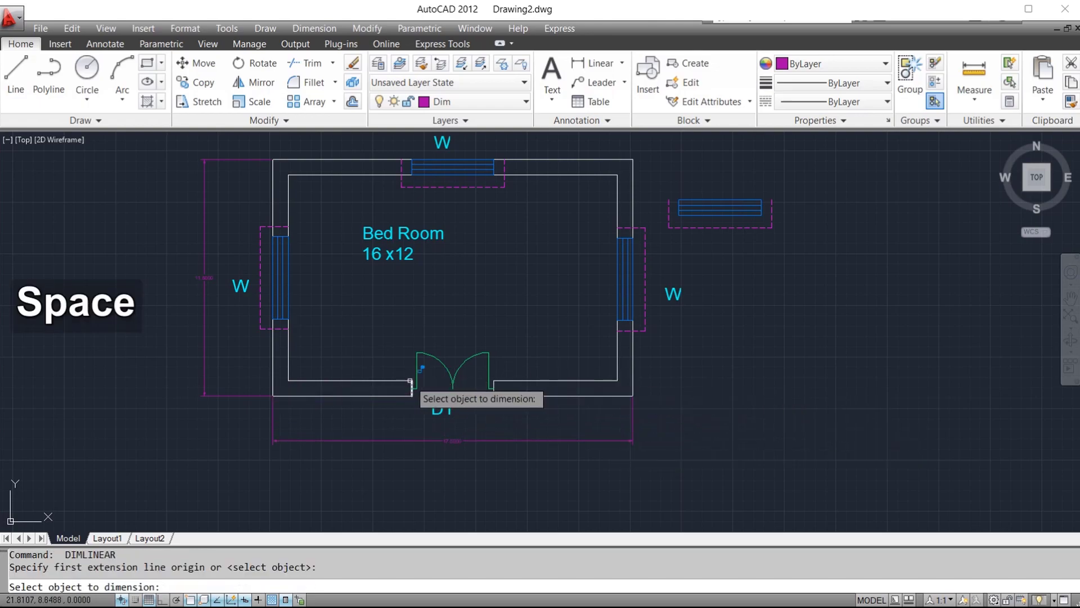
pyautogui.press('space')
pyautogui.press('space')
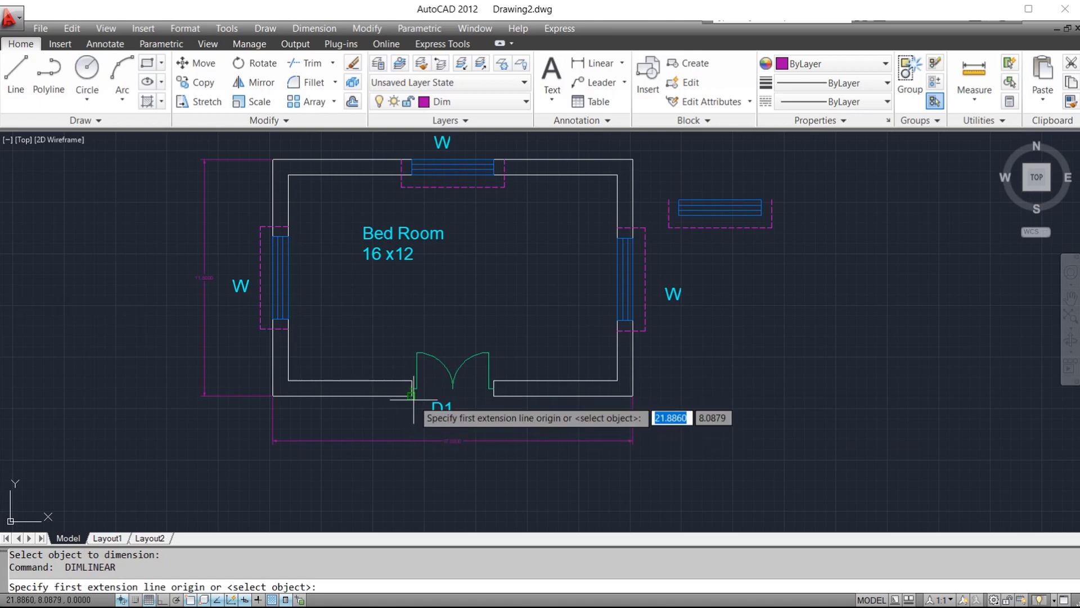
pyautogui.click(411, 396)
pyautogui.click(484, 397)
pyautogui.click(483, 427)
pyautogui.press('space')
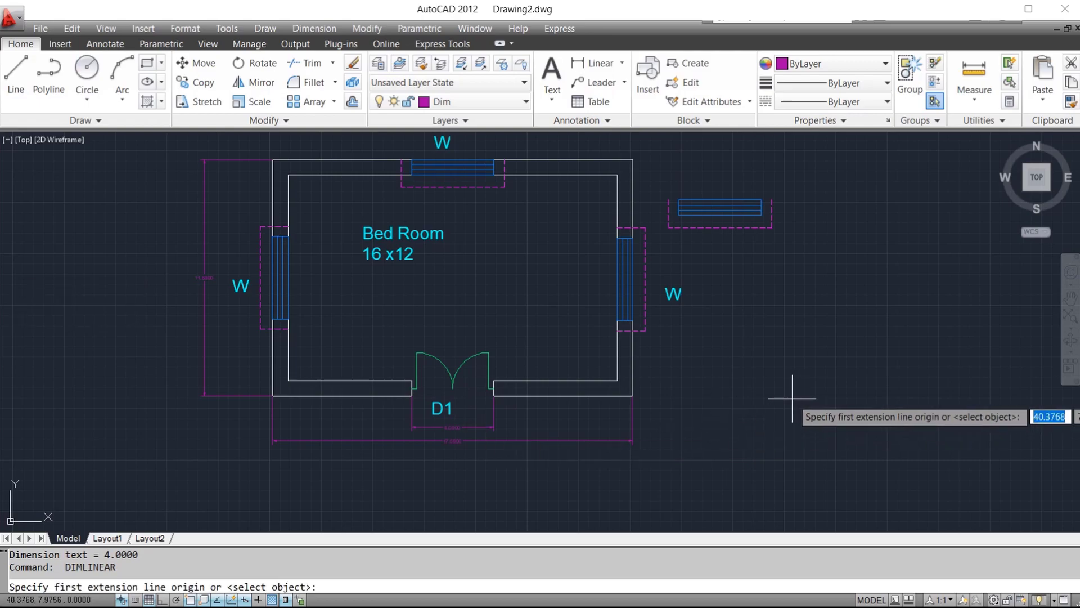
pyautogui.press('Escape')
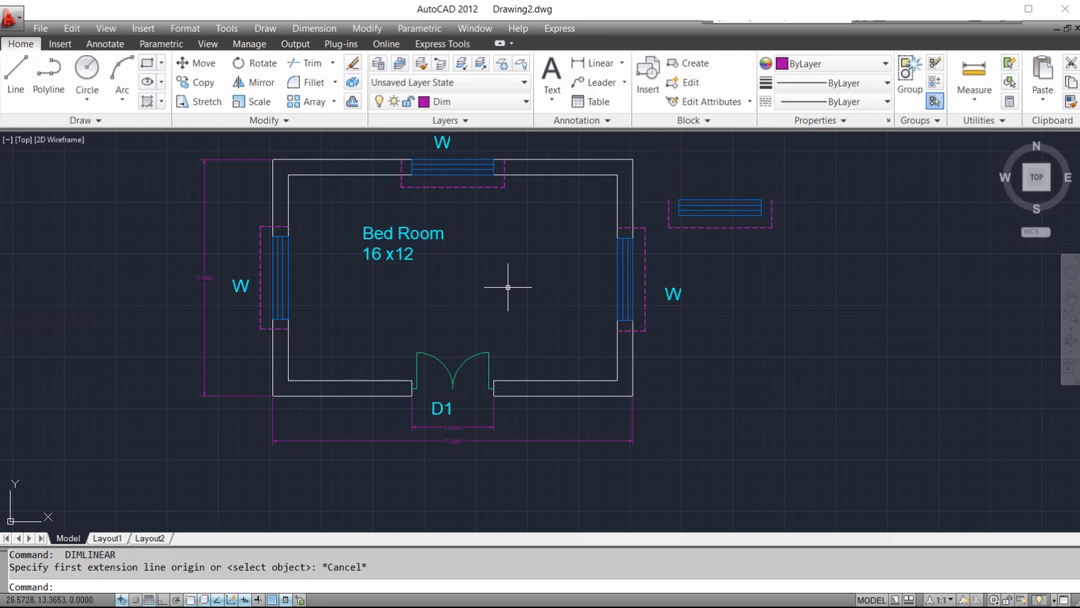
# Turn off the Dim layer to hide the room's dimensions
pyautogui.click(473, 101)
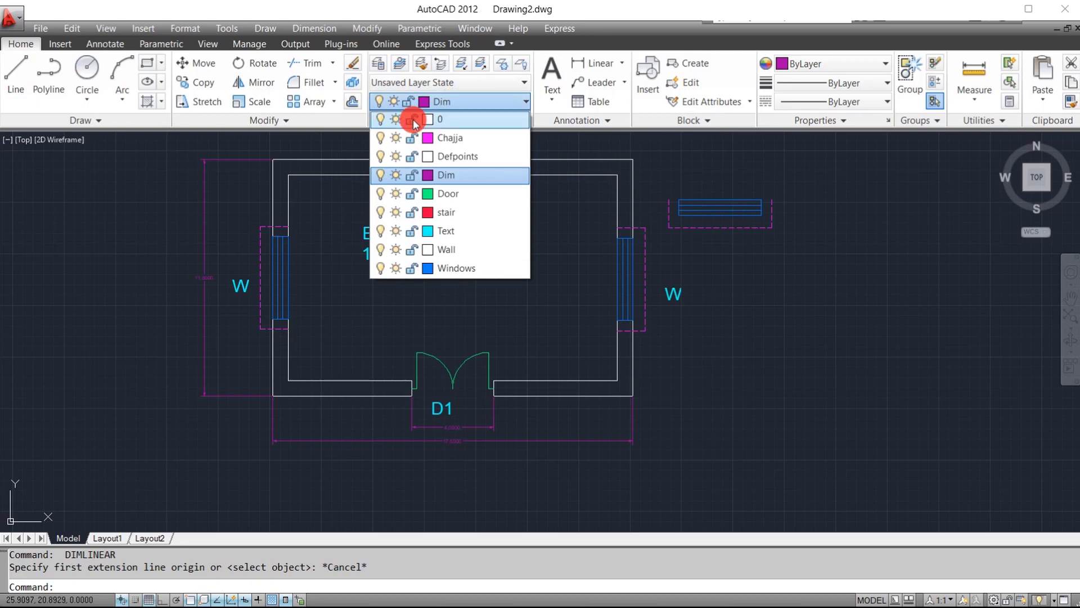
pyautogui.click(381, 180)
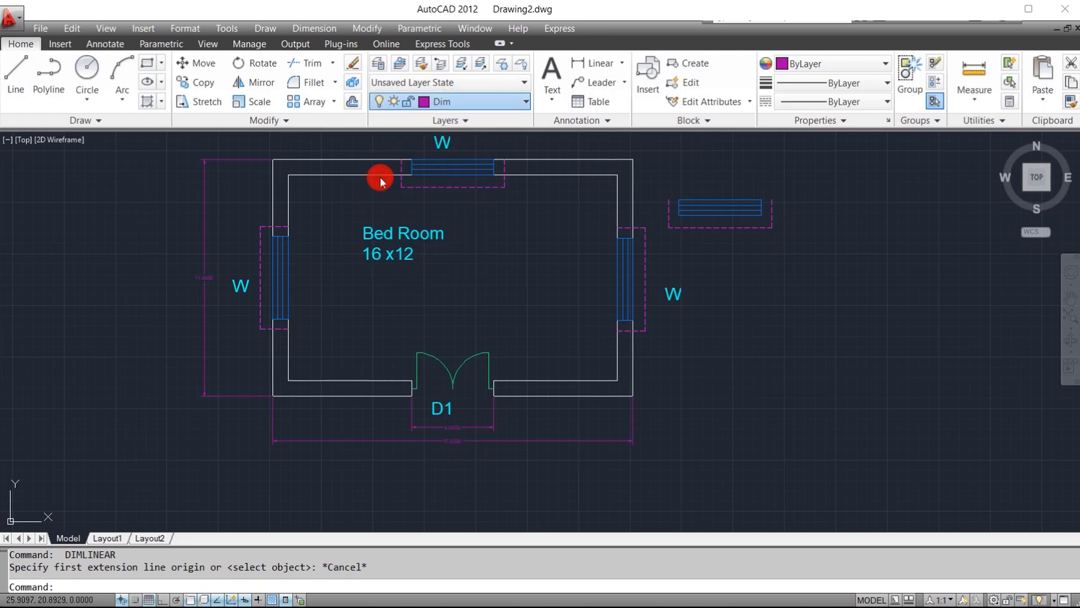
pyautogui.click(454, 281)
pyautogui.press('Escape')
# Set up a plot with Microsoft Print to PDF and a Window plot area framing the room plan and the separate window symbol
pyautogui.write('plo')
pyautogui.press('Return')
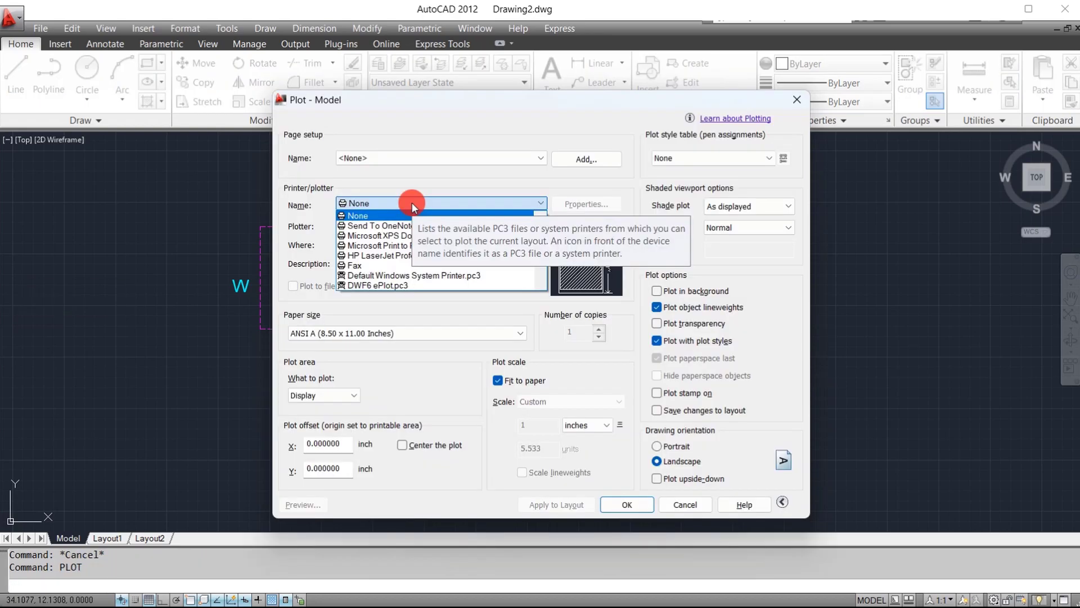
pyautogui.click(401, 246)
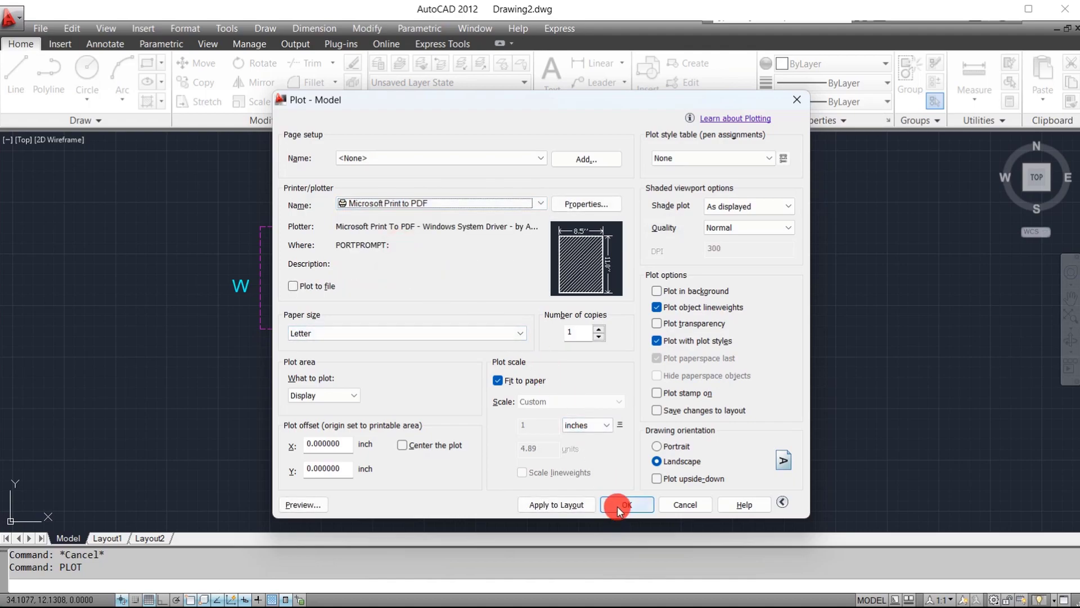
pyautogui.click(349, 396)
pyautogui.click(322, 438)
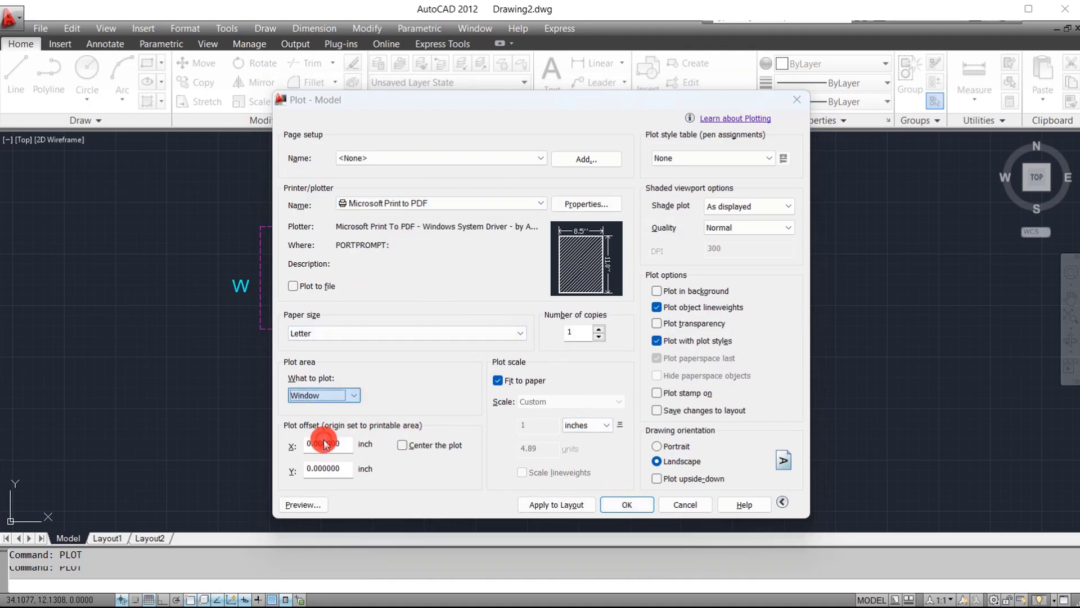
pyautogui.click(242, 133)
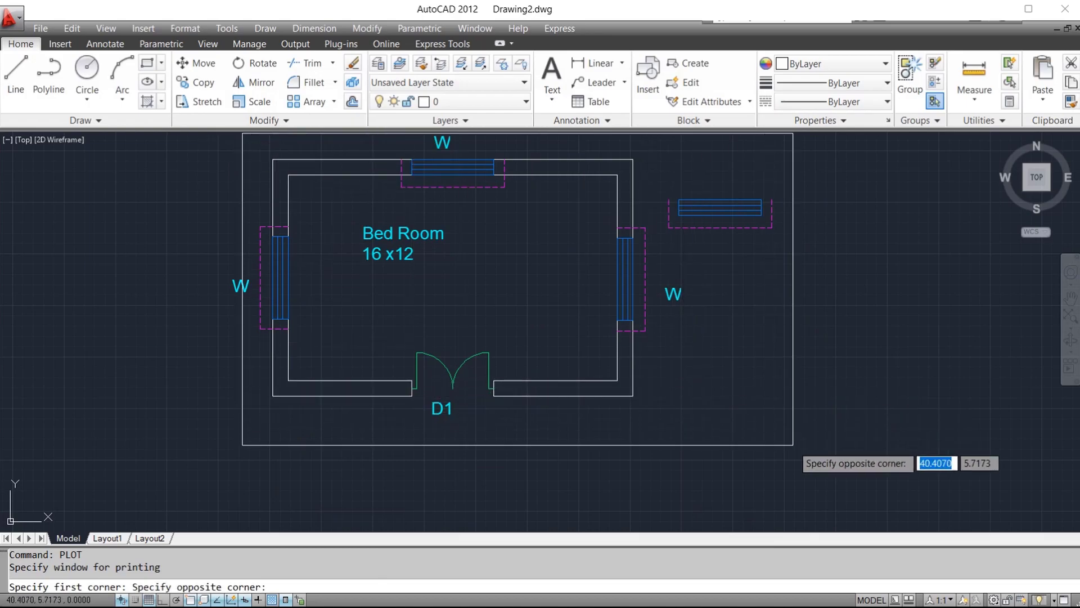
pyautogui.click(765, 403)
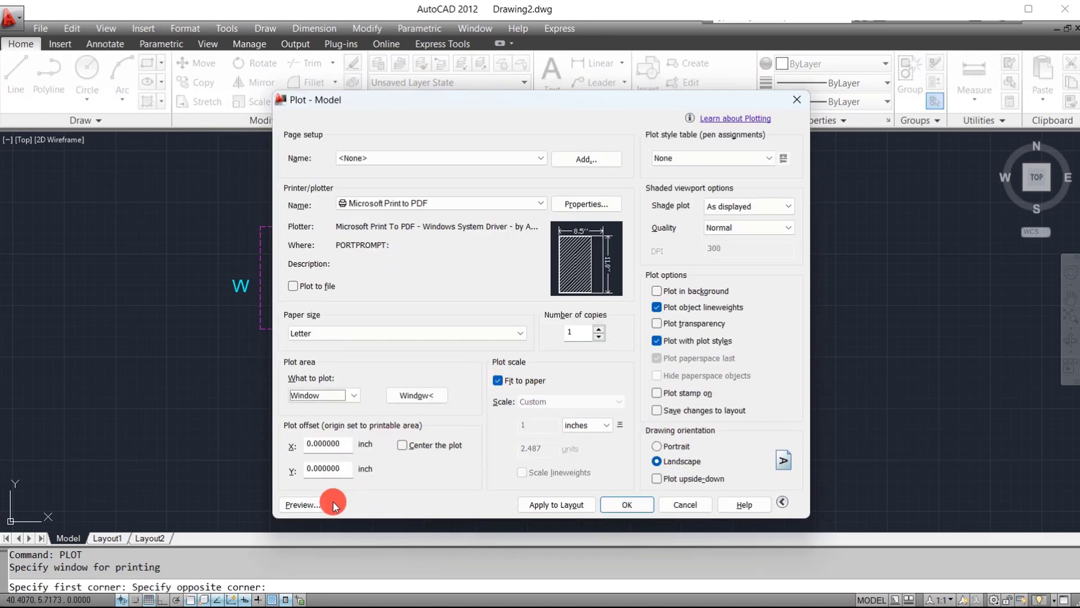
# Preview the plot of the room with the Dim layer off, and close the plot setup without plotting
pyautogui.click(316, 504)
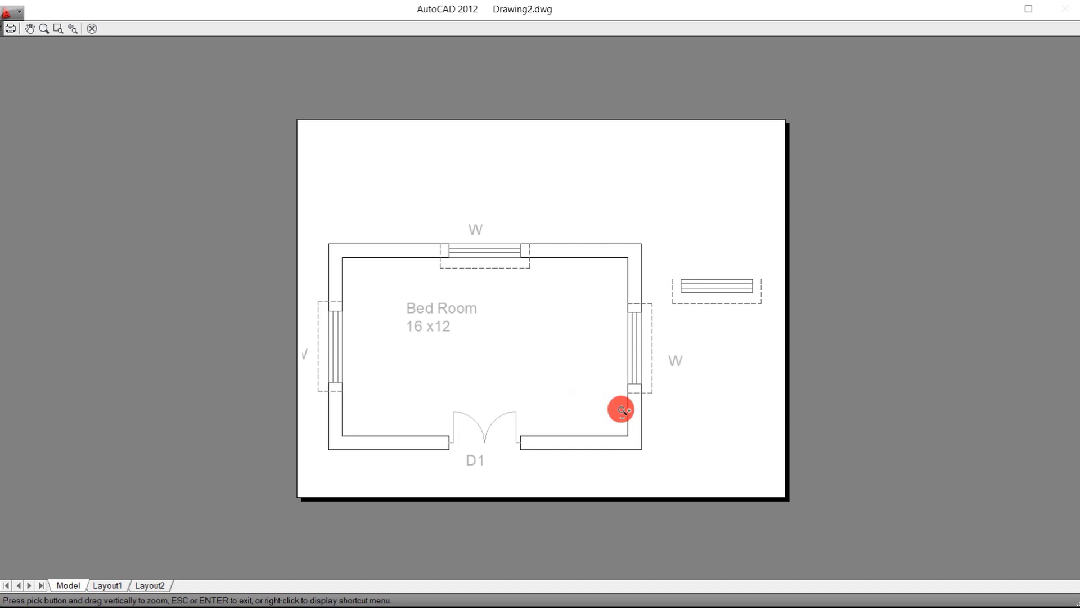
pyautogui.press('Escape')
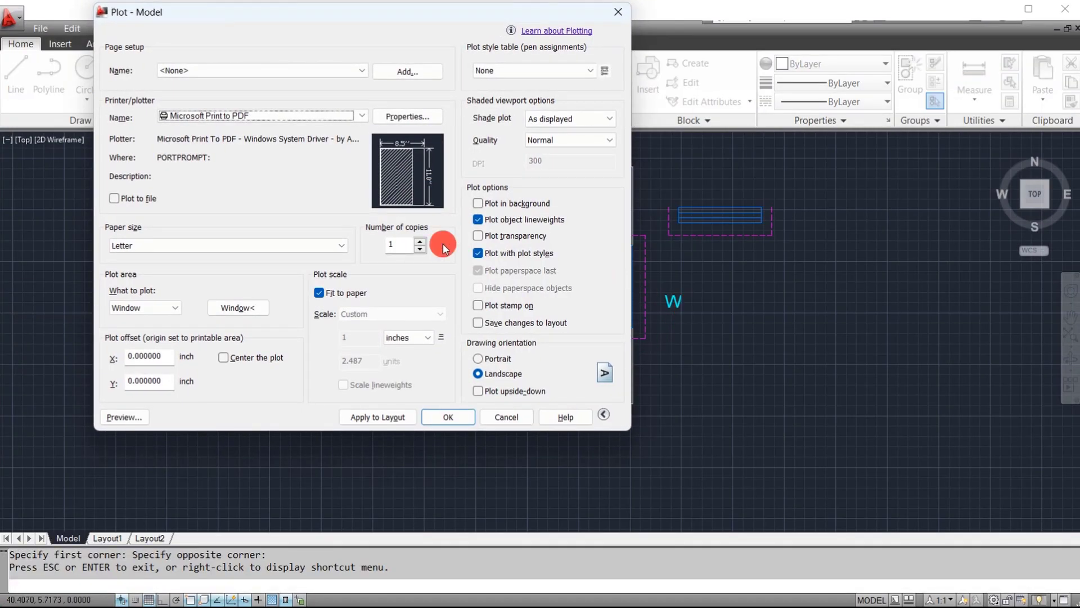
pyautogui.click(619, 12)
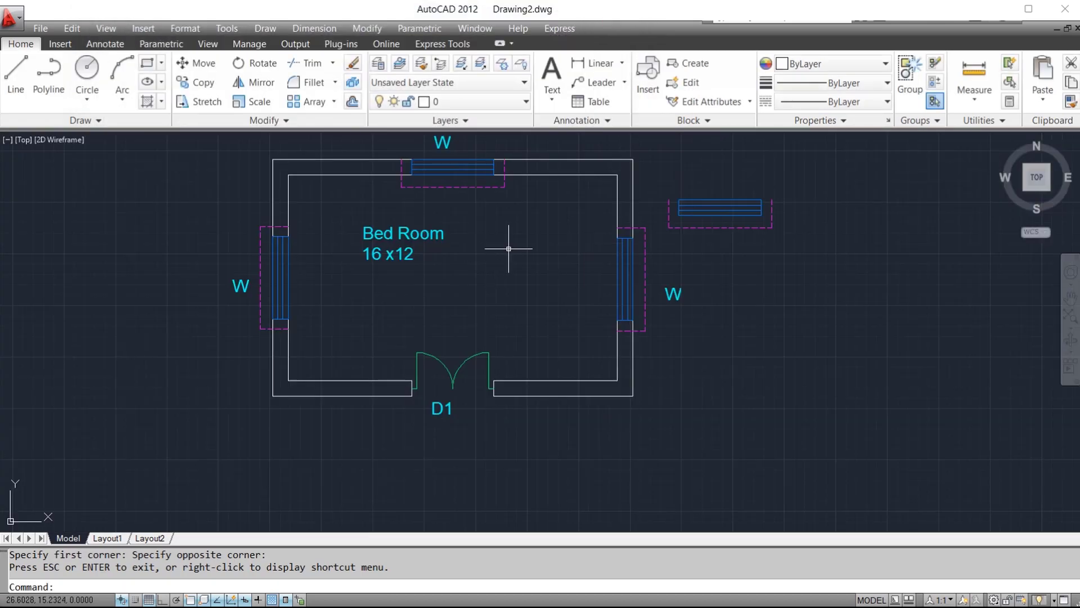
# Turn the Dim layer back on and freeze the Text layer
pyautogui.click(490, 101)
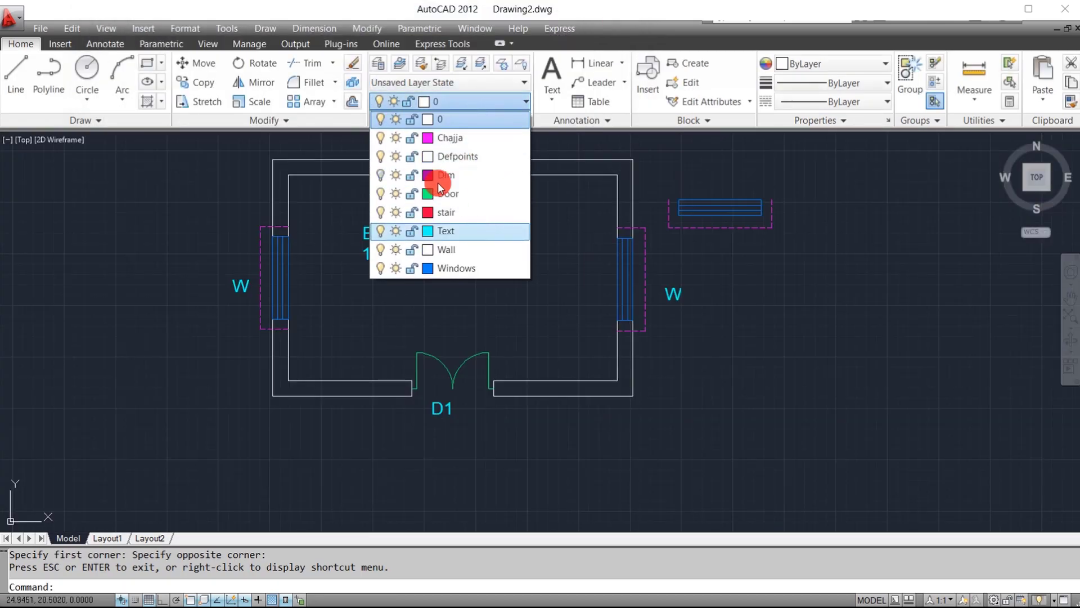
pyautogui.click(380, 176)
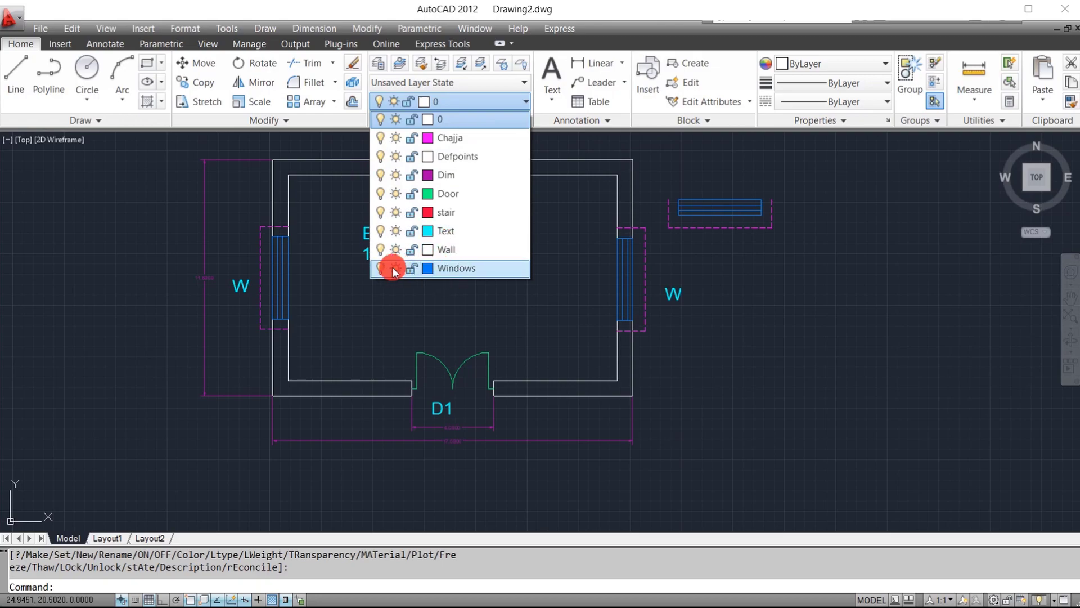
pyautogui.click(397, 233)
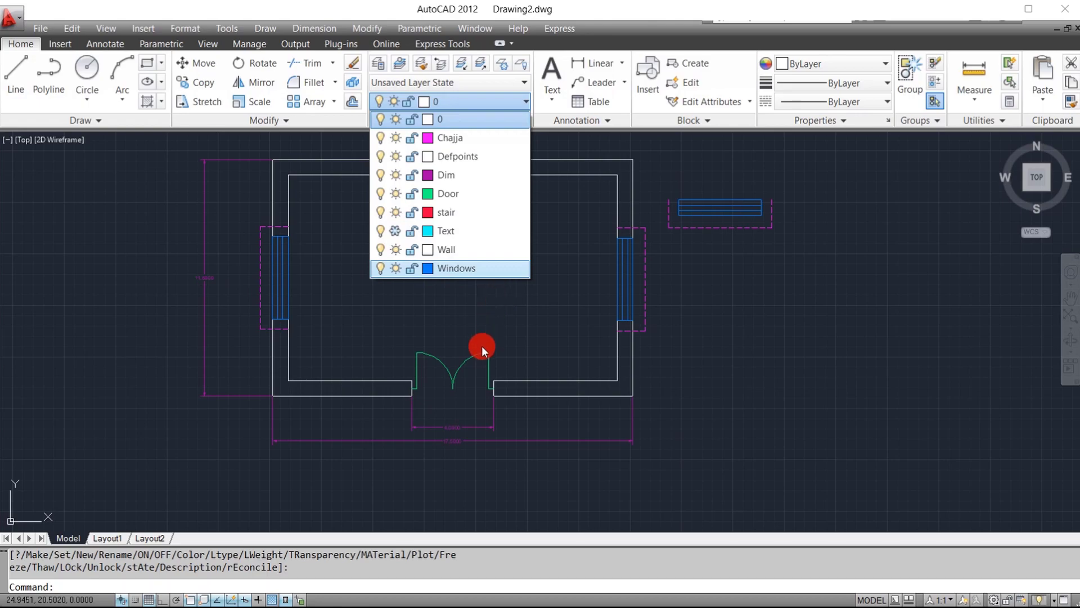
pyautogui.press('Escape')
# Start a new plot of the model using the DWG To PDF.pc3 plotter
pyautogui.write('PLOT')
pyautogui.press('space')
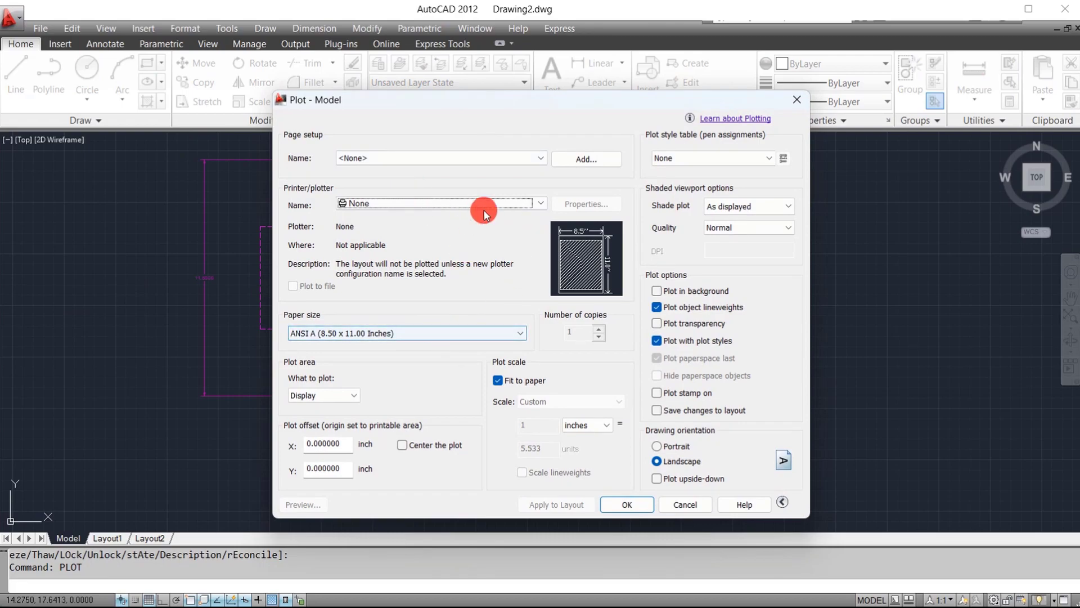
pyautogui.click(481, 203)
pyautogui.click(352, 241)
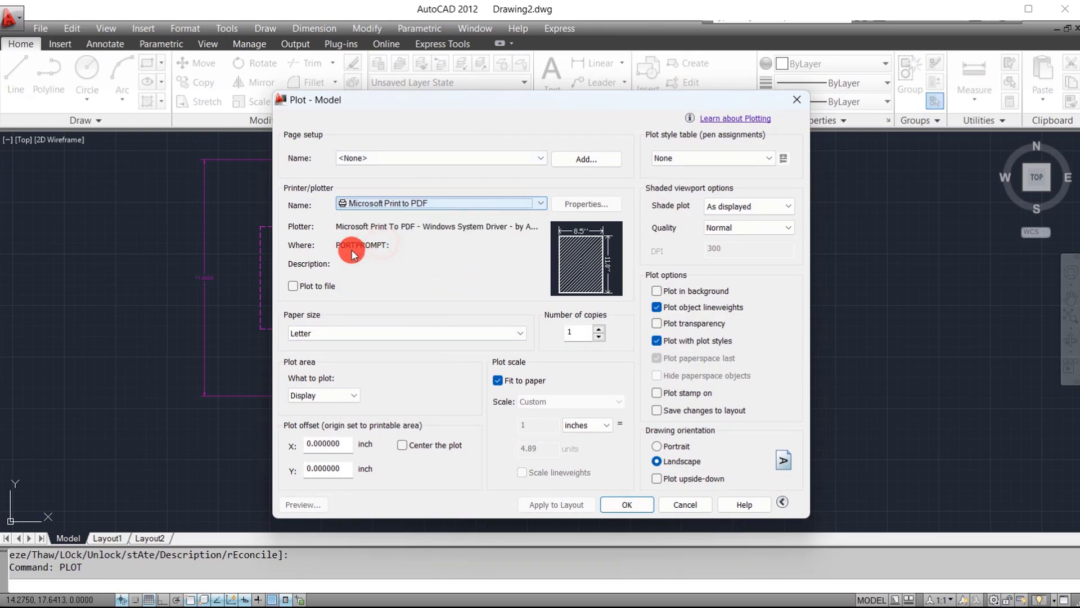
# Set the plot area to a Window around the dimensioned room and the separate window symbol, and preview the plot
pyautogui.click(331, 395)
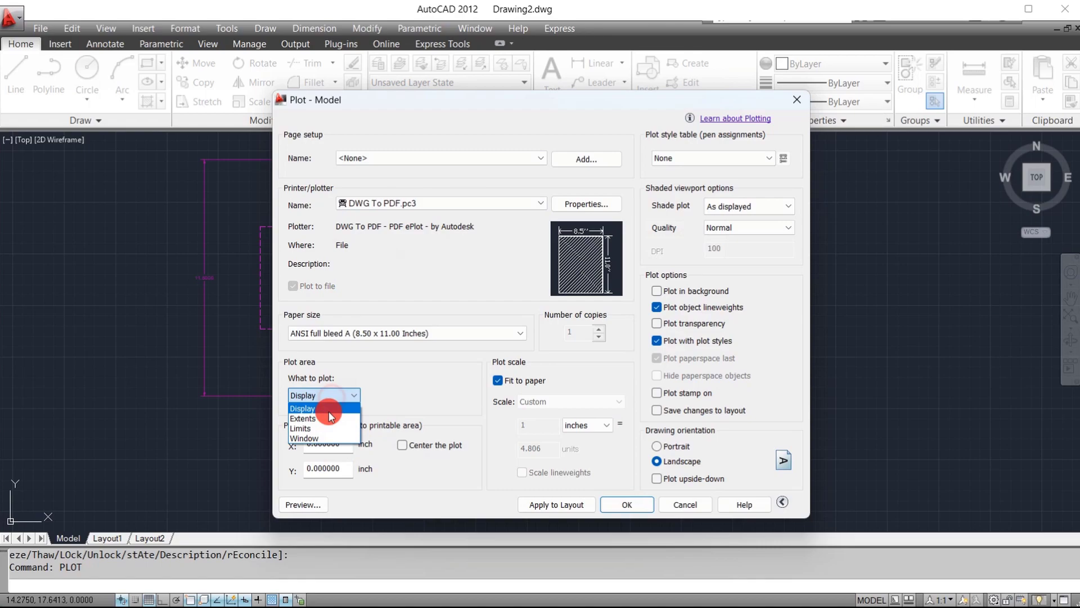
pyautogui.click(324, 439)
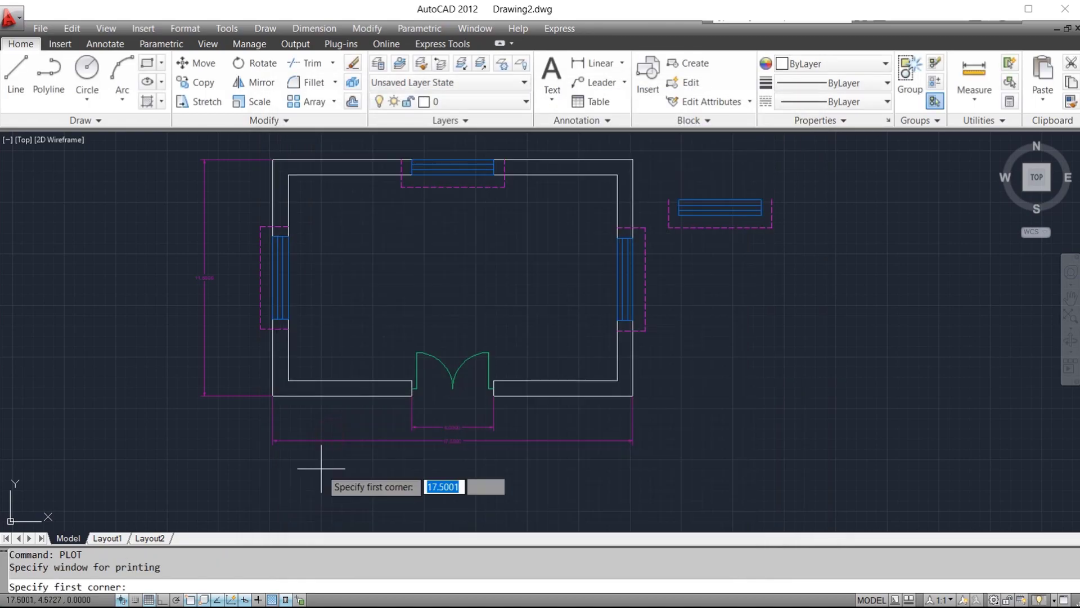
pyautogui.click(169, 139)
pyautogui.click(798, 446)
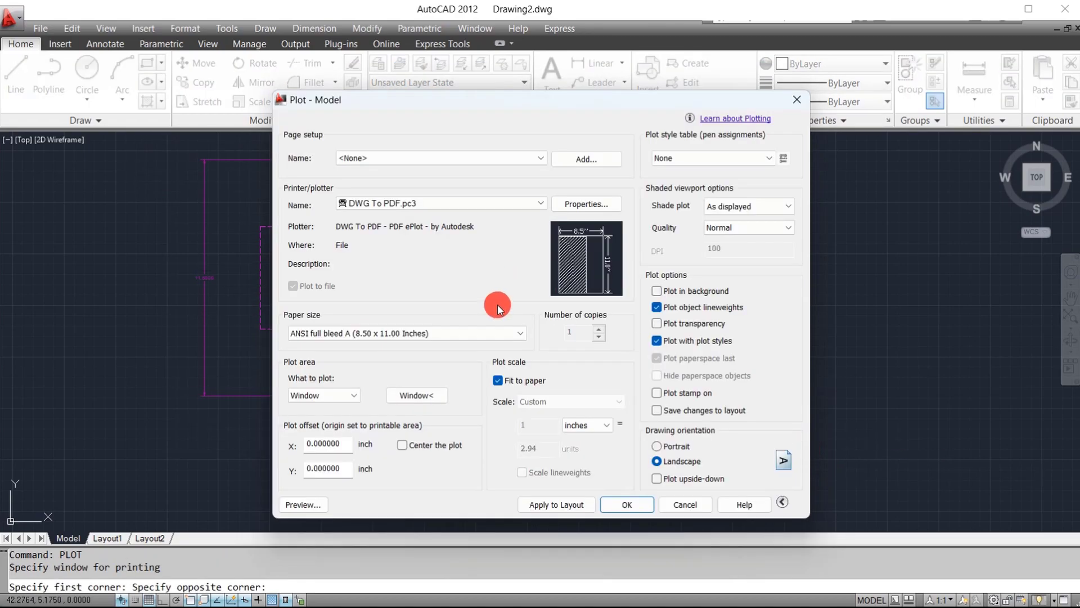
pyautogui.click(322, 505)
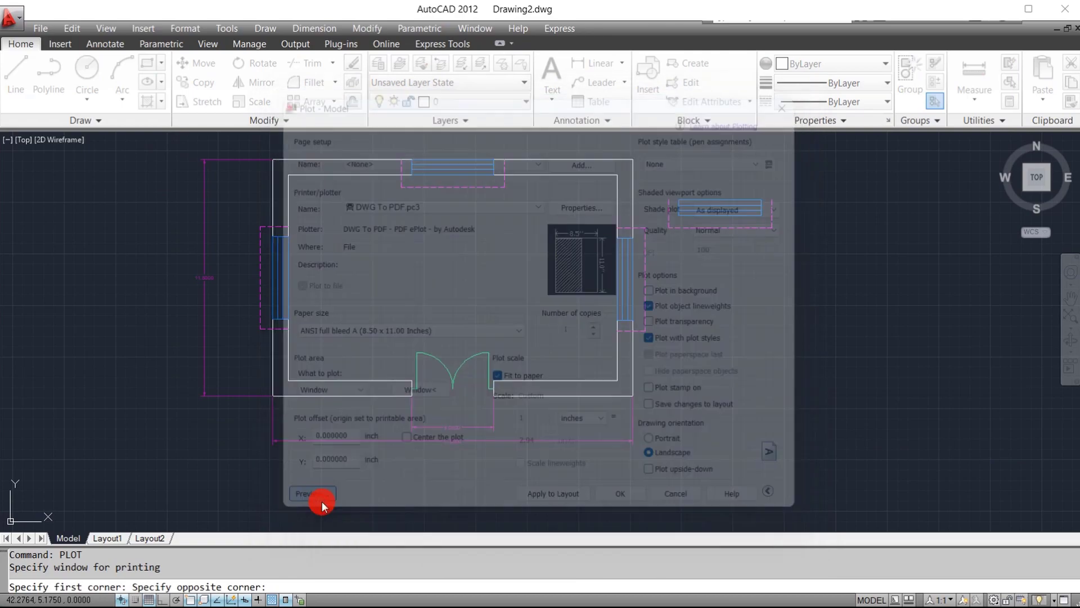